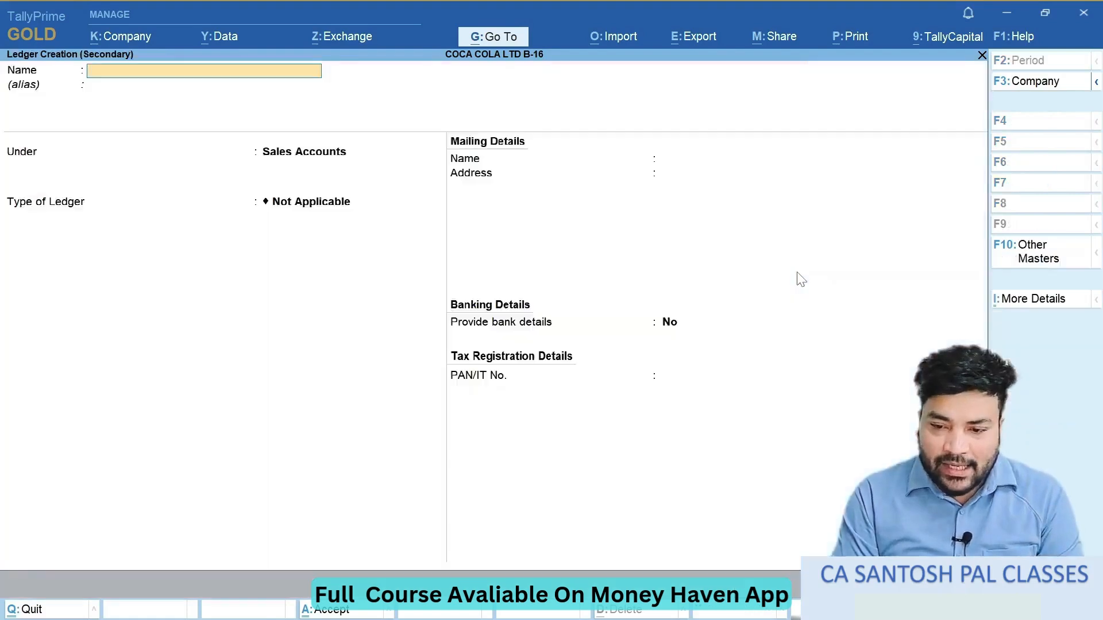
- Enter the supplier's name for the new ledger and place it under the Sundry Creditors group
{"action": "type", "text": "Ravi"}
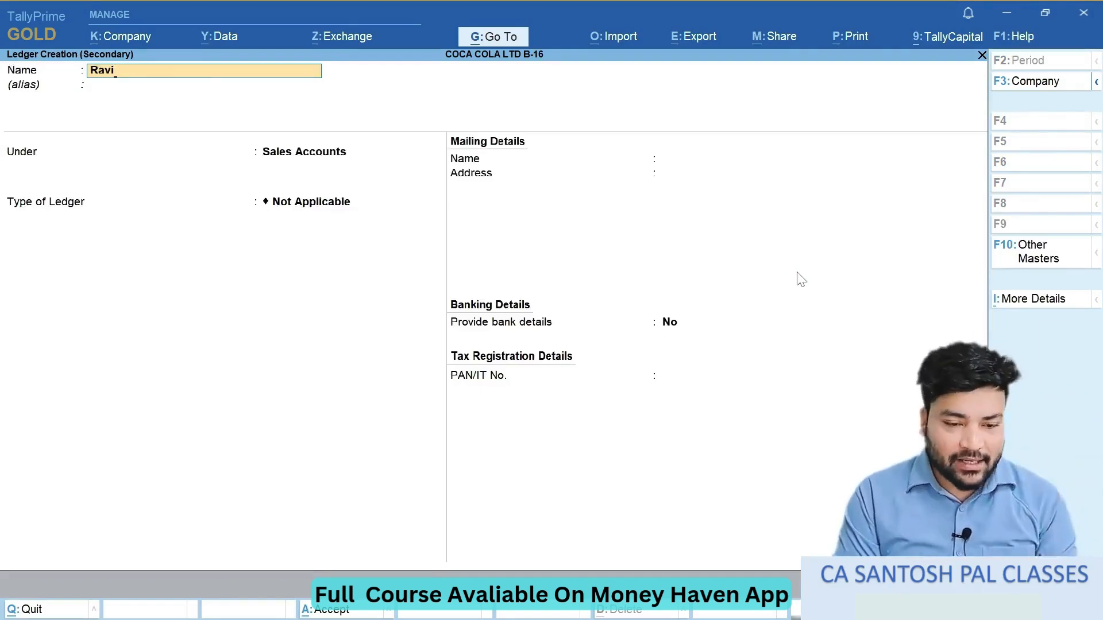
{"action": "key", "text": "Return"}
{"action": "key", "text": "Return"}
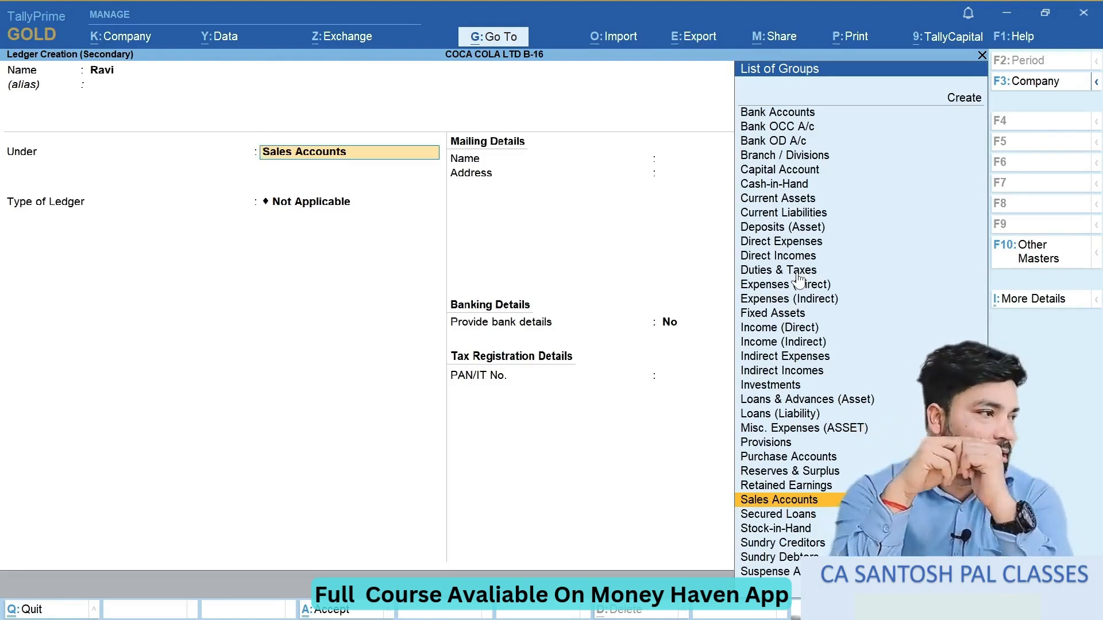
{"action": "type", "text": "Cre"}
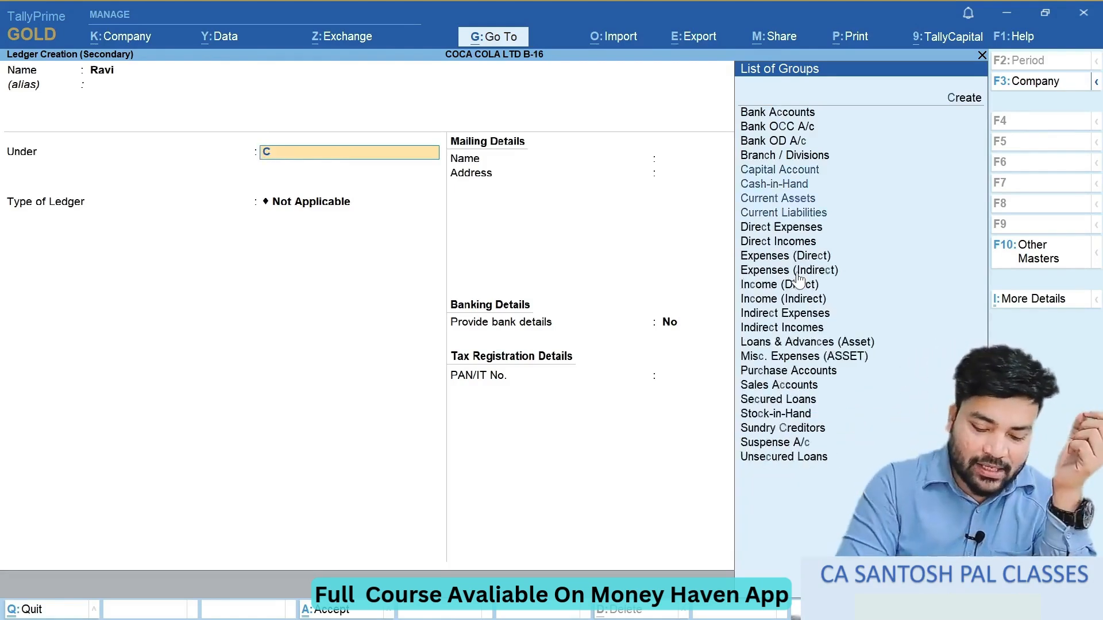
{"action": "key", "text": "Up"}
{"action": "key", "text": "Down"}
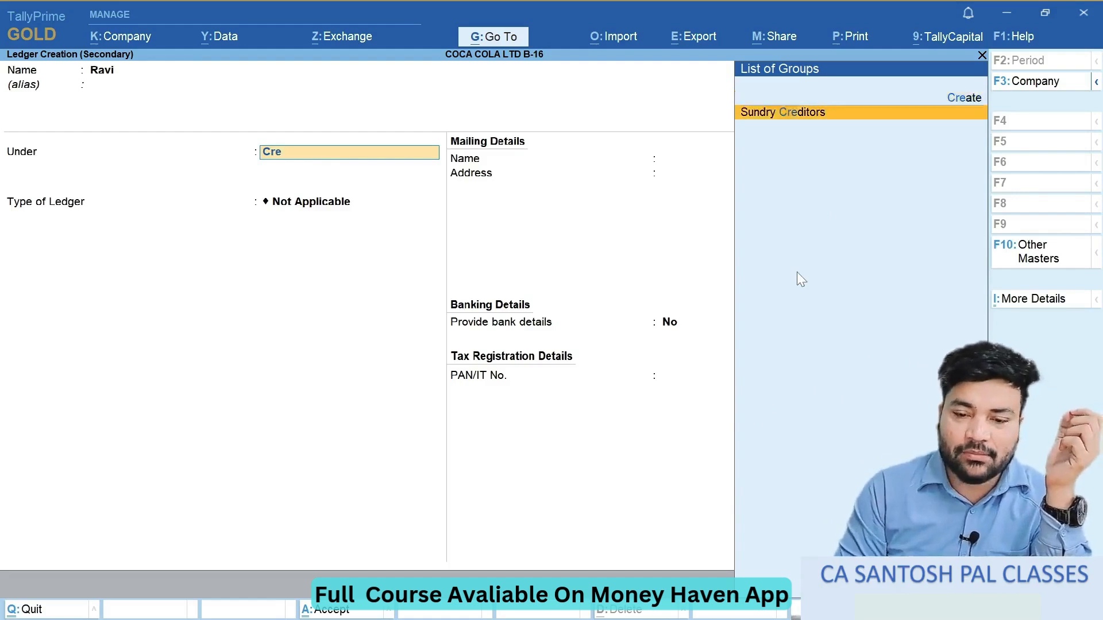
{"action": "key", "text": "Return"}
{"action": "key", "text": "Return"}
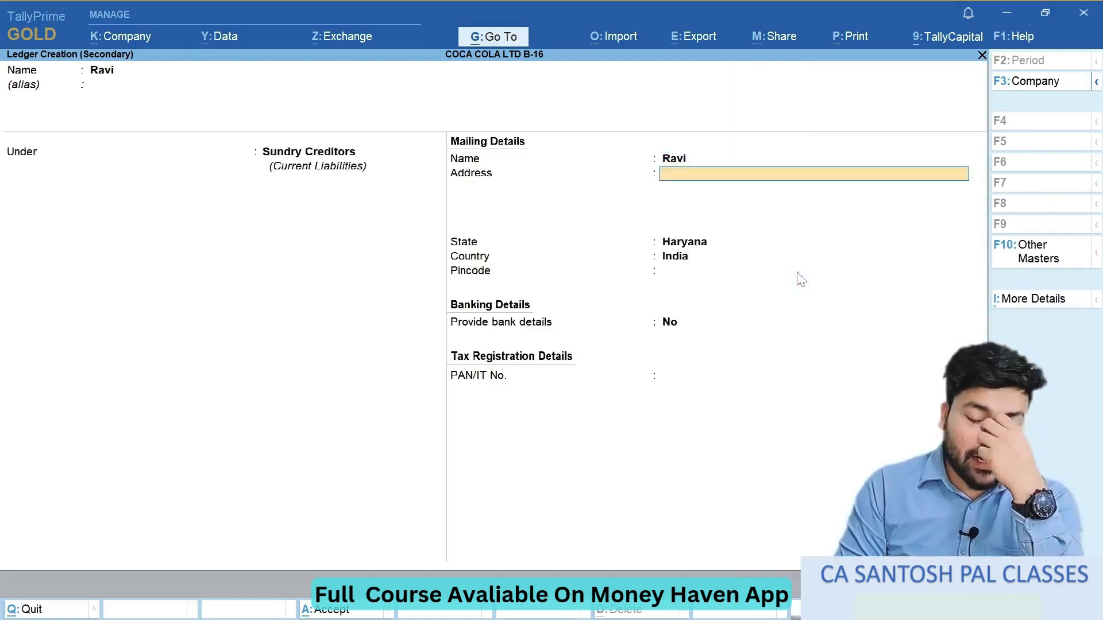
- Check the supplier's state in the exercise document, set the ledger's state to Delhi and save the ledger
{"action": "key", "text": "alt+Tab"}
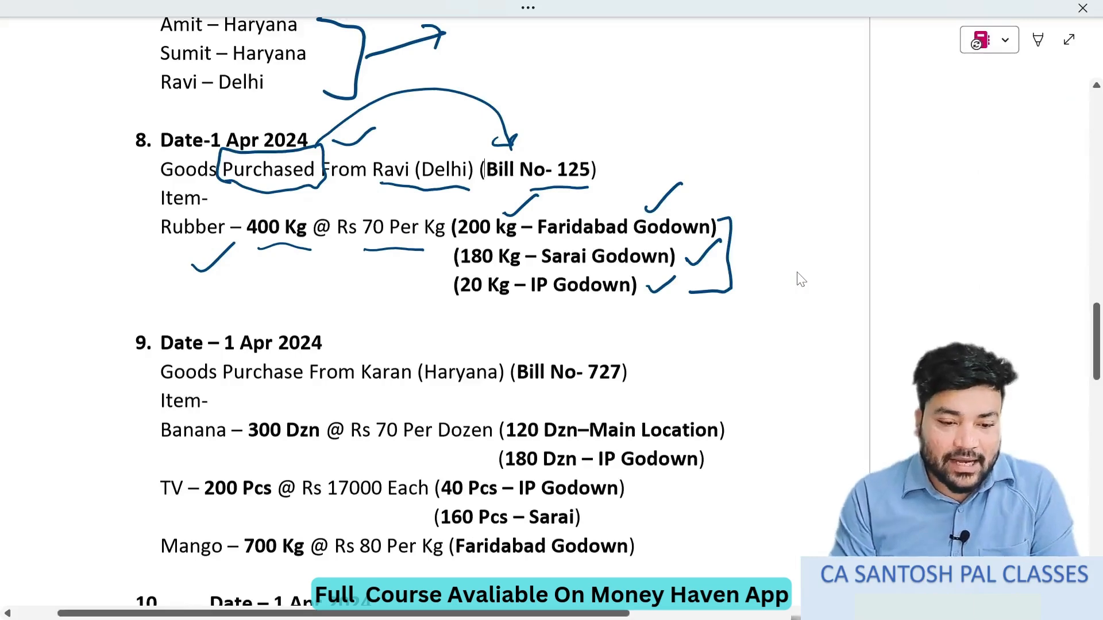
{"action": "key", "text": "alt+Tab"}
{"action": "key", "text": "Return"}
{"action": "type", "text": "De"}
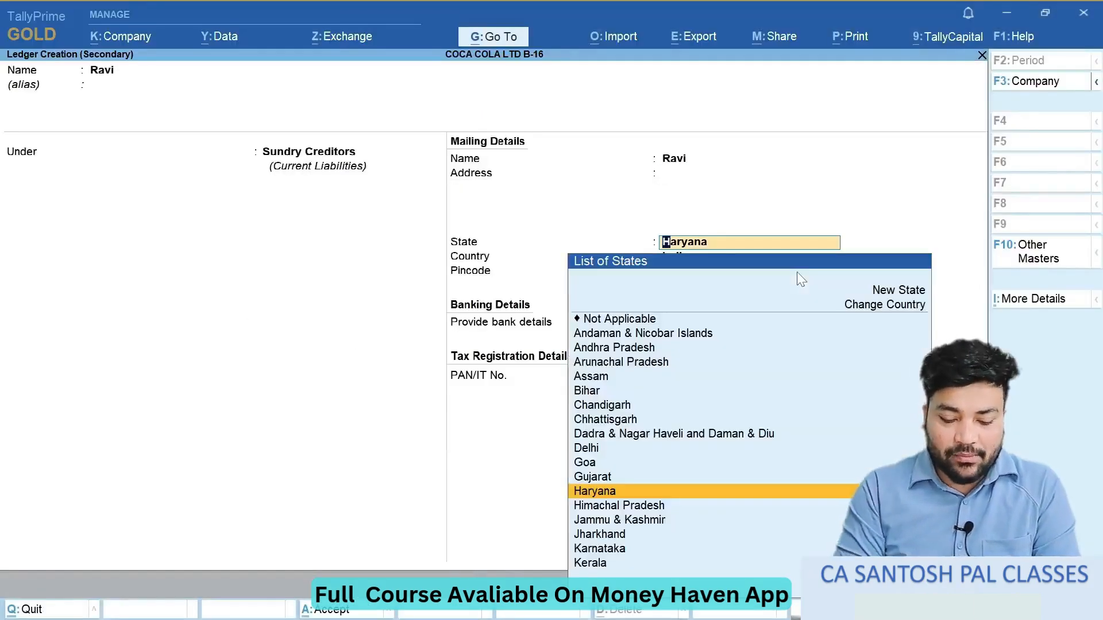
{"action": "key", "text": "Return"}
{"action": "key", "text": "Return"}
{"action": "key", "text": "ctrl+a"}
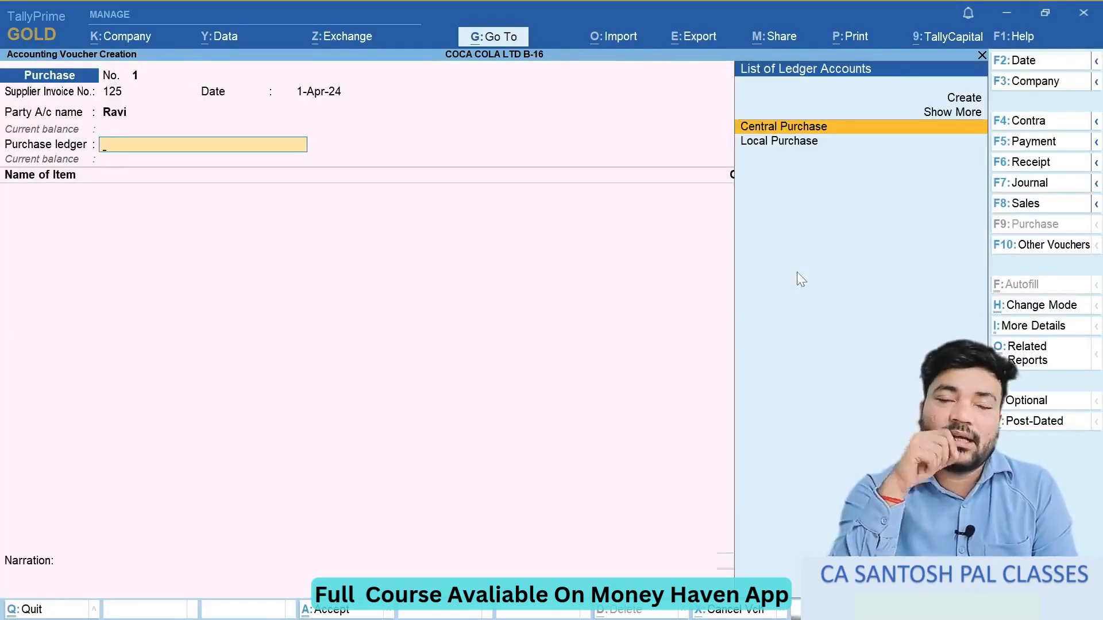
- Choose Central Purchase as the purchase ledger and add Rubber as the voucher's first stock item
{"action": "key", "text": "Return"}
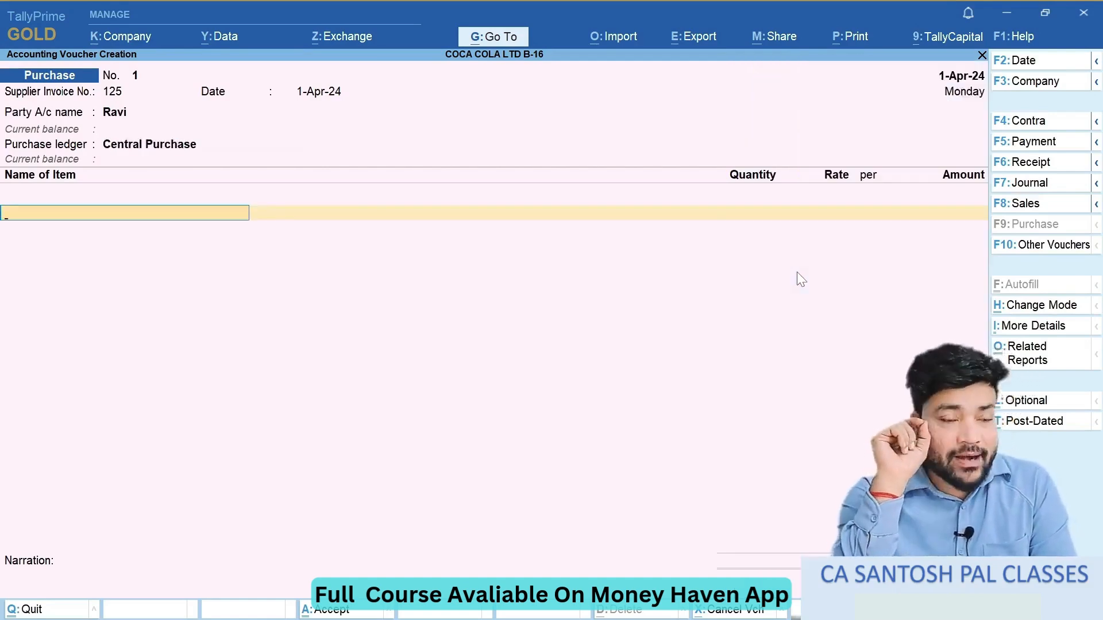
{"action": "key", "text": "alt+Tab"}
{"action": "key", "text": "alt+Tab"}
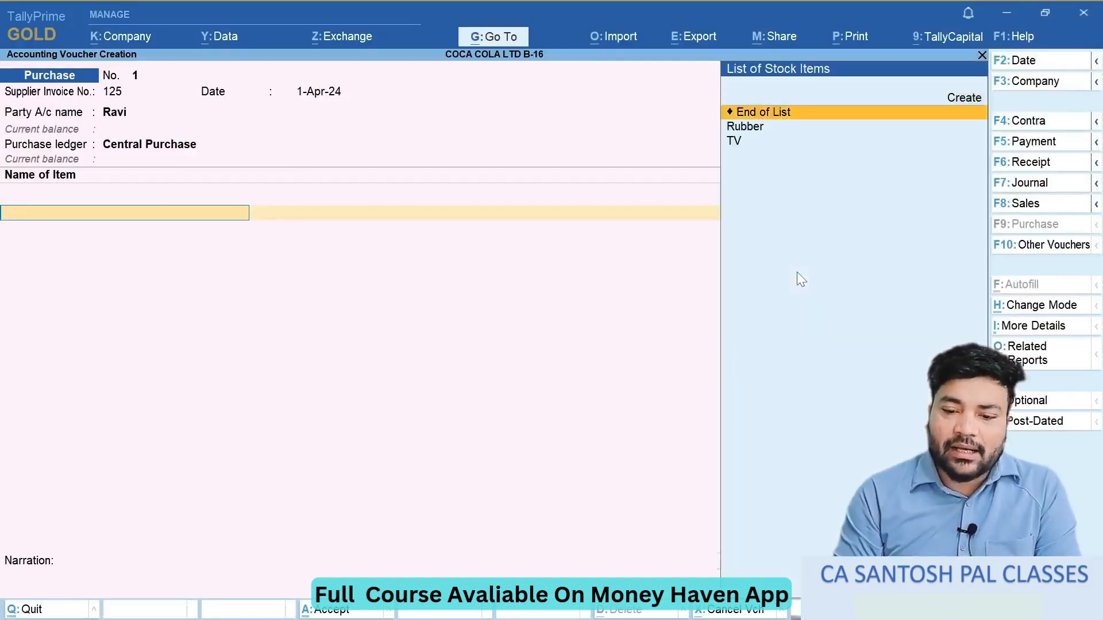
{"action": "key", "text": "Down"}
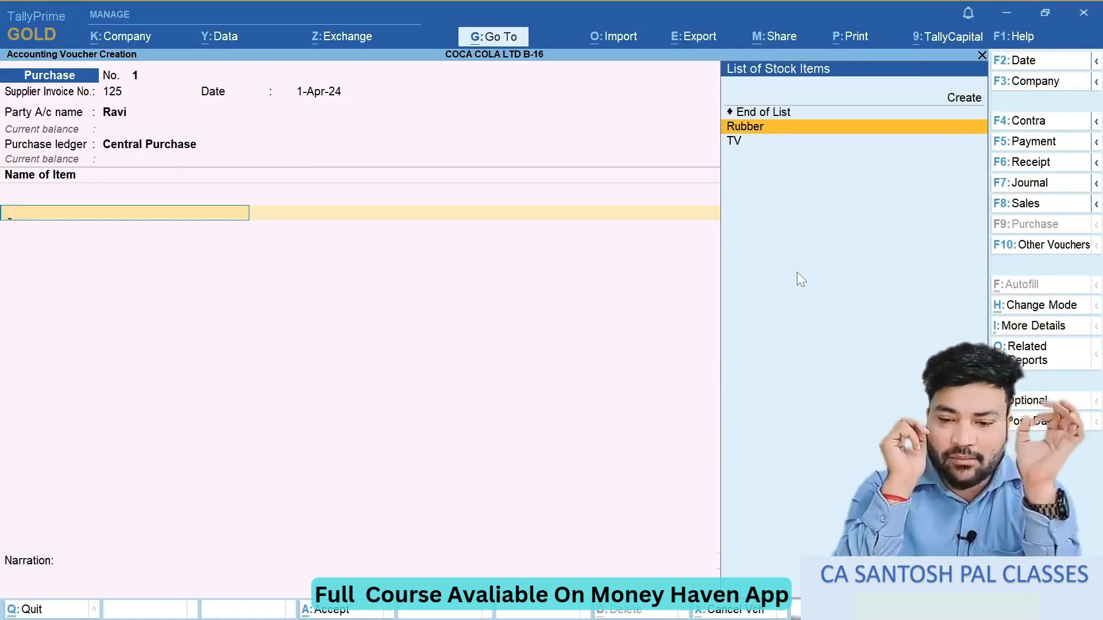
{"action": "key", "text": "Return"}
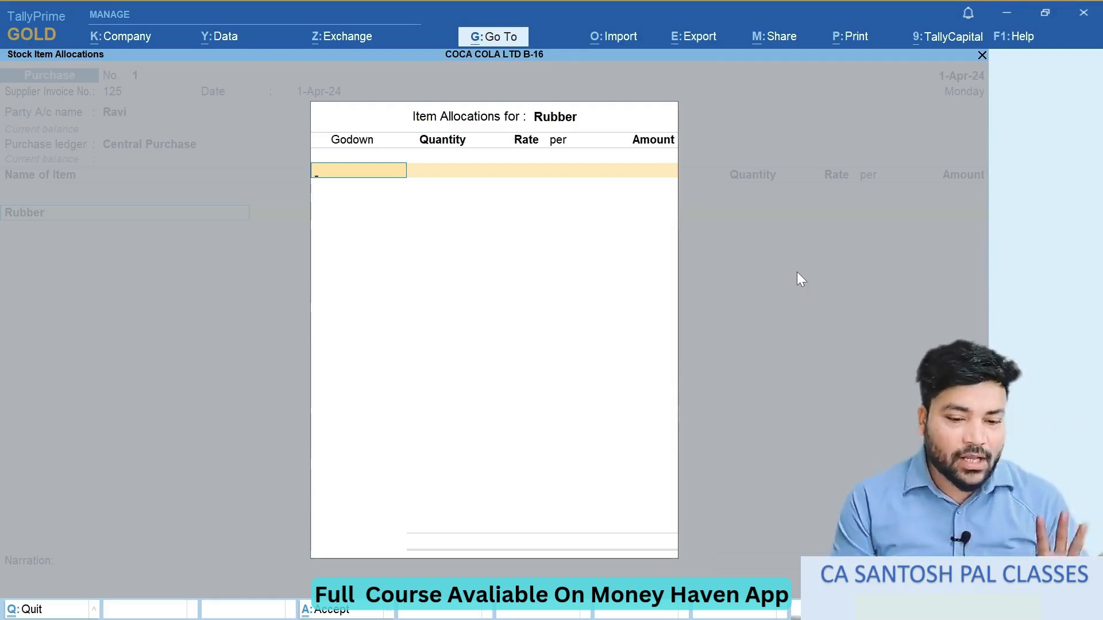
- Tick the godown split in the exercise document and allocate 200 kg of Rubber to Faridabad Godown
{"action": "key", "text": "space"}
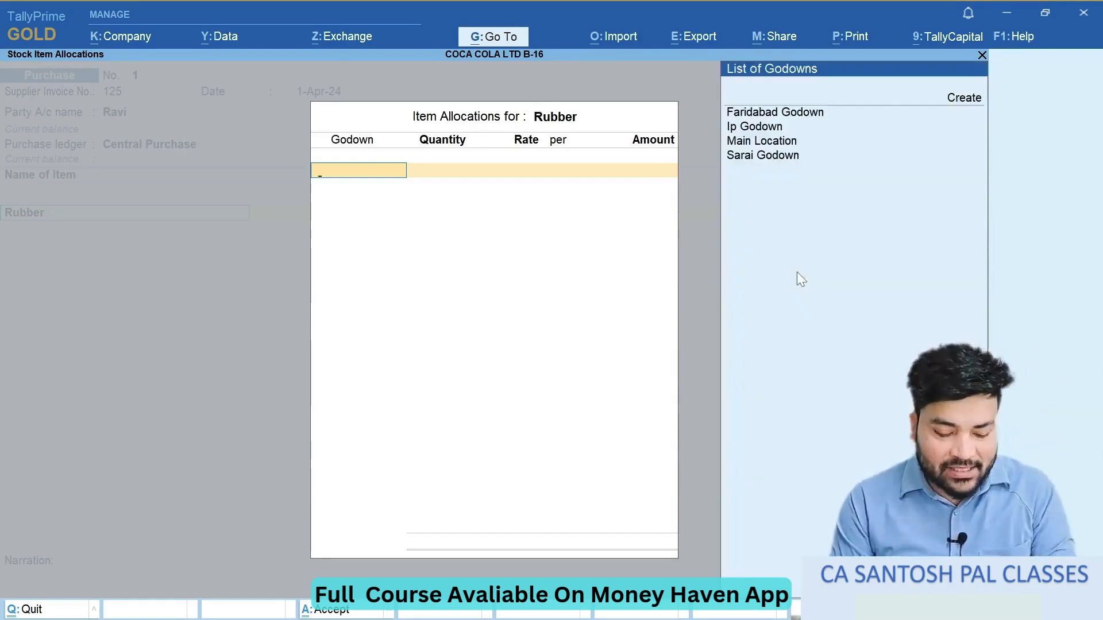
{"action": "key", "text": "alt+Tab"}
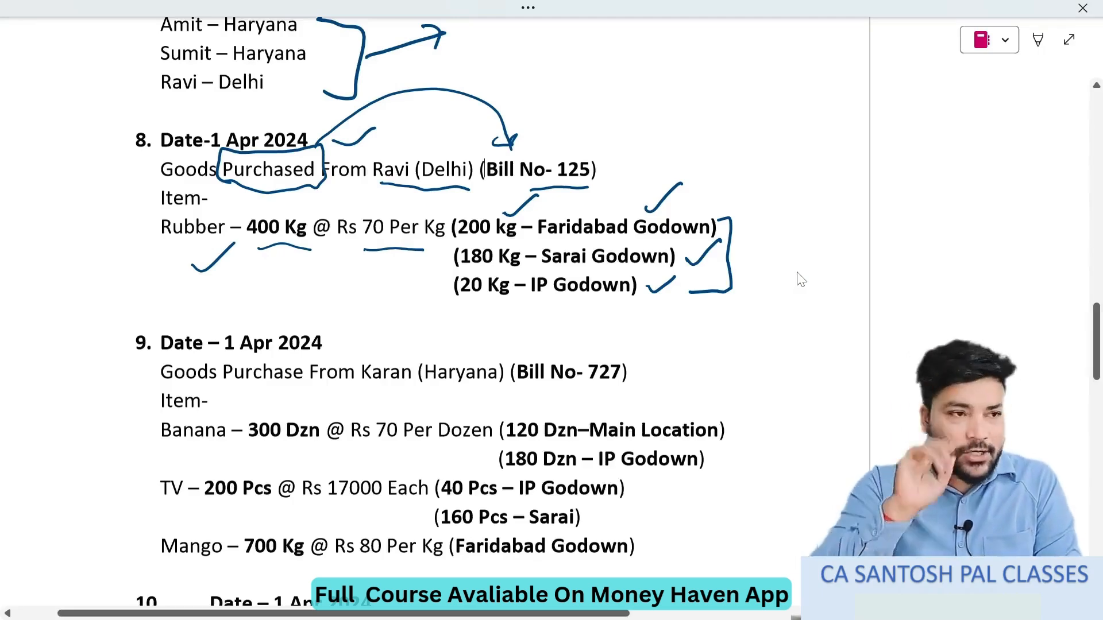
{"action": "left_click_drag", "start_coordinate": [733, 233], "coordinate": [787, 191]}
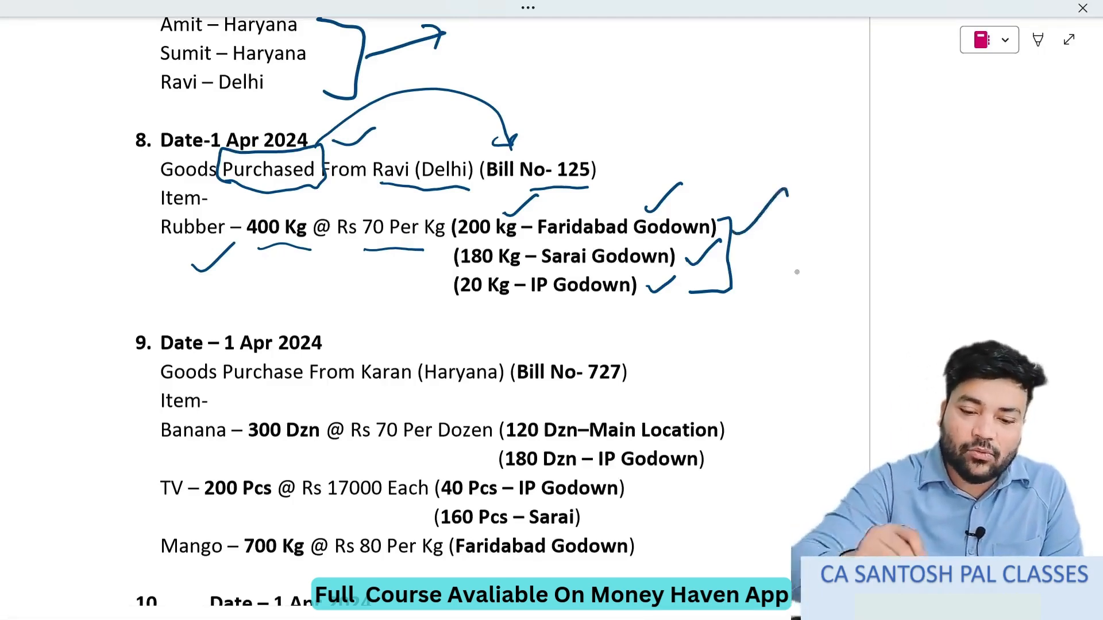
{"action": "key", "text": "alt+Tab"}
{"action": "key", "text": "Down"}
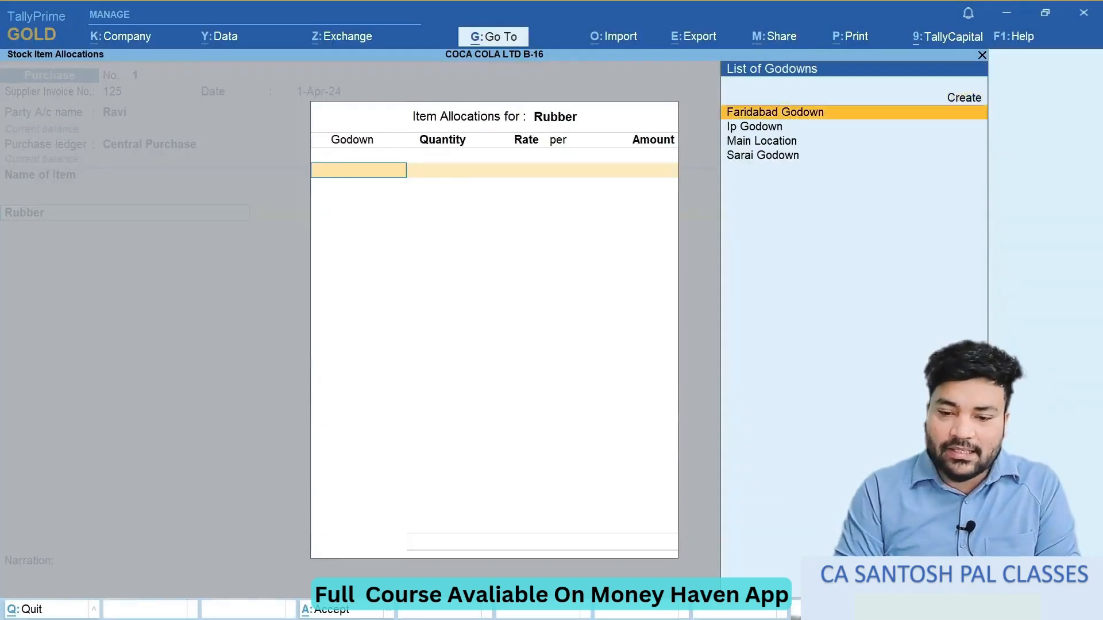
{"action": "key", "text": "Return"}
{"action": "type", "text": "2"}
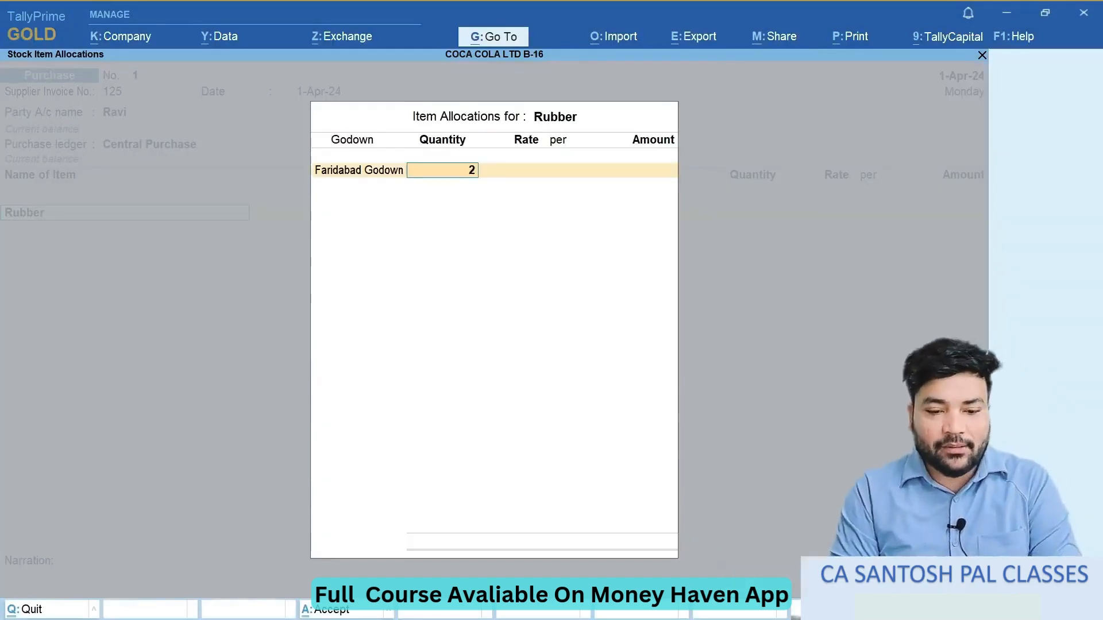
{"action": "type", "text": "00"}
{"action": "key", "text": "Return"}
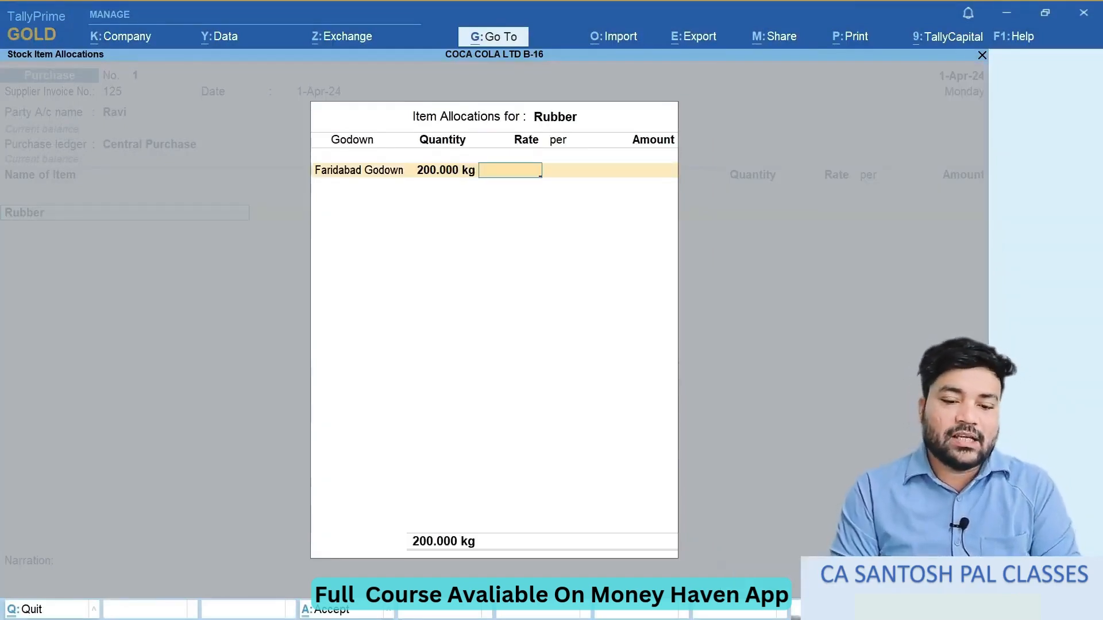
- Look up the Rubber price in the exercise document and set the Faridabad Godown rate to 70 per kg
{"action": "key", "text": "alt+Tab"}
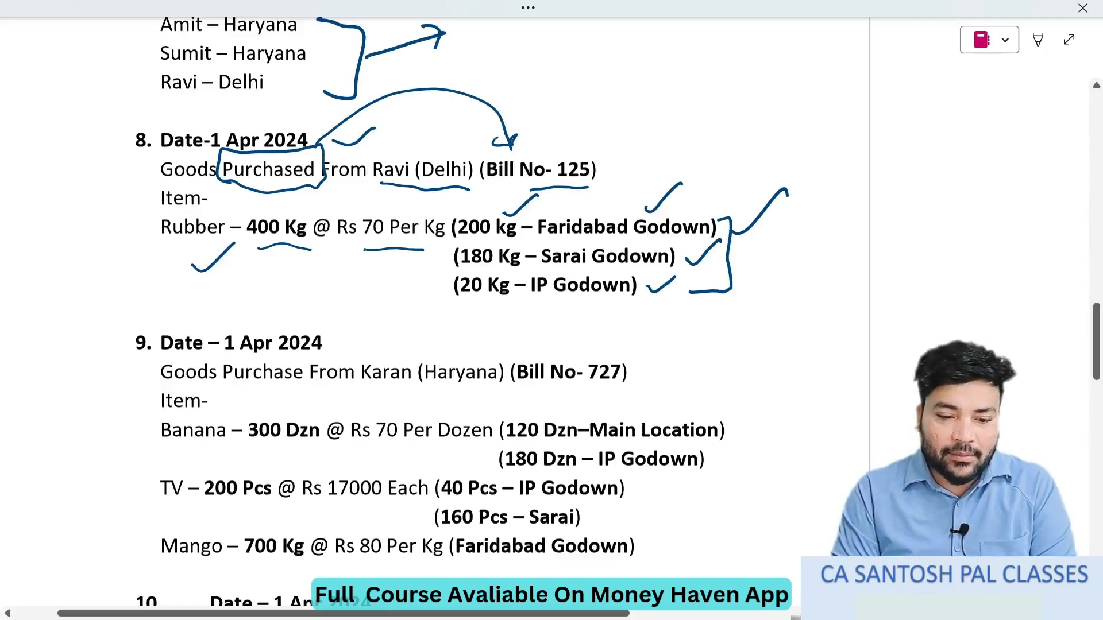
{"action": "key", "text": "alt+Tab"}
{"action": "type", "text": "70"}
{"action": "key", "text": "Return"}
{"action": "key", "text": "Return"}
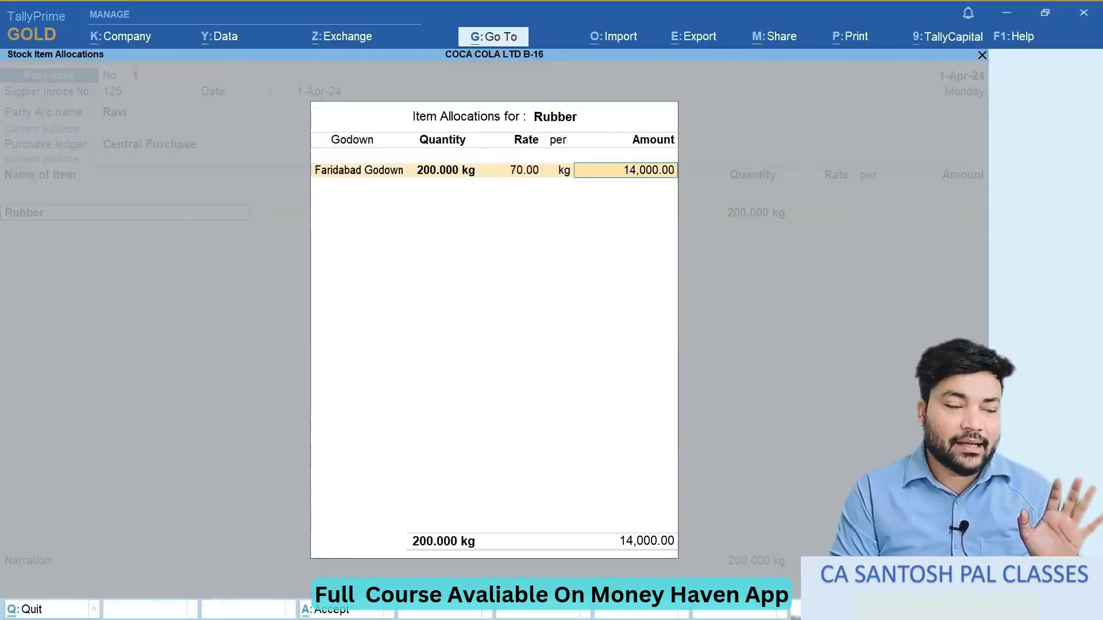
{"action": "key", "text": "Return"}
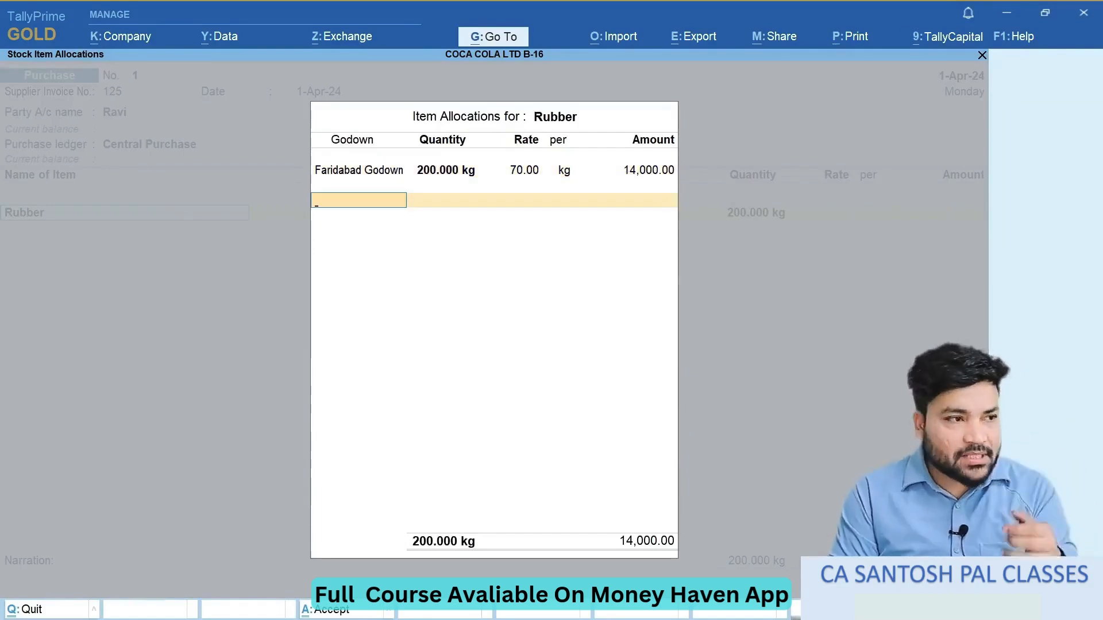
- Allocate 180 kg of Rubber to Sarai Godown at 70 per kg, as listed in the exercise document
{"action": "key", "text": "alt+Tab"}
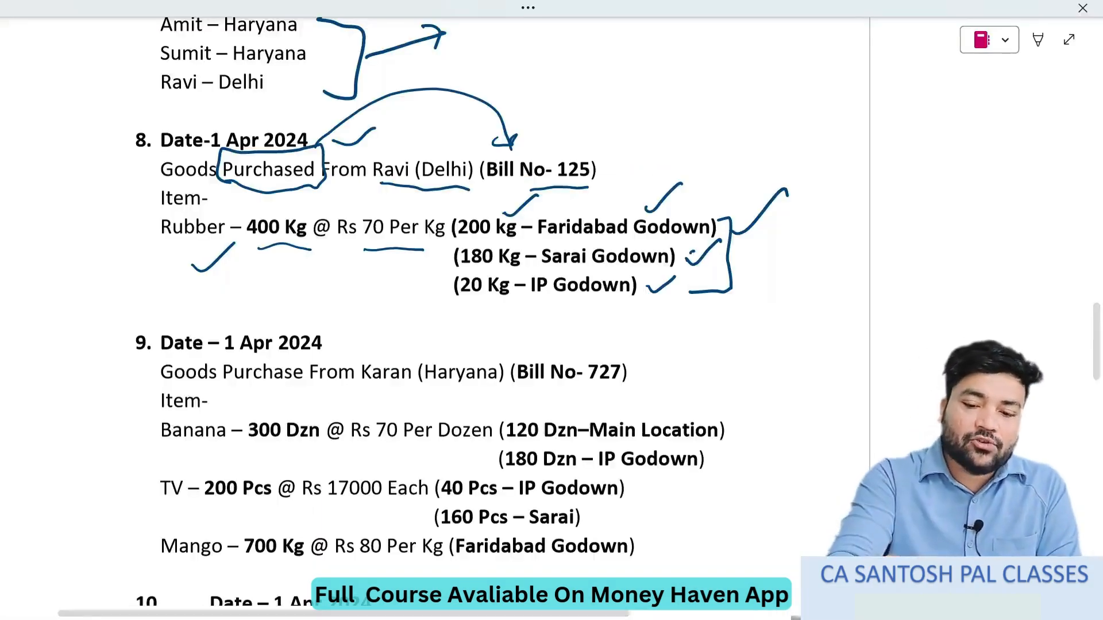
{"action": "key", "text": "alt+Tab"}
{"action": "type", "text": "Sa"}
{"action": "key", "text": "Return"}
{"action": "type", "text": "180"}
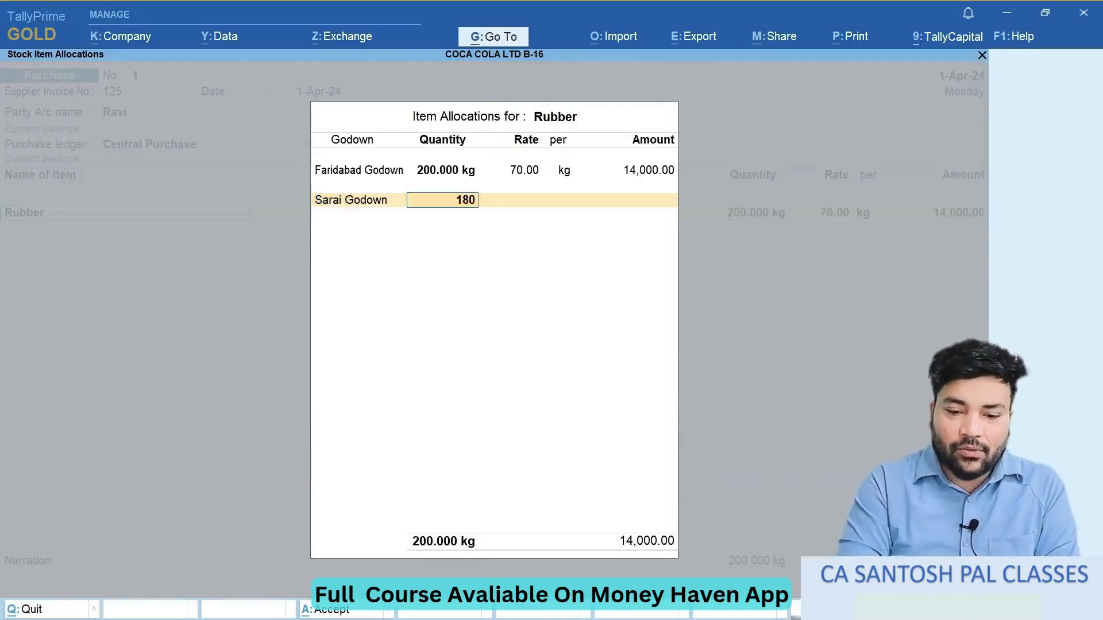
{"action": "key", "text": "Return"}
{"action": "key", "text": "Return"}
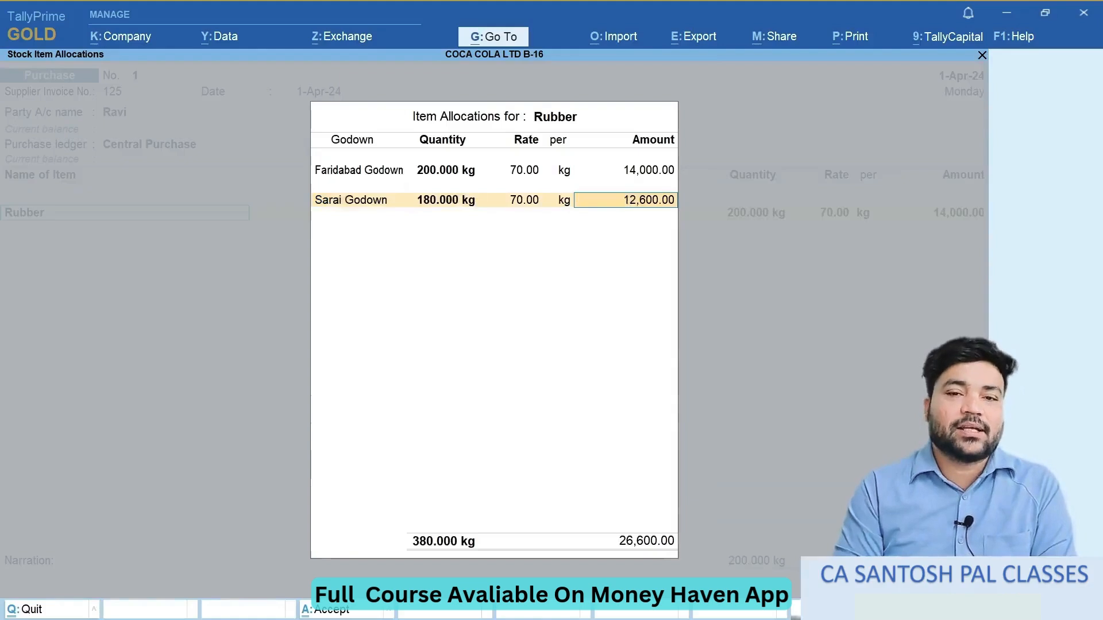
- Review the godown, quantity, rate and amount fields of the Faridabad and Sarai Godown allocation lines
{"action": "key", "text": "Return"}
{"action": "key", "text": "BackSpace"}
{"action": "key", "text": "BackSpace"}
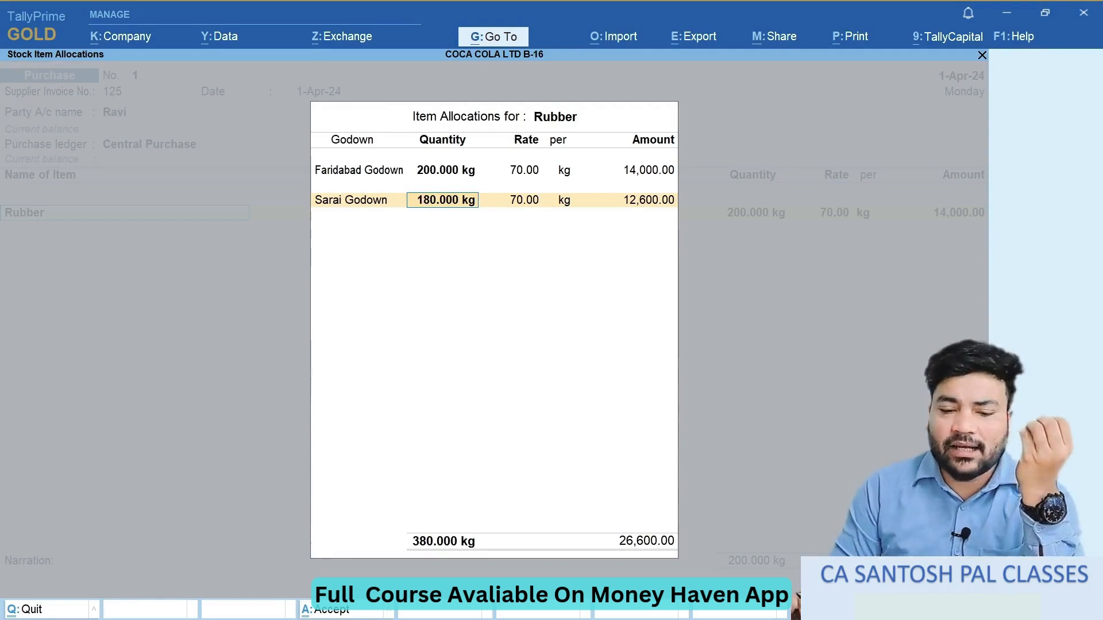
{"action": "key", "text": "Return"}
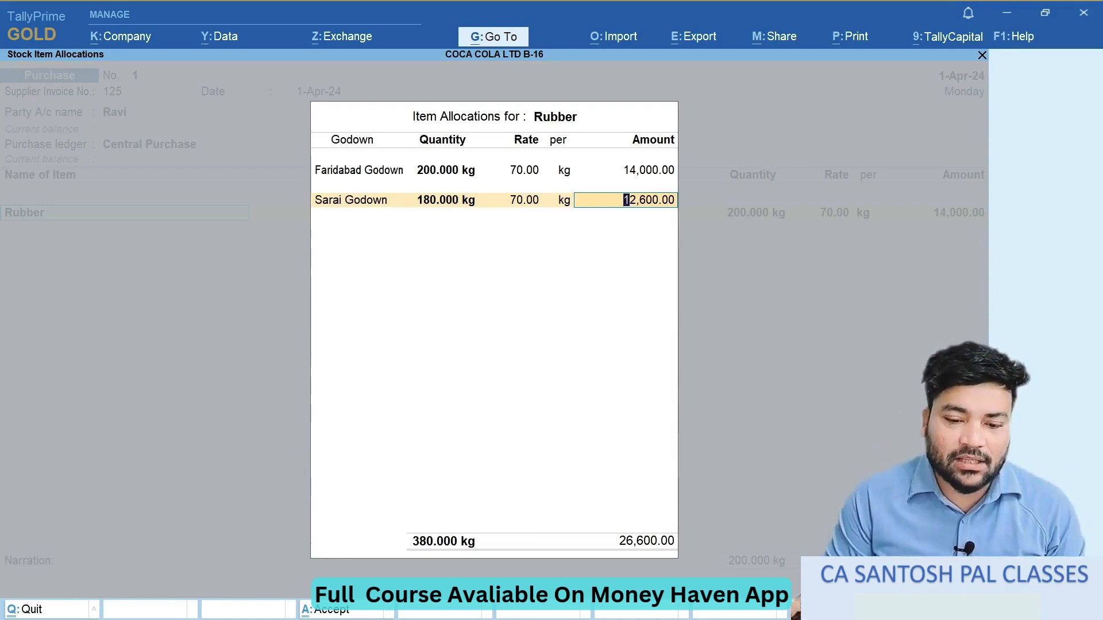
{"action": "key", "text": "Up"}
{"action": "key", "text": "Down"}
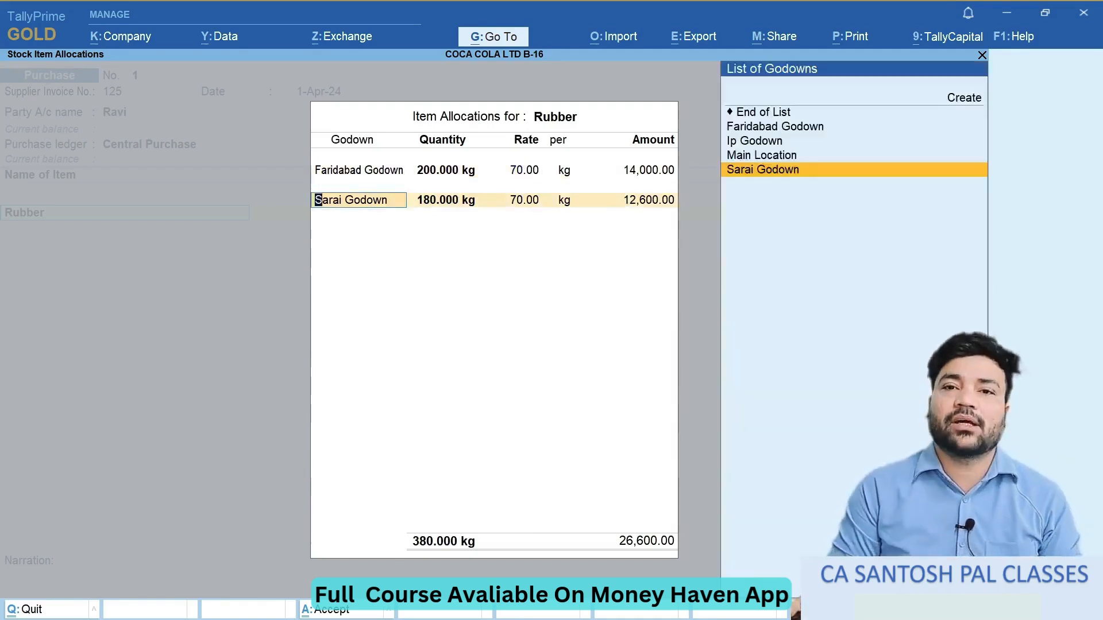
{"action": "key", "text": "Return"}
{"action": "key", "text": "Return"}
{"action": "key", "text": "Return"}
{"action": "key", "text": "Return"}
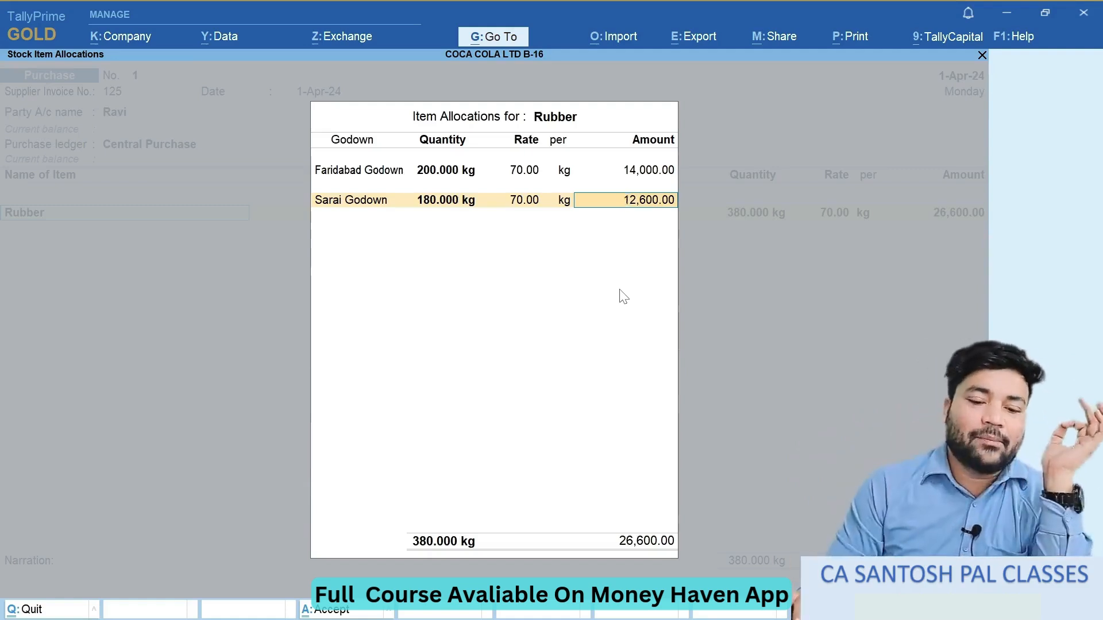
{"action": "left_click", "coordinate": [464, 176]}
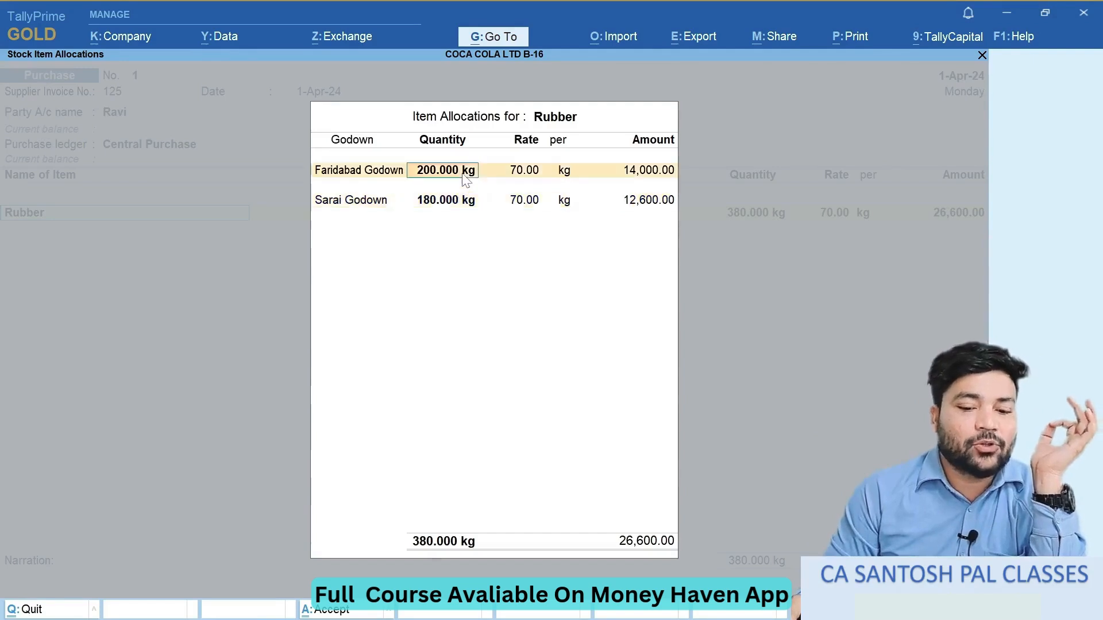
{"action": "left_click", "coordinate": [518, 176]}
{"action": "key", "text": "Return"}
{"action": "key", "text": "Return"}
{"action": "key", "text": "Return"}
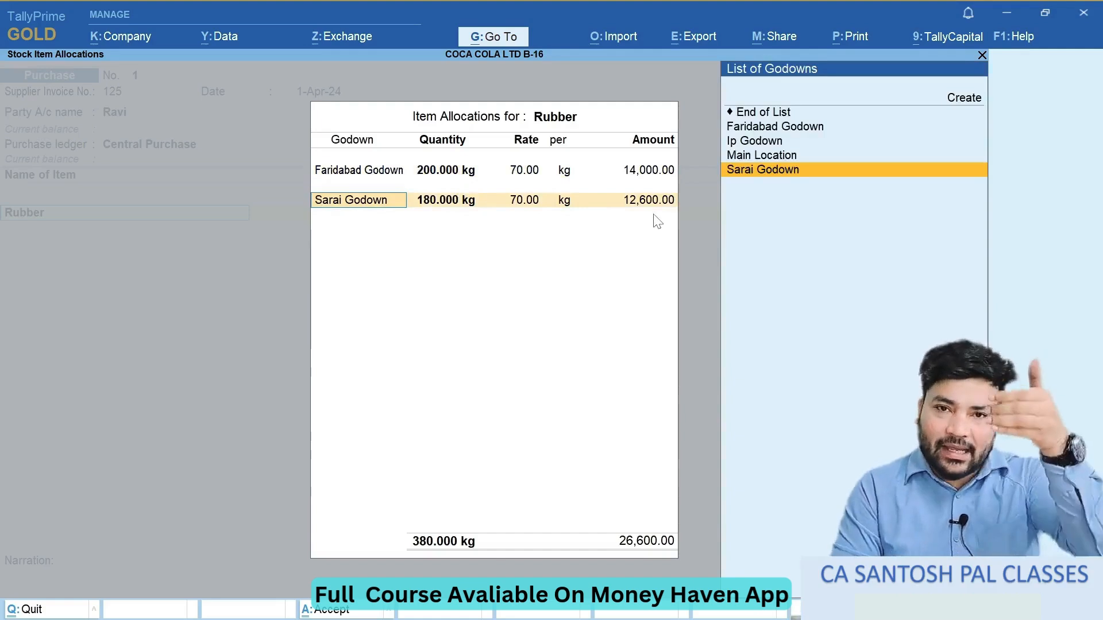
{"action": "key", "text": "Return"}
{"action": "key", "text": "Return"}
{"action": "key", "text": "Return"}
{"action": "key", "text": "Return"}
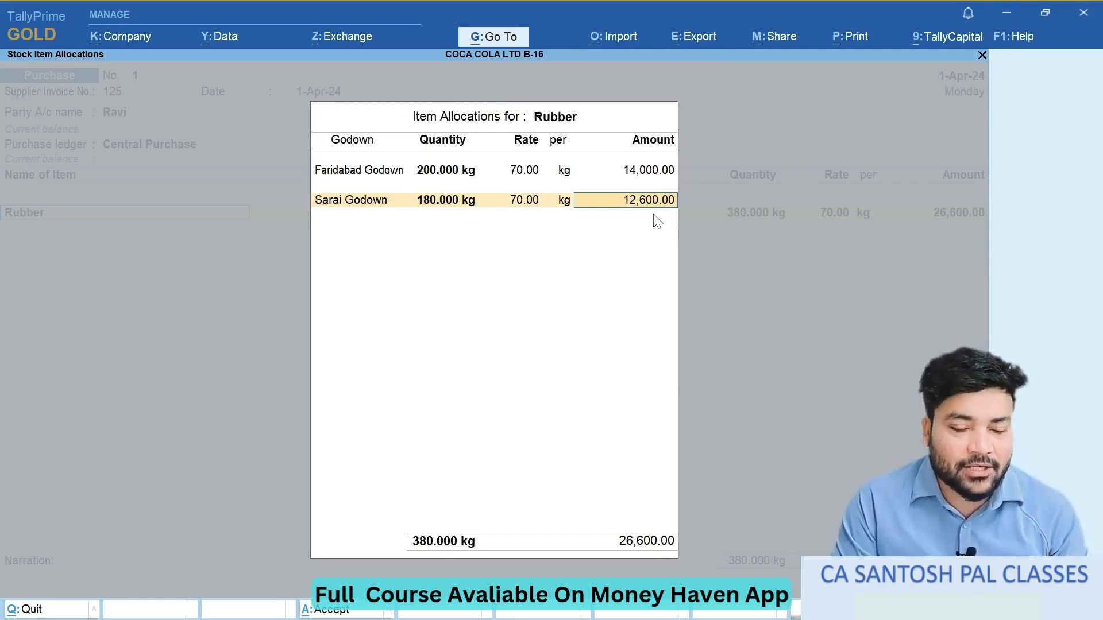
- Allocate 20 kg of Rubber to Ip Godown at 70 per kg and finish the item's godown allocations
{"action": "key", "text": "Return"}
{"action": "key", "text": "alt+Tab"}
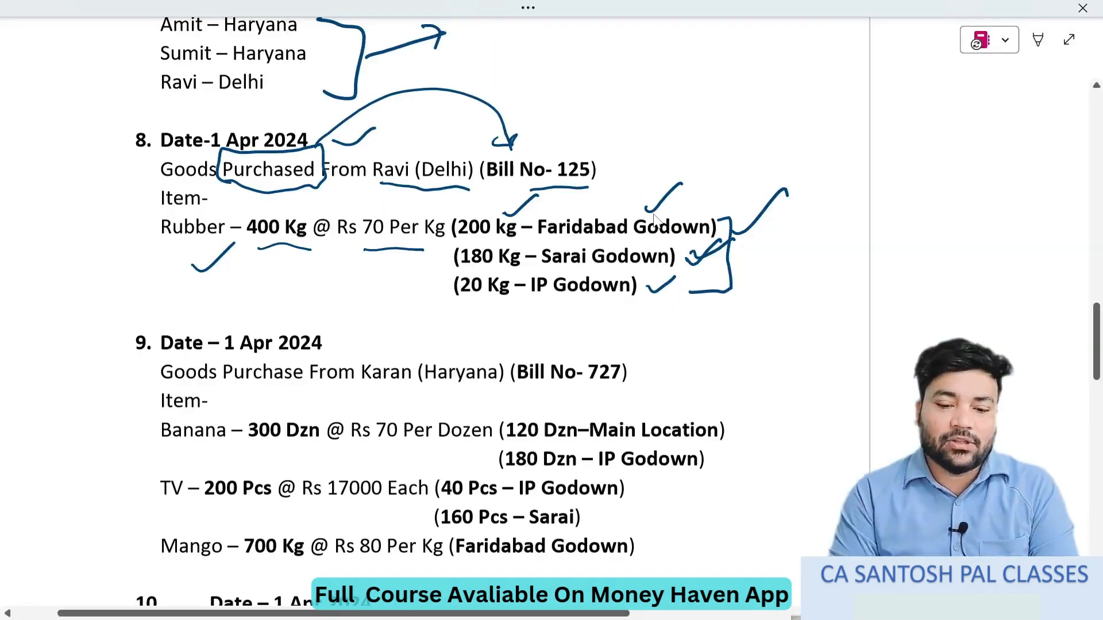
{"action": "key", "text": "alt+Tab"}
{"action": "key", "text": "Down"}
{"action": "key", "text": "Down"}
{"action": "key", "text": "Return"}
{"action": "type", "text": "20"}
{"action": "key", "text": "Return"}
{"action": "key", "text": "Return"}
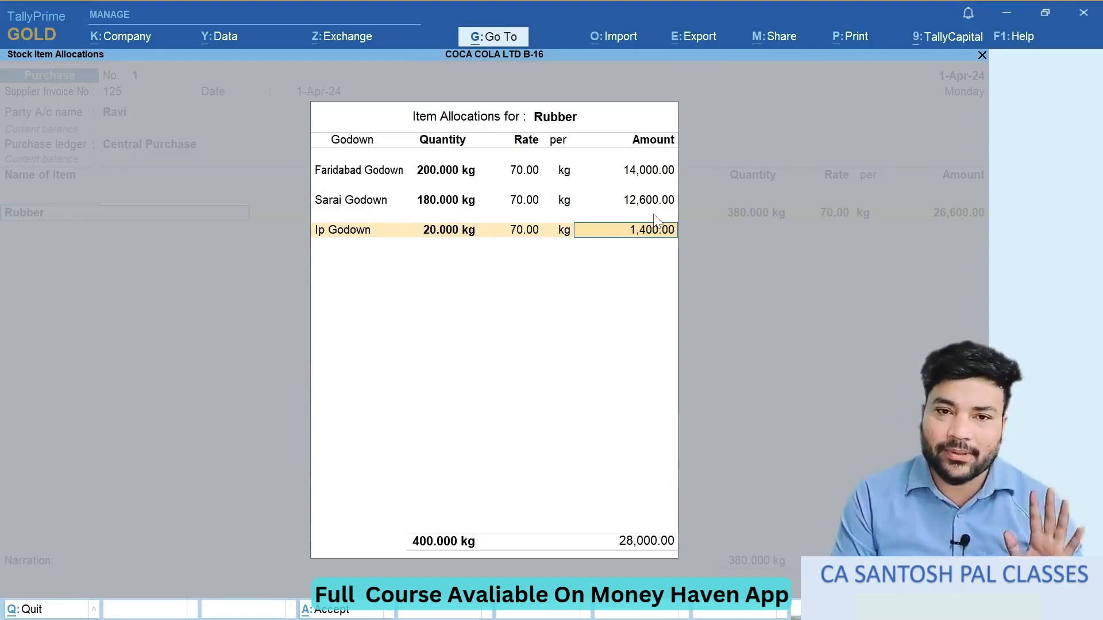
{"action": "key", "text": "Return"}
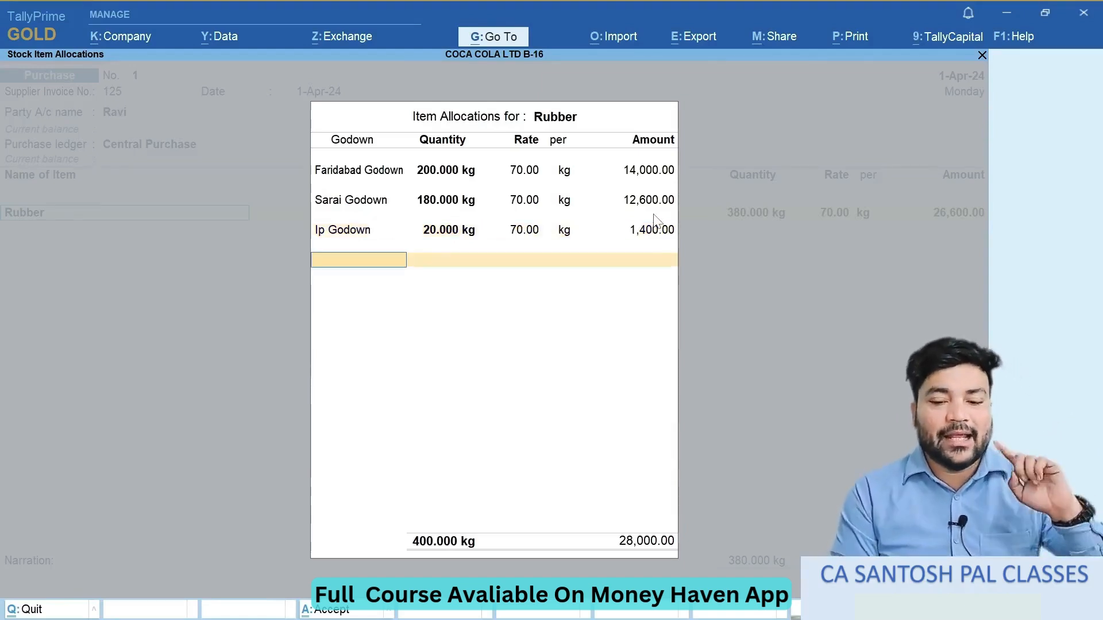
{"action": "key", "text": "Return"}
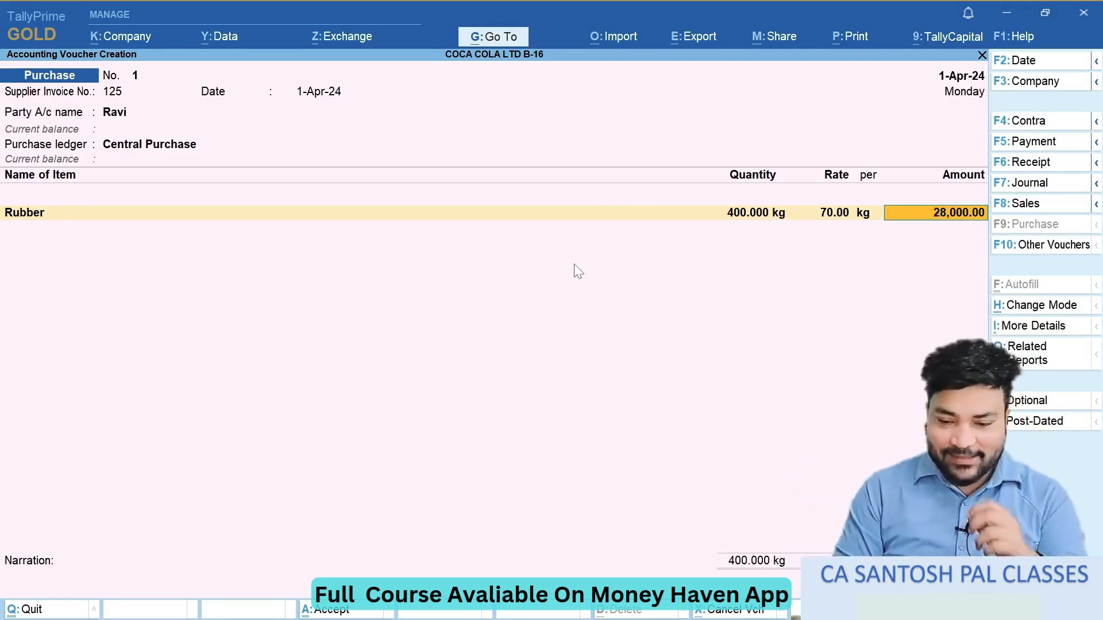
- Close the item list after Rubber, tick off transaction 8 in the exercise document and save the purchase voucher
{"action": "key", "text": "Return"}
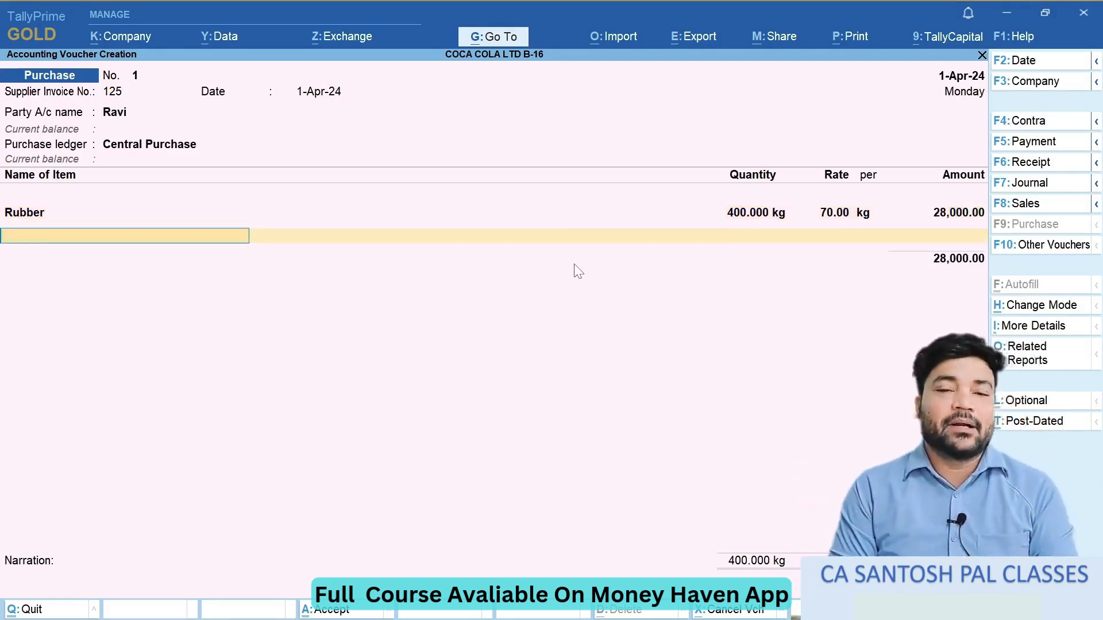
{"action": "key", "text": "alt+Tab"}
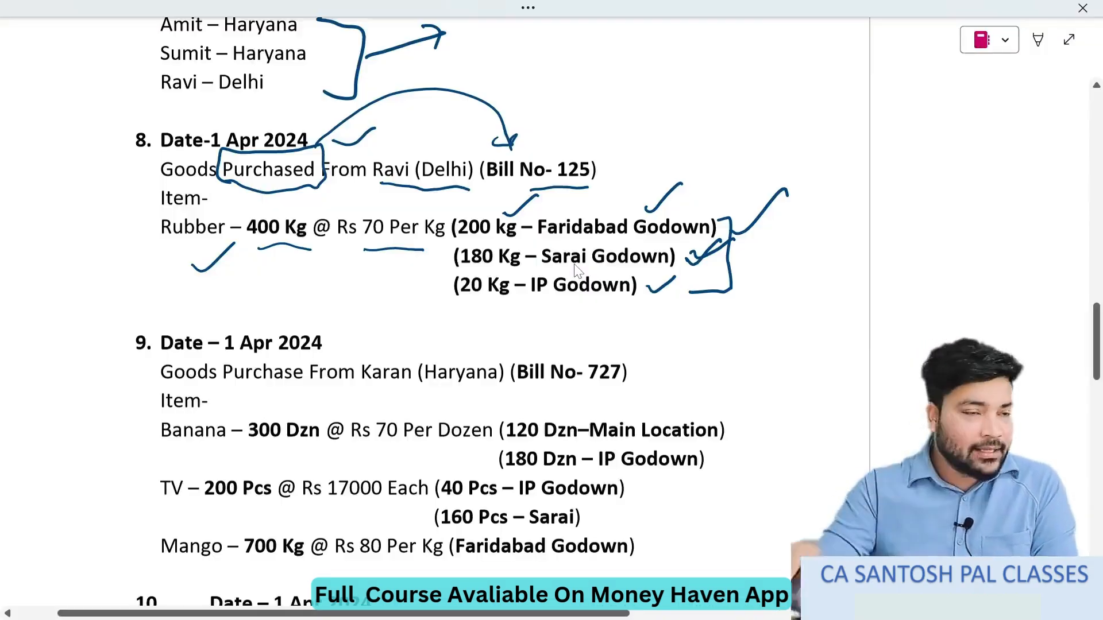
{"action": "mouse_move", "coordinate": [190, 105]}
{"action": "left_mouse_down"}
{"action": "mouse_move", "coordinate": [688, 122]}
{"action": "mouse_move", "coordinate": [599, 308]}
{"action": "mouse_move", "coordinate": [638, 94]}
{"action": "left_mouse_up"}
{"action": "key", "text": "alt+Tab"}
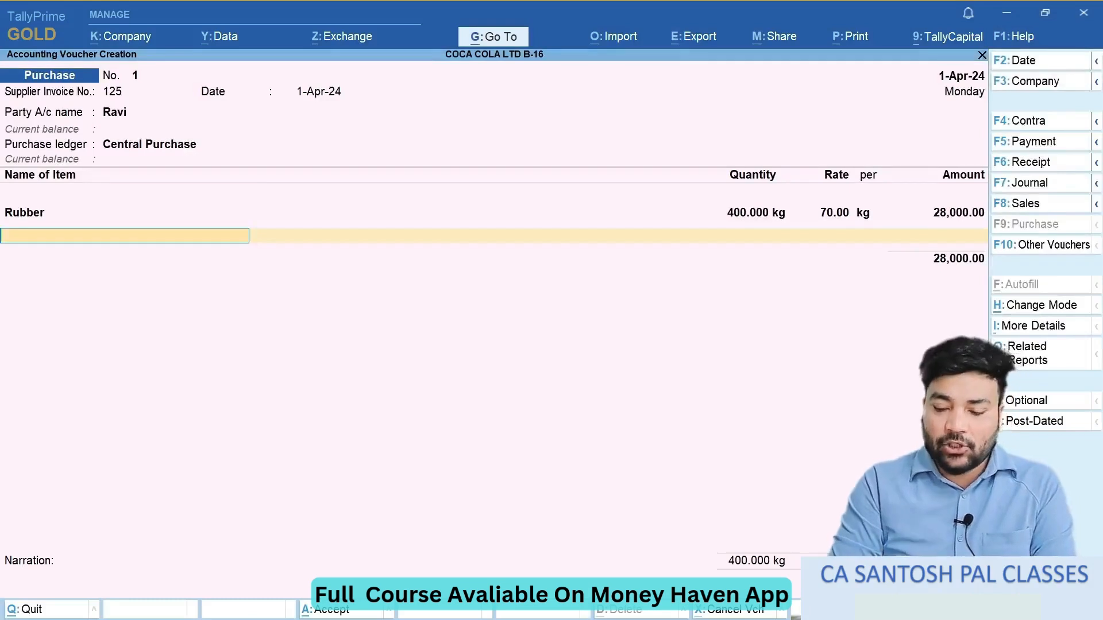
{"action": "key", "text": "Return"}
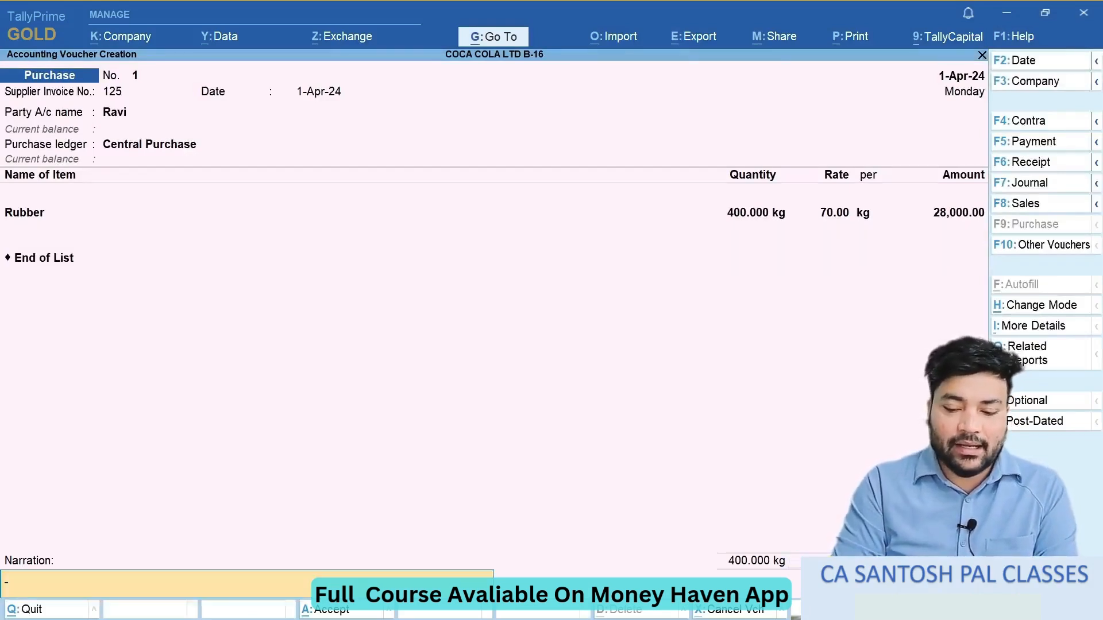
{"action": "key", "text": "Return"}
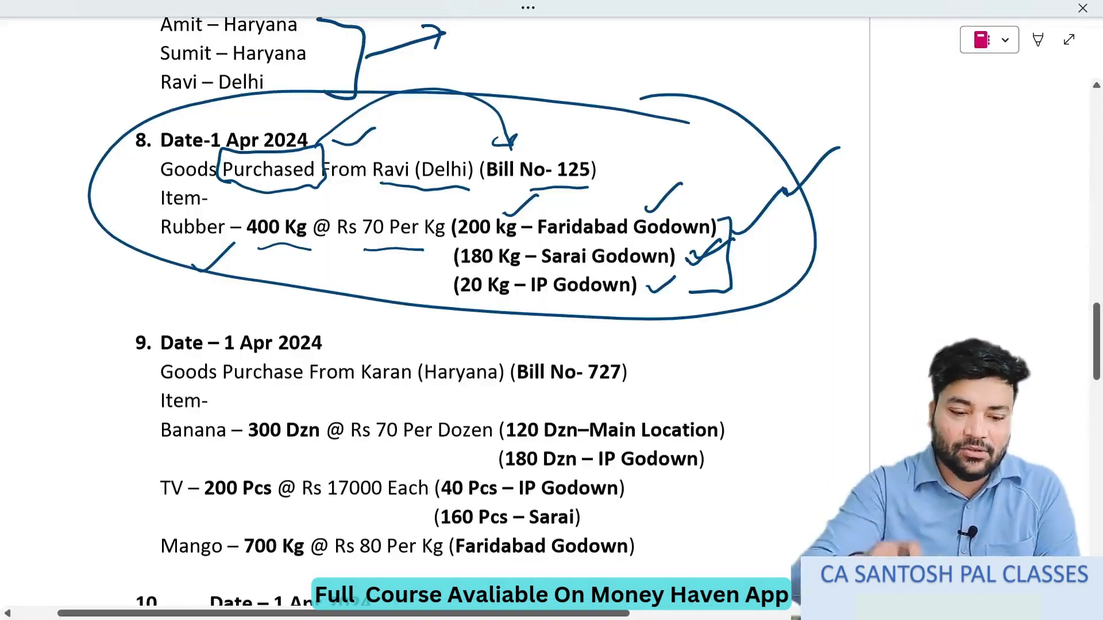
- Draw a box and a tick mark around transaction 9, the 1 Apr 2024 purchase, in the exercise document
{"action": "scroll", "coordinate": [437, 310], "scroll_direction": "down", "scroll_amount": 3}
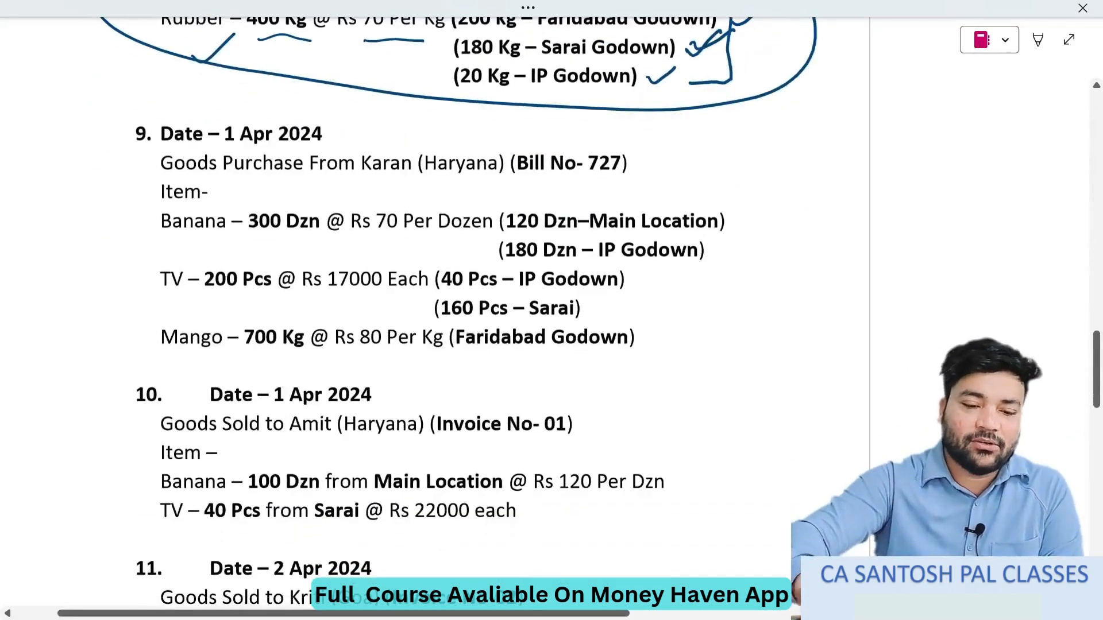
{"action": "mouse_move", "coordinate": [121, 94]}
{"action": "left_mouse_down"}
{"action": "mouse_move", "coordinate": [118, 218]}
{"action": "mouse_move", "coordinate": [289, 363]}
{"action": "mouse_move", "coordinate": [742, 376]}
{"action": "mouse_move", "coordinate": [638, 127]}
{"action": "mouse_move", "coordinate": [114, 104]}
{"action": "left_mouse_up"}
{"action": "left_click_drag", "start_coordinate": [55, 176], "coordinate": [117, 123]}
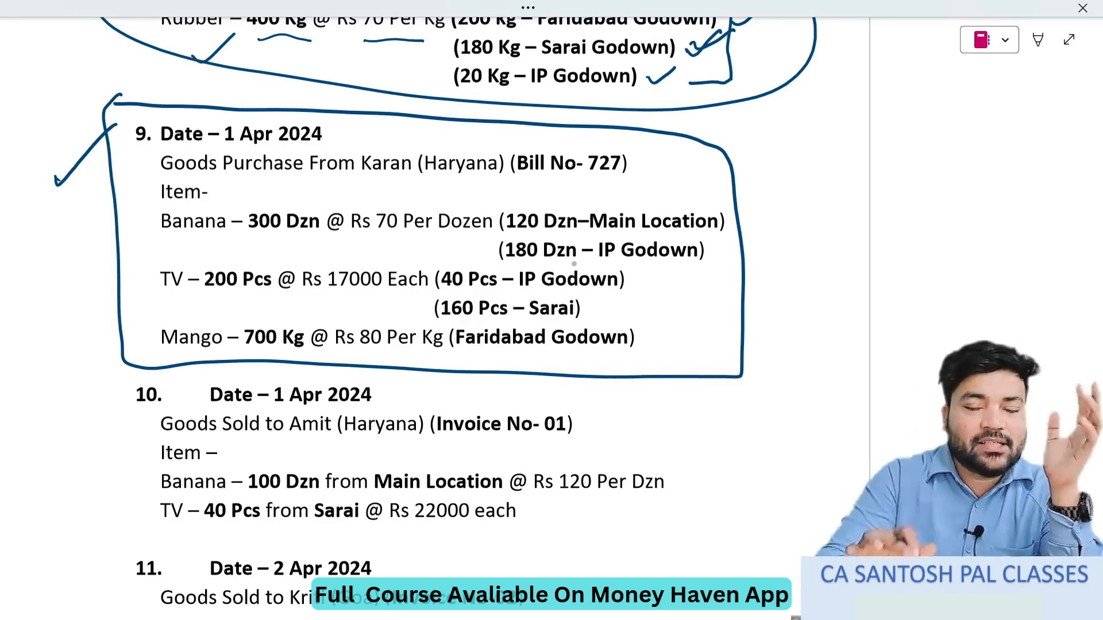
{"action": "scroll", "coordinate": [574, 264], "scroll_direction": "down", "scroll_amount": 3}
{"action": "scroll", "coordinate": [574, 264], "scroll_direction": "up", "scroll_amount": 4}
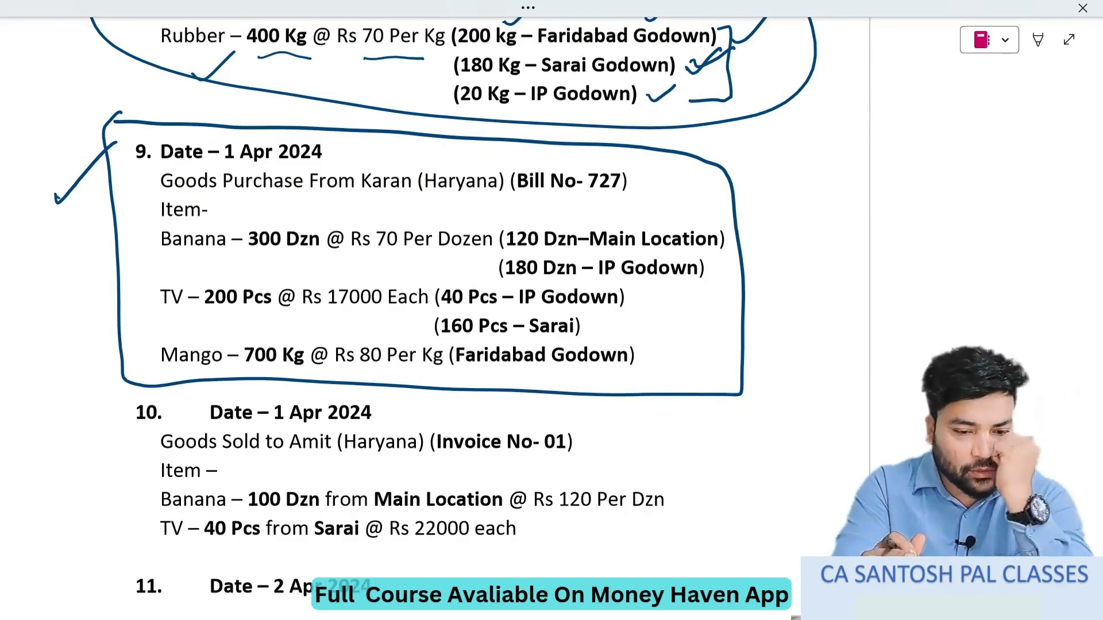
- Tick the date of transaction 9 and underline its supplier and bill number 727 in the exercise document
{"action": "key", "text": "ctrl+a"}
{"action": "left_click_drag", "start_coordinate": [572, 263], "coordinate": [573, 264]}
{"action": "left_click", "coordinate": [574, 265]}
{"action": "left_click", "coordinate": [917, 178]}
{"action": "left_click_drag", "start_coordinate": [352, 151], "coordinate": [390, 127]}
{"action": "left_click_drag", "start_coordinate": [368, 202], "coordinate": [633, 196]}
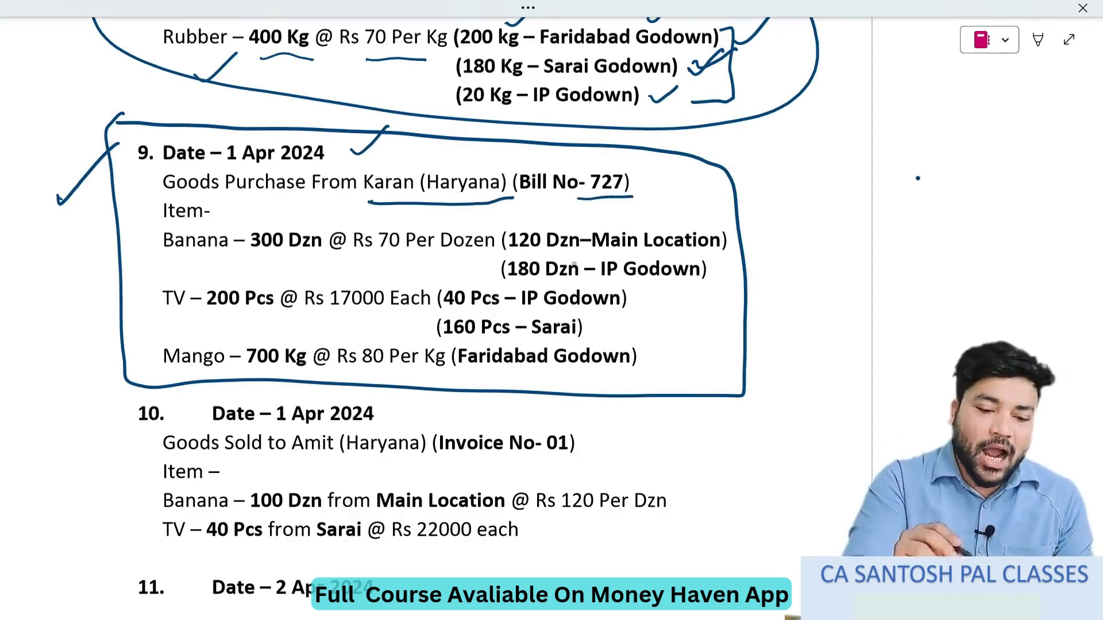
- Underline the Banana, TV and Mango items, the 300 Dzn Banana quantity and its Main Location and IP Godown splits
{"action": "left_click_drag", "start_coordinate": [160, 262], "coordinate": [219, 255]}
{"action": "left_click_drag", "start_coordinate": [156, 313], "coordinate": [191, 311]}
{"action": "left_click_drag", "start_coordinate": [163, 372], "coordinate": [231, 363]}
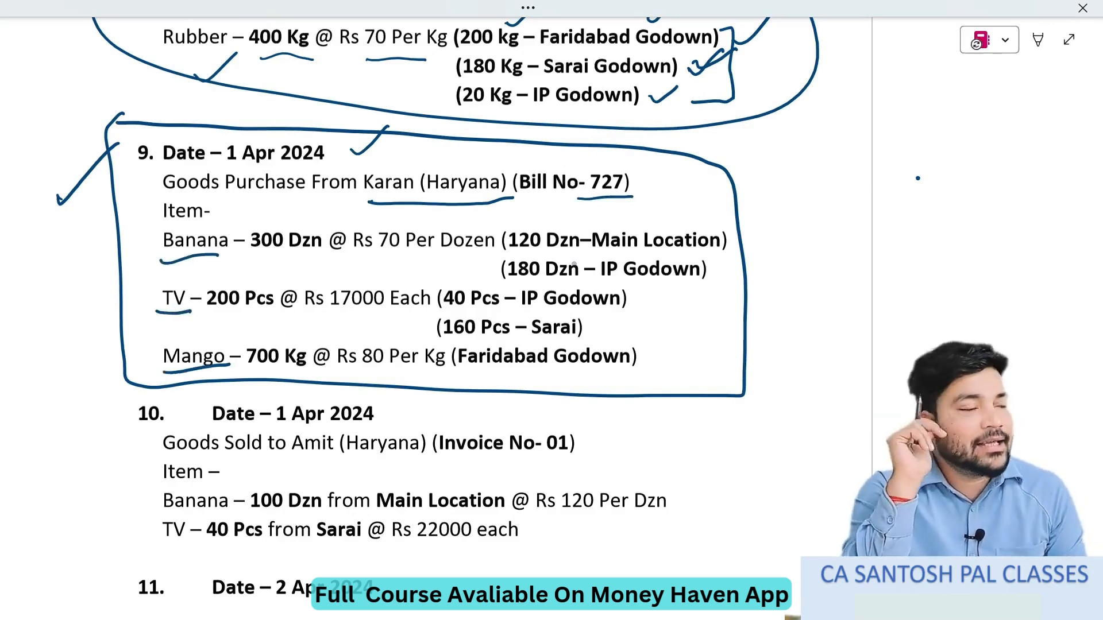
{"action": "left_click_drag", "start_coordinate": [251, 251], "coordinate": [310, 258]}
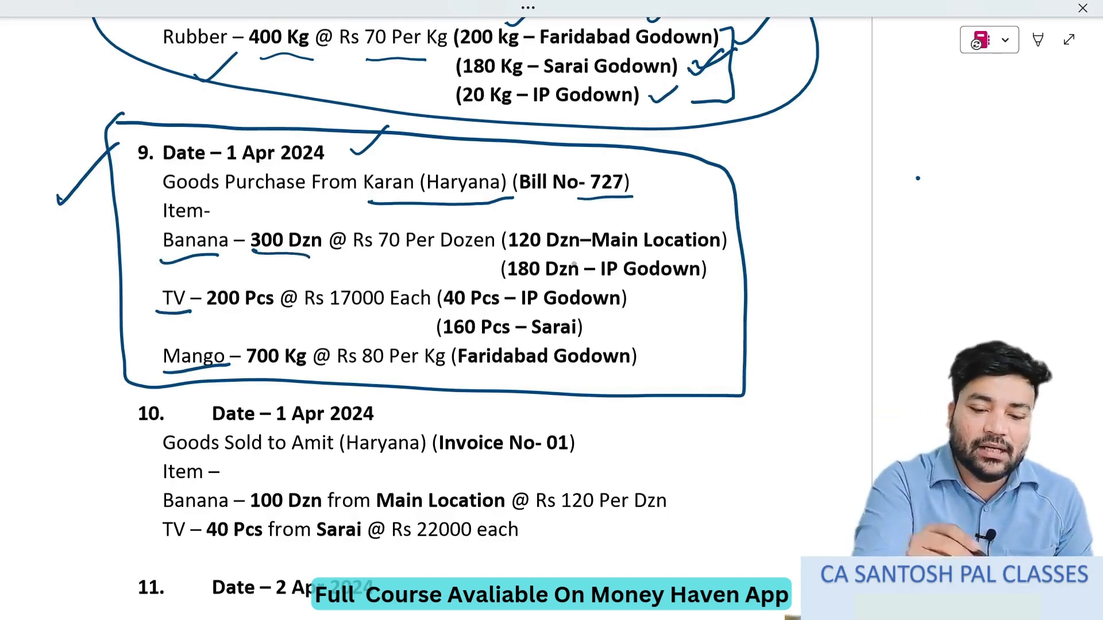
{"action": "left_click_drag", "start_coordinate": [517, 258], "coordinate": [704, 257]}
{"action": "mouse_move", "coordinate": [521, 278]}
{"action": "left_mouse_down"}
{"action": "mouse_move", "coordinate": [682, 286]}
{"action": "mouse_move", "coordinate": [768, 257]}
{"action": "left_mouse_up"}
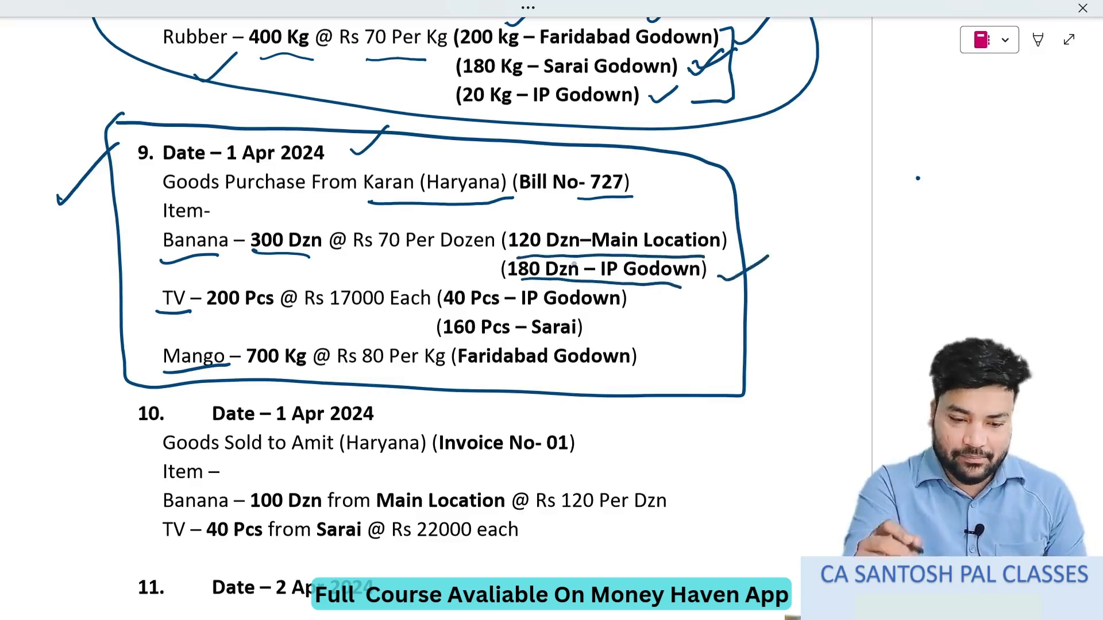
- In TallyPrime, enter supplier invoice number 727 with the date 1-Apr-24 in the new purchase voucher
{"action": "key", "text": "alt+Tab"}
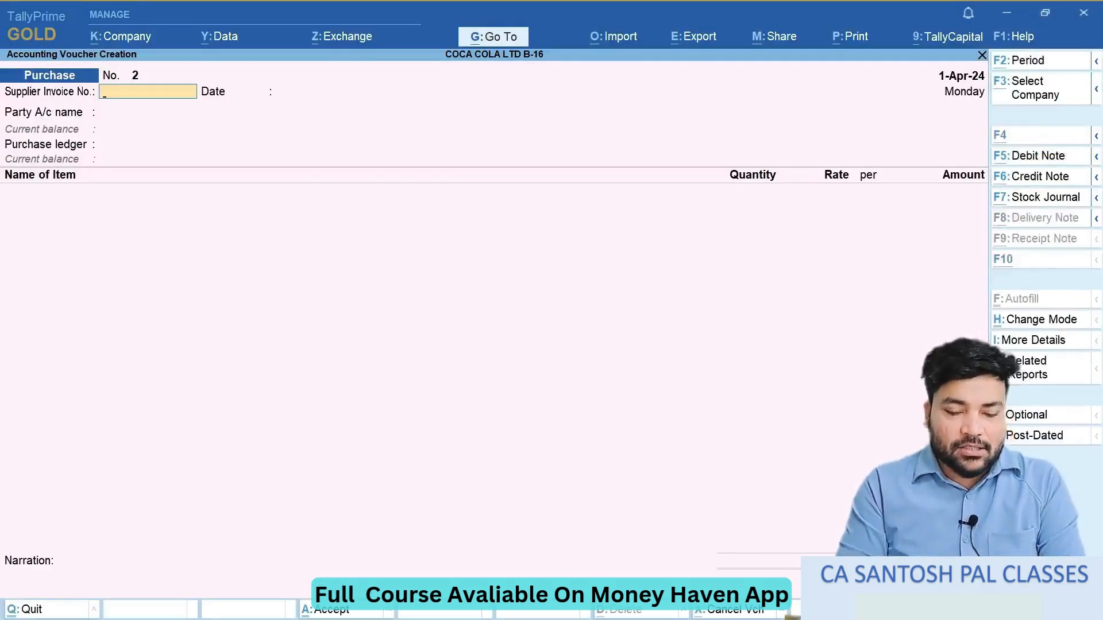
{"action": "key", "text": "alt+Tab"}
{"action": "key", "text": "alt+Tab"}
{"action": "type", "text": "72"}
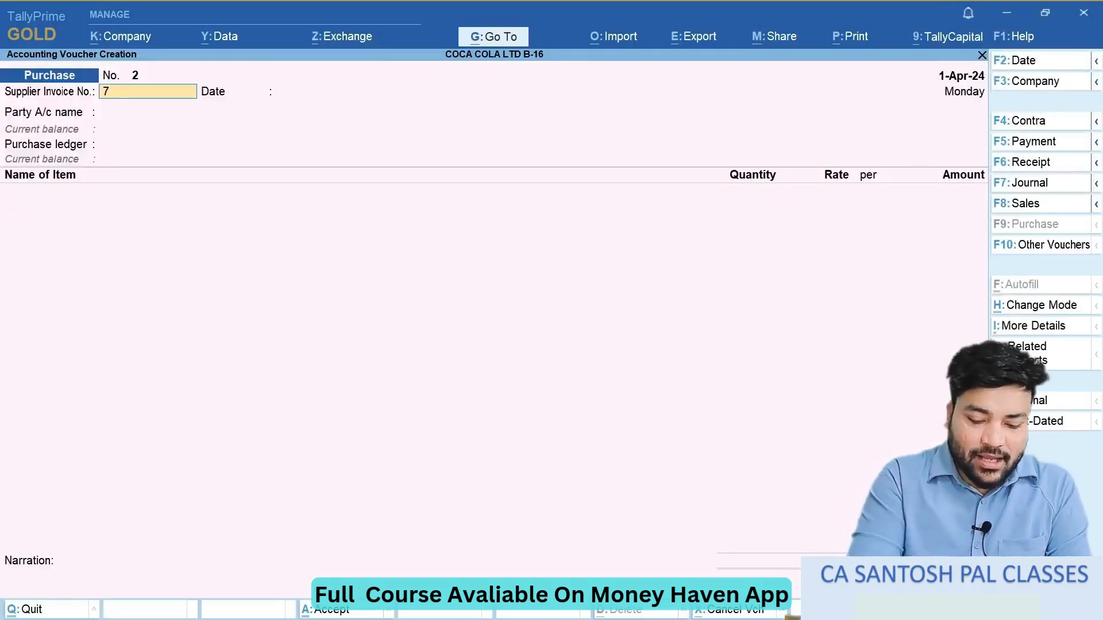
{"action": "key", "text": "Return"}
{"action": "key", "text": "alt+Tab"}
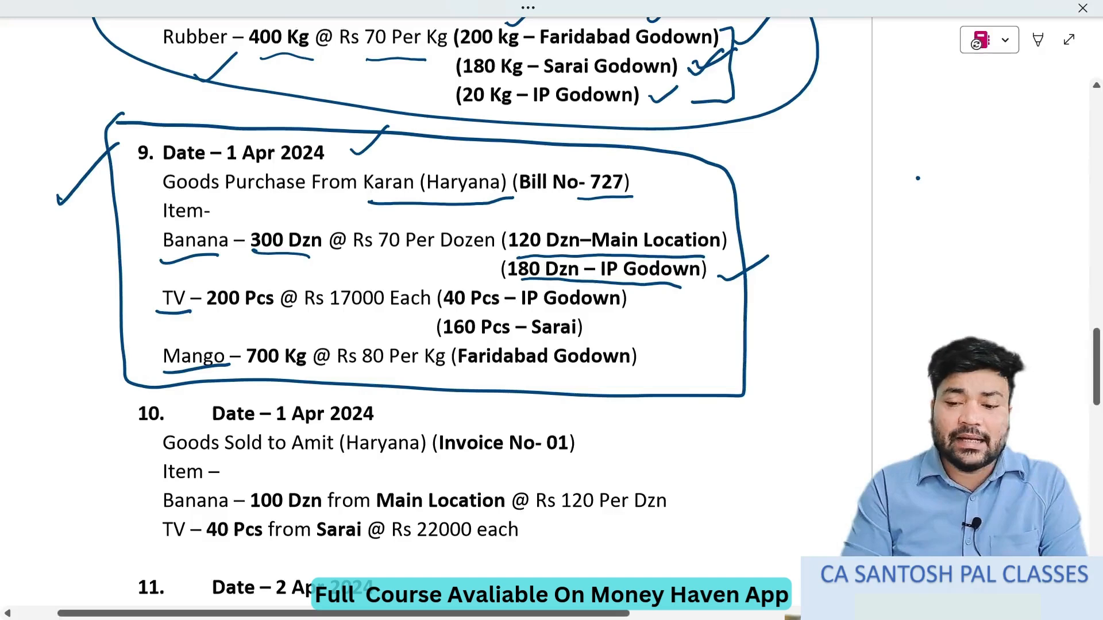
{"action": "key", "text": "alt+Tab"}
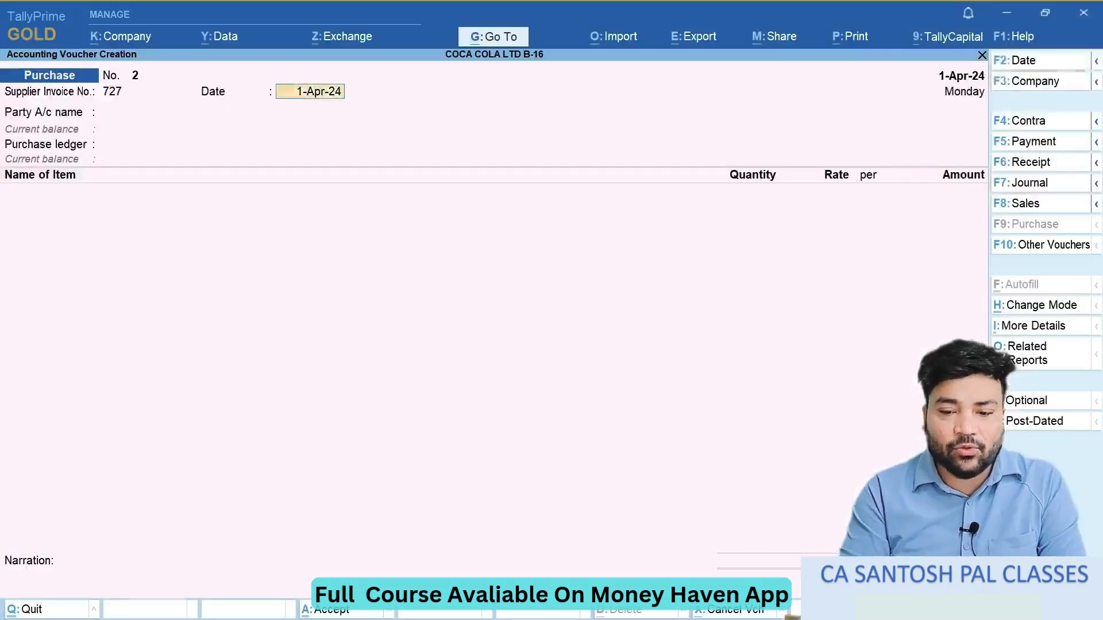
{"action": "key", "text": "Return"}
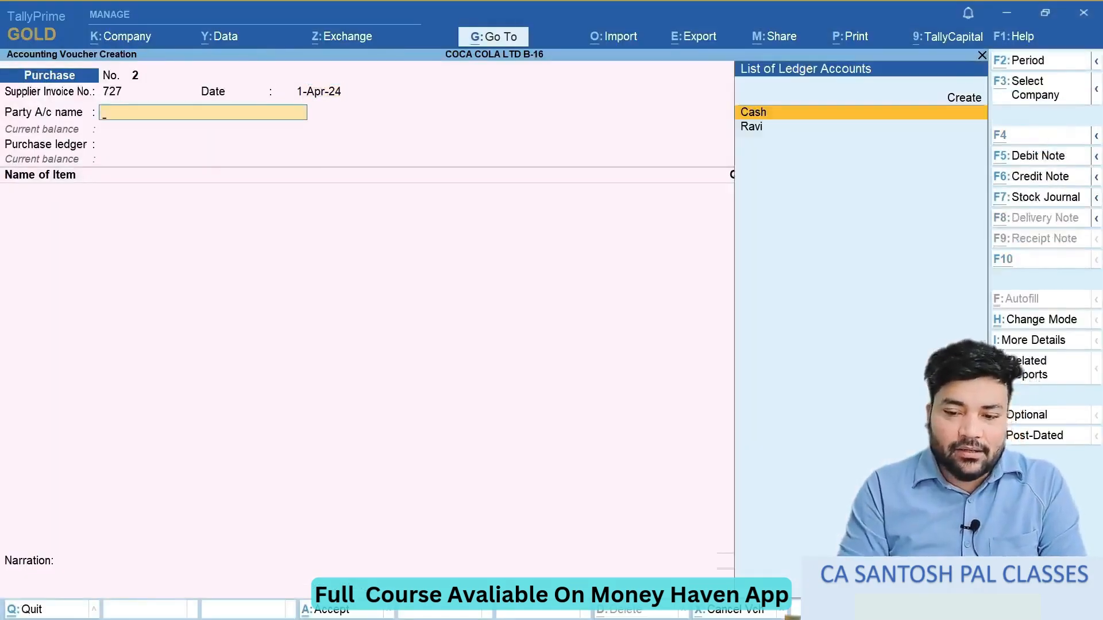
- Create the supplier's ledger under Sundry Creditors with the state Haryana and use it as the voucher's party account
{"action": "key", "text": "alt+Tab"}
{"action": "key", "text": "alt+Tab"}
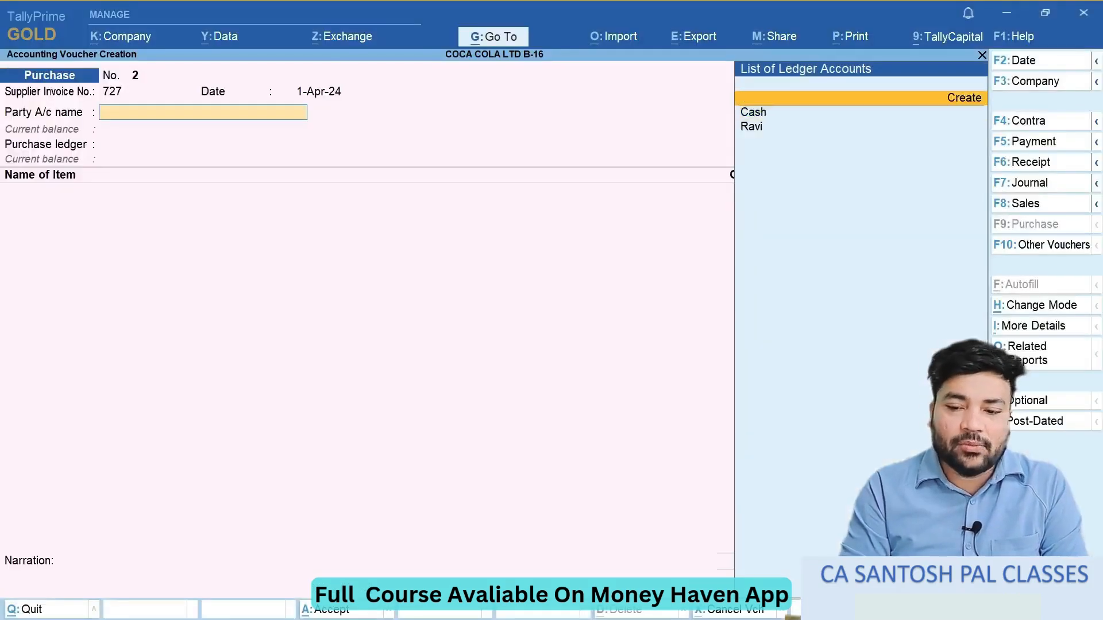
{"action": "key", "text": "alt+c"}
{"action": "type", "text": "Karan"}
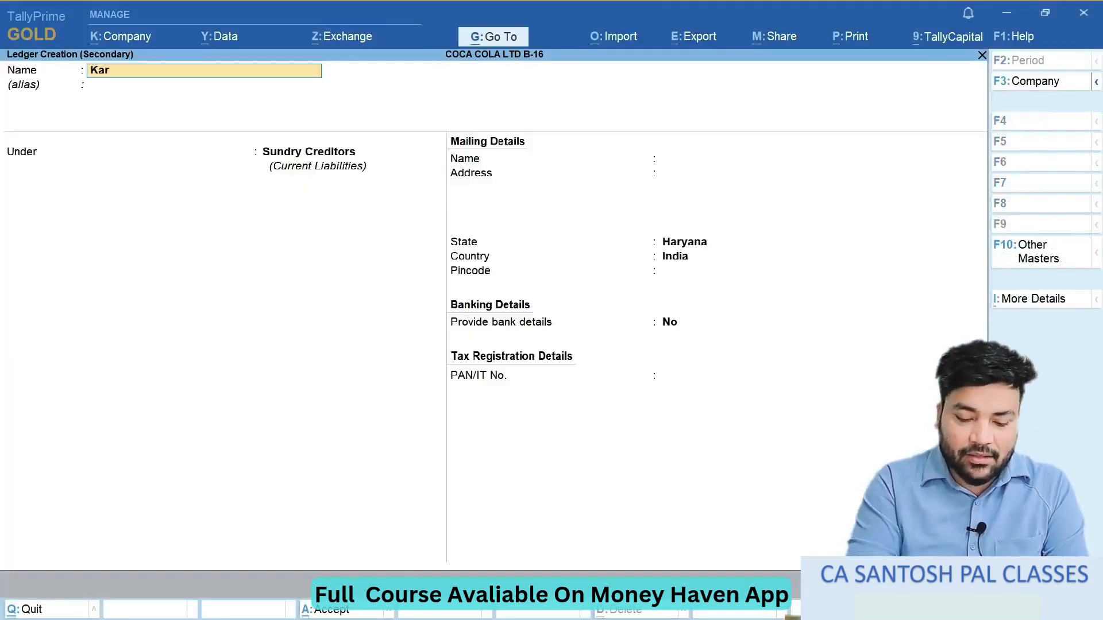
{"action": "key", "text": "Return"}
{"action": "key", "text": "Return"}
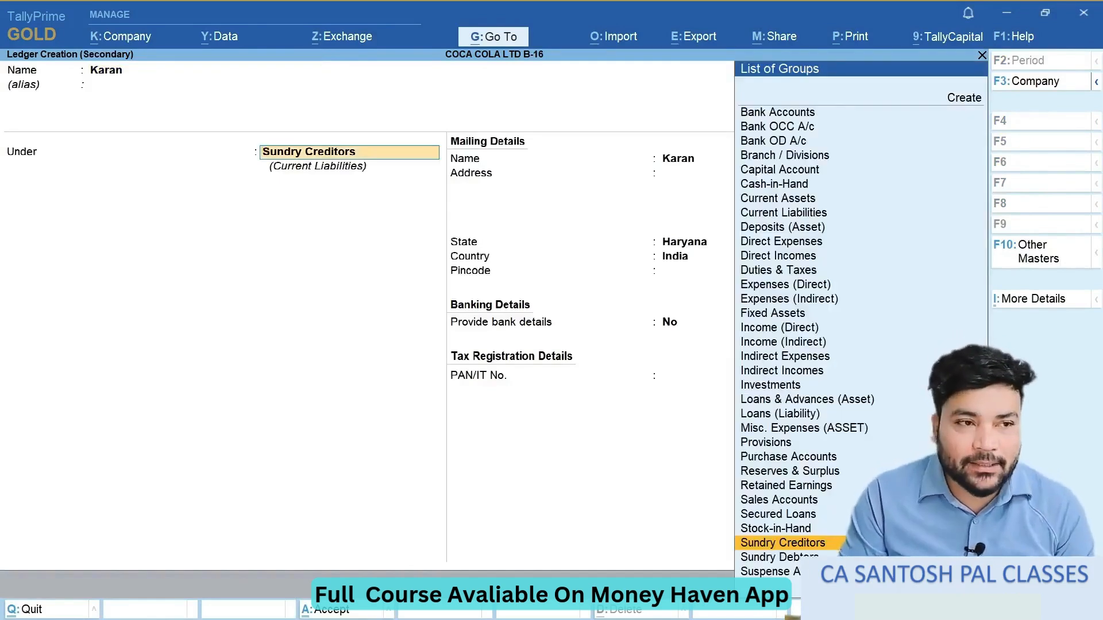
{"action": "key", "text": "Return"}
{"action": "key", "text": "Return"}
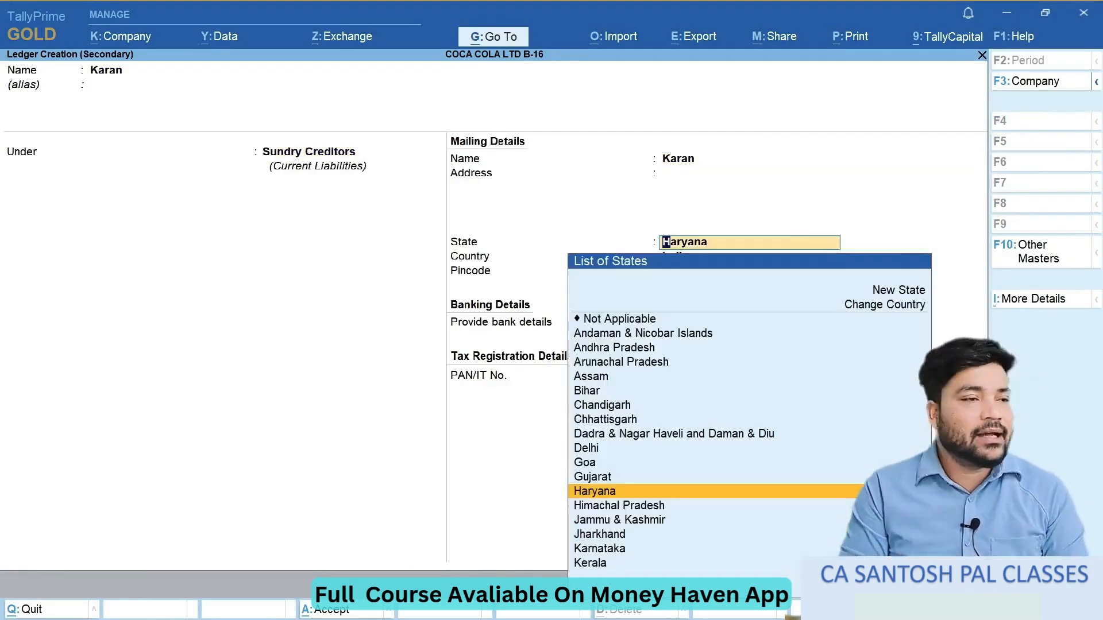
{"action": "key", "text": "Return"}
{"action": "key", "text": "Return"}
{"action": "key", "text": "Return"}
{"action": "key", "text": "ctrl+a"}
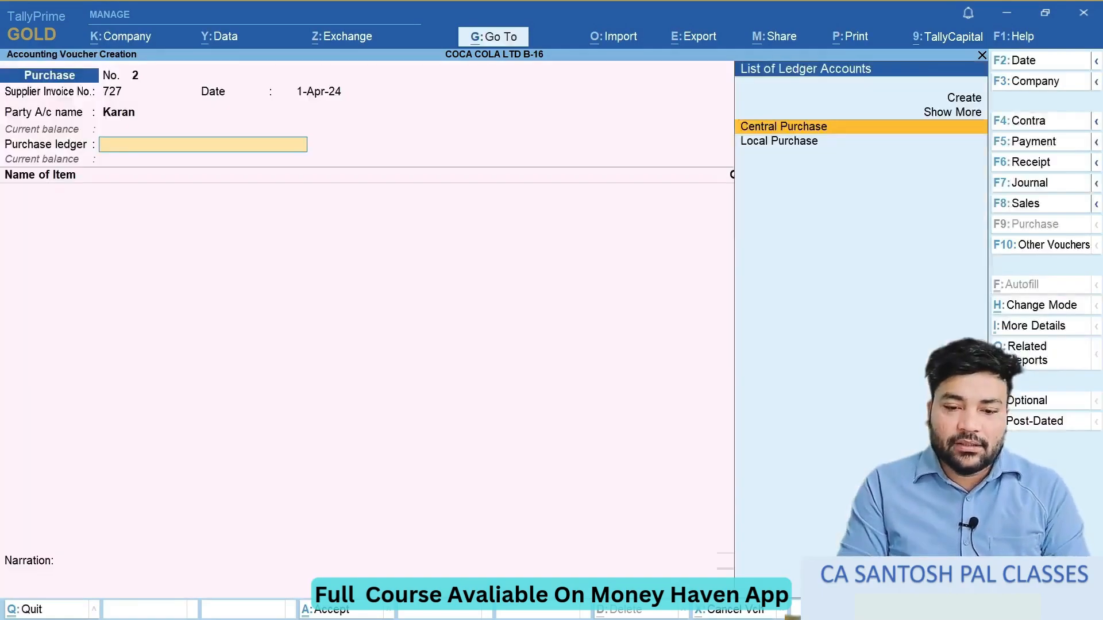
- Check the supplier's state in the exercise document and choose Local Purchase as the purchase ledger
{"action": "key", "text": "alt+Tab"}
{"action": "key", "text": "alt+Tab"}
{"action": "key", "text": "Down"}
{"action": "key", "text": "Return"}
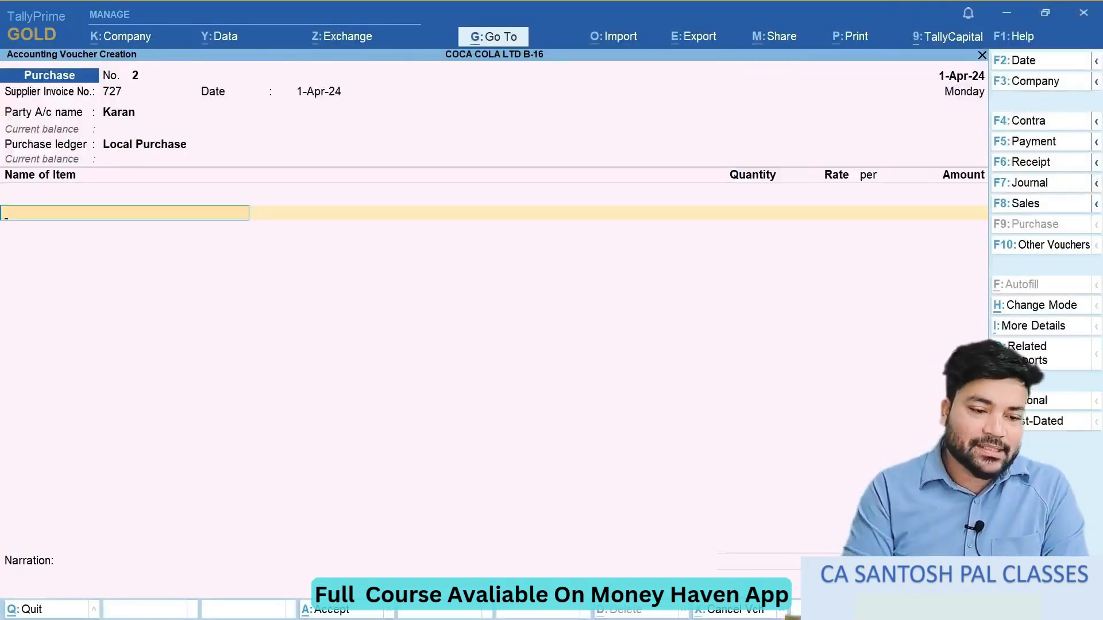
- Look up the first item in the exercise document and begin a new stock item named Banana under Primary
{"action": "key", "text": "alt+Tab"}
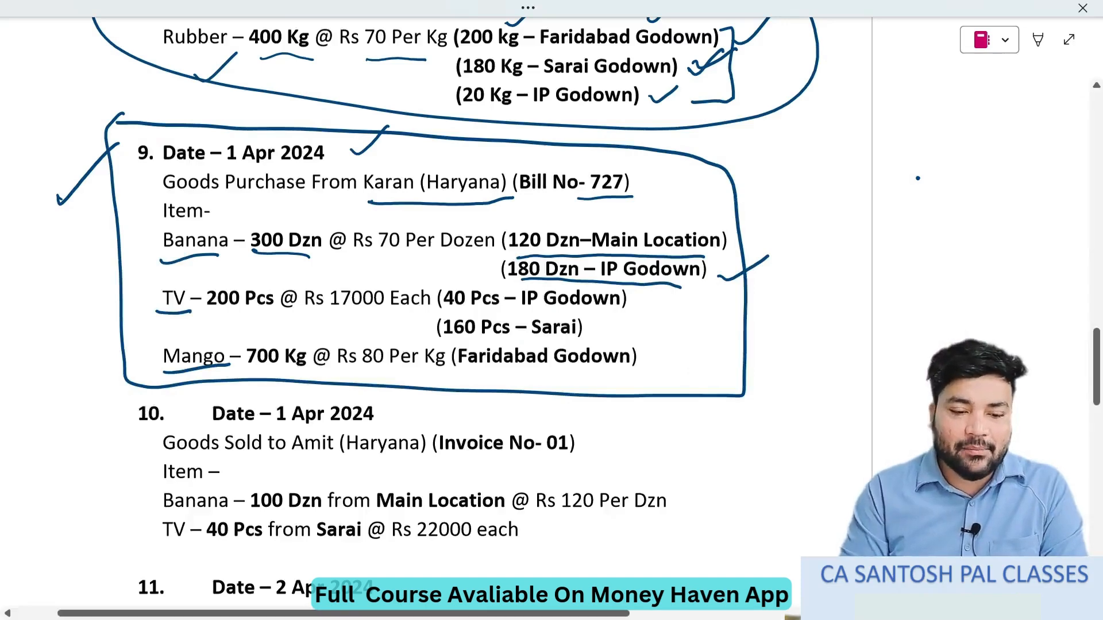
{"action": "key", "text": "alt+Tab"}
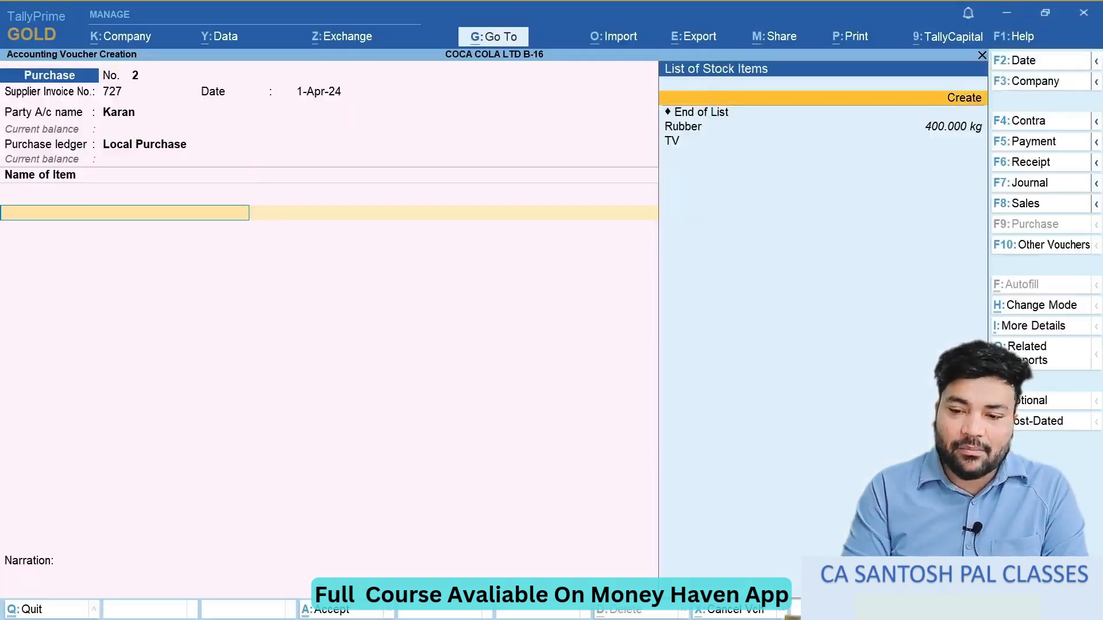
{"action": "key", "text": "Down"}
{"action": "key", "text": "Up"}
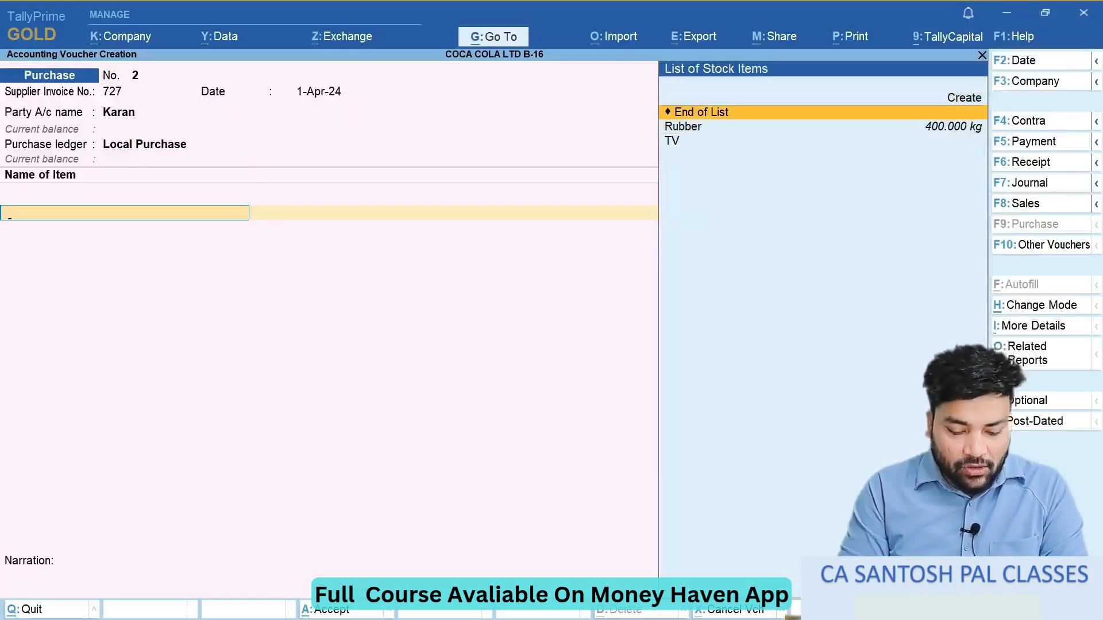
{"action": "key", "text": "alt+c"}
{"action": "type", "text": "Banan"}
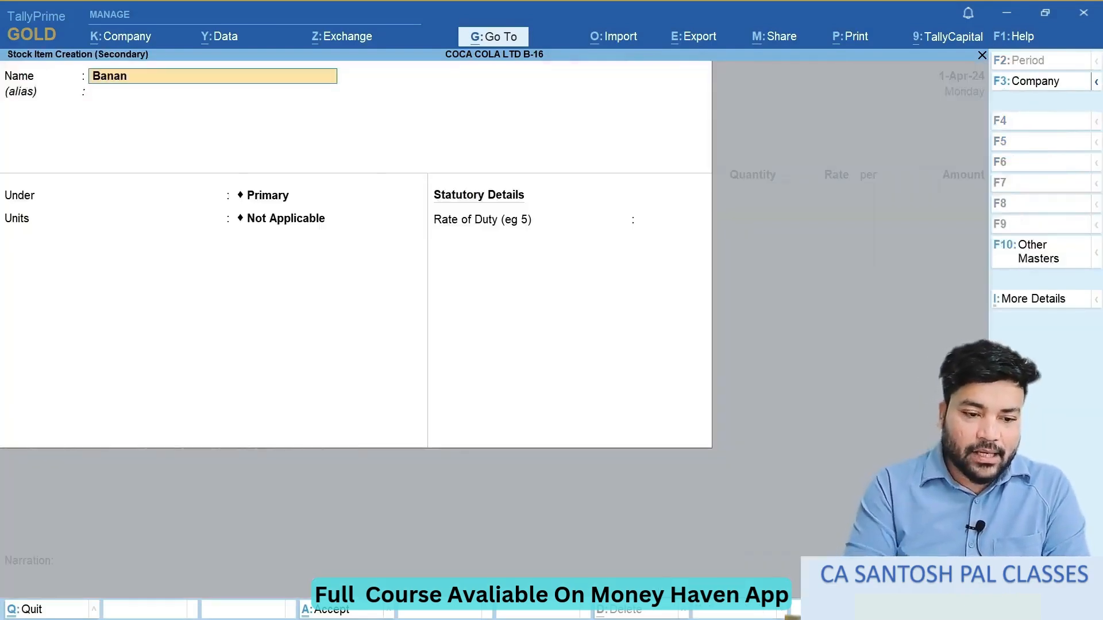
{"action": "type", "text": "a"}
{"action": "key", "text": "Return"}
{"action": "key", "text": "Return"}
{"action": "key", "text": "Down"}
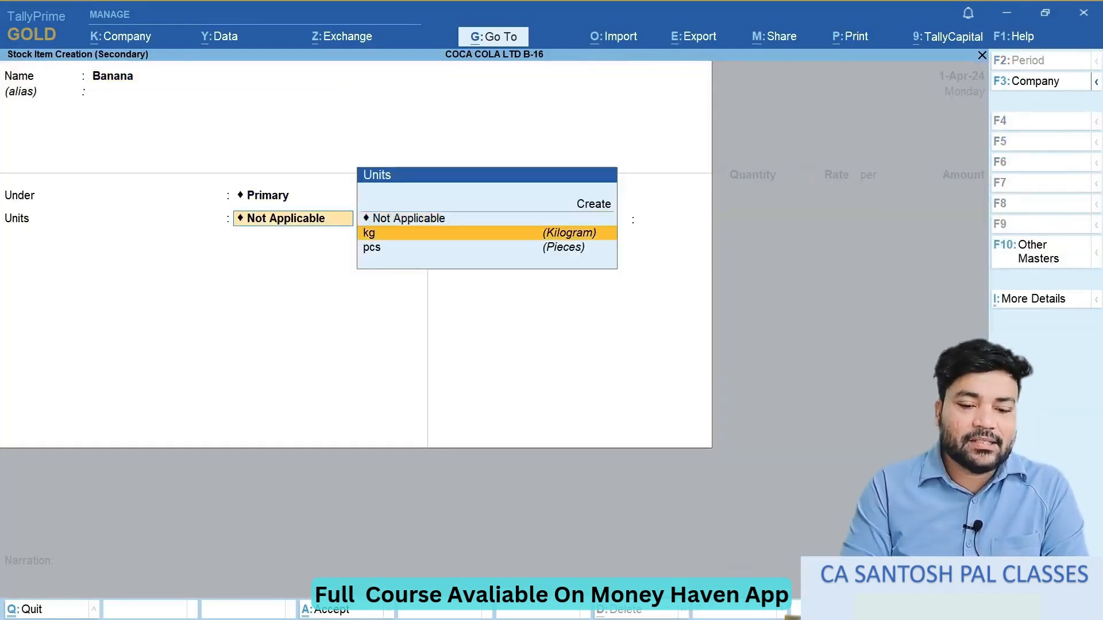
- Create the simple unit dzn, formal name Dozen, with 0 decimal places for Banana and save the stock item
{"action": "key", "text": "Up"}
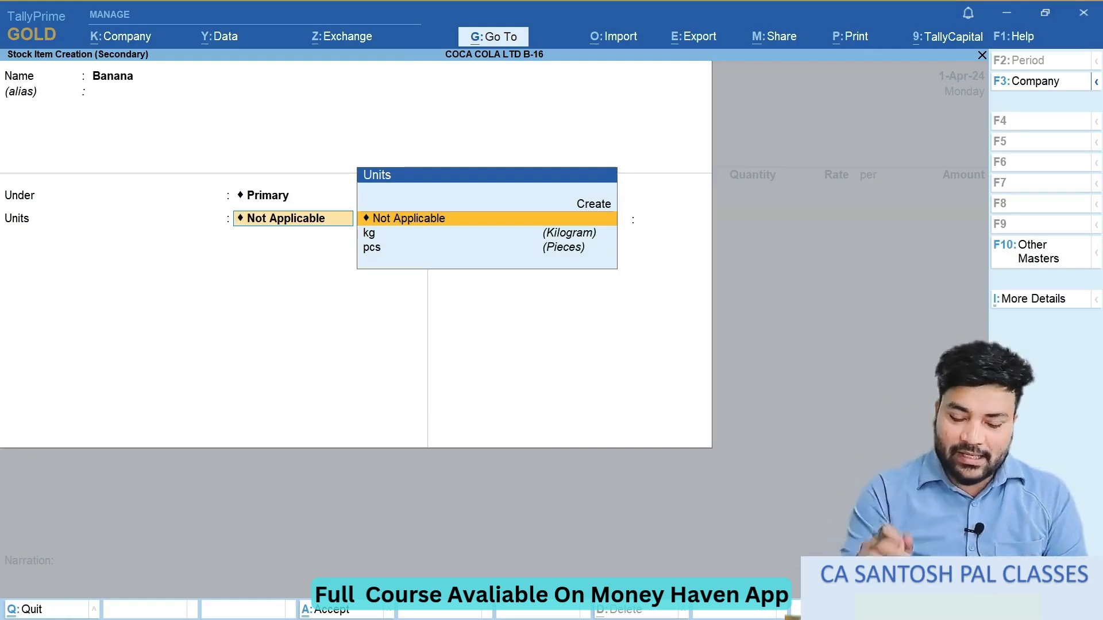
{"action": "key", "text": "alt+c"}
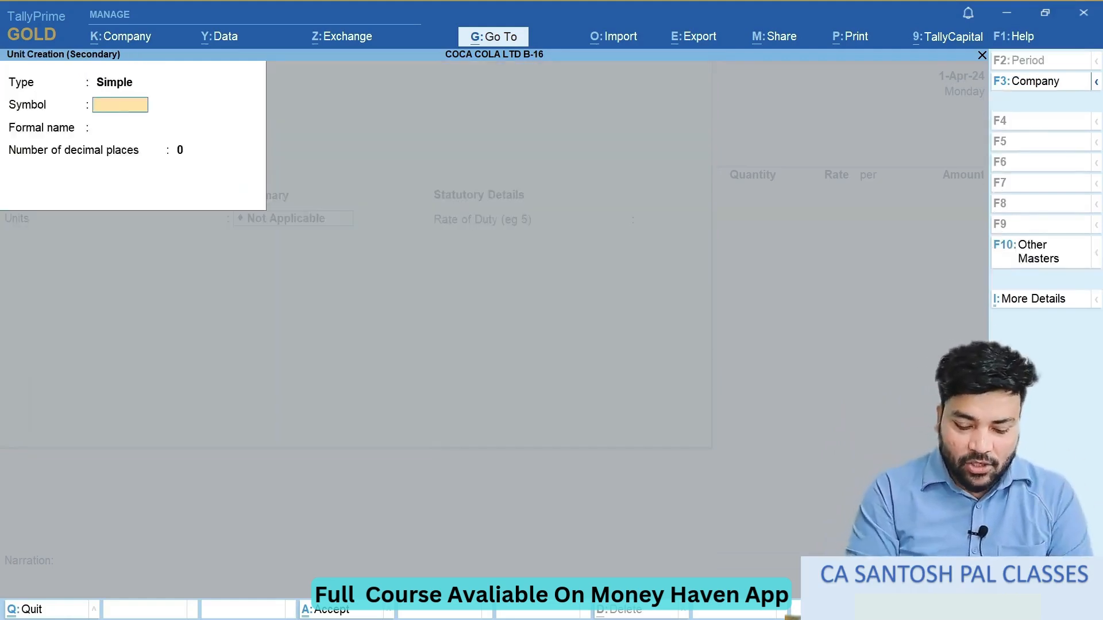
{"action": "type", "text": "d"}
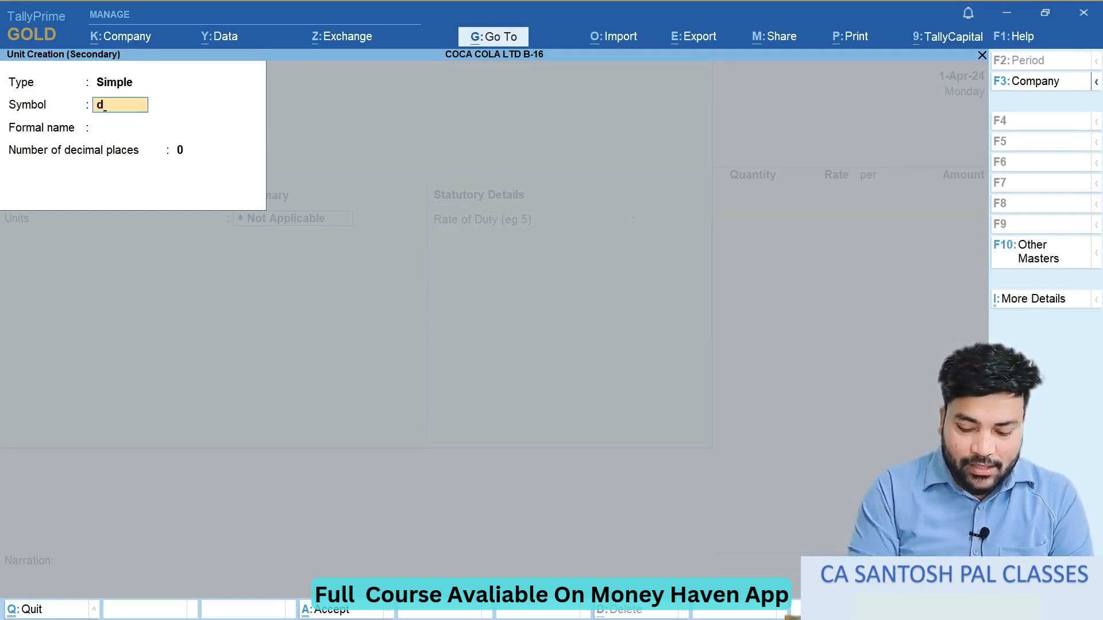
{"action": "type", "text": "zn"}
{"action": "key", "text": "Return"}
{"action": "type", "text": "S"}
{"action": "key", "text": "BackSpace"}
{"action": "type", "text": "Doz"}
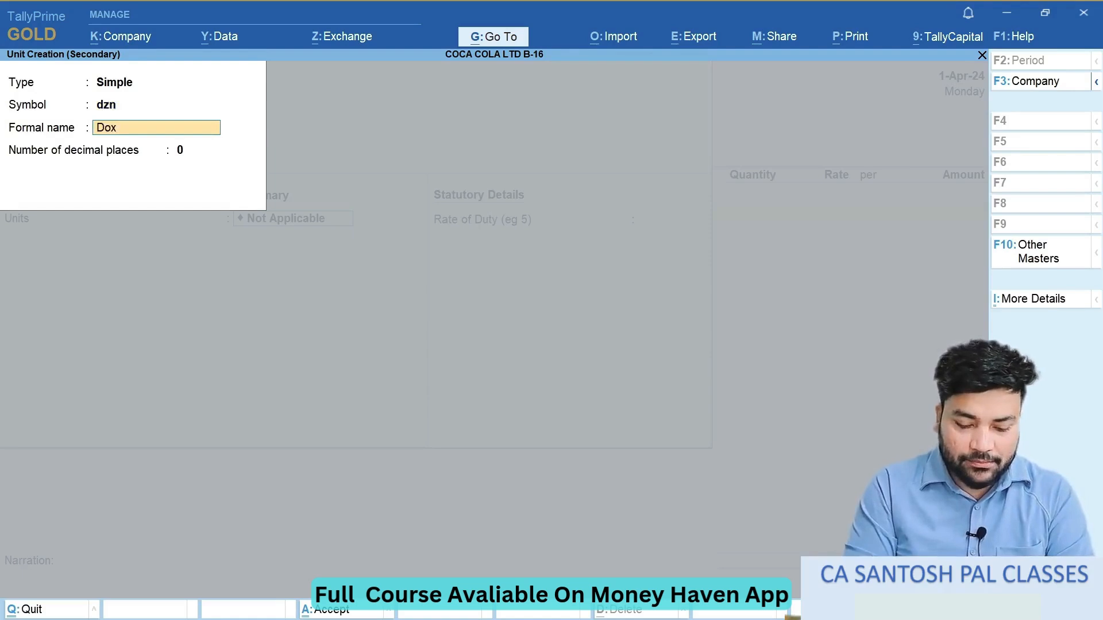
{"action": "type", "text": "en"}
{"action": "key", "text": "Return"}
{"action": "key", "text": "Return"}
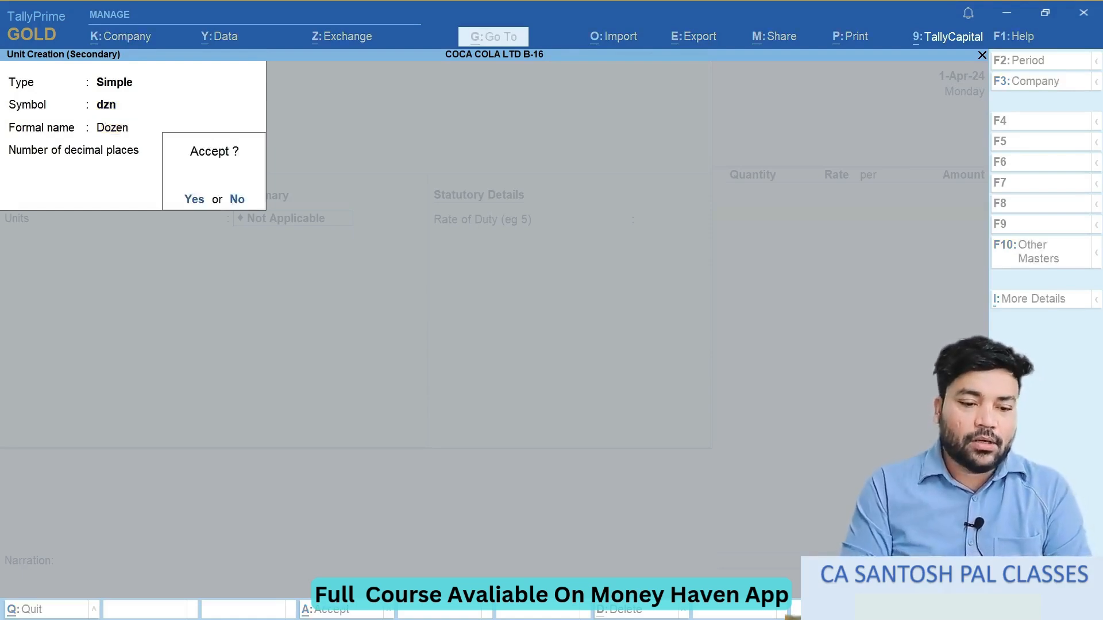
{"action": "key", "text": "Return"}
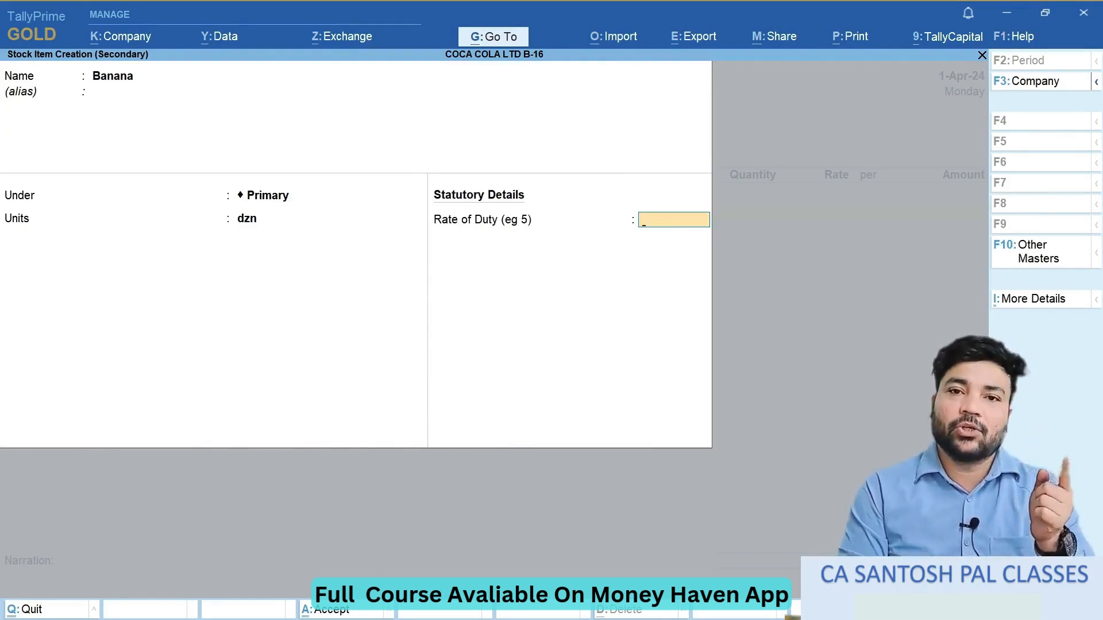
{"action": "key", "text": "Return"}
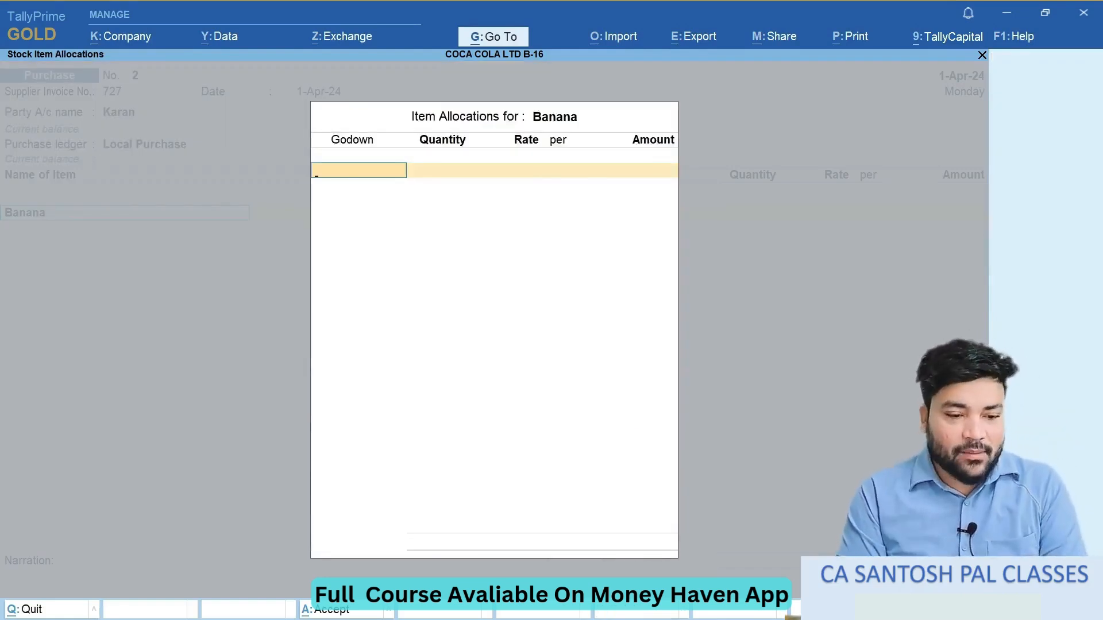
- Switch to the exercise document and mark Banana's total quantity, rate and godown split in entry 9
{"action": "key", "text": "alt+Tab"}
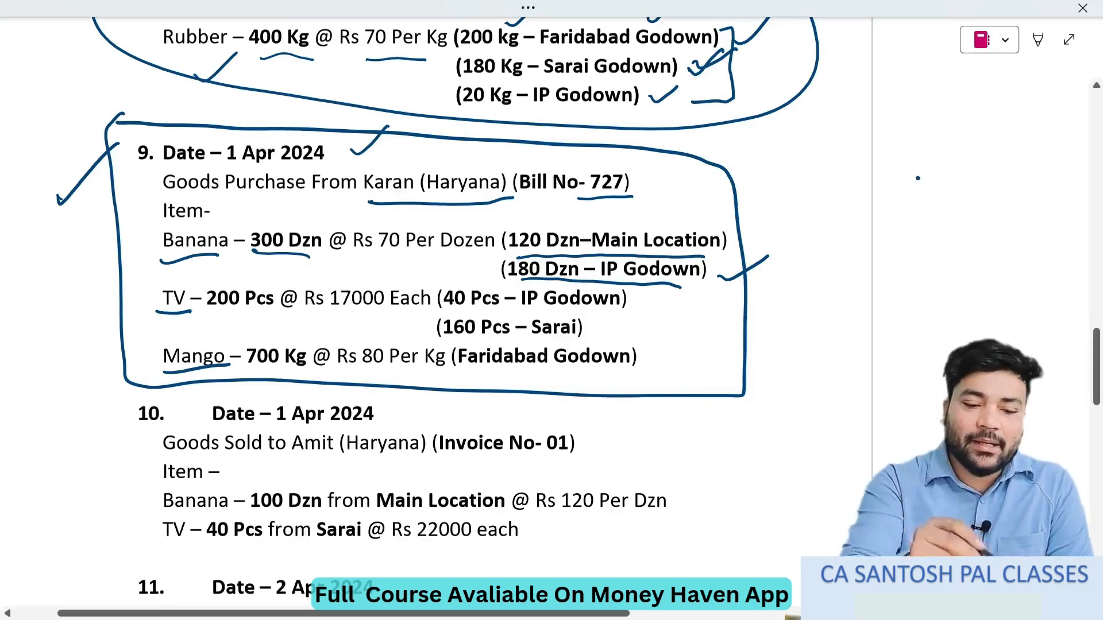
{"action": "left_click_drag", "start_coordinate": [265, 219], "coordinate": [315, 225]}
{"action": "left_click_drag", "start_coordinate": [382, 260], "coordinate": [474, 250]}
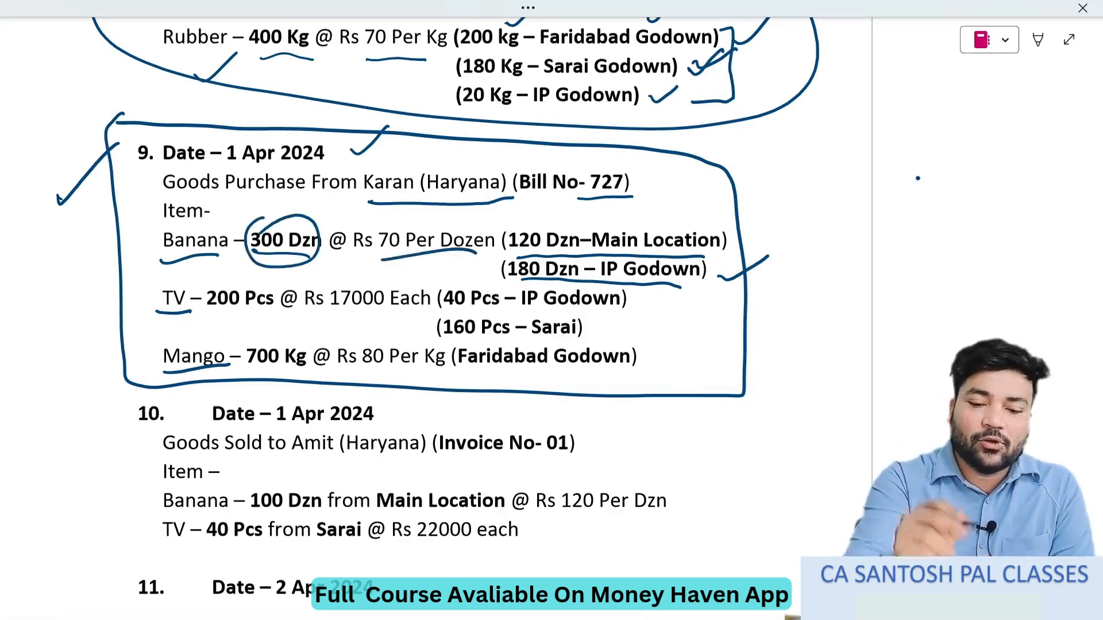
{"action": "left_click_drag", "start_coordinate": [723, 233], "coordinate": [771, 209]}
{"action": "left_click_drag", "start_coordinate": [718, 263], "coordinate": [769, 238]}
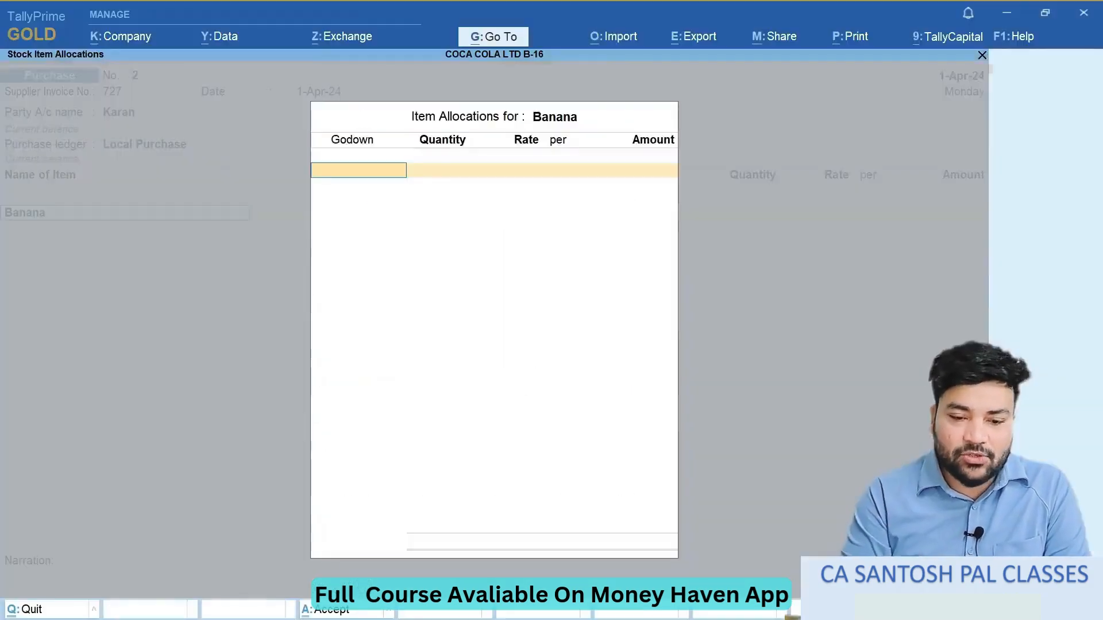
- Allocate 120 dzn of Banana to Main Location at a rate of 70 per dzn
{"action": "key", "text": "Down"}
{"action": "key", "text": "Down"}
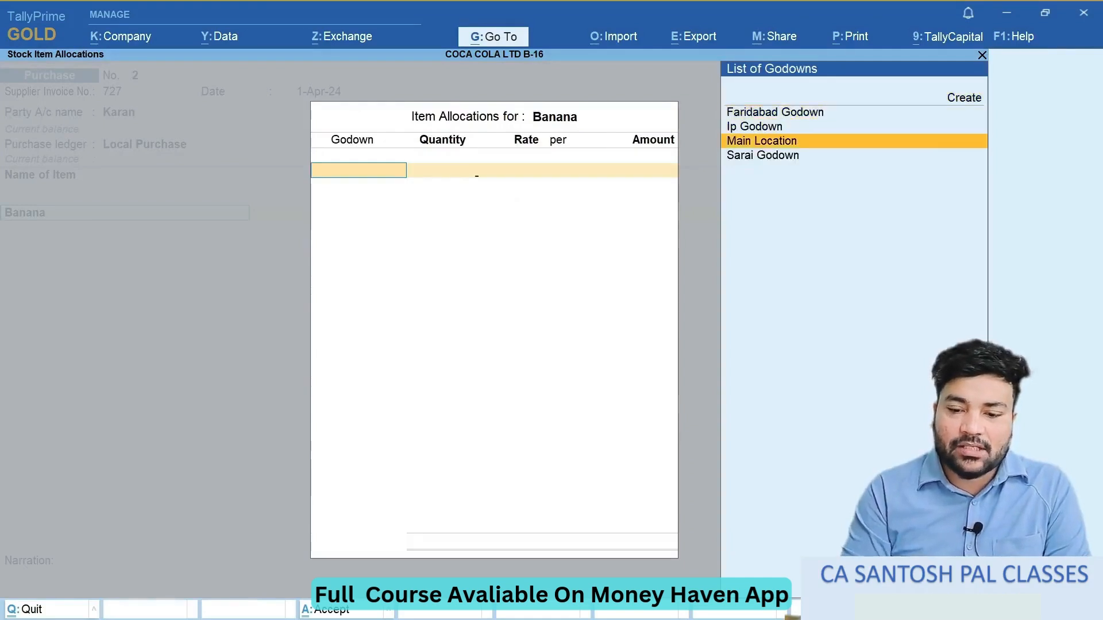
{"action": "key", "text": "Return"}
{"action": "type", "text": "120"}
{"action": "key", "text": "Return"}
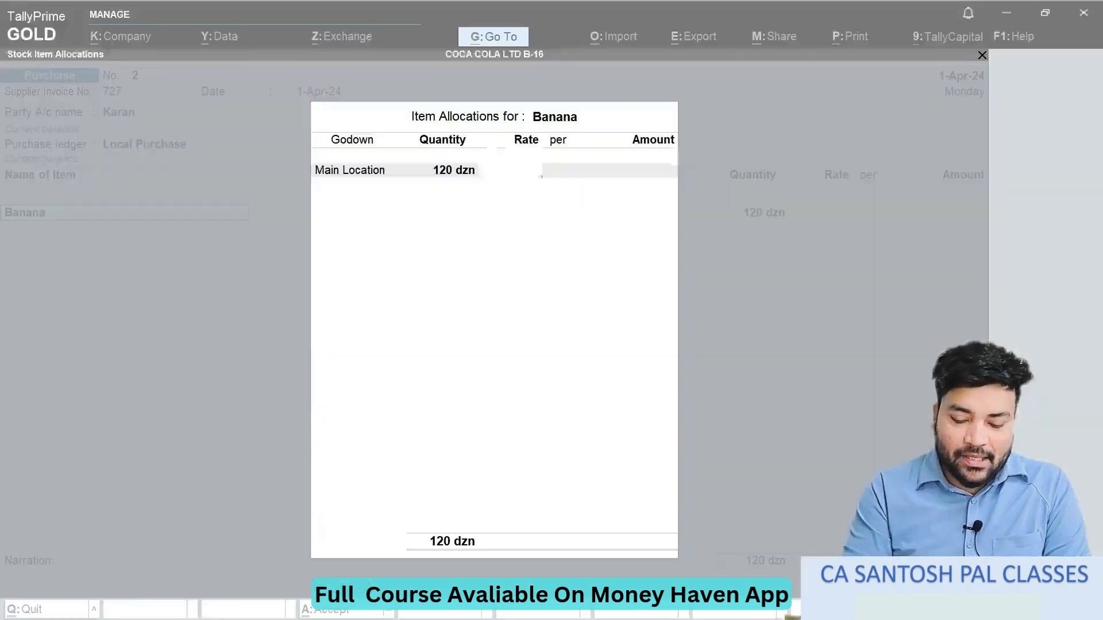
{"action": "type", "text": "70"}
{"action": "key", "text": "Return"}
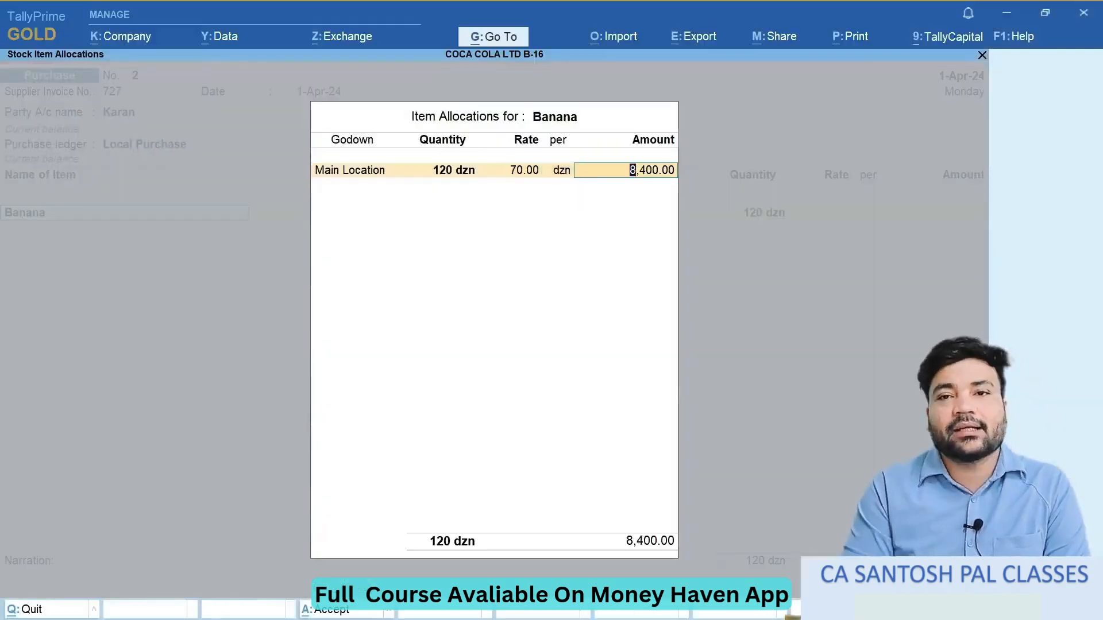
{"action": "key", "text": "Return"}
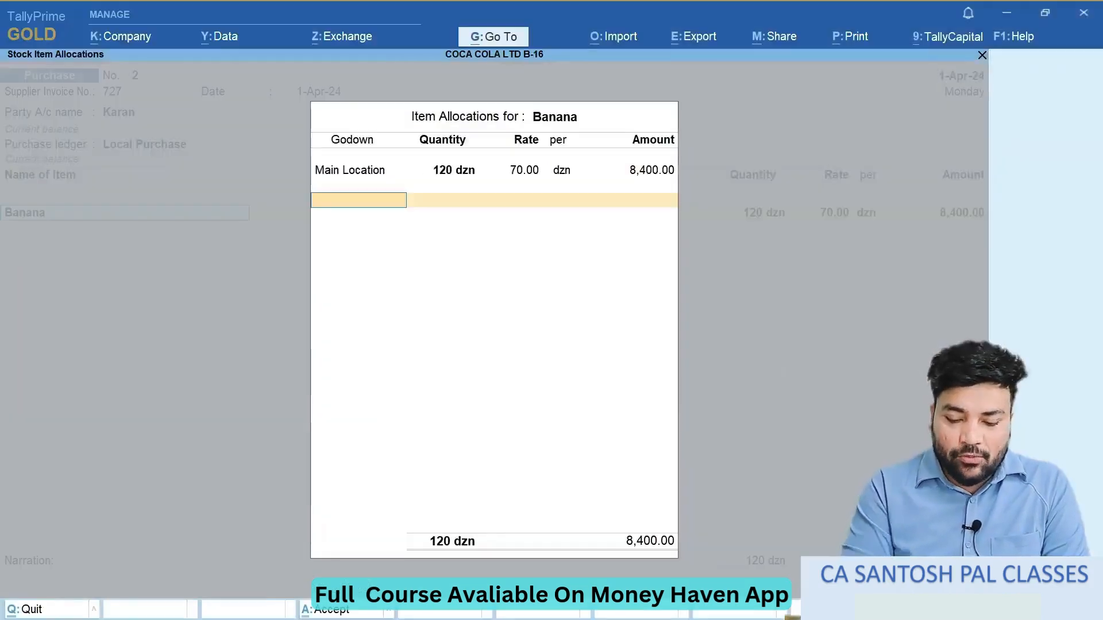
- Allocate 180 dzn of Banana to Ip Godown at 70 per dzn and finish Banana's item allocations
{"action": "type", "text": "Ip"}
{"action": "key", "text": "Return"}
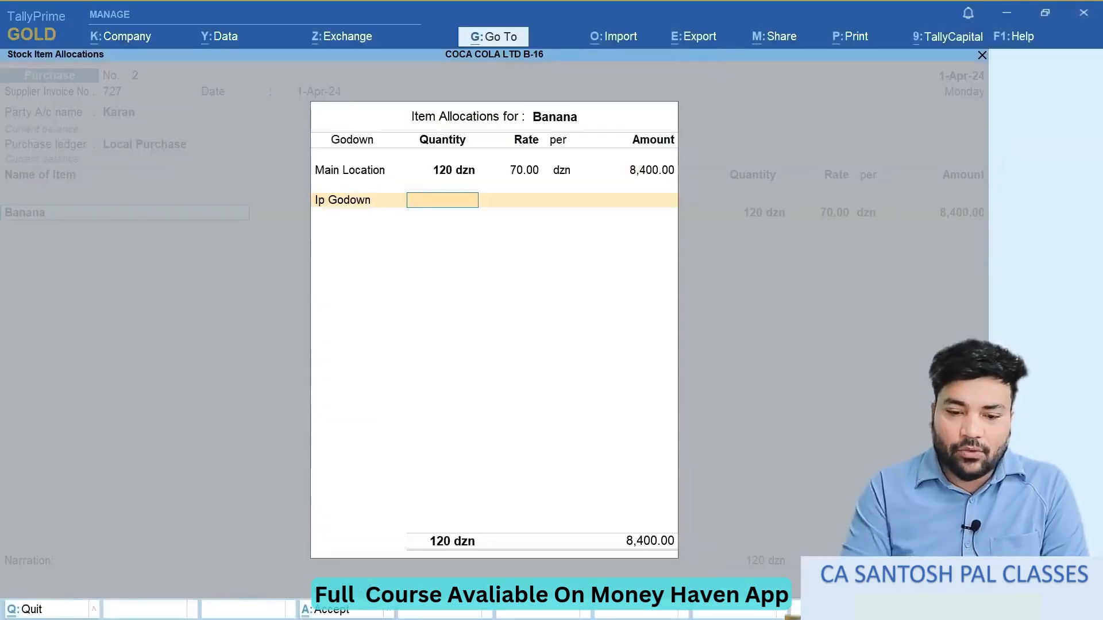
{"action": "type", "text": "180"}
{"action": "key", "text": "Return"}
{"action": "key", "text": "Return"}
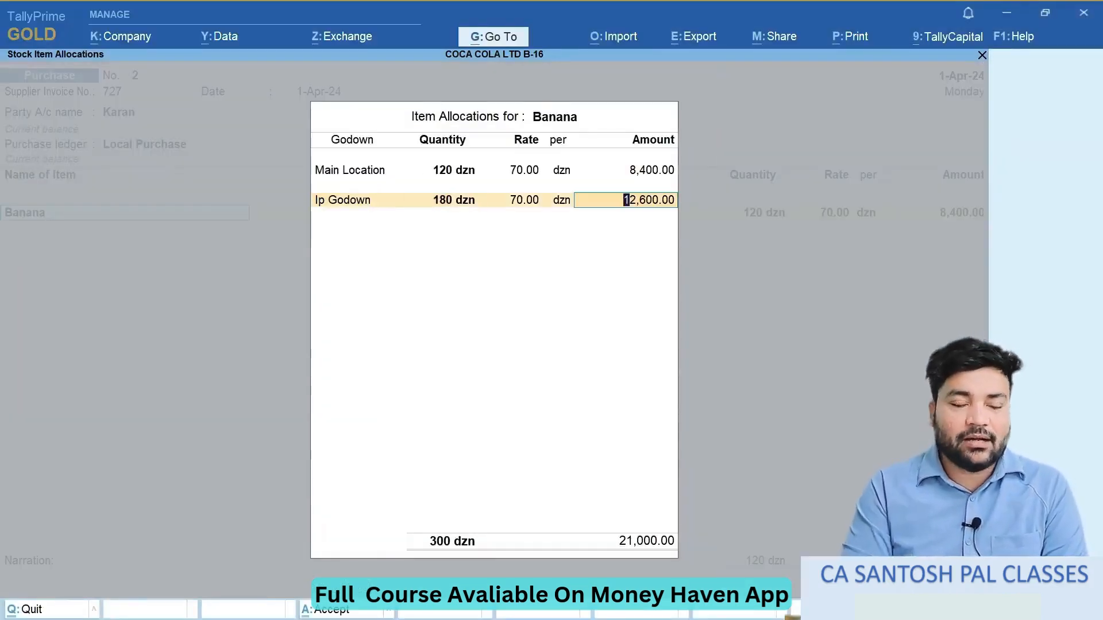
{"action": "key", "text": "Return"}
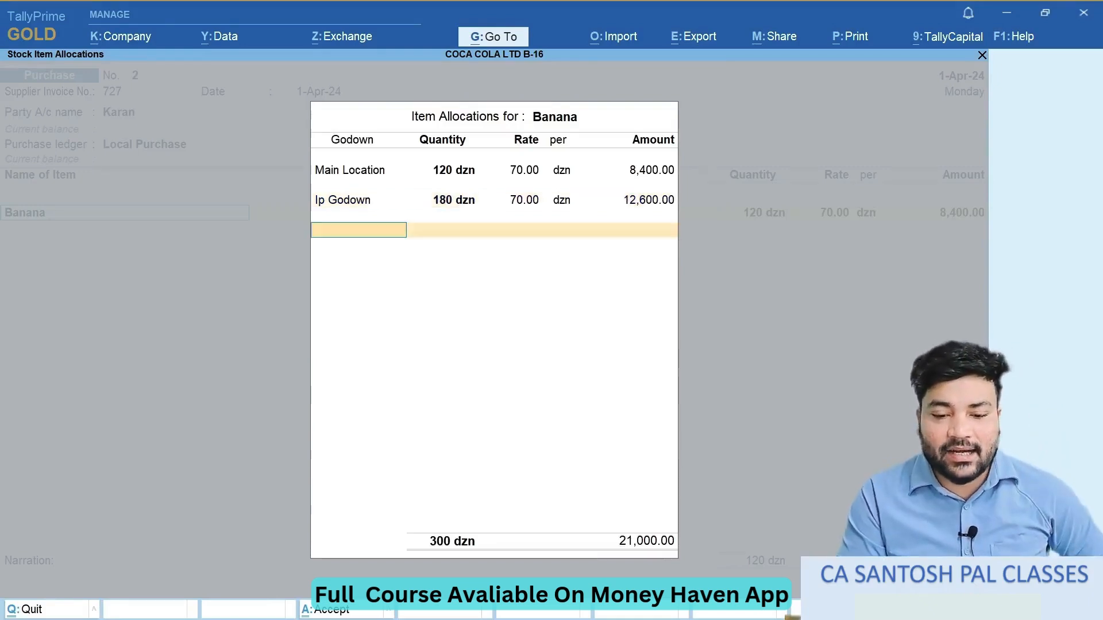
{"action": "key", "text": "Return"}
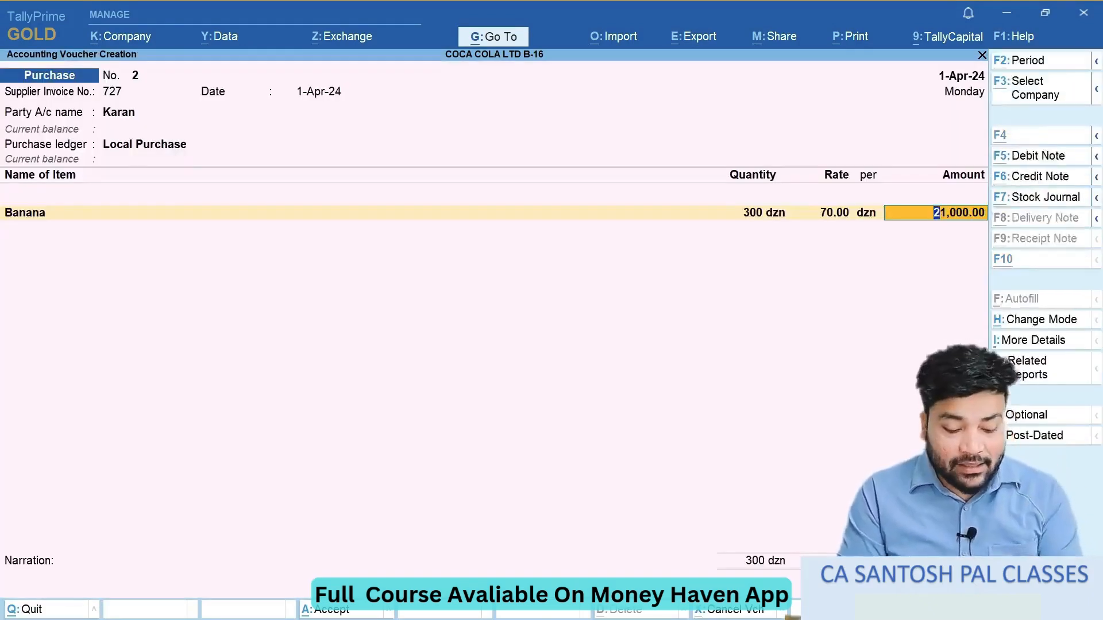
- Check the next item in the exercise document and add the existing stock item TV below Banana
{"action": "key", "text": "alt+Tab"}
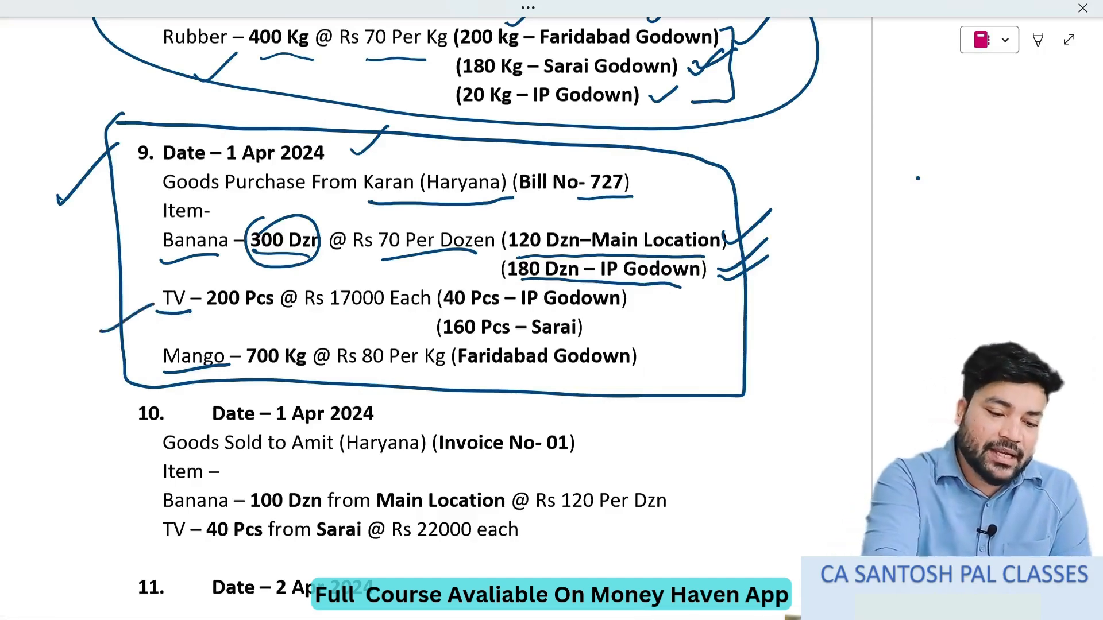
{"action": "key", "text": "alt+Tab"}
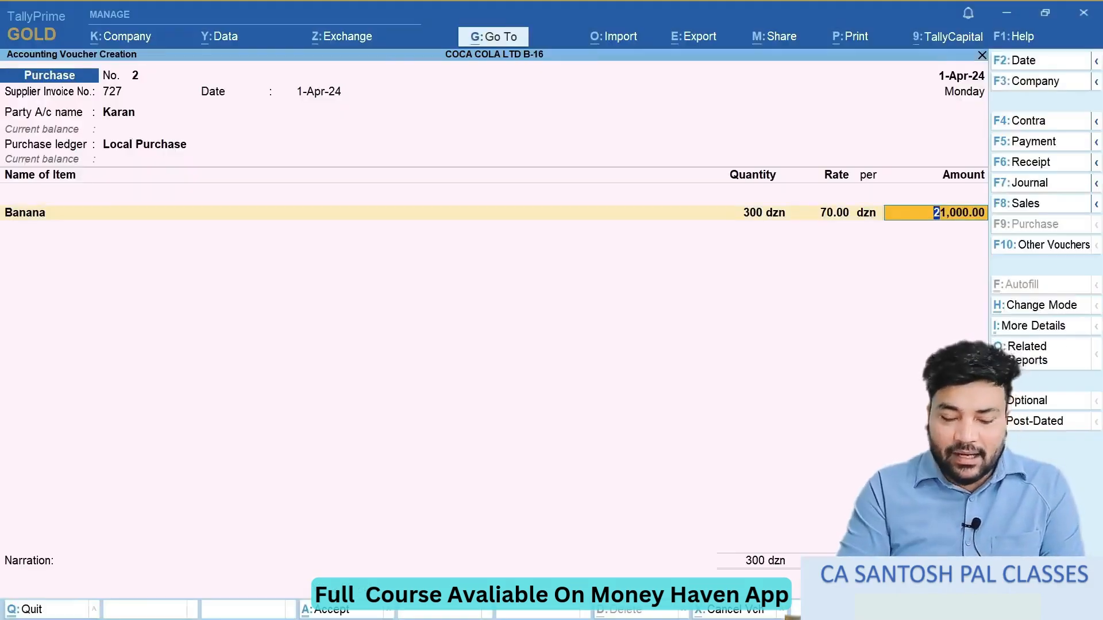
{"action": "key", "text": "Return"}
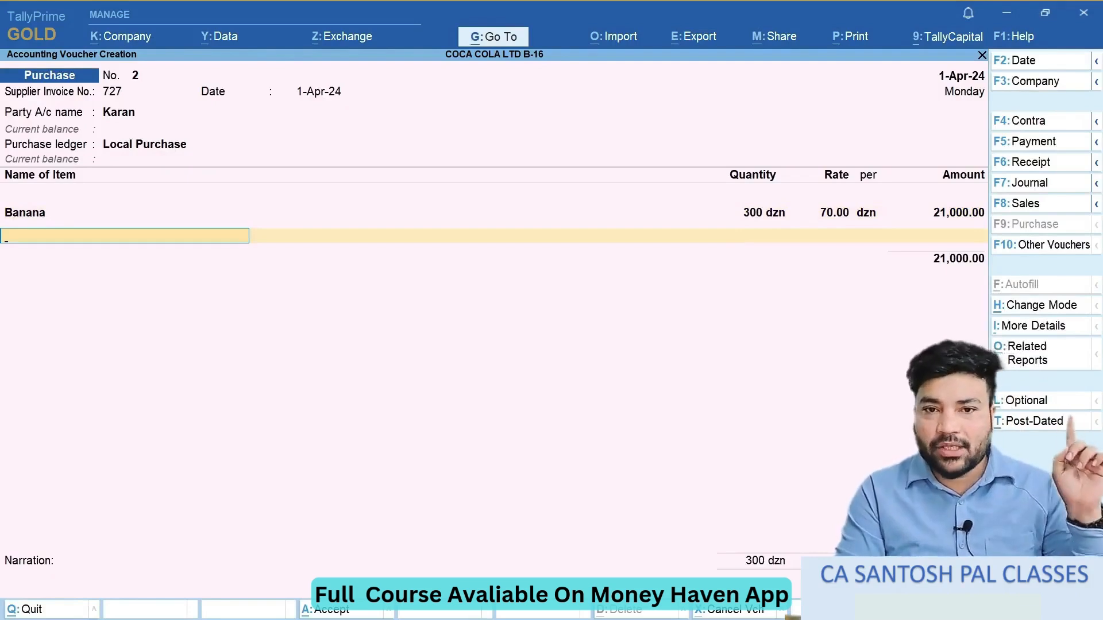
{"action": "key", "text": "Down"}
{"action": "key", "text": "Down"}
{"action": "key", "text": "Down"}
{"action": "key", "text": "Down"}
{"action": "key", "text": "Down"}
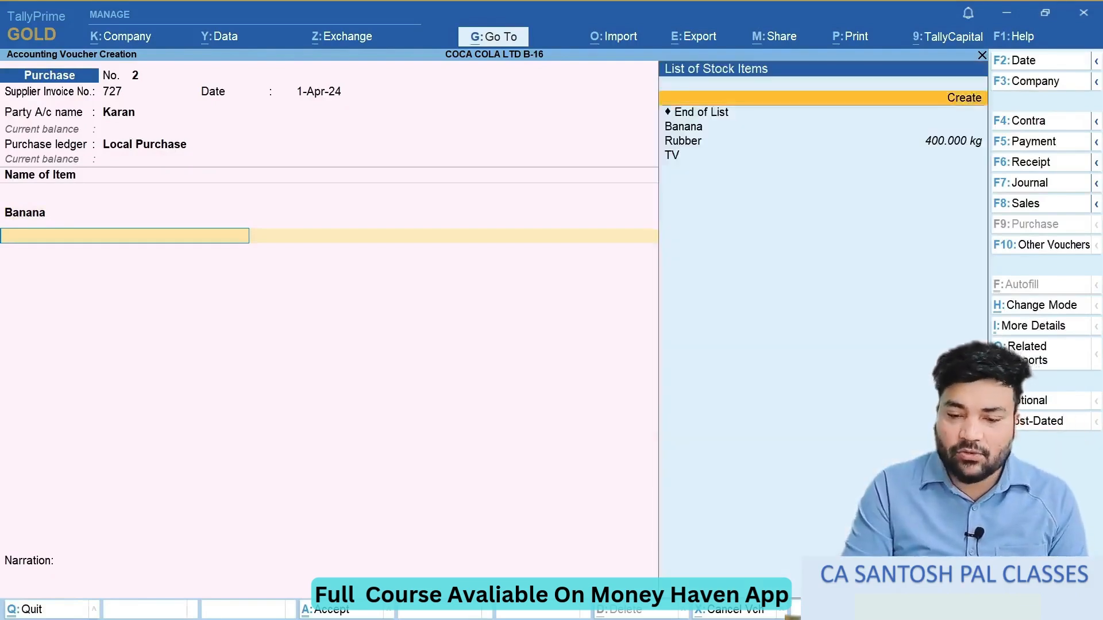
{"action": "key", "text": "Return"}
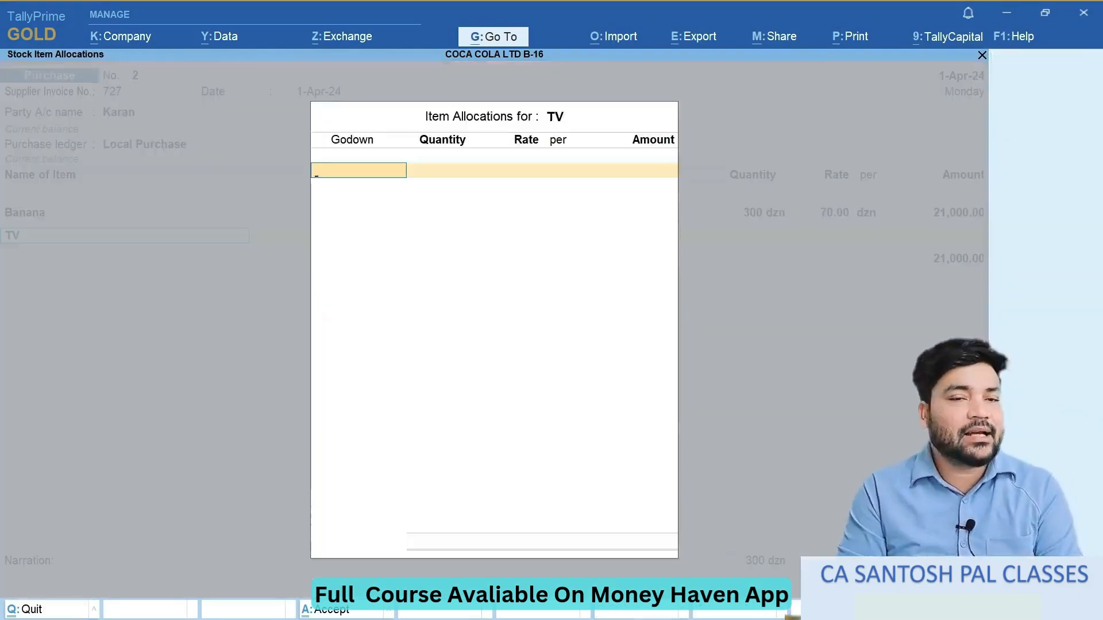
- Look up TV's godown split and rate in the exercise document and allocate 40 pcs to Ip Godown at 17000 per pcs
{"action": "key", "text": "alt+Tab"}
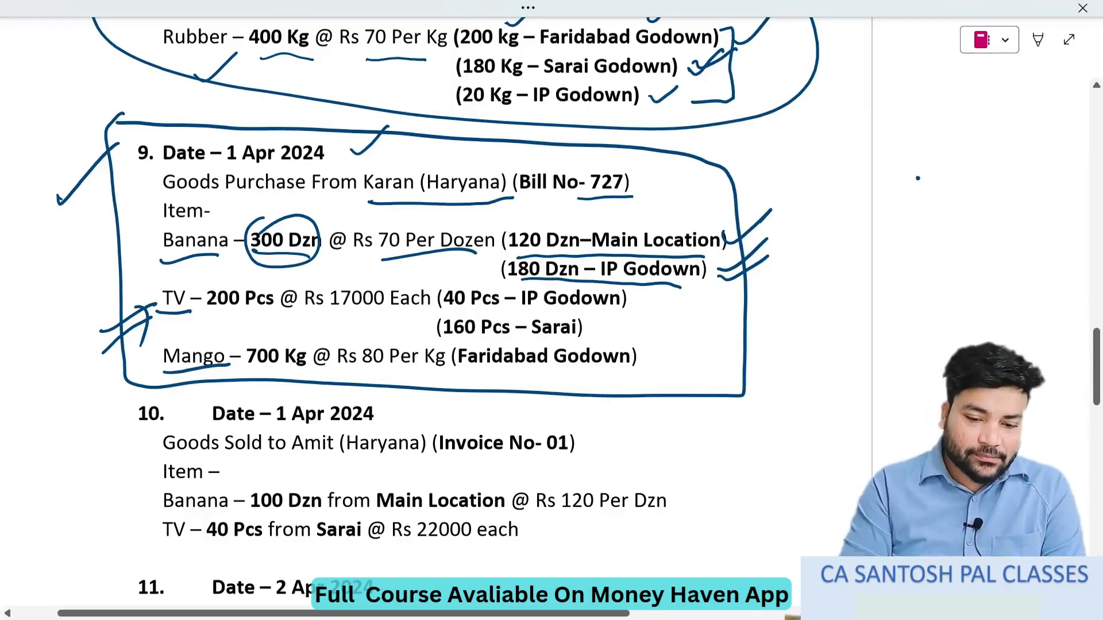
{"action": "key", "text": "alt+Tab"}
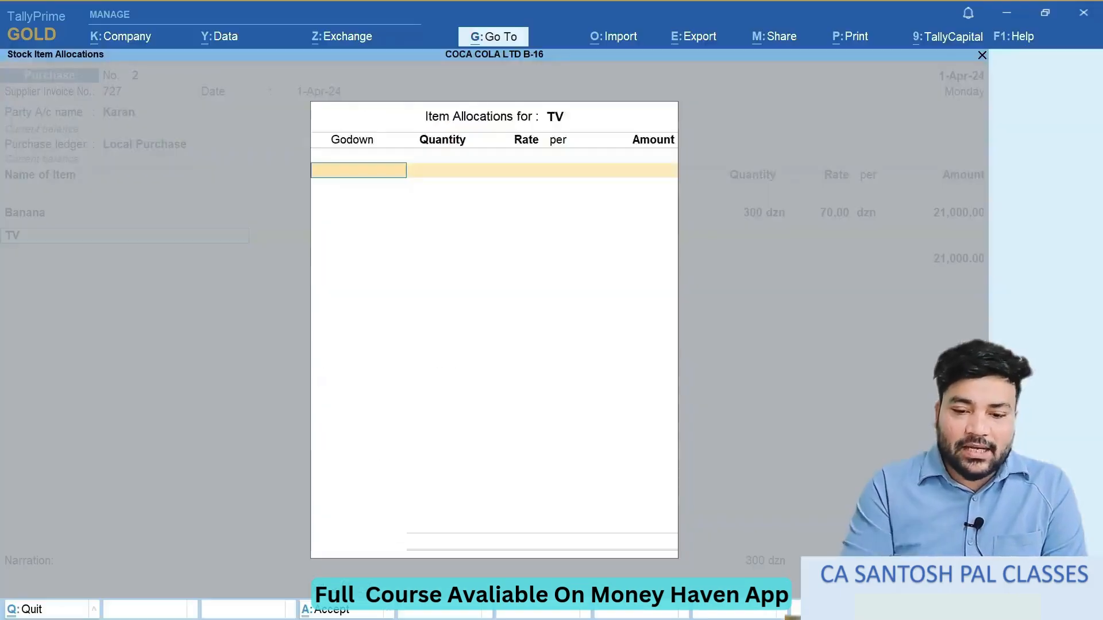
{"action": "type", "text": "Ip"}
{"action": "key", "text": "Return"}
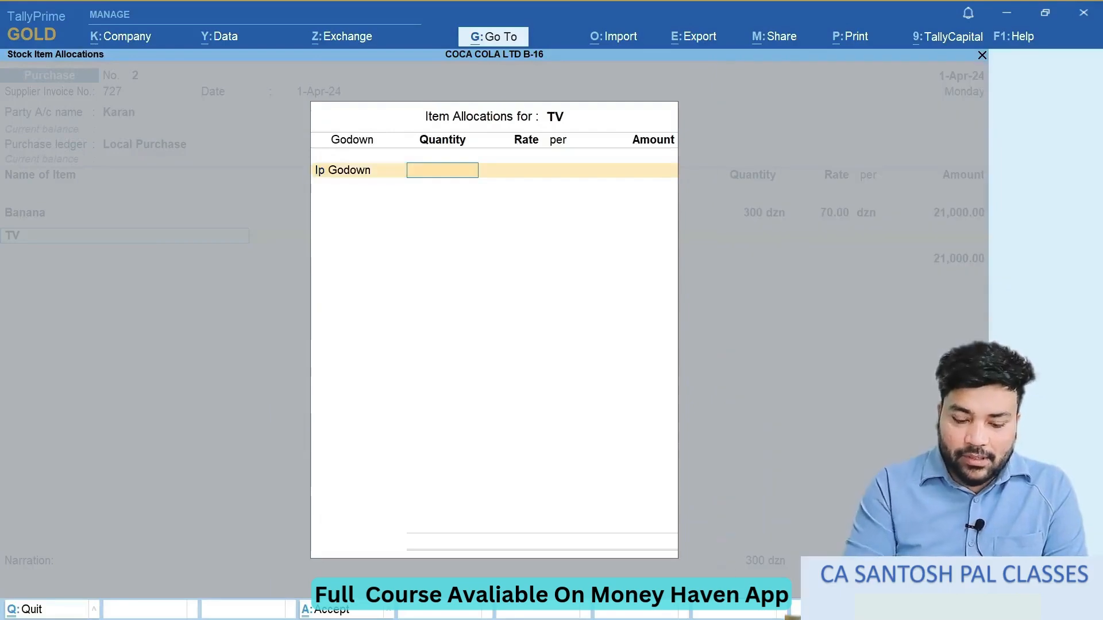
{"action": "type", "text": "40"}
{"action": "key", "text": "Return"}
{"action": "key", "text": "alt+Tab"}
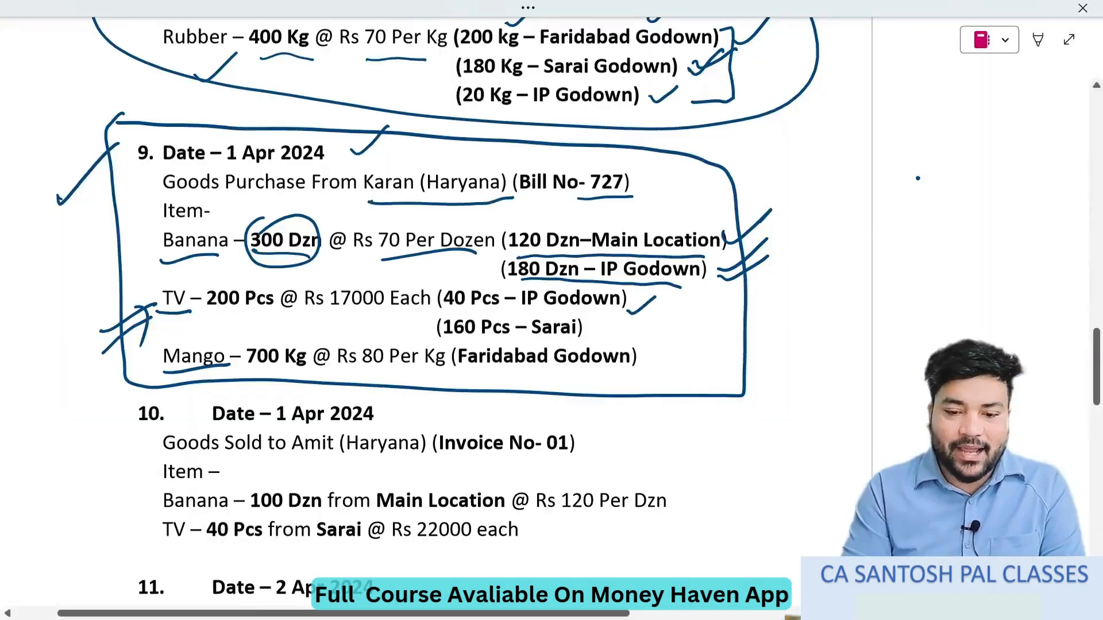
{"action": "key", "text": "alt+Tab"}
{"action": "type", "text": "17000"}
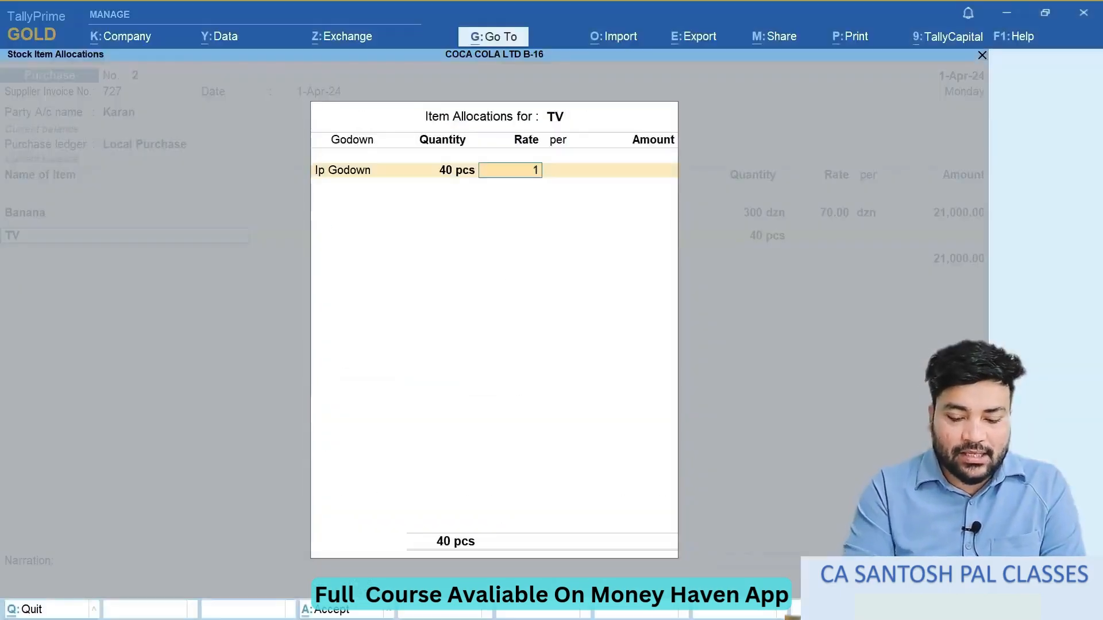
{"action": "key", "text": "Return"}
{"action": "key", "text": "Return"}
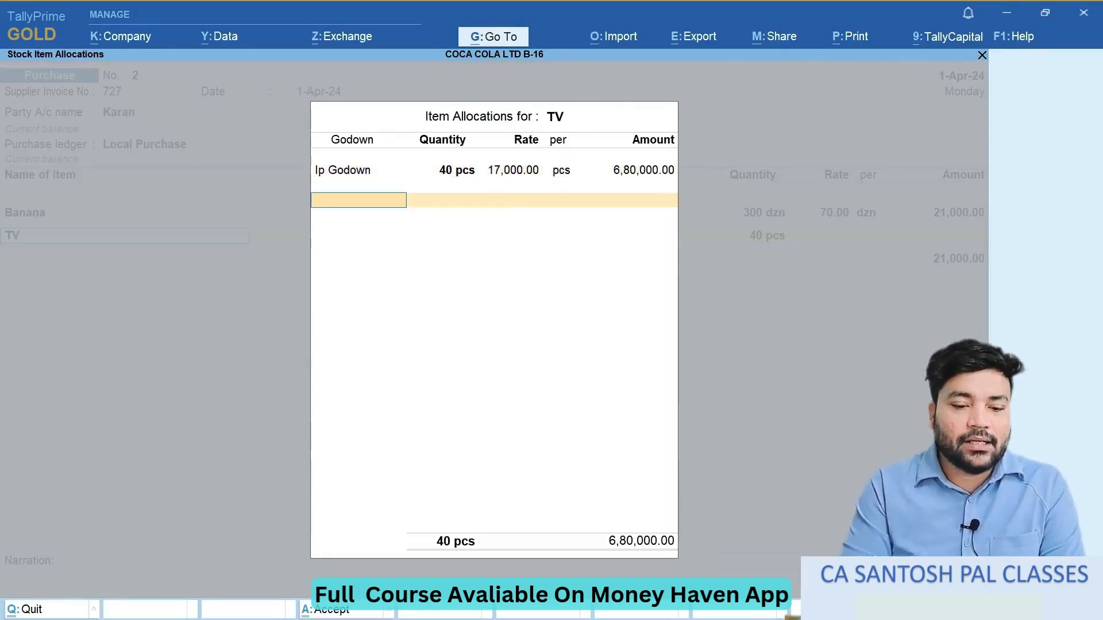
- Allocate 160 pcs of TV to Sarai Godown at 17000 per pcs and complete the TV line of the voucher
{"action": "key", "text": "alt+Tab"}
{"action": "key", "text": "alt+Tab"}
{"action": "type", "text": "Sa"}
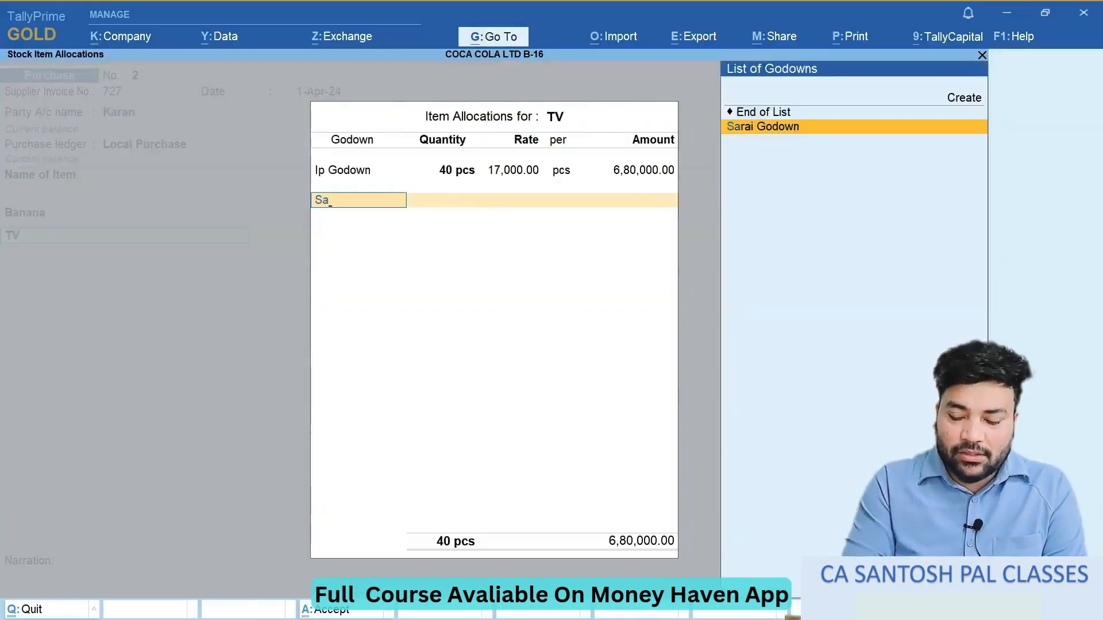
{"action": "key", "text": "Return"}
{"action": "key", "text": "alt+Tab"}
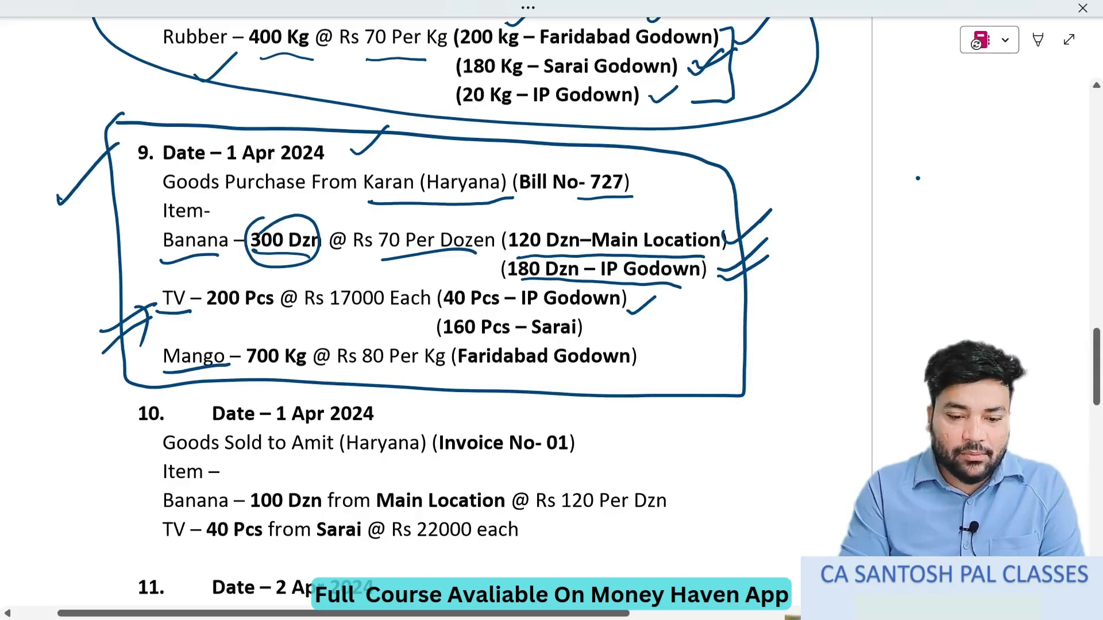
{"action": "key", "text": "alt+Tab"}
{"action": "type", "text": "160"}
{"action": "key", "text": "Return"}
{"action": "key", "text": "Return"}
{"action": "key", "text": "Return"}
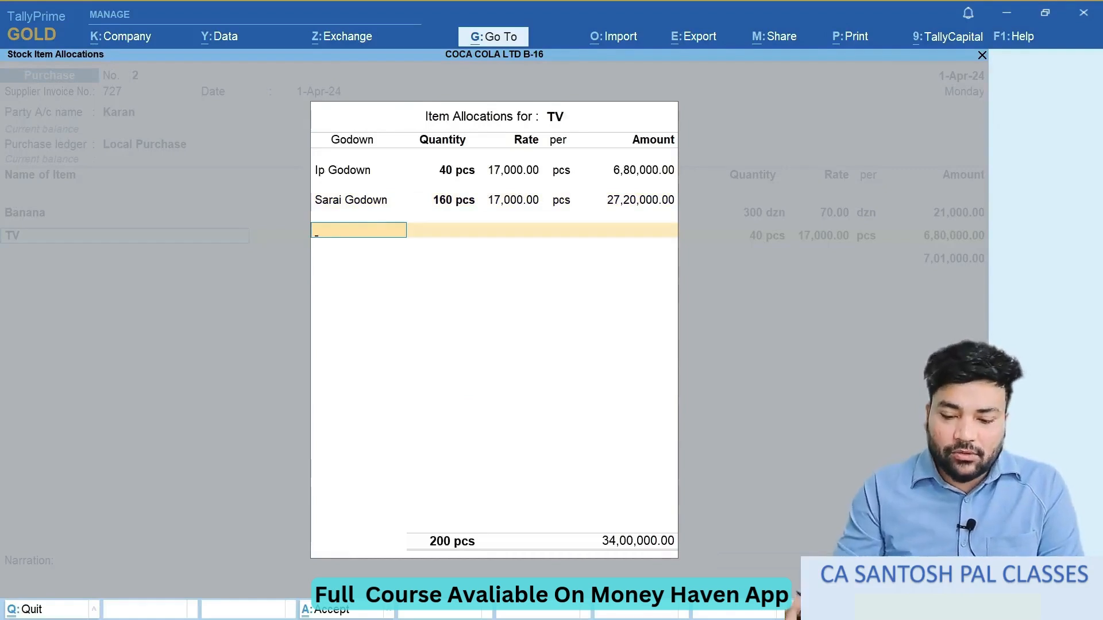
{"action": "key", "text": "Return"}
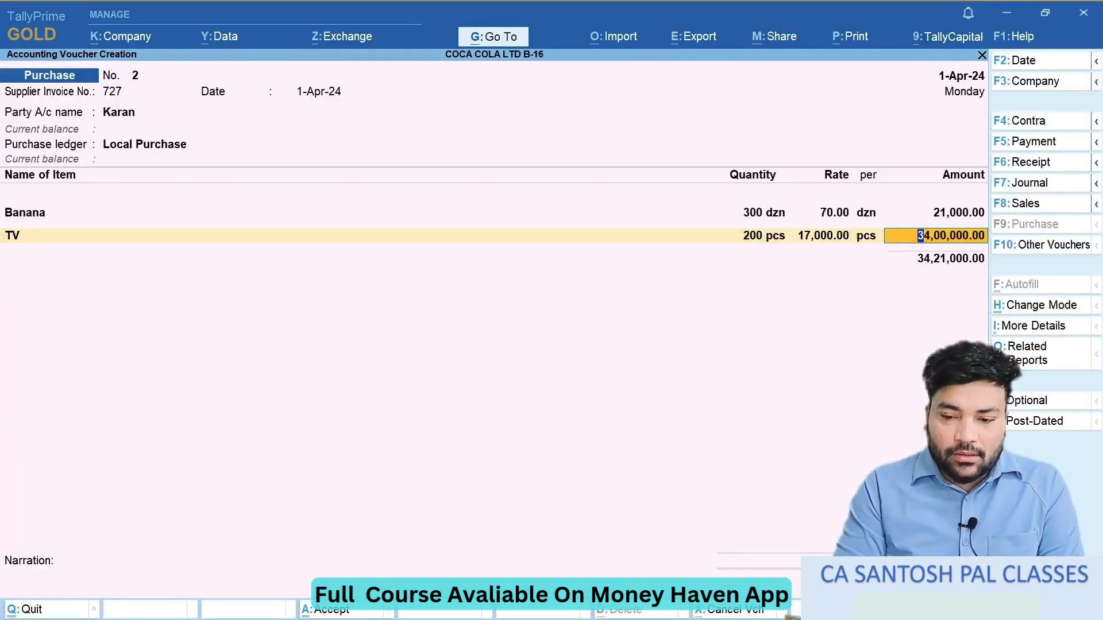
{"action": "key", "text": "Return"}
- Check the third item in the exercise document and create the stock item Mango under Primary with the unit kg
{"action": "key", "text": "alt+Tab"}
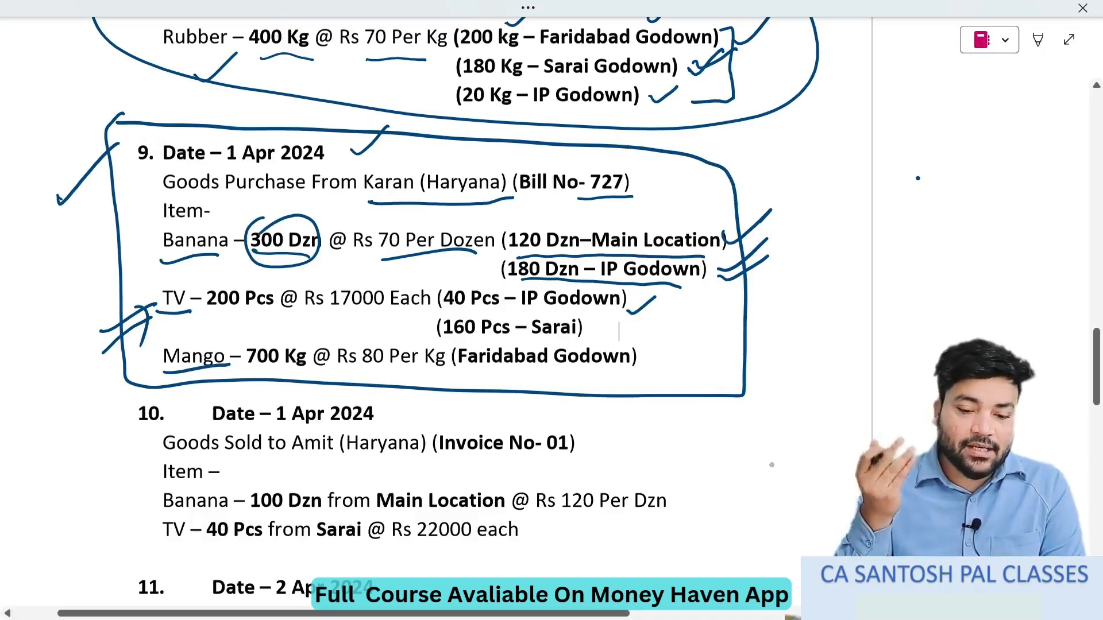
{"action": "key", "text": "alt+Tab"}
{"action": "type", "text": "A"}
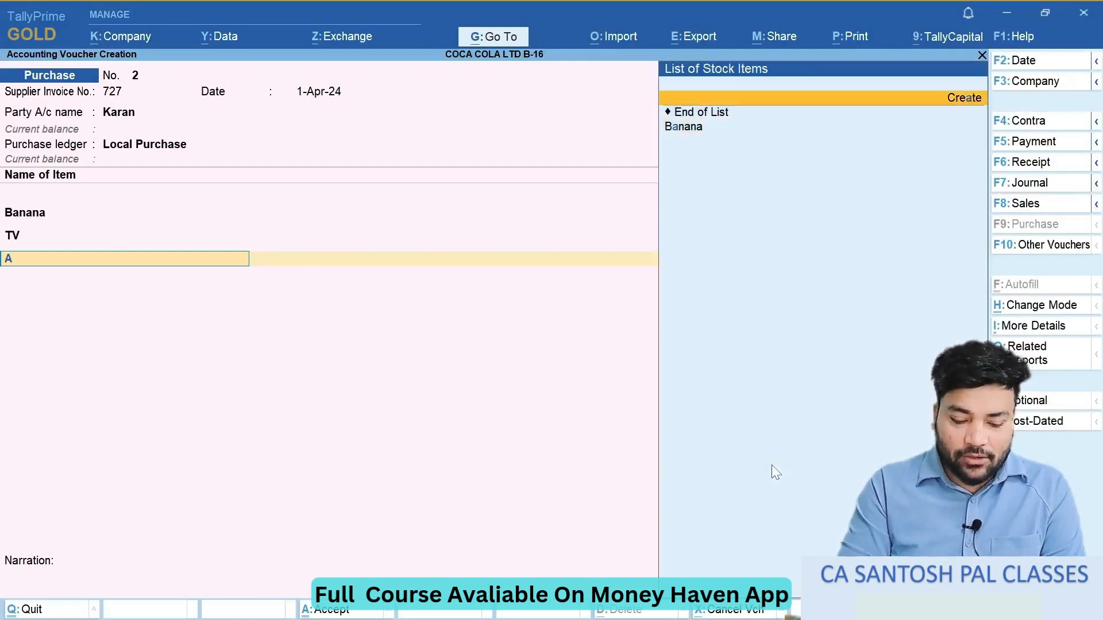
{"action": "key", "text": "alt+c"}
{"action": "type", "text": "Mango"}
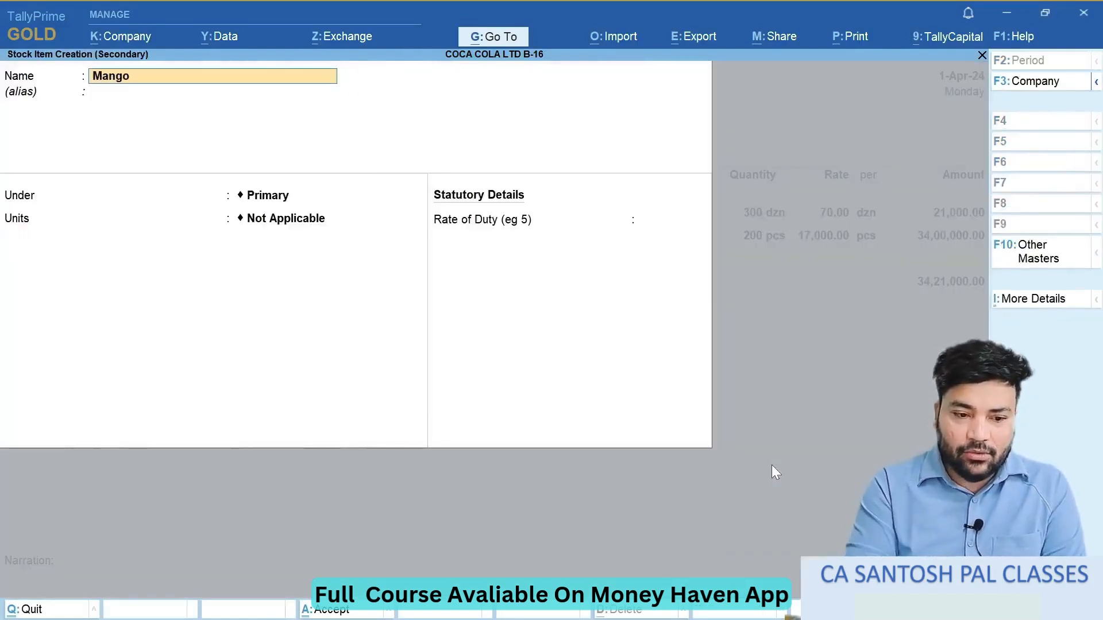
{"action": "key", "text": "Return"}
{"action": "key", "text": "Return"}
{"action": "key", "text": "Down"}
{"action": "key", "text": "Down"}
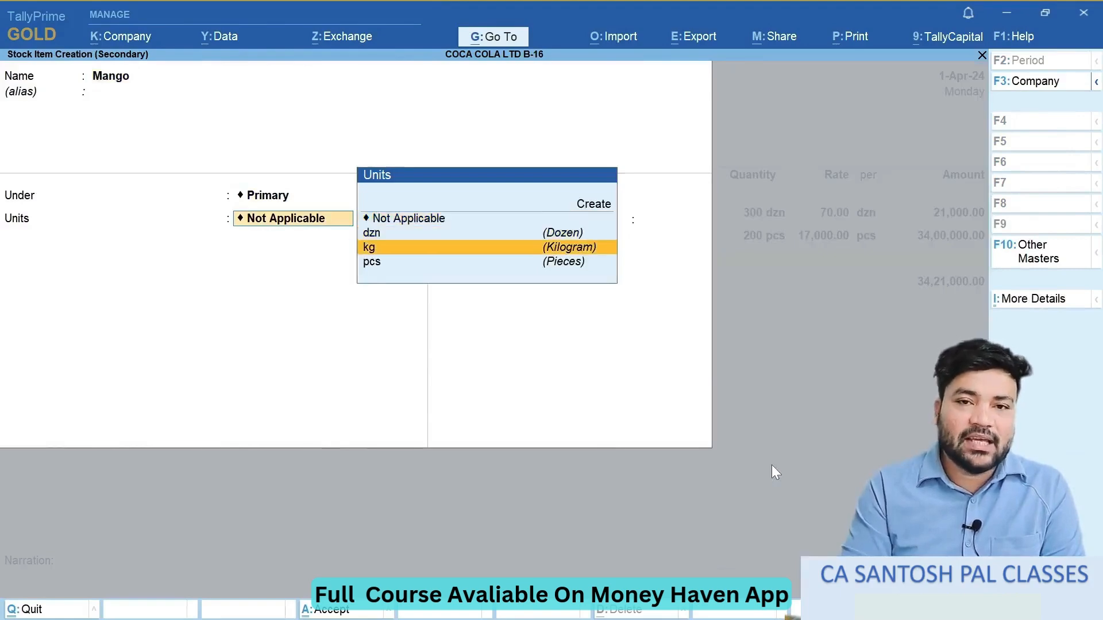
{"action": "key", "text": "Return"}
{"action": "key", "text": "Return"}
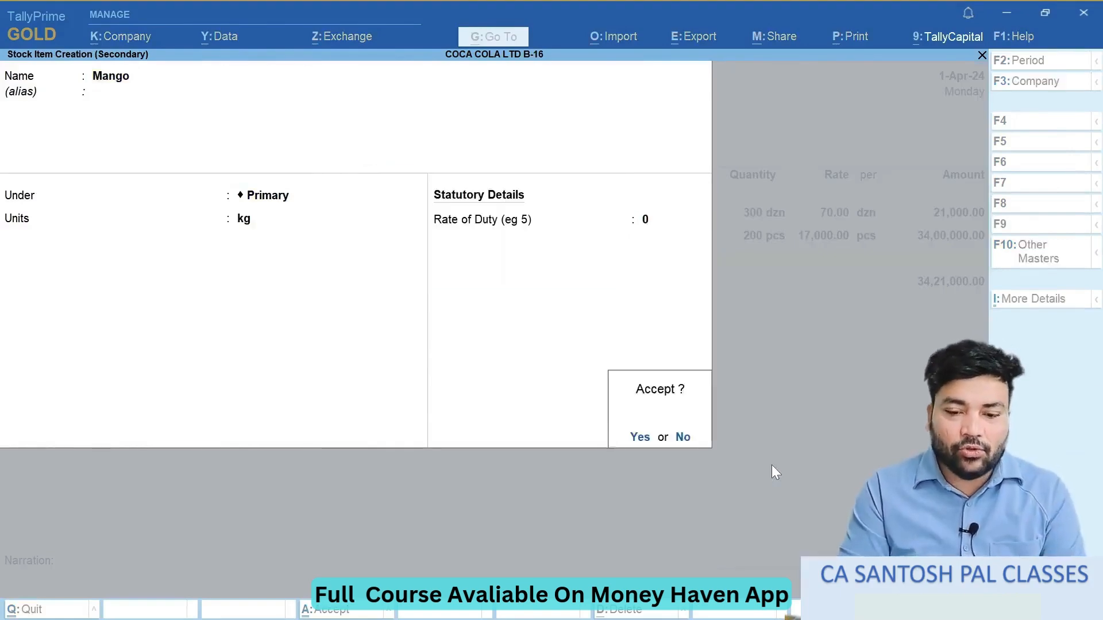
{"action": "key", "text": "Return"}
- Look up Mango's quantity and godown in the exercise document and allocate 700 kg to Faridabad Godown
{"action": "key", "text": "alt+Tab"}
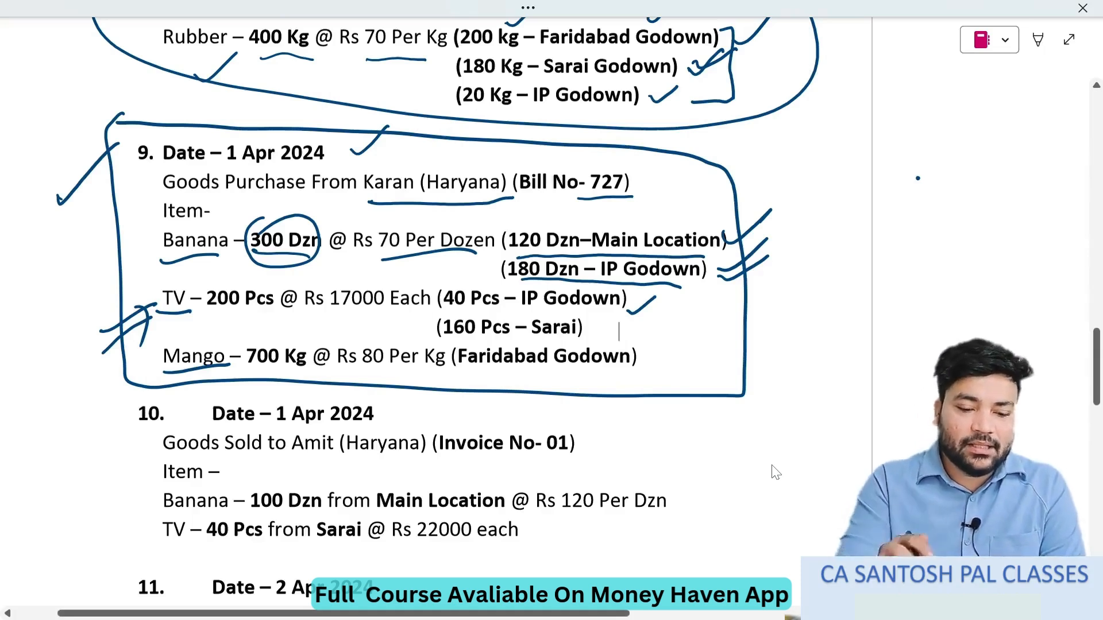
{"action": "mouse_move", "coordinate": [256, 369]}
{"action": "left_mouse_down"}
{"action": "mouse_move", "coordinate": [517, 382]}
{"action": "mouse_move", "coordinate": [643, 345]}
{"action": "mouse_move", "coordinate": [230, 341]}
{"action": "mouse_move", "coordinate": [170, 380]}
{"action": "mouse_move", "coordinate": [303, 373]}
{"action": "left_mouse_up"}
{"action": "left_click_drag", "start_coordinate": [345, 390], "coordinate": [394, 363]}
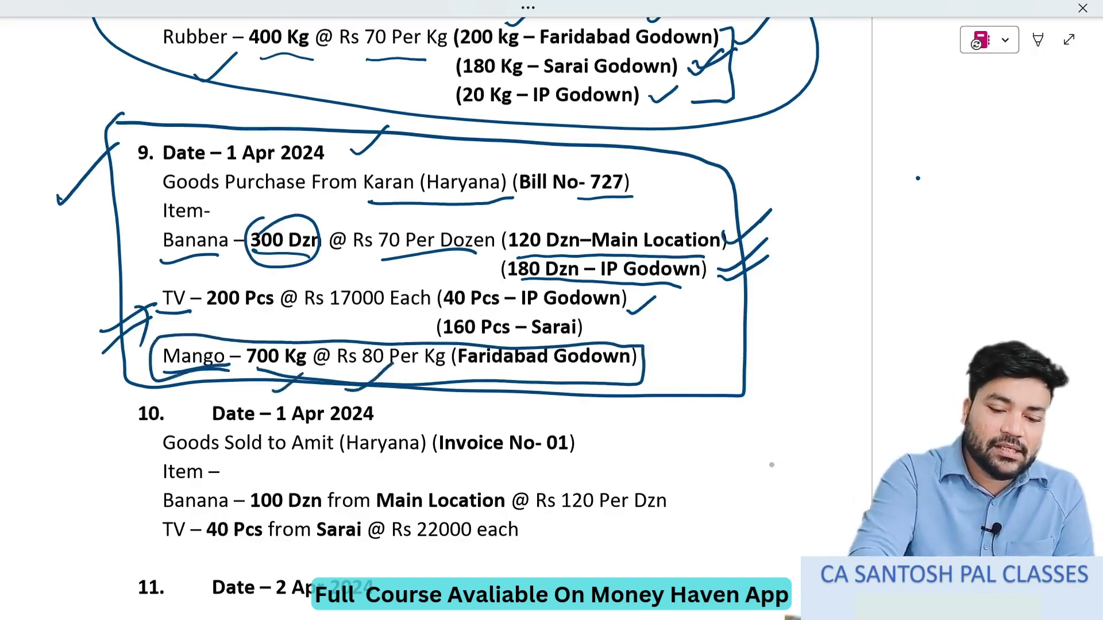
{"action": "key", "text": "alt+Tab"}
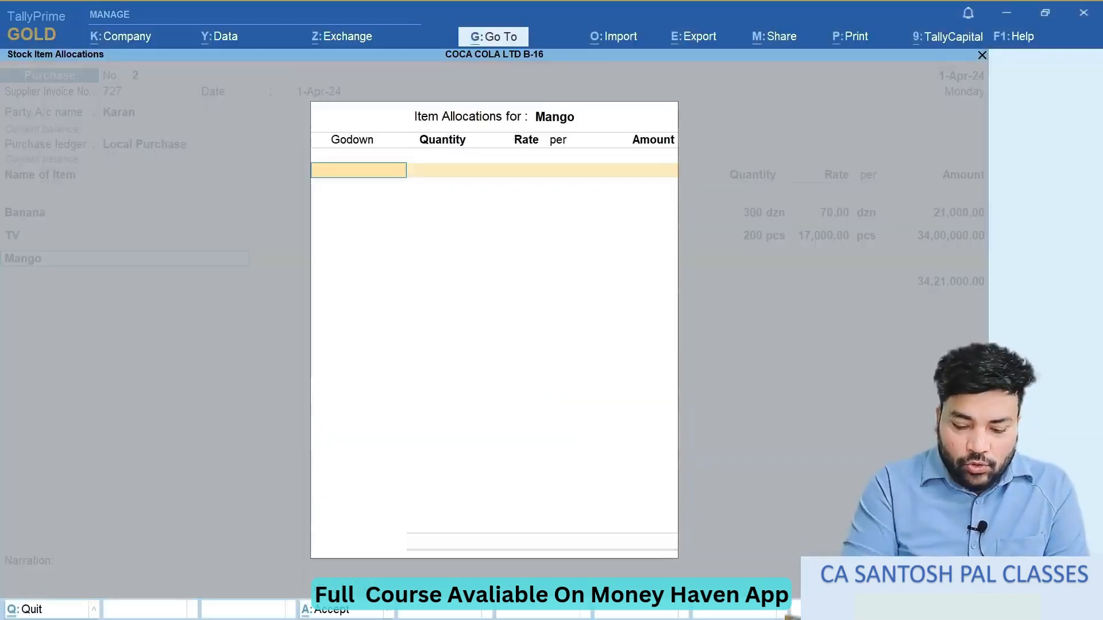
{"action": "type", "text": "G"}
{"action": "key", "text": "Return"}
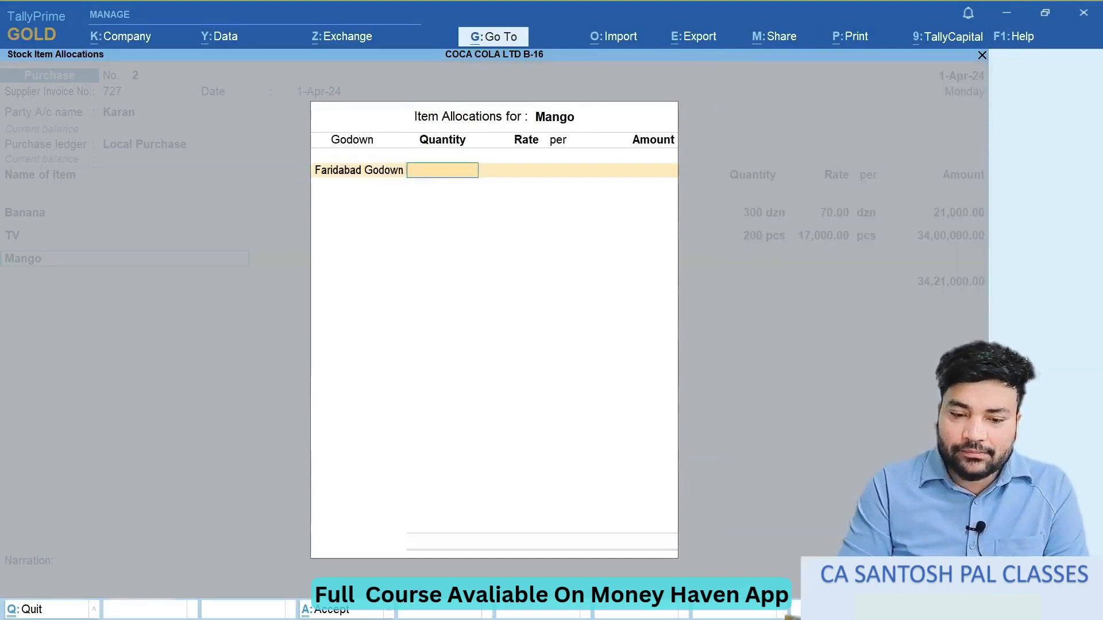
{"action": "type", "text": "700"}
{"action": "key", "text": "Return"}
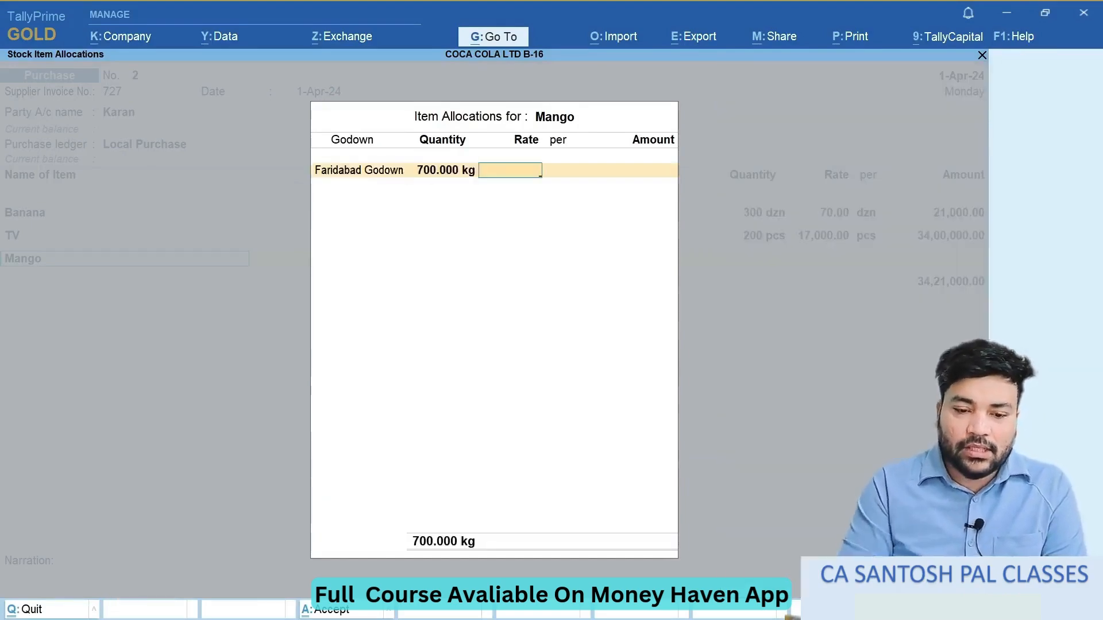
- Recheck Mango's rate in the exercise document, set it to 80 per kg and complete the item allocation
{"action": "key", "text": "alt+Tab"}
{"action": "key", "text": "alt+Tab"}
{"action": "type", "text": "80"}
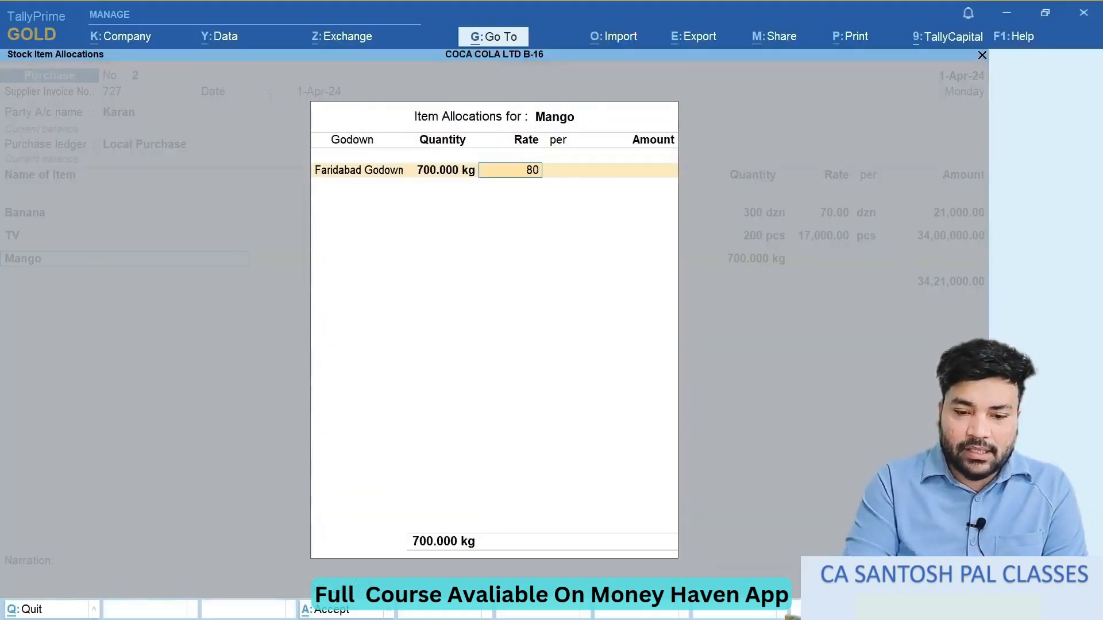
{"action": "key", "text": "Return"}
{"action": "key", "text": "Return"}
- Save the purchase voucher for bill 727, check entry 9 in the exercise document and leave voucher entry
{"action": "key", "text": "Return"}
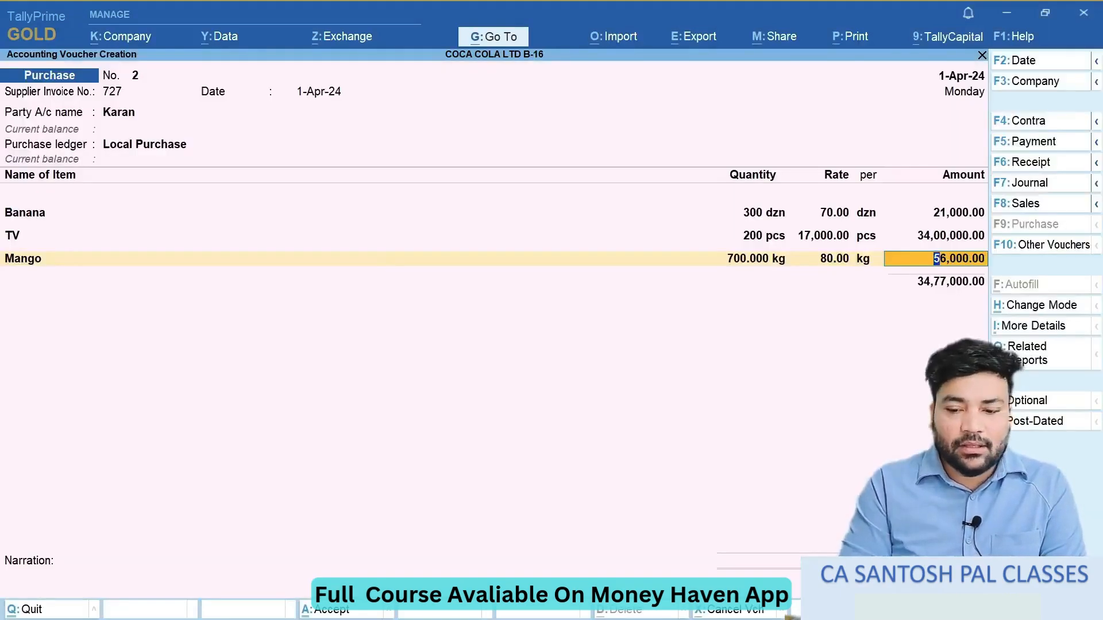
{"action": "key", "text": "Return"}
{"action": "key", "text": "Return"}
{"action": "key", "text": "Return"}
{"action": "key", "text": "Return"}
{"action": "key", "text": "Return"}
{"action": "key", "text": "alt+Tab"}
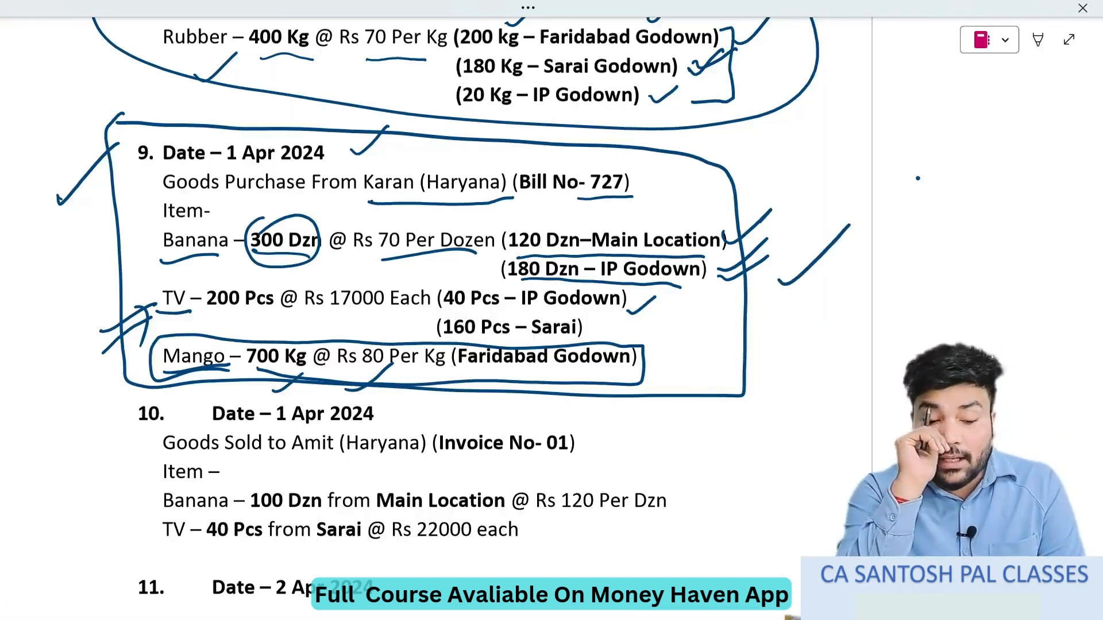
{"action": "key", "text": "alt+Tab"}
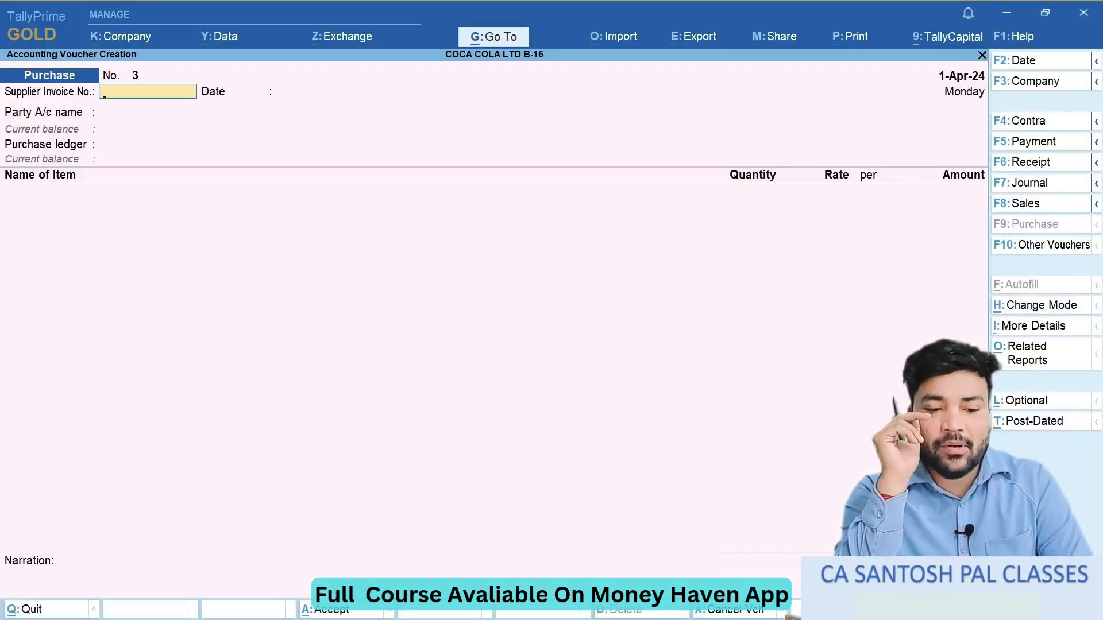
{"action": "key", "text": "Escape"}
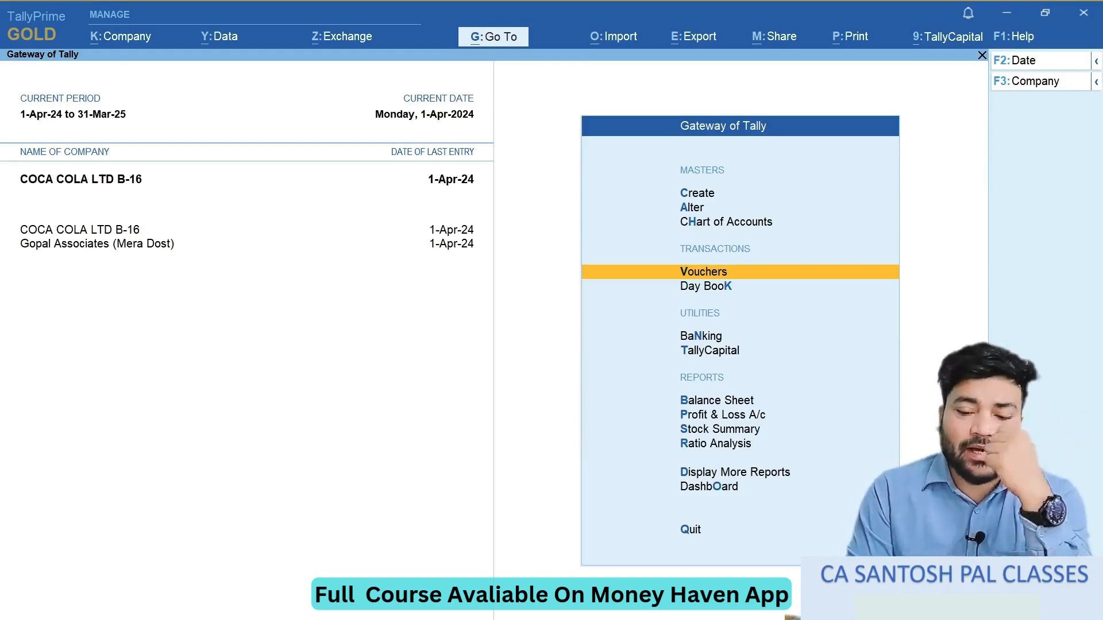
- Open the Stock Summary and review the closing quantity, rate and value of each item down to TV
{"action": "key", "text": "Down"}
{"action": "key", "text": "Down"}
{"action": "key", "text": "Down"}
{"action": "key", "text": "Down"}
{"action": "key", "text": "Down"}
{"action": "key", "text": "Down"}
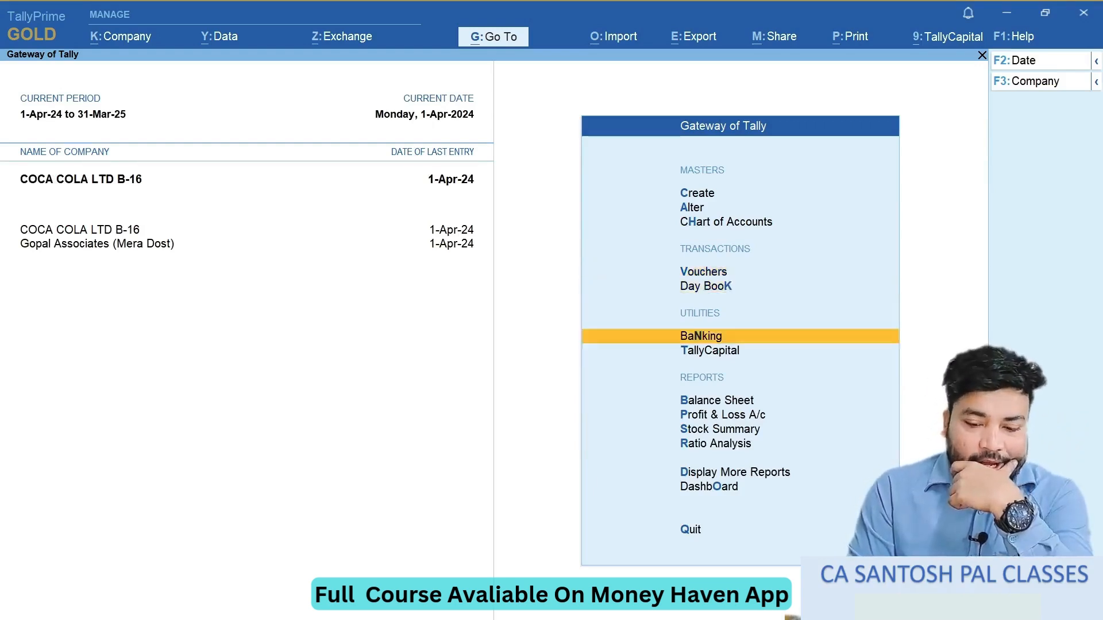
{"action": "key", "text": "Return"}
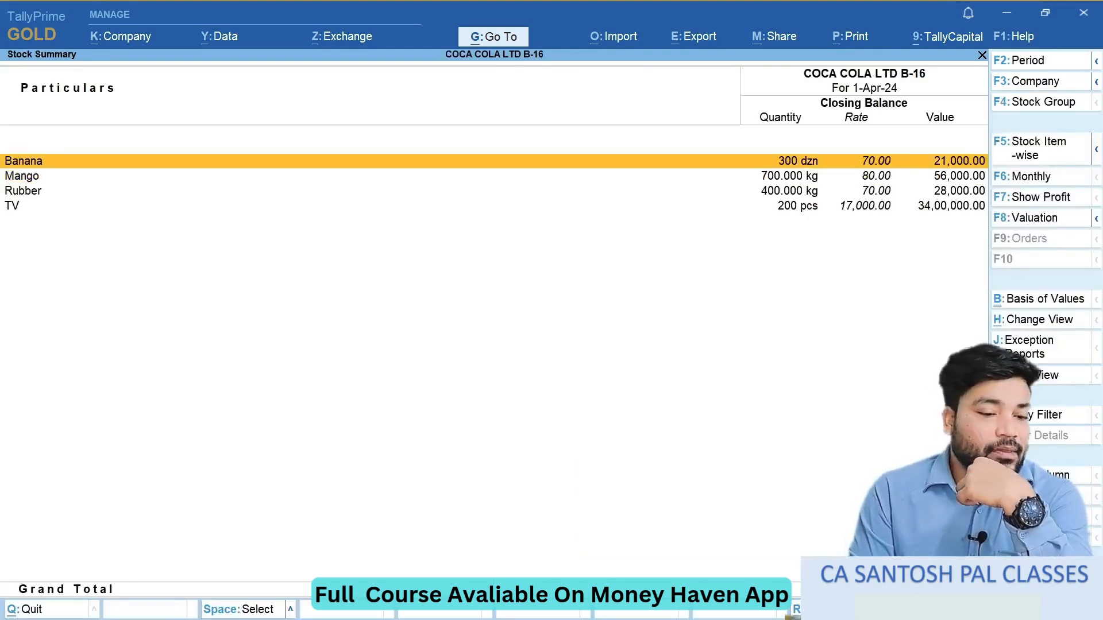
{"action": "key", "text": "Down"}
{"action": "key", "text": "Down"}
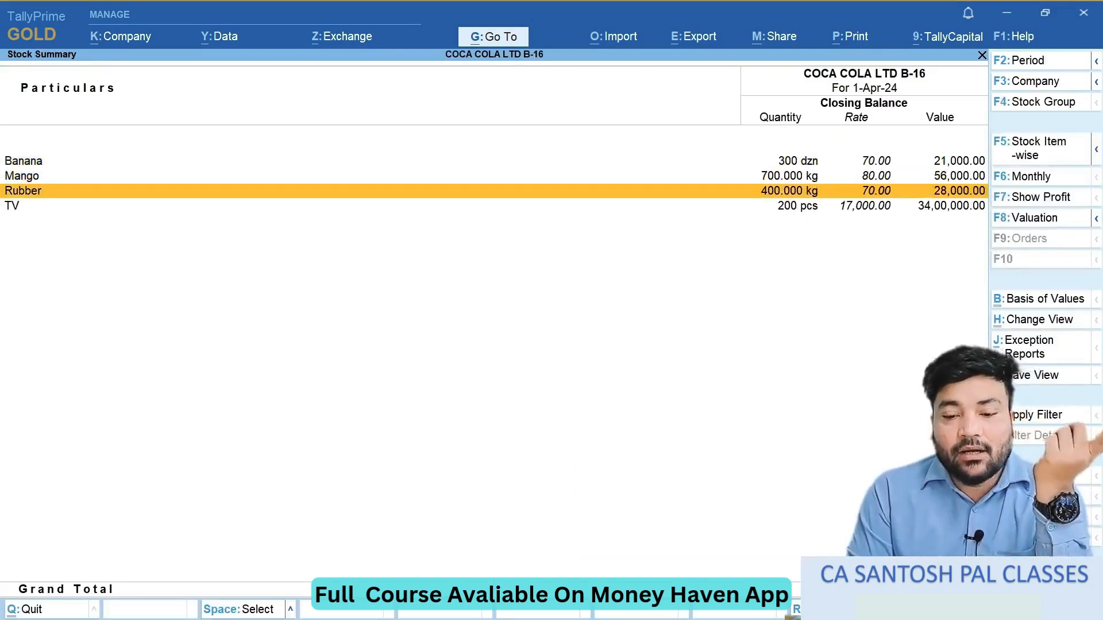
{"action": "key", "text": "Down"}
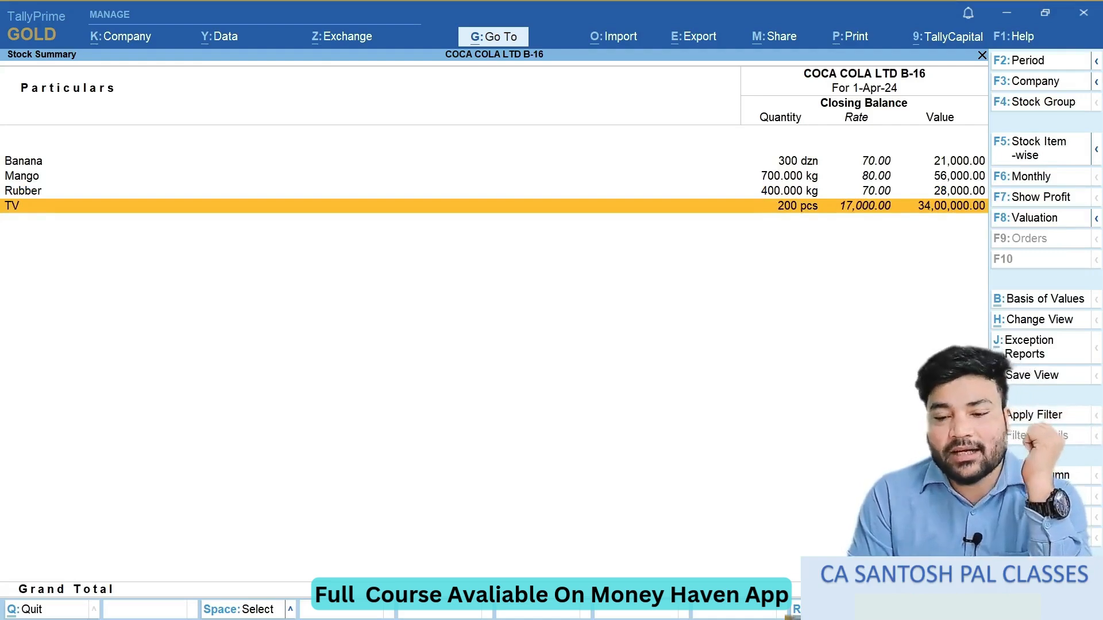
- Examine the monthly stock summaries of Banana, Mango and Rubber in turn, and close the Stock Summary
{"action": "key", "text": "Up"}
{"action": "key", "text": "Up"}
{"action": "key", "text": "Up"}
{"action": "key", "text": "Return"}
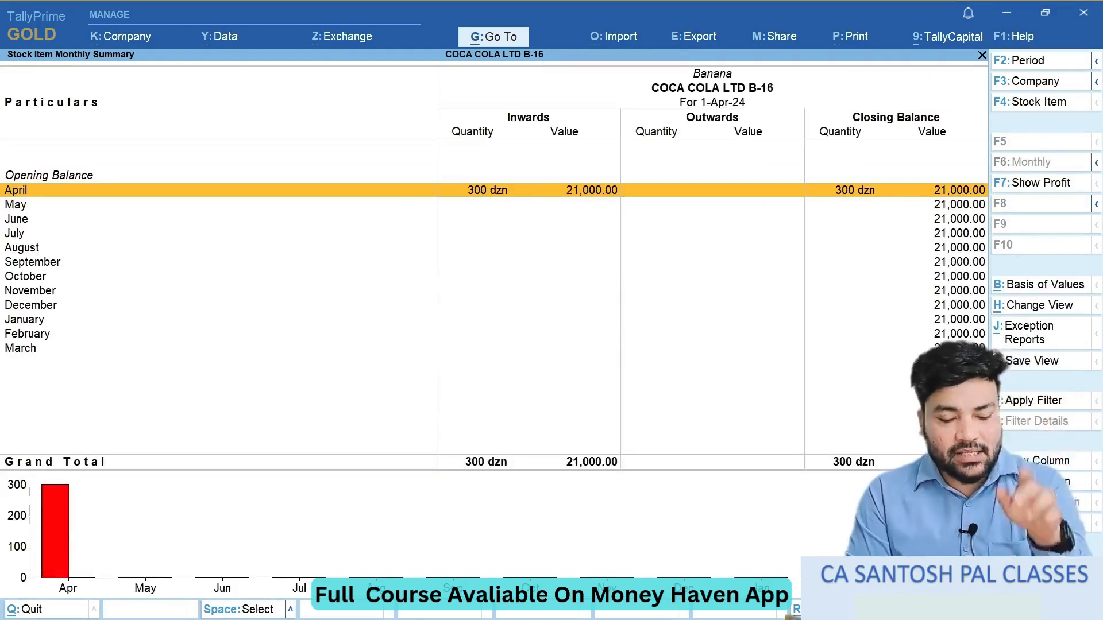
{"action": "key", "text": "Escape"}
{"action": "key", "text": "Down"}
{"action": "key", "text": "Return"}
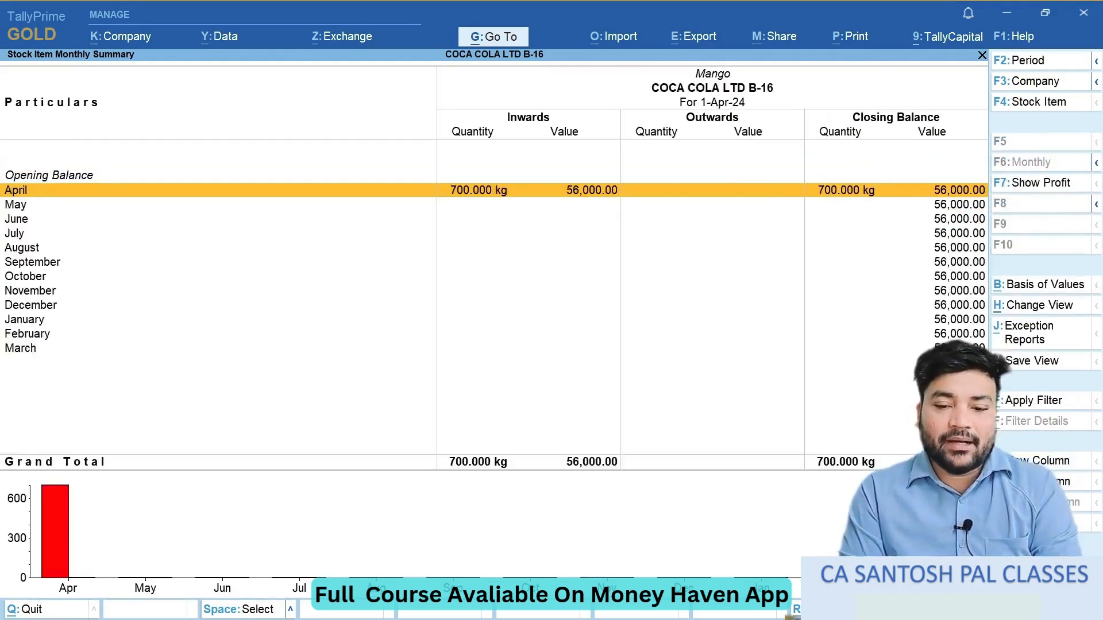
{"action": "key", "text": "Escape"}
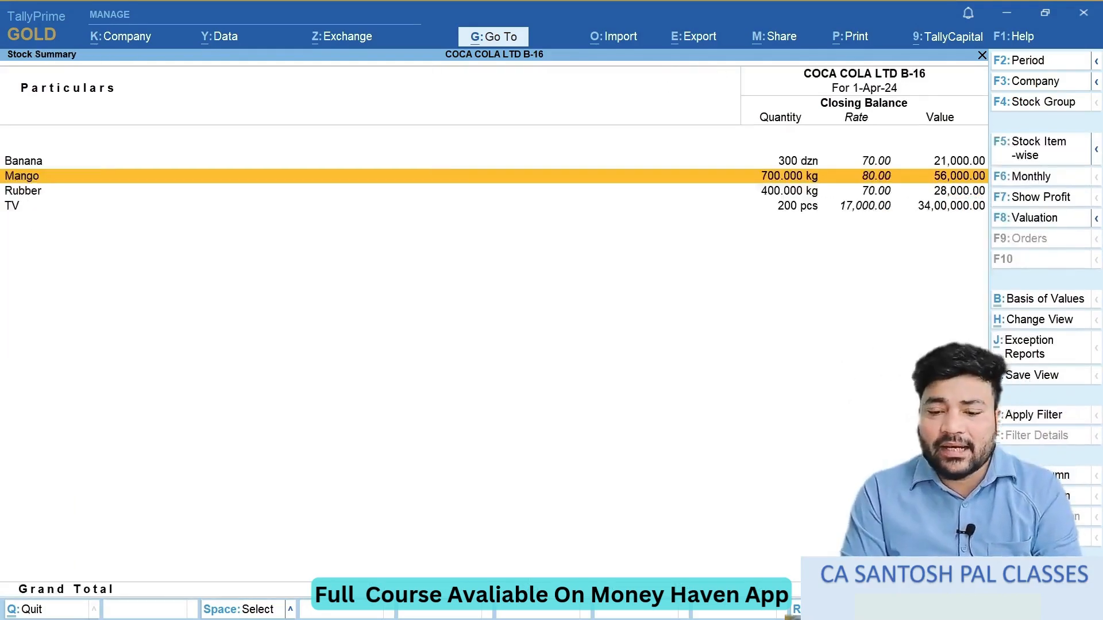
{"action": "key", "text": "Down"}
{"action": "key", "text": "Return"}
{"action": "key", "text": "Escape"}
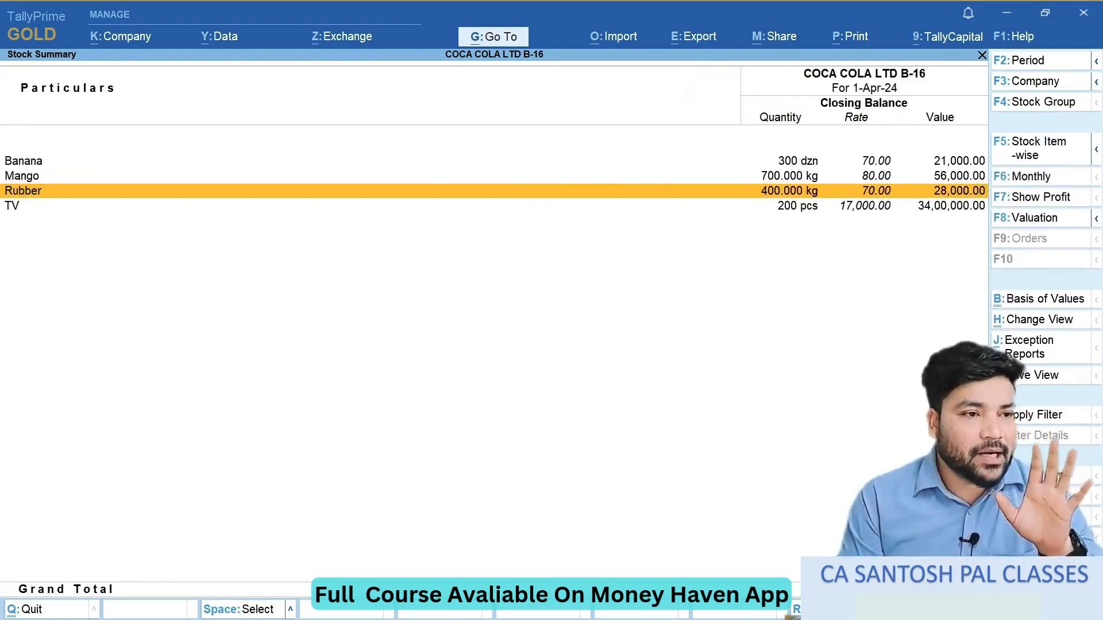
{"action": "key", "text": "Escape"}
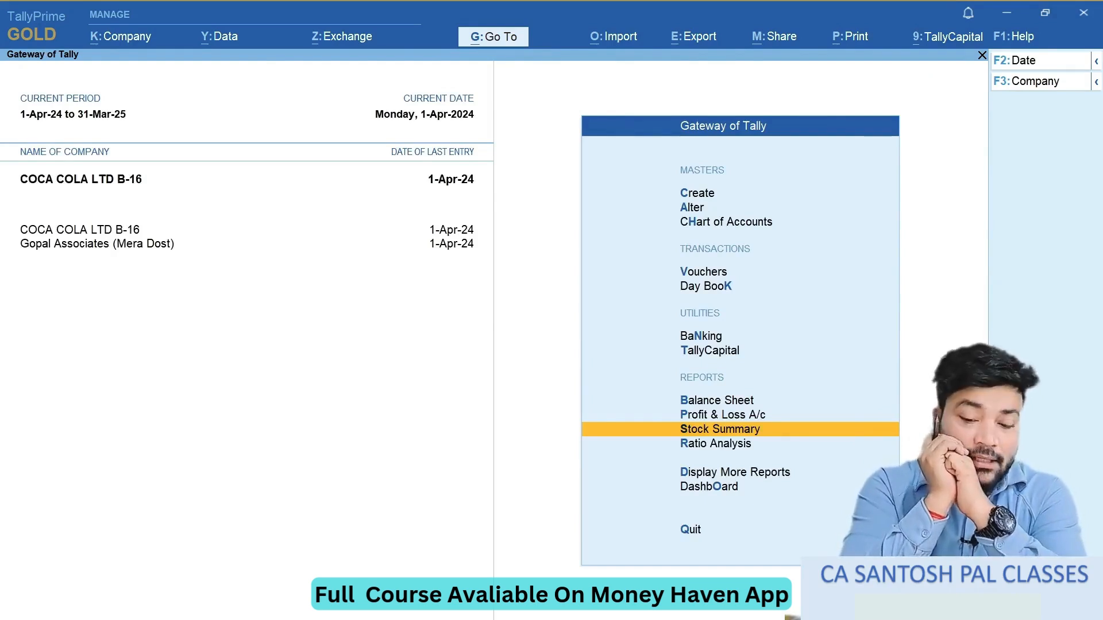
- Reopen the Stock Summary to check whether it shows stock by godown, and close it
{"action": "key", "text": "Return"}
{"action": "key", "text": "Down"}
{"action": "key", "text": "Down"}
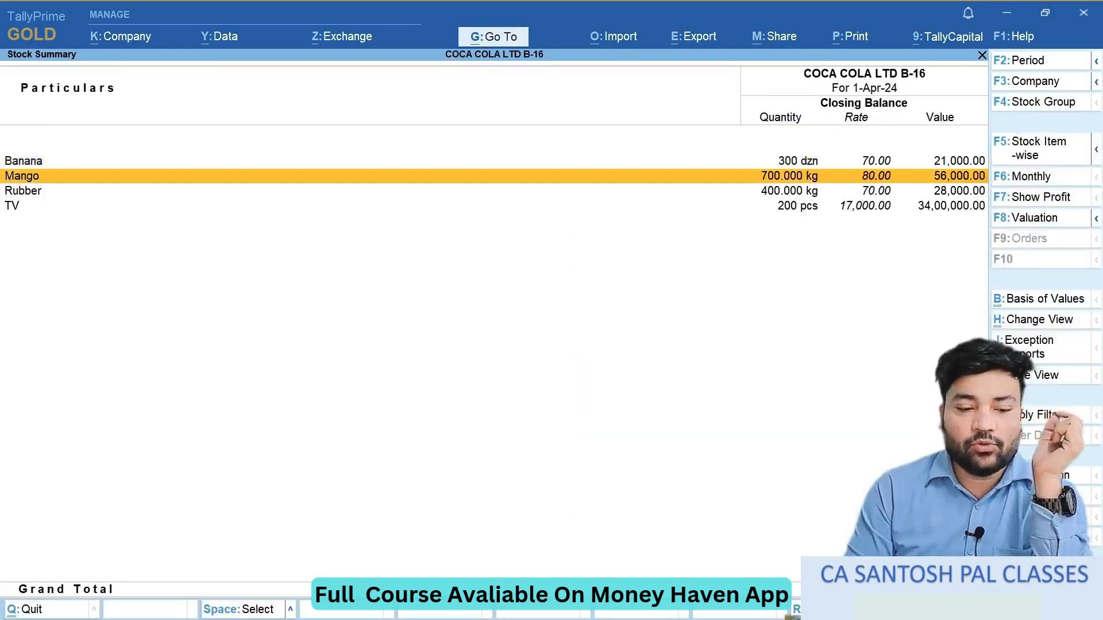
{"action": "key", "text": "Up"}
{"action": "key", "text": "Down"}
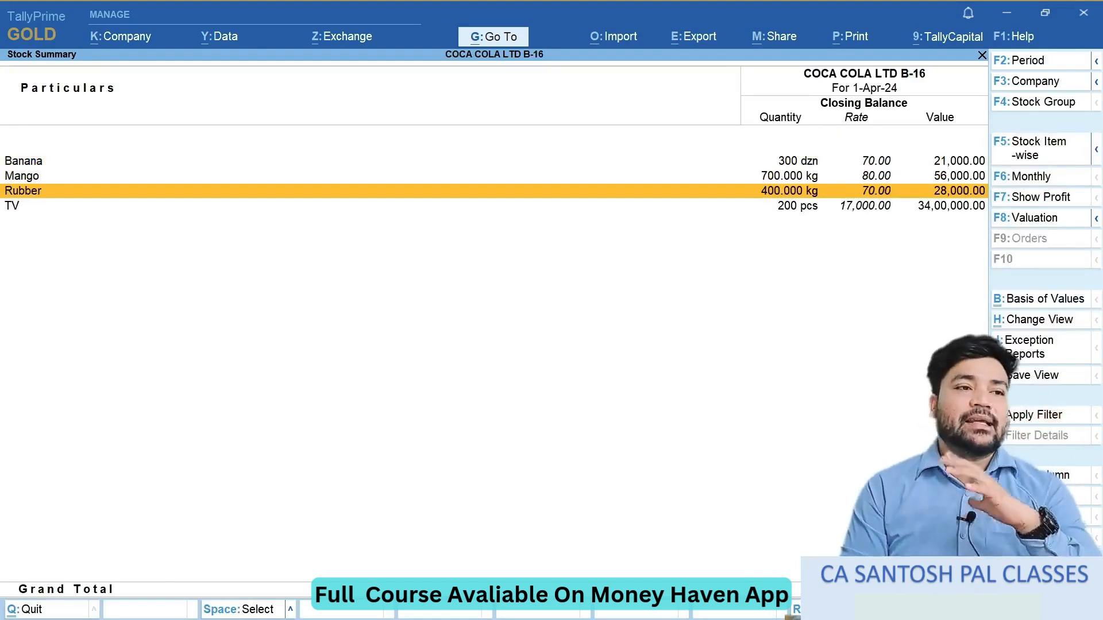
{"action": "key", "text": "Escape"}
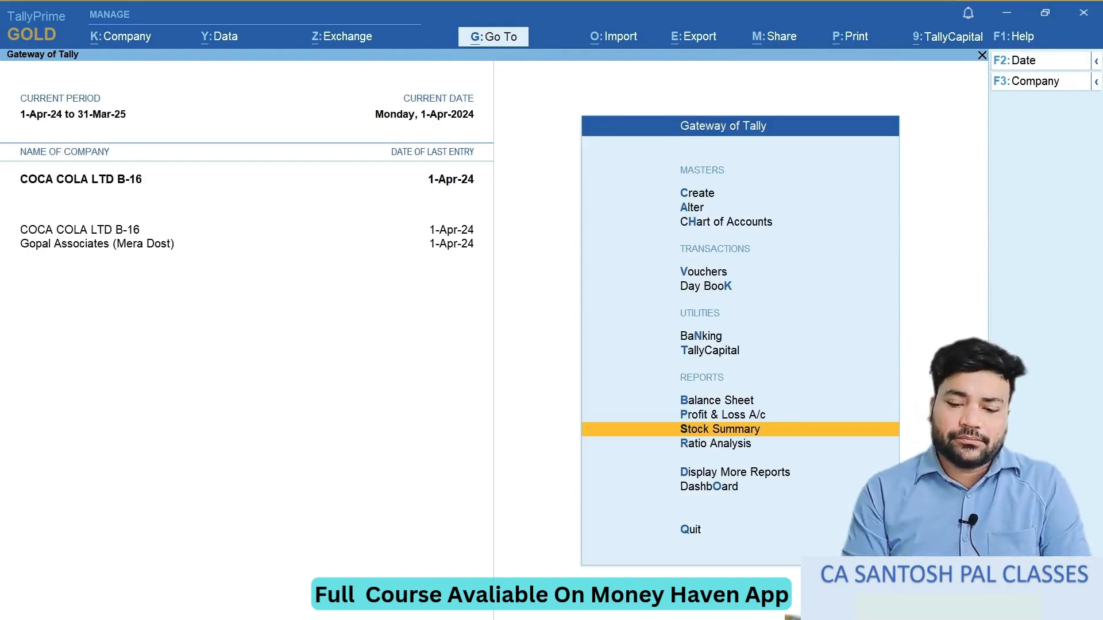
- Open Display More Reports and look through its accounting reports as far as Account Books and Statistics
{"action": "key", "text": "Up"}
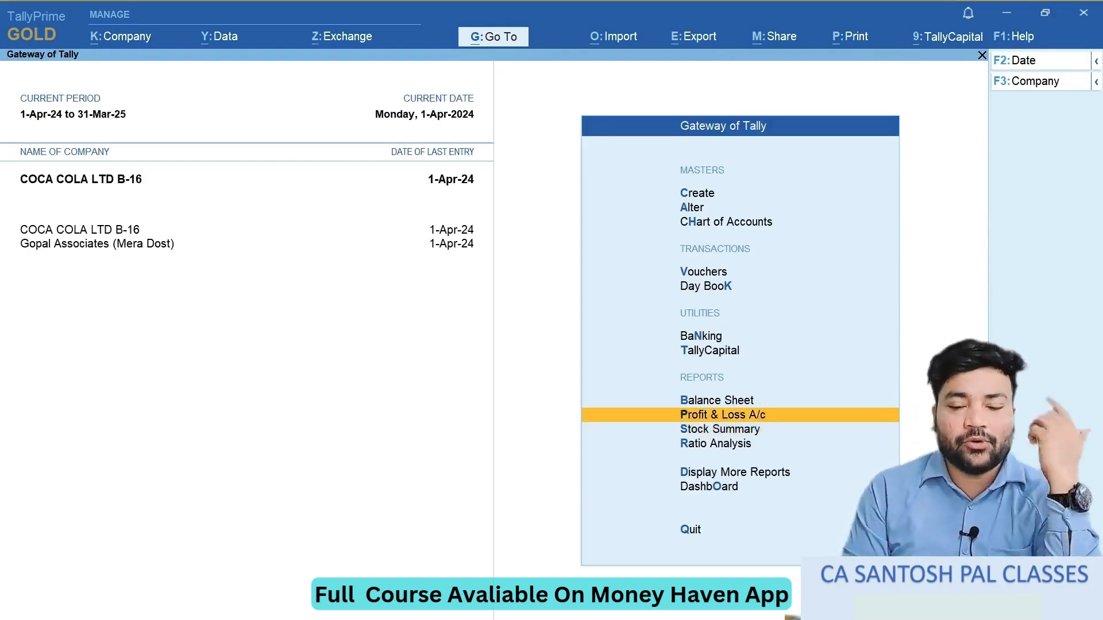
{"action": "key", "text": "Down"}
{"action": "key", "text": "Down"}
{"action": "key", "text": "Down"}
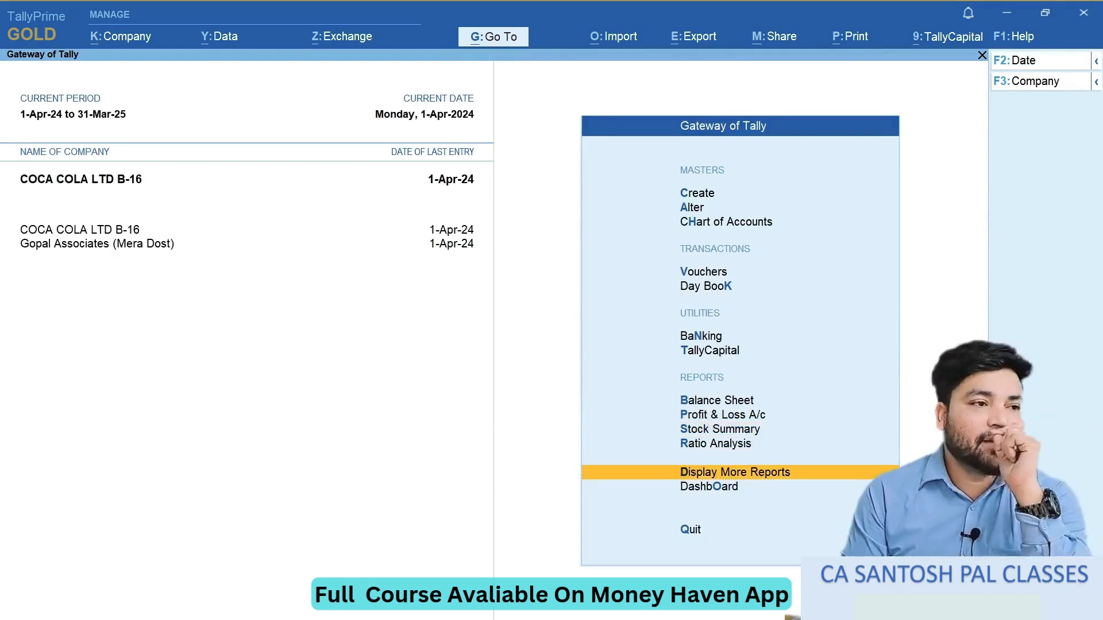
{"action": "key", "text": "Return"}
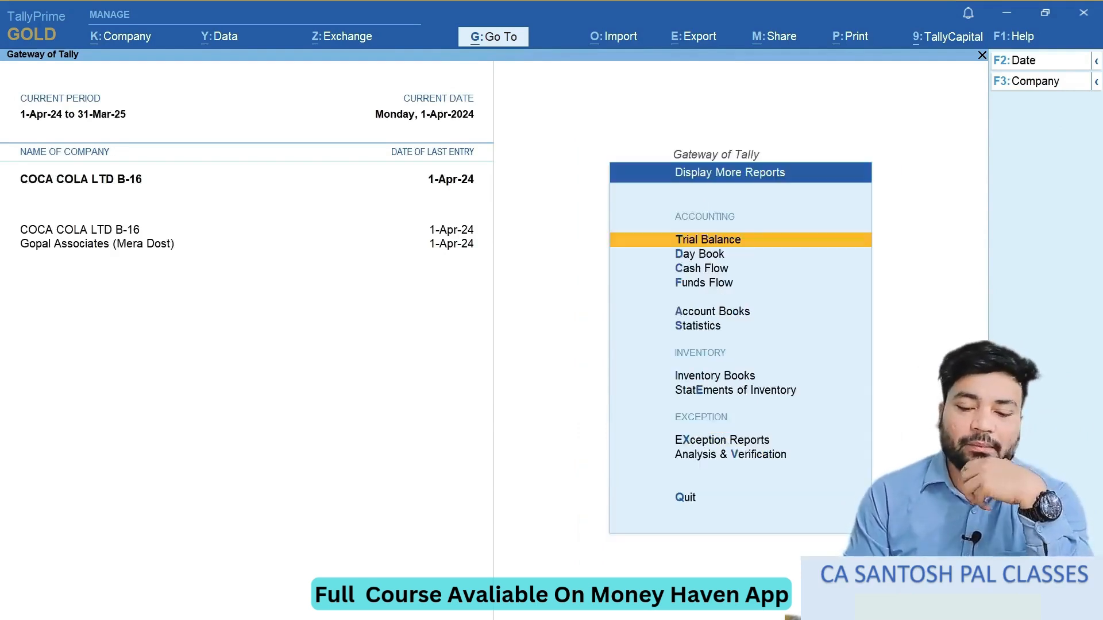
{"action": "key", "text": "Down"}
{"action": "key", "text": "Down"}
{"action": "key", "text": "Down"}
{"action": "key", "text": "Down"}
{"action": "key", "text": "Down"}
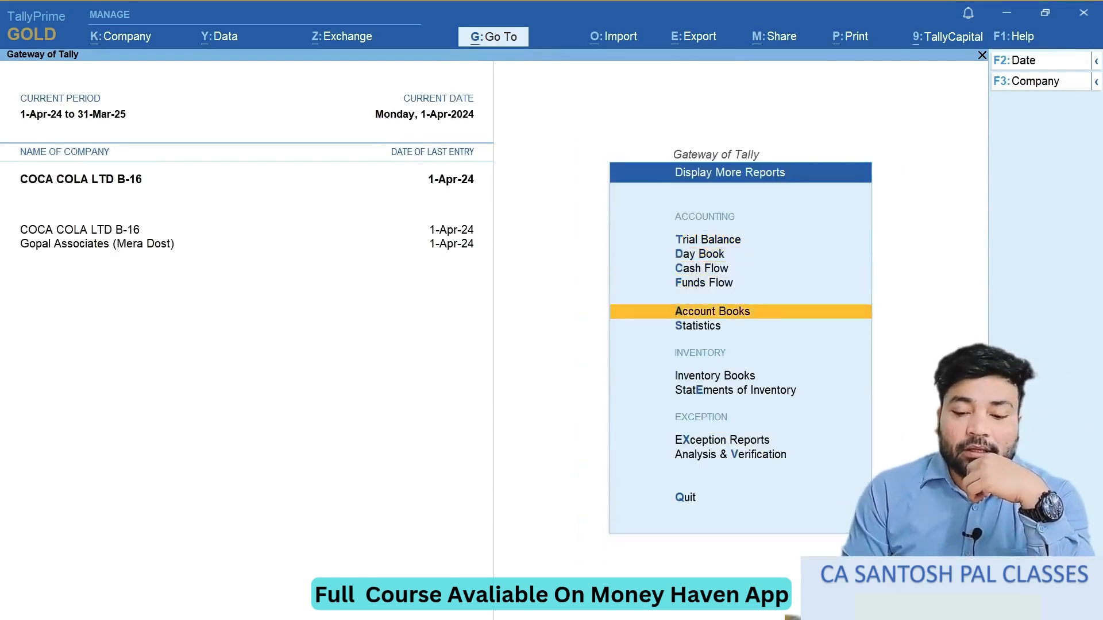
{"action": "key", "text": "Down"}
{"action": "key", "text": "Up"}
{"action": "key", "text": "Up"}
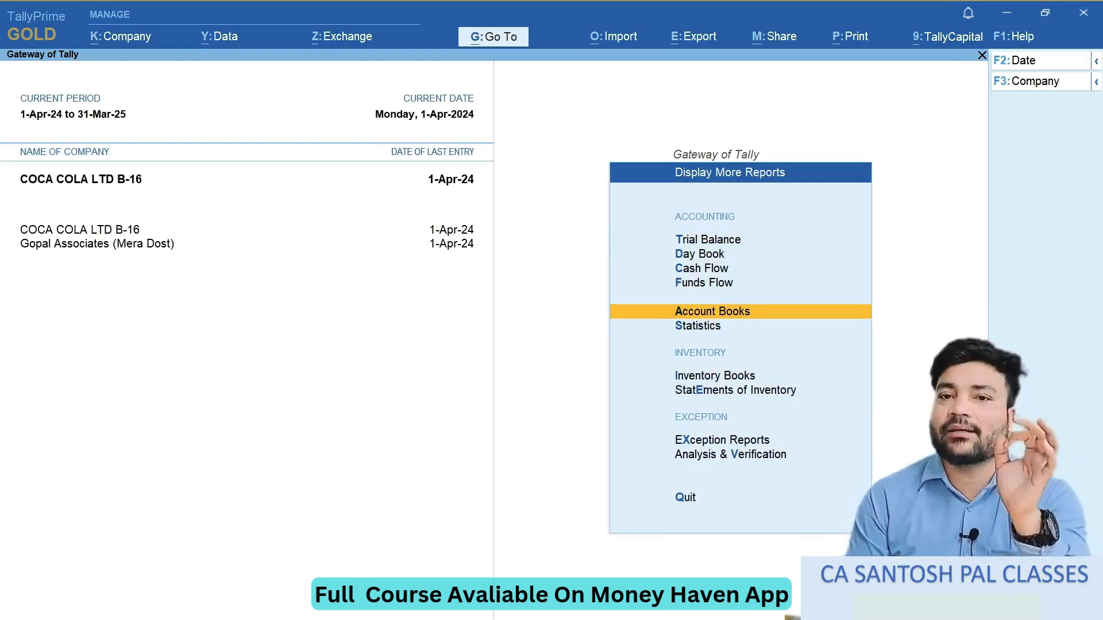
{"action": "key", "text": "Up"}
{"action": "key", "text": "Down"}
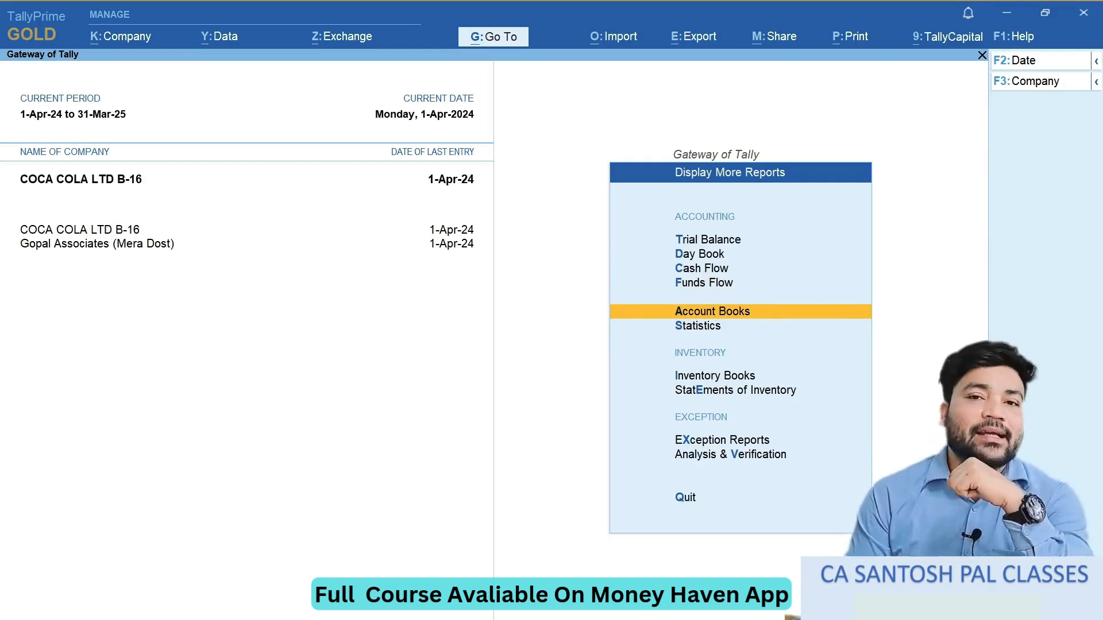
- Examine which stock reports Statements of Inventory offers, and return to the Gateway of Tally
{"action": "key", "text": "Down"}
{"action": "key", "text": "Down"}
{"action": "key", "text": "Down"}
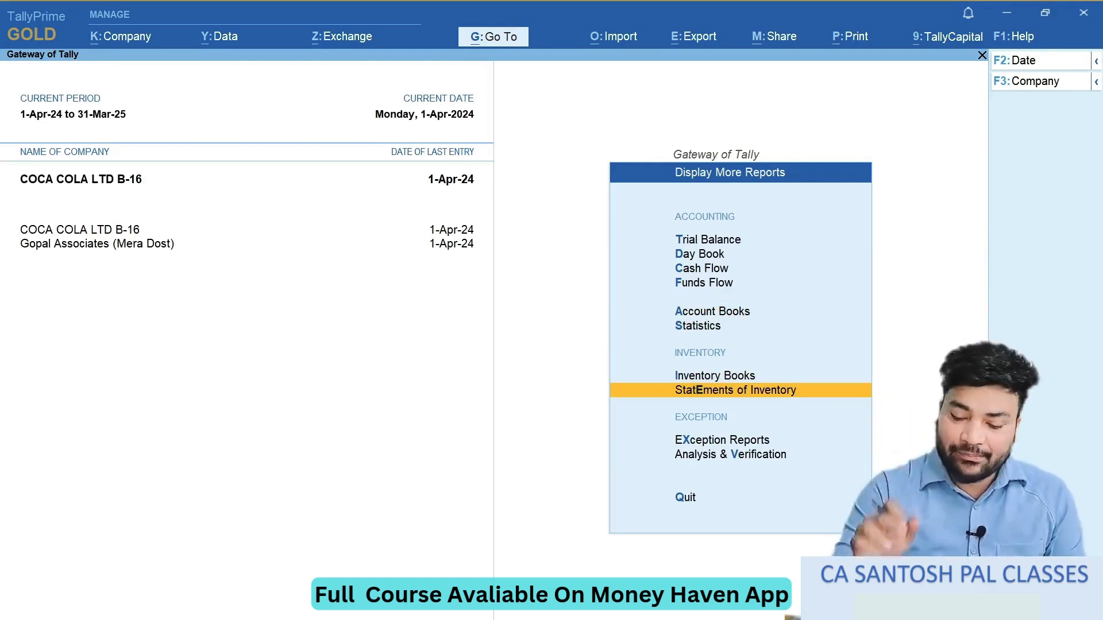
{"action": "key", "text": "Return"}
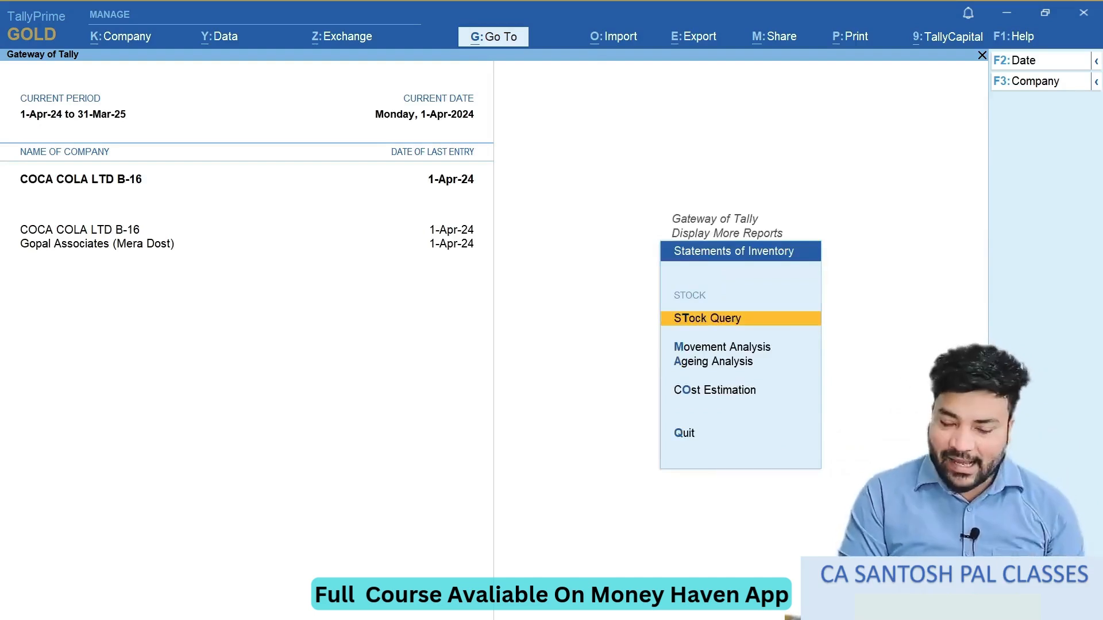
{"action": "key", "text": "Escape"}
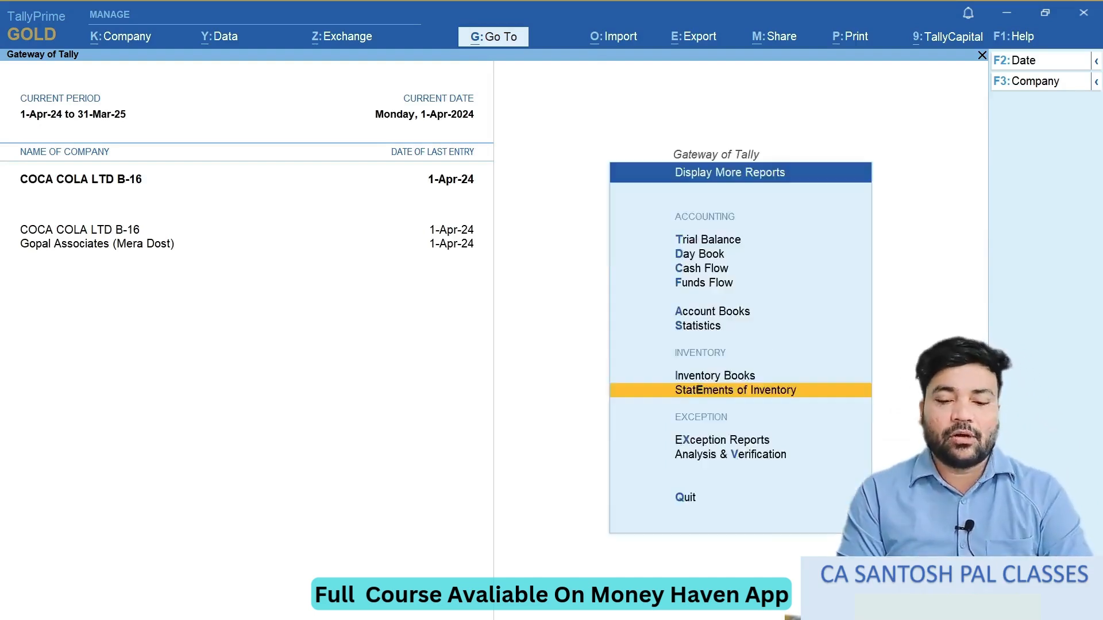
{"action": "key", "text": "Escape"}
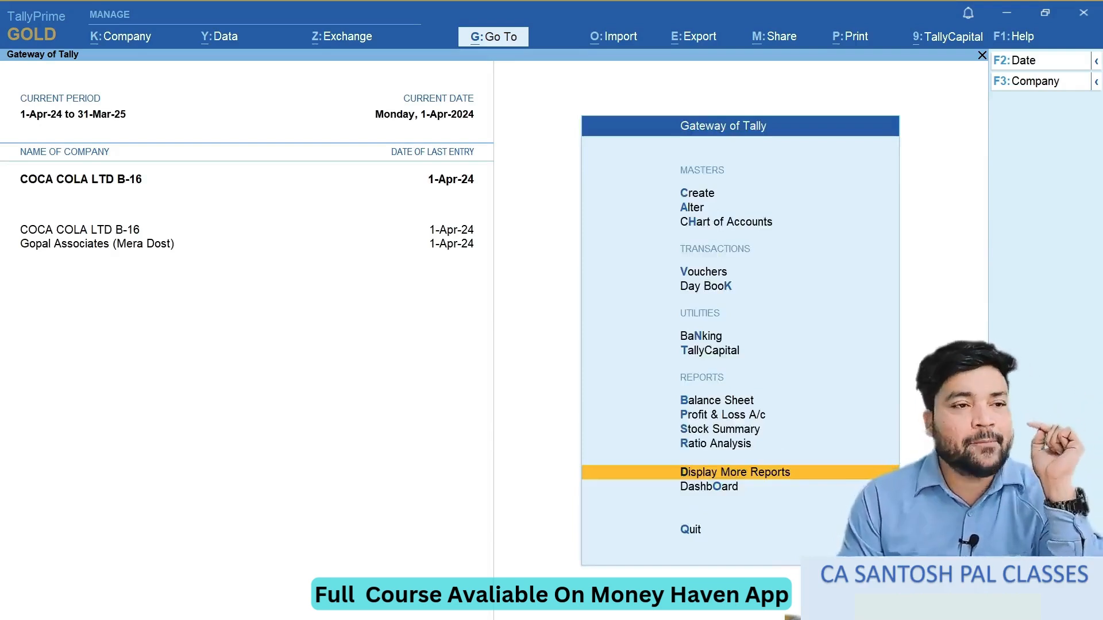
- Open Statements of Inventory again from Display More Reports to check for a godown report
{"action": "key", "text": "Return"}
{"action": "key", "text": "Down"}
{"action": "key", "text": "Down"}
{"action": "key", "text": "Down"}
{"action": "key", "text": "Down"}
{"action": "key", "text": "Down"}
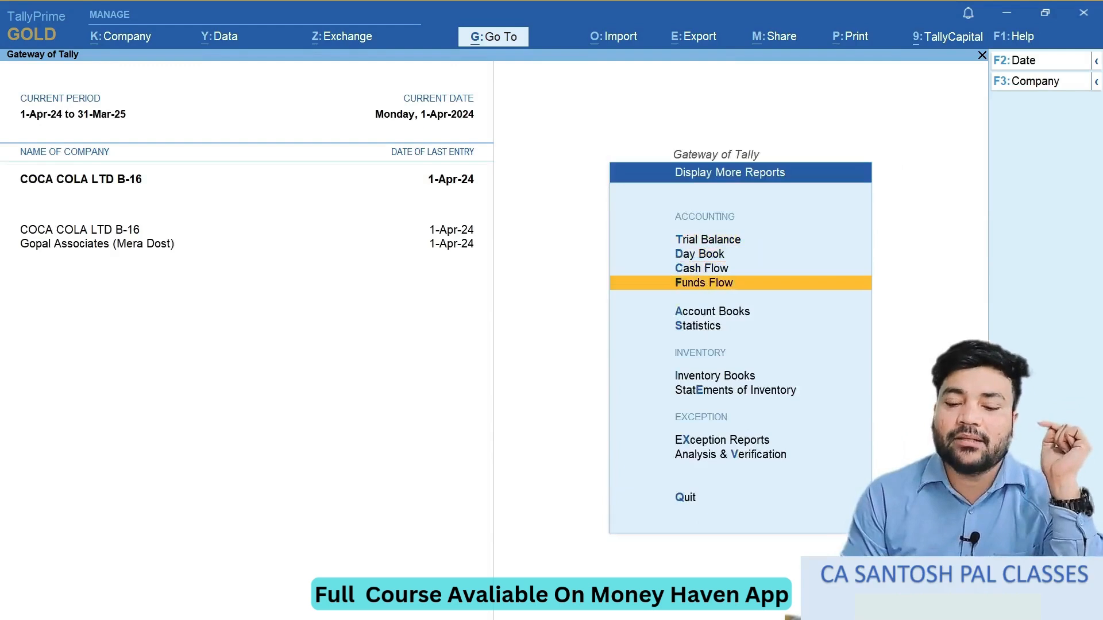
{"action": "key", "text": "Down"}
{"action": "key", "text": "Down"}
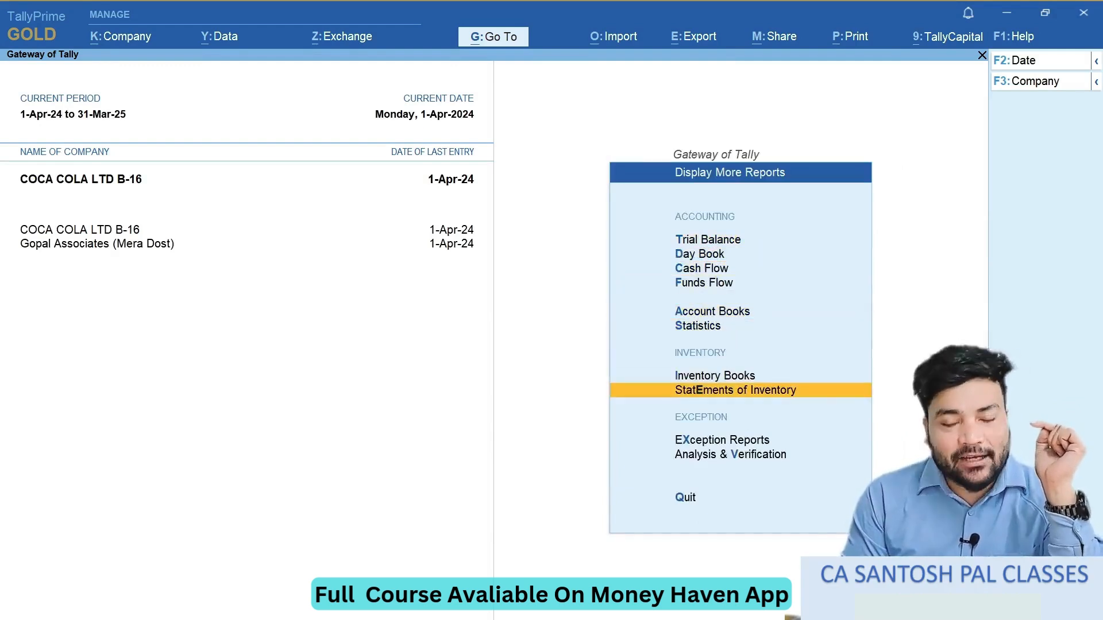
{"action": "key", "text": "Return"}
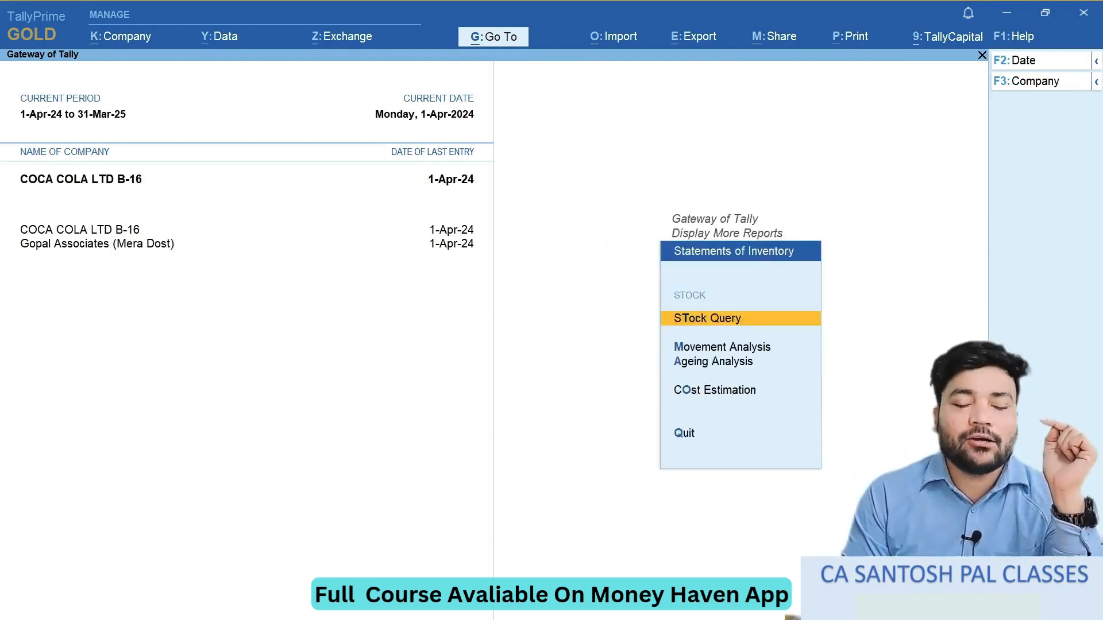
- Open the Stock Query for Rubber, check its quantities in each godown, and return to the Gateway of Tally
{"action": "key", "text": "Return"}
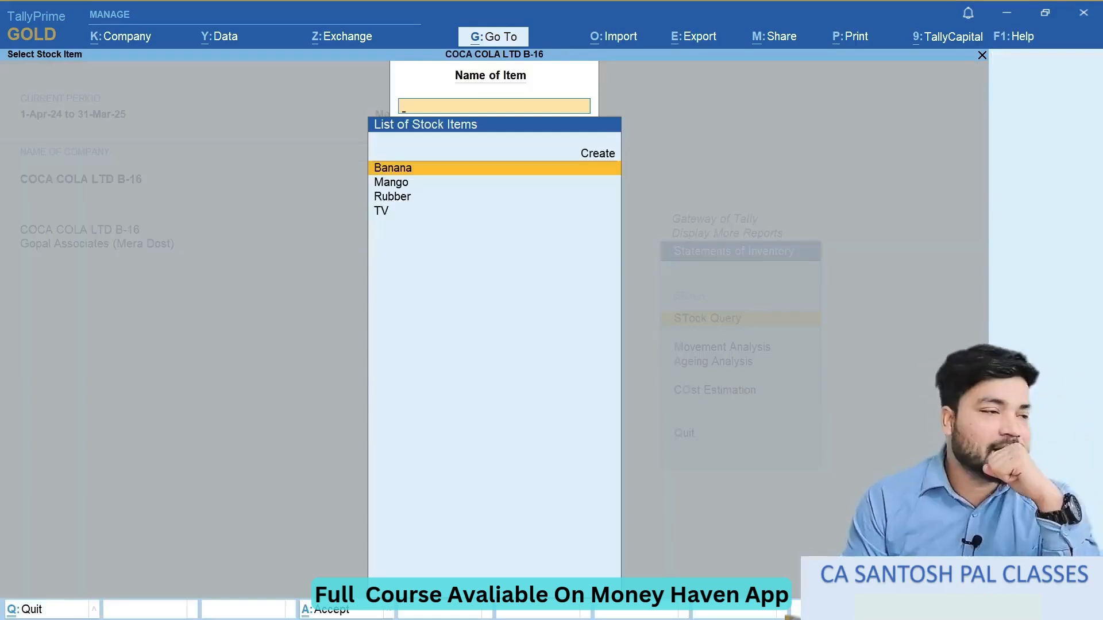
{"action": "key", "text": "Down"}
{"action": "key", "text": "Down"}
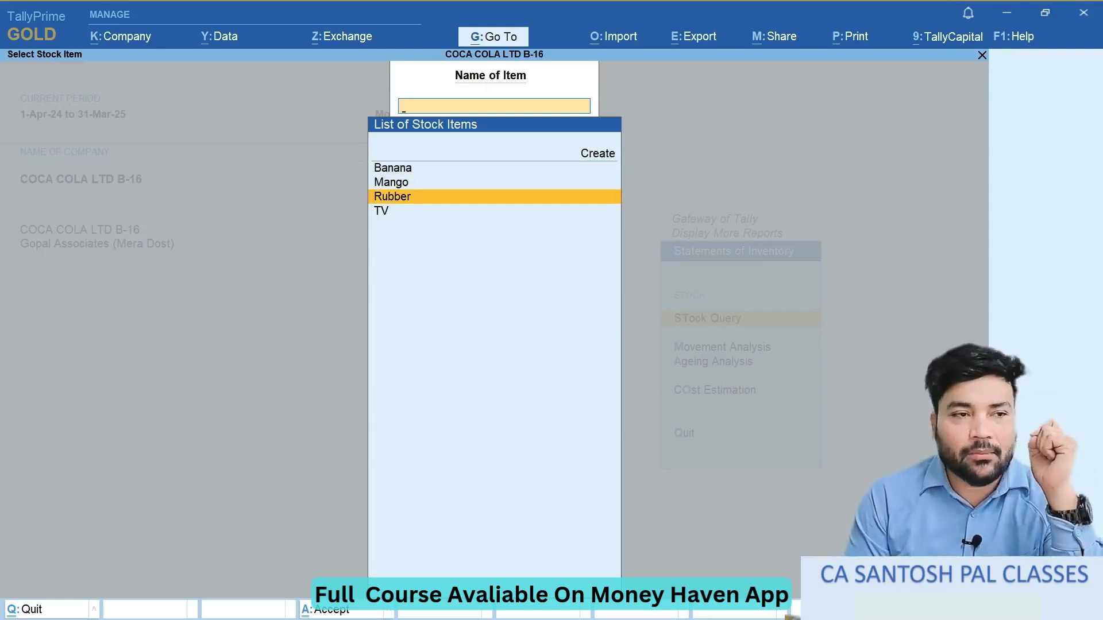
{"action": "key", "text": "Return"}
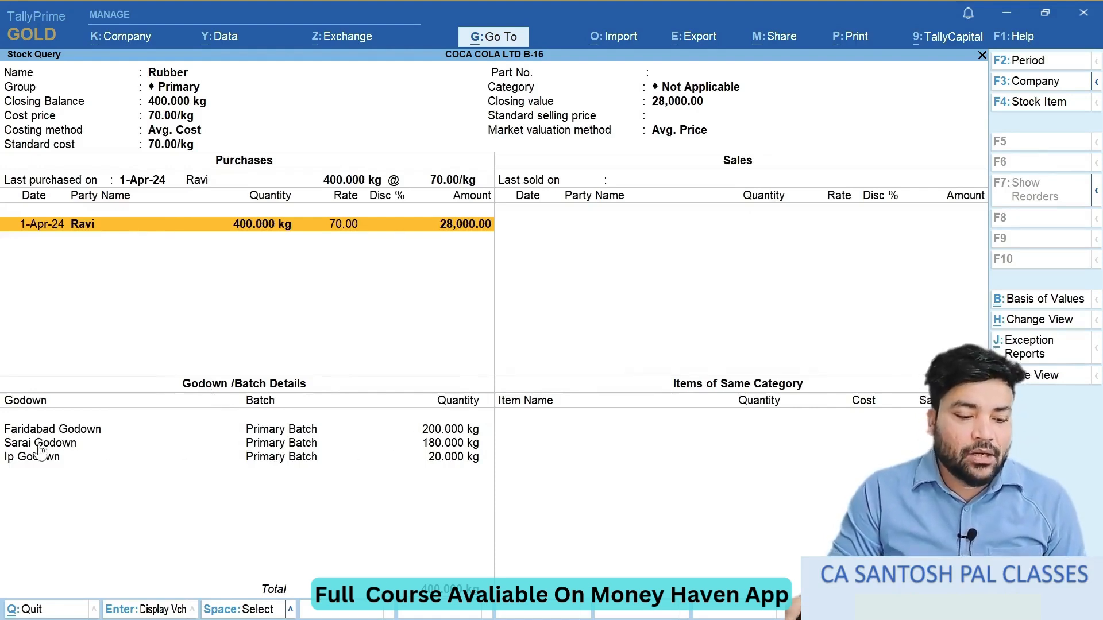
{"action": "left_click", "coordinate": [439, 462]}
{"action": "left_click", "coordinate": [443, 439]}
{"action": "left_click", "coordinate": [443, 430]}
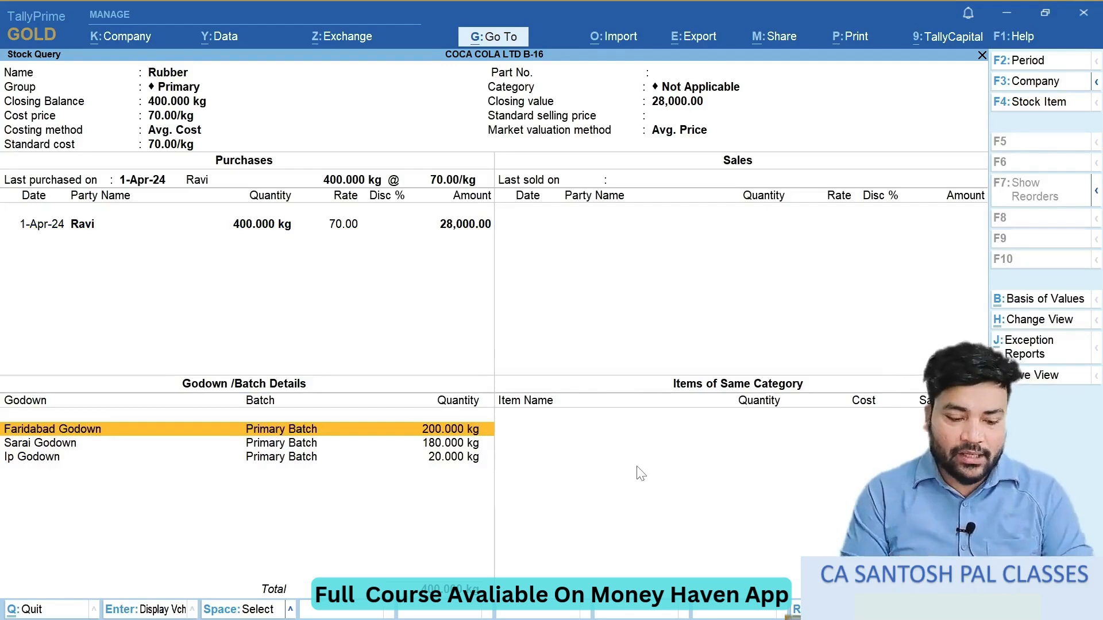
{"action": "key", "text": "Escape"}
{"action": "key", "text": "Escape"}
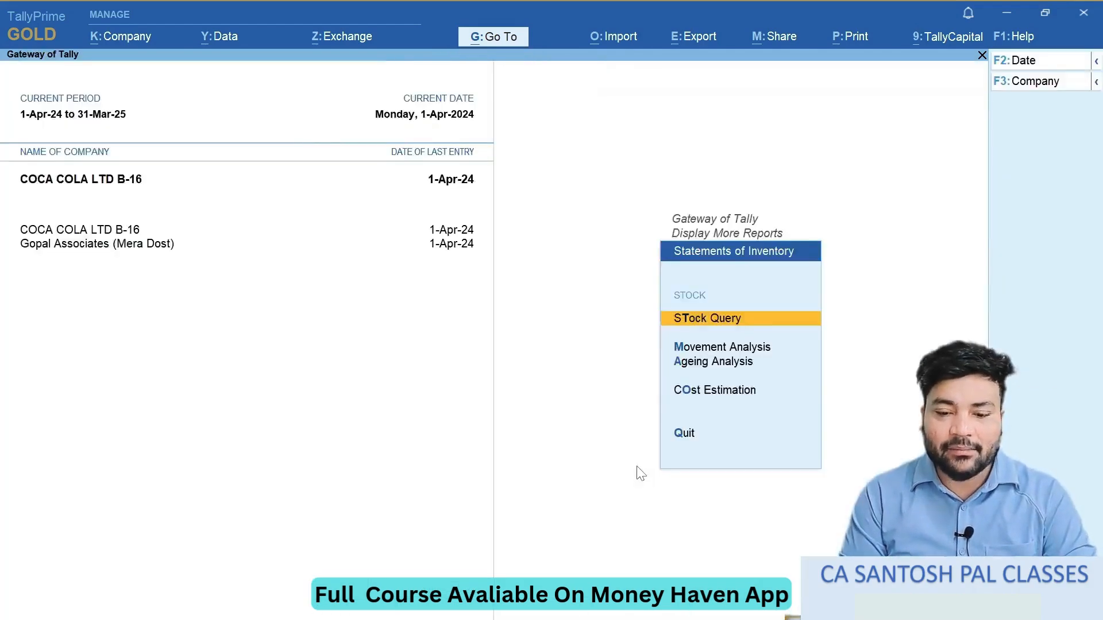
{"action": "key", "text": "Escape"}
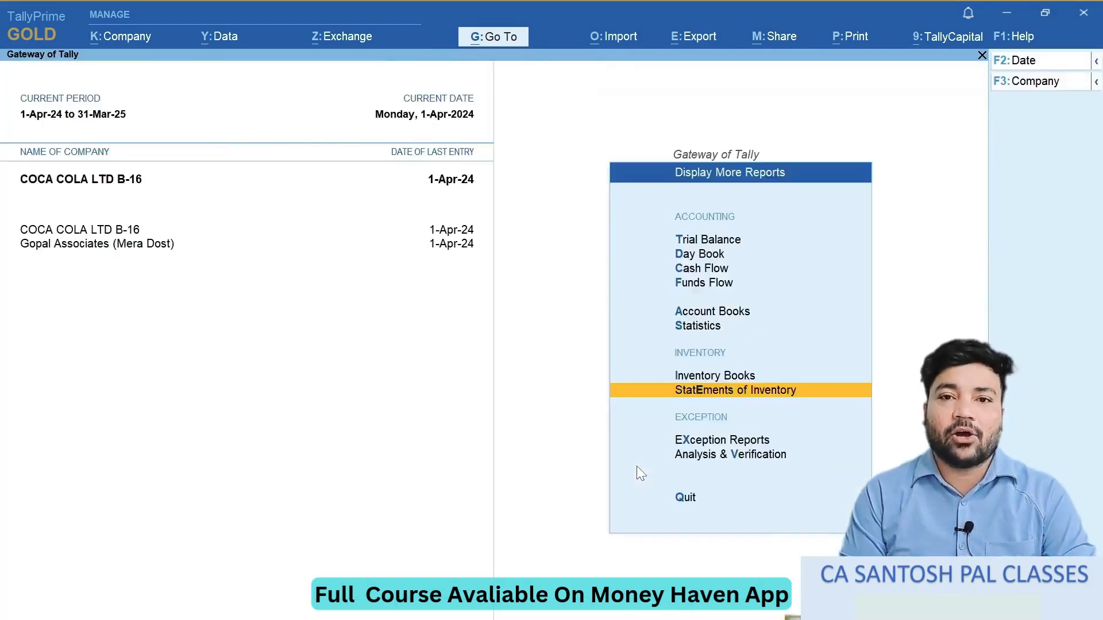
{"action": "key", "text": "Escape"}
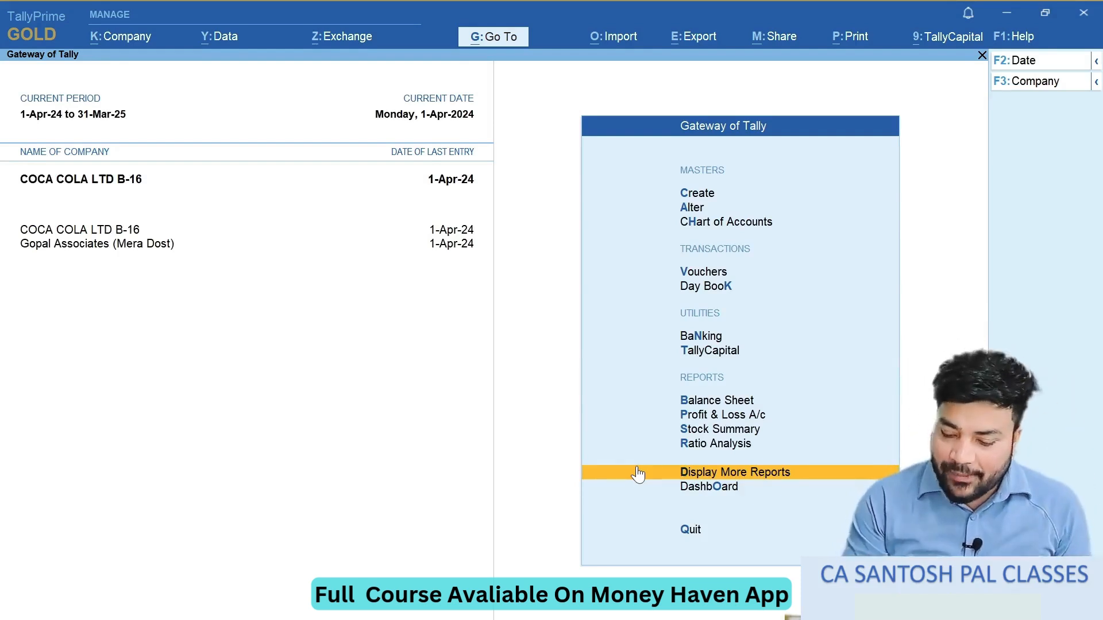
- Open the Stock Query for Mango from Statements of Inventory and check its Faridabad Godown entry
{"action": "left_click", "coordinate": [637, 474]}
{"action": "key", "text": "Down"}
{"action": "key", "text": "Down"}
{"action": "key", "text": "Down"}
{"action": "key", "text": "Down"}
{"action": "key", "text": "Down"}
{"action": "key", "text": "Down"}
{"action": "key", "text": "Down"}
{"action": "key", "text": "Return"}
{"action": "key", "text": "Down"}
{"action": "key", "text": "Up"}
{"action": "key", "text": "Return"}
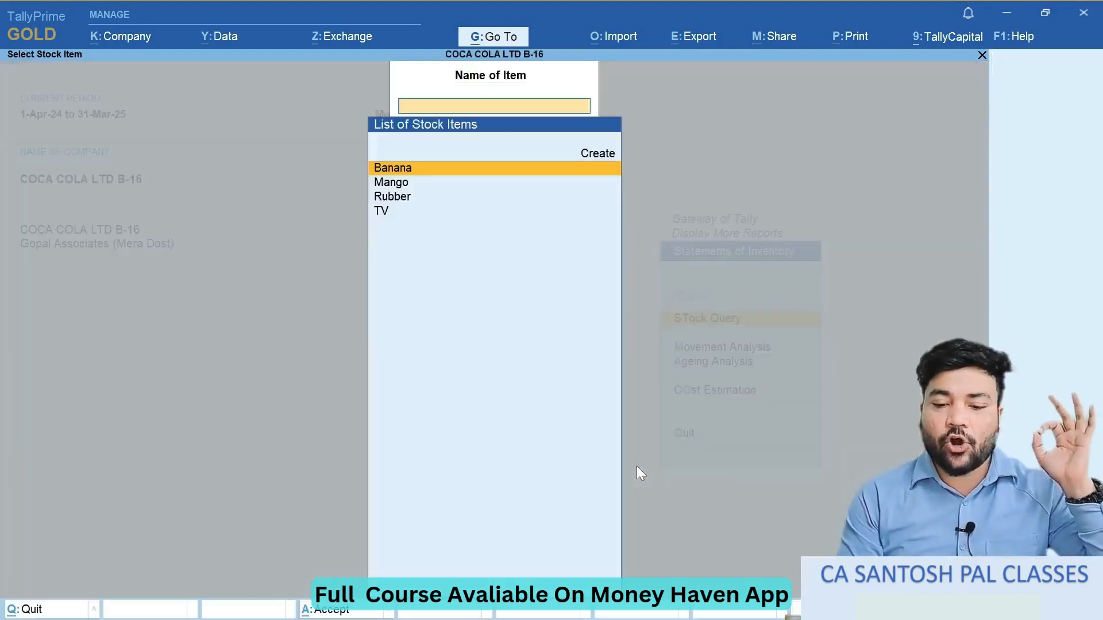
{"action": "key", "text": "Return"}
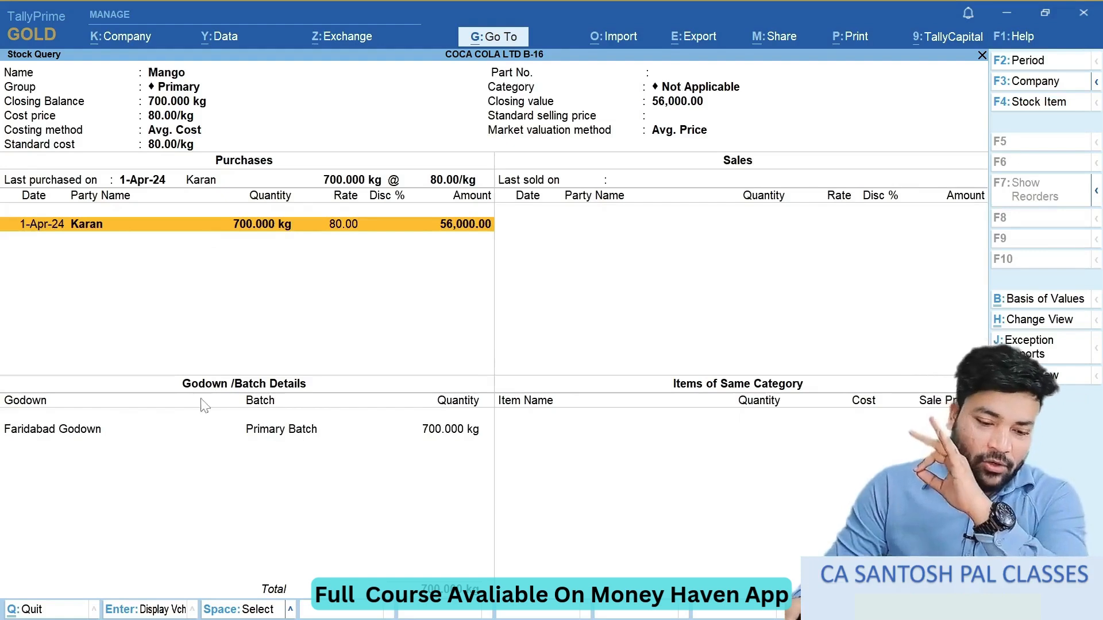
{"action": "left_click", "coordinate": [92, 431]}
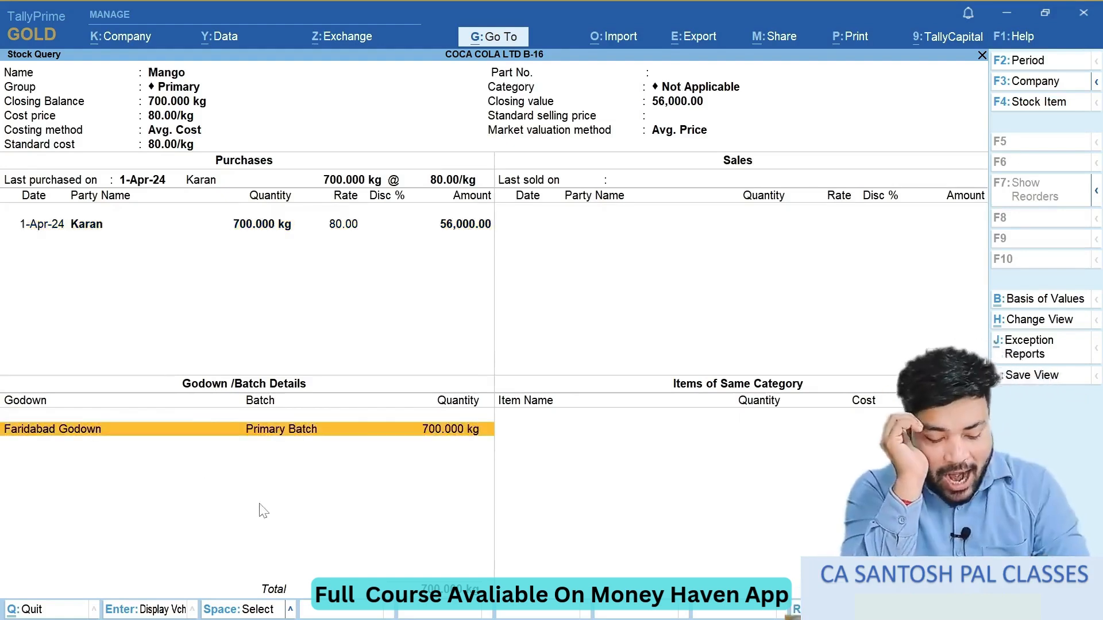
- Switch to the OneNote exercise page and handwrite item 1, "Godown", beside it with a tick and arrows leading to "Purchase" and "Sale"
{"action": "key", "text": "alt+Tab"}
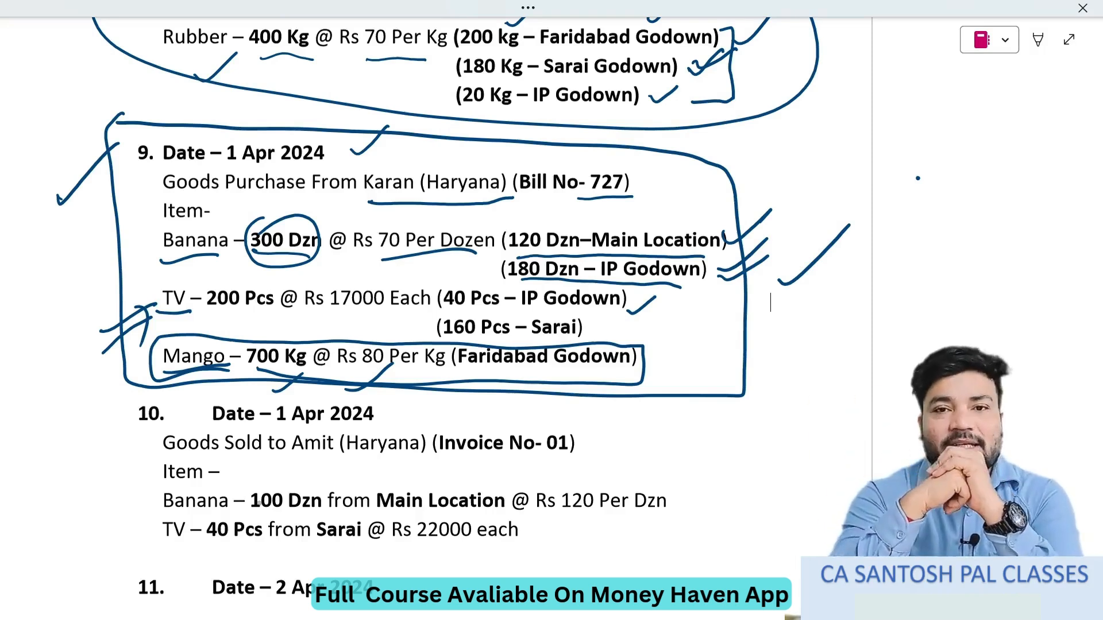
{"action": "scroll", "coordinate": [410, 310], "scroll_direction": "up", "scroll_amount": 10}
{"action": "scroll", "coordinate": [410, 310], "scroll_direction": "right", "scroll_amount": 10}
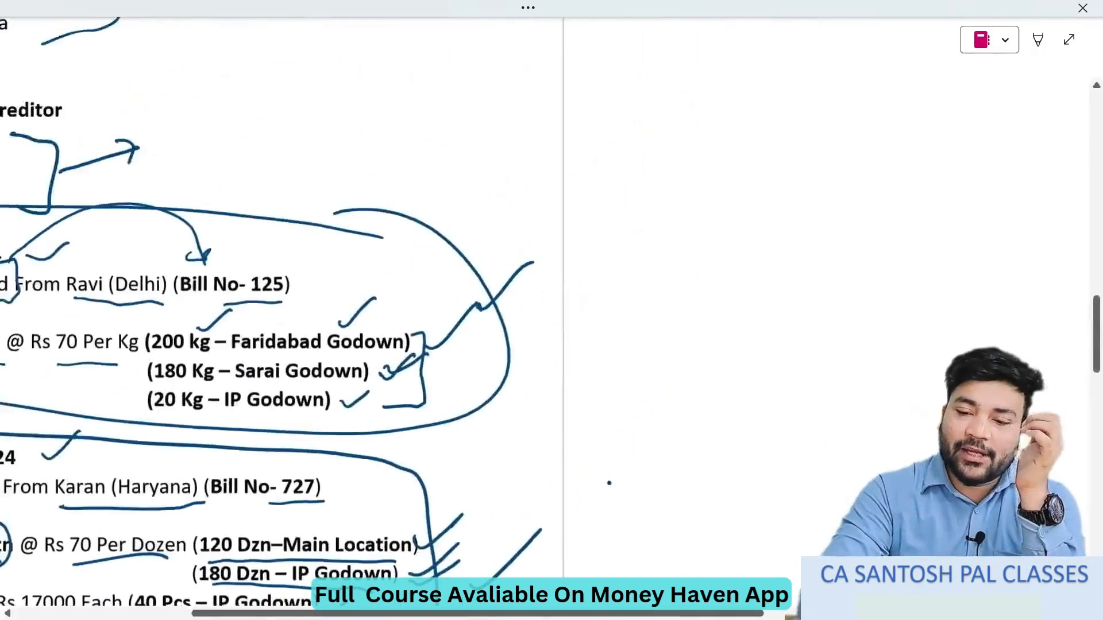
{"action": "scroll", "coordinate": [410, 311], "scroll_direction": "down", "scroll_amount": 1}
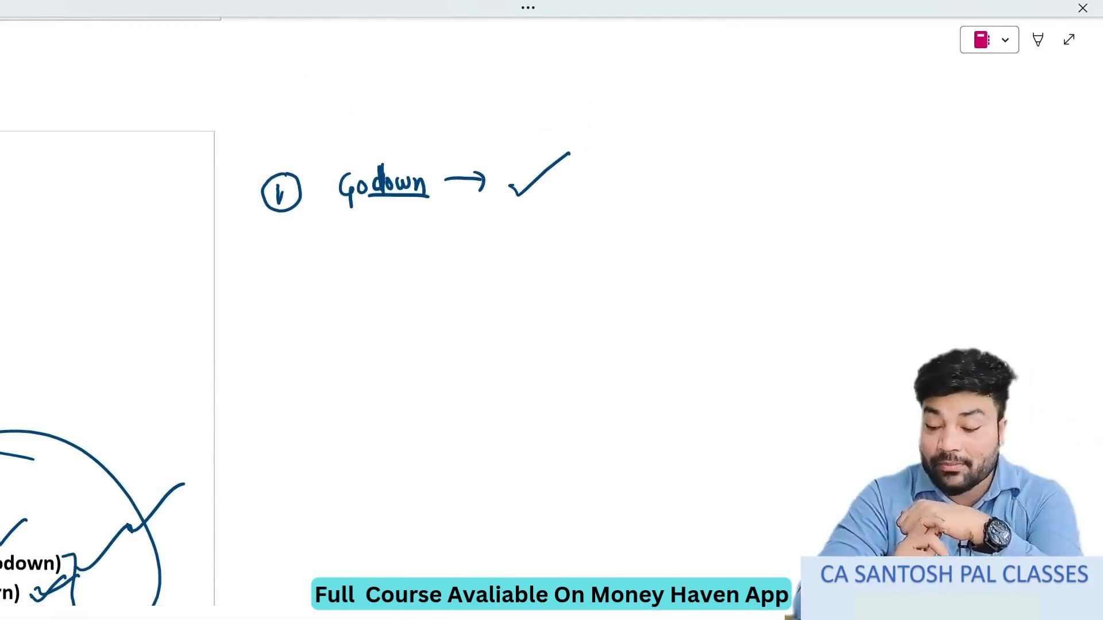
{"action": "left_click_drag", "start_coordinate": [432, 217], "coordinate": [429, 272]}
{"action": "mouse_move", "coordinate": [422, 270]}
{"action": "left_mouse_down"}
{"action": "mouse_move", "coordinate": [436, 269]}
{"action": "mouse_move", "coordinate": [423, 297]}
{"action": "left_mouse_up"}
{"action": "left_click_drag", "start_coordinate": [442, 299], "coordinate": [502, 281]}
{"action": "left_click_drag", "start_coordinate": [439, 210], "coordinate": [549, 232]}
{"action": "mouse_move", "coordinate": [572, 246]}
{"action": "left_mouse_down"}
{"action": "mouse_move", "coordinate": [561, 260]}
{"action": "mouse_move", "coordinate": [605, 253]}
{"action": "left_mouse_up"}
- Handwrite item 2, "Stock Query", below the Godown note, with a circled number, an arrow and a tick
{"action": "mouse_move", "coordinate": [286, 371]}
{"action": "left_mouse_down"}
{"action": "mouse_move", "coordinate": [305, 387]}
{"action": "mouse_move", "coordinate": [295, 364]}
{"action": "left_mouse_up"}
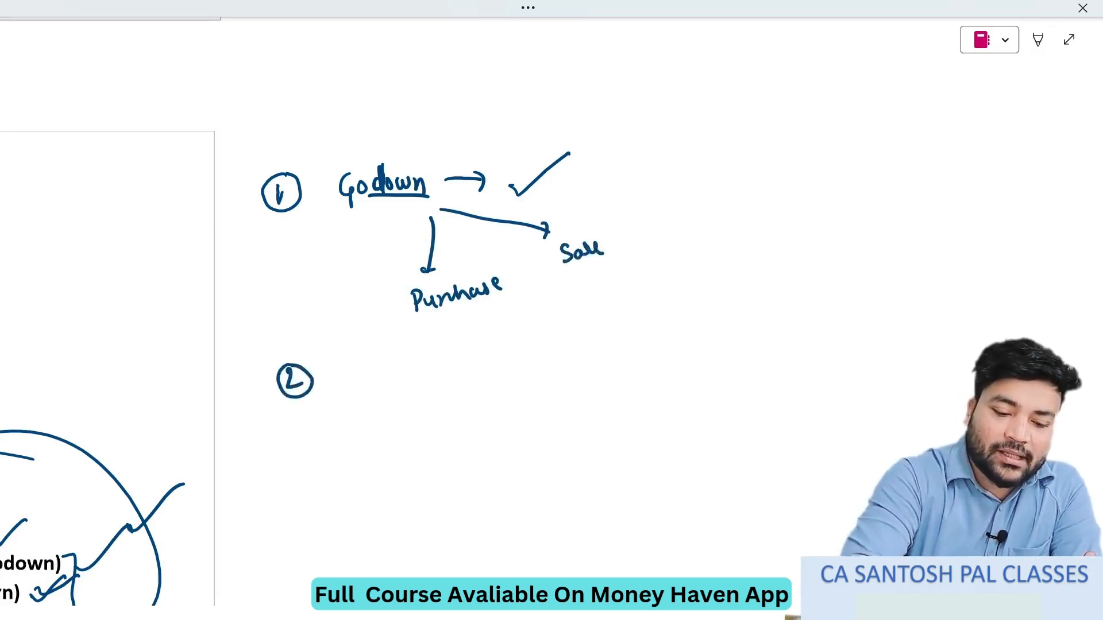
{"action": "scroll", "coordinate": [530, 446], "scroll_direction": "down", "scroll_amount": 1}
{"action": "mouse_move", "coordinate": [361, 326]}
{"action": "left_mouse_down"}
{"action": "mouse_move", "coordinate": [361, 353]}
{"action": "mouse_move", "coordinate": [348, 355]}
{"action": "mouse_move", "coordinate": [409, 347]}
{"action": "left_mouse_up"}
{"action": "left_click_drag", "start_coordinate": [437, 330], "coordinate": [488, 357]}
{"action": "left_click_drag", "start_coordinate": [509, 340], "coordinate": [535, 339]}
{"action": "left_click_drag", "start_coordinate": [564, 336], "coordinate": [597, 321]}
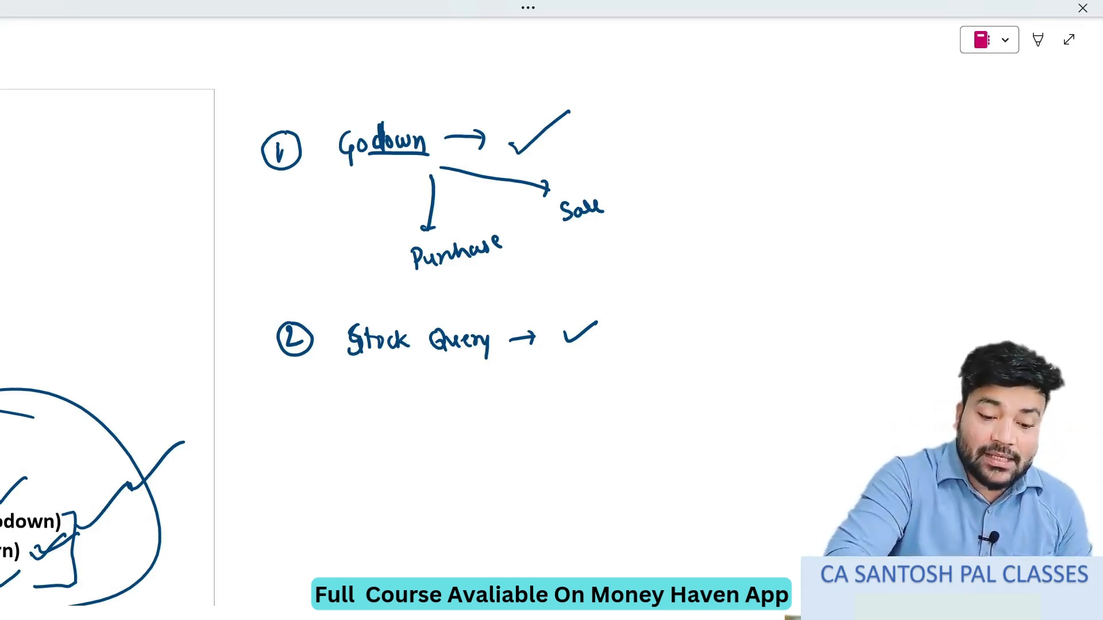
- Handwrite item 3, "Transfer", below the Stock Query note, with a circled number and a tick
{"action": "mouse_move", "coordinate": [298, 417]}
{"action": "left_mouse_down"}
{"action": "mouse_move", "coordinate": [297, 436]}
{"action": "mouse_move", "coordinate": [302, 409]}
{"action": "left_mouse_up"}
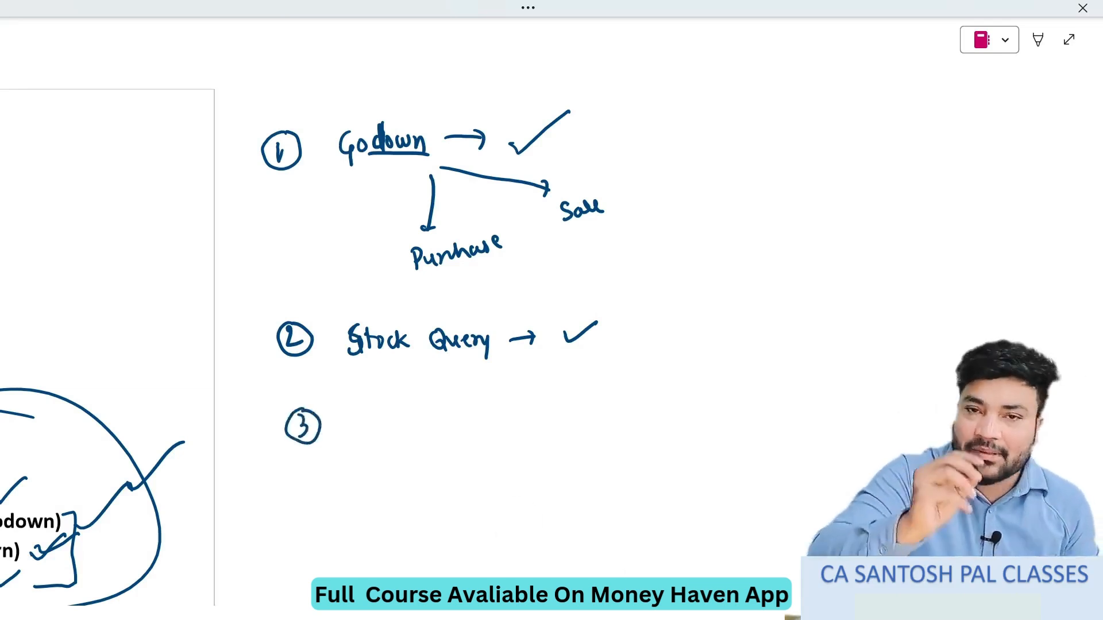
{"action": "left_click_drag", "start_coordinate": [365, 430], "coordinate": [377, 423]}
{"action": "mouse_move", "coordinate": [380, 413]}
{"action": "left_mouse_down"}
{"action": "mouse_move", "coordinate": [382, 429]}
{"action": "mouse_move", "coordinate": [409, 408]}
{"action": "left_mouse_up"}
{"action": "mouse_move", "coordinate": [406, 410]}
{"action": "left_mouse_down"}
{"action": "mouse_move", "coordinate": [408, 434]}
{"action": "mouse_move", "coordinate": [459, 432]}
{"action": "left_mouse_up"}
{"action": "mouse_move", "coordinate": [466, 415]}
{"action": "left_mouse_down"}
{"action": "mouse_move", "coordinate": [463, 433]}
{"action": "mouse_move", "coordinate": [543, 404]}
{"action": "left_mouse_up"}
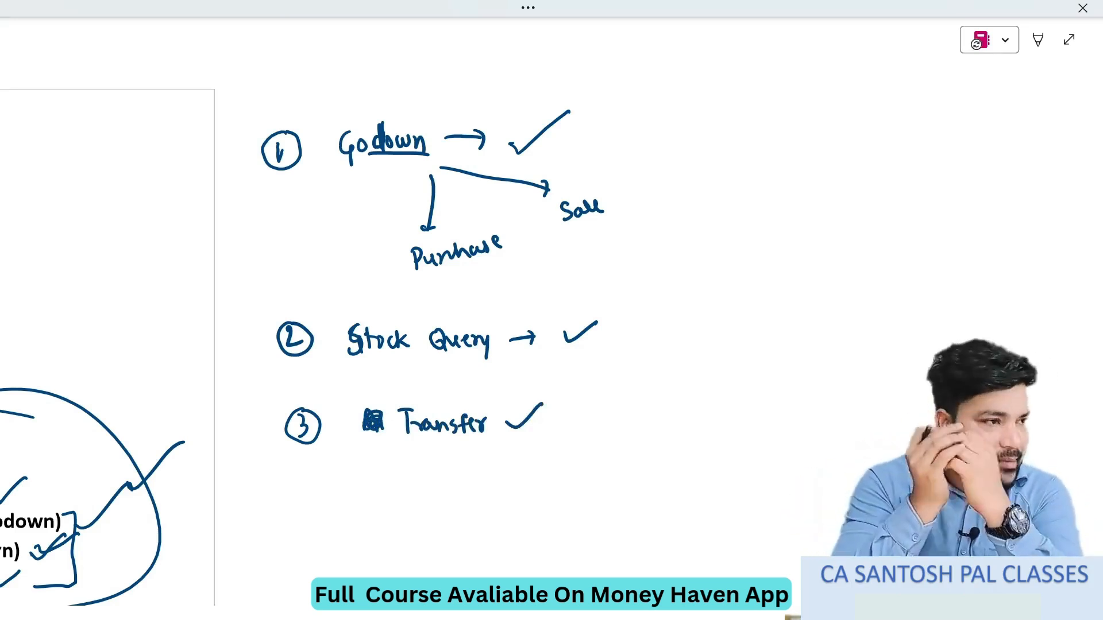
- Add a ticked item 4, "Normal Loss", and draw a box around the four-item list with a large tick beside it
{"action": "mouse_move", "coordinate": [306, 486]}
{"action": "left_mouse_down"}
{"action": "mouse_move", "coordinate": [313, 504]}
{"action": "mouse_move", "coordinate": [307, 475]}
{"action": "mouse_move", "coordinate": [321, 495]}
{"action": "mouse_move", "coordinate": [373, 480]}
{"action": "mouse_move", "coordinate": [417, 495]}
{"action": "mouse_move", "coordinate": [476, 480]}
{"action": "mouse_move", "coordinate": [497, 488]}
{"action": "mouse_move", "coordinate": [562, 454]}
{"action": "left_mouse_up"}
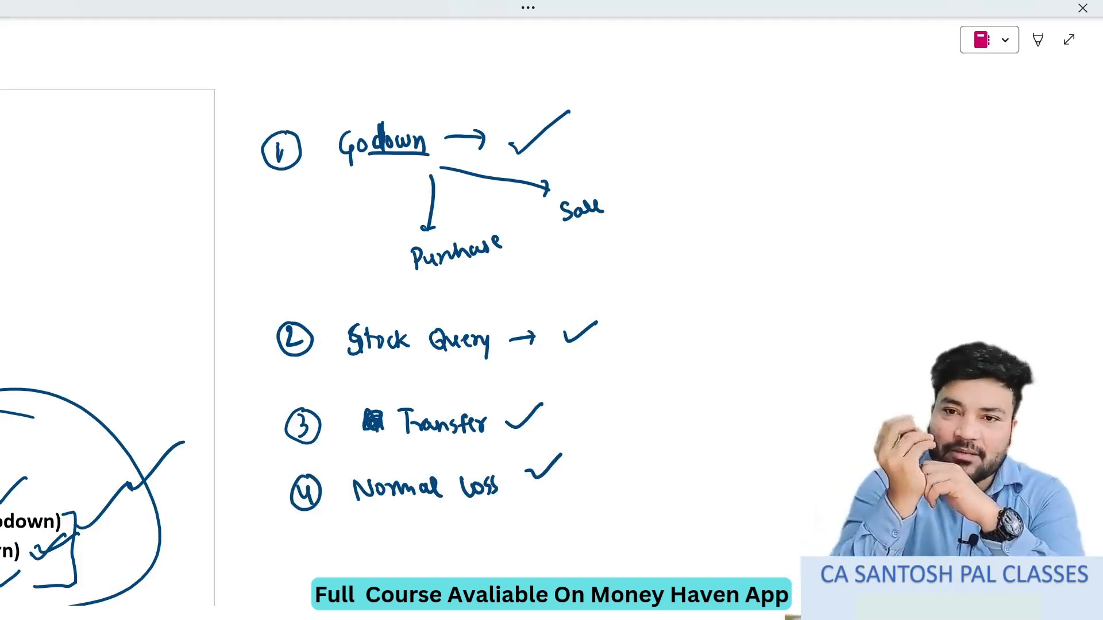
{"action": "mouse_move", "coordinate": [248, 77]}
{"action": "left_mouse_down"}
{"action": "mouse_move", "coordinate": [236, 491]}
{"action": "mouse_move", "coordinate": [657, 449]}
{"action": "mouse_move", "coordinate": [361, 91]}
{"action": "mouse_move", "coordinate": [238, 96]}
{"action": "left_mouse_up"}
{"action": "left_click_drag", "start_coordinate": [648, 261], "coordinate": [748, 202]}
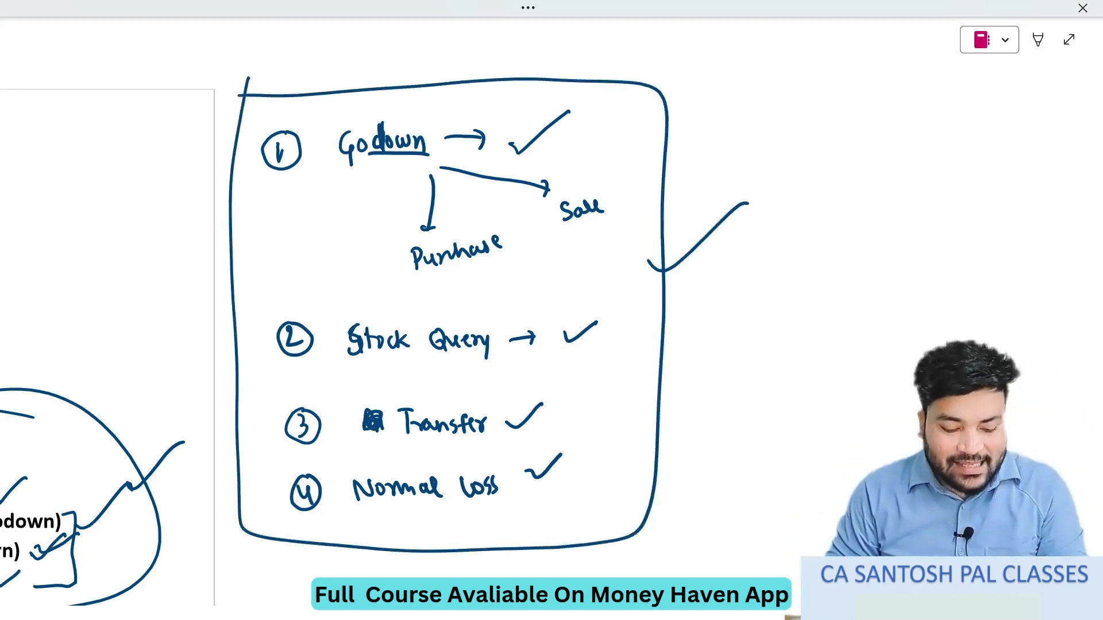
- Switch to TallyPrime, minimise the OBS window, and close the Mango Stock Query back to Display More Reports
{"action": "key", "text": "alt+Tab"}
{"action": "key", "text": "alt+Tab"}
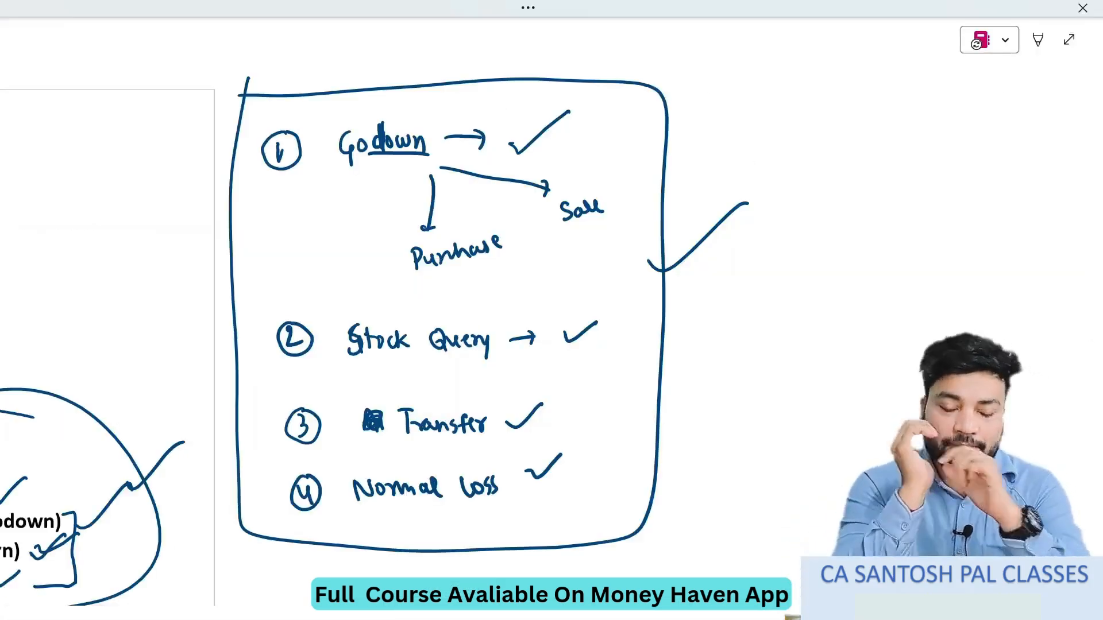
{"action": "key", "text": "alt+Tab"}
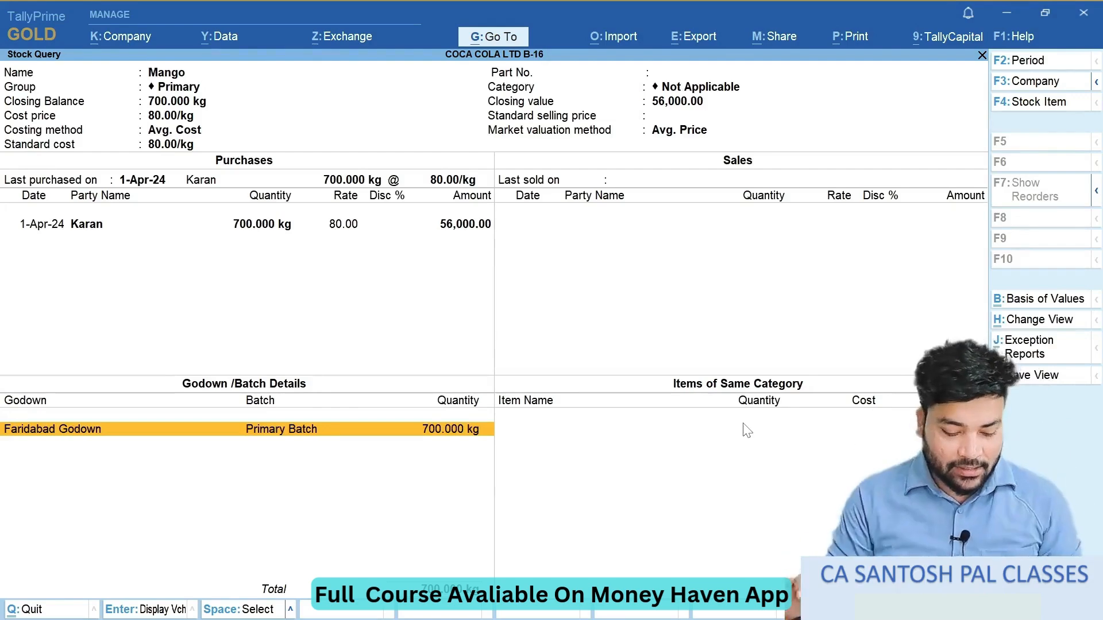
{"action": "key", "text": "alt+Tab"}
{"action": "key", "text": "alt+Tab"}
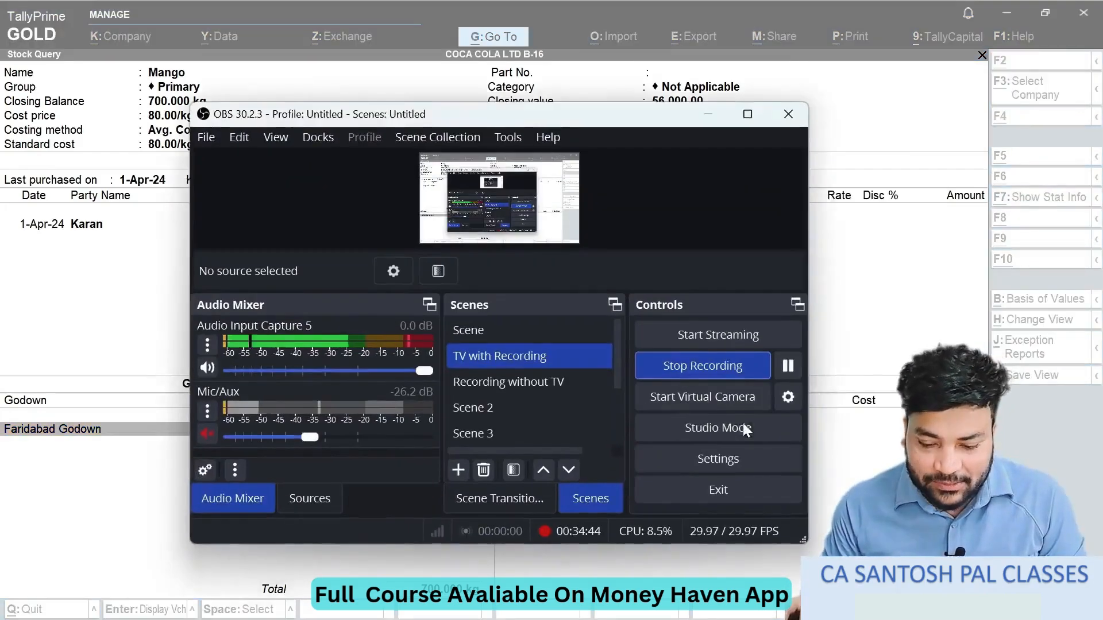
{"action": "left_click", "coordinate": [708, 113]}
{"action": "key", "text": "Escape"}
{"action": "key", "text": "Escape"}
{"action": "key", "text": "Escape"}
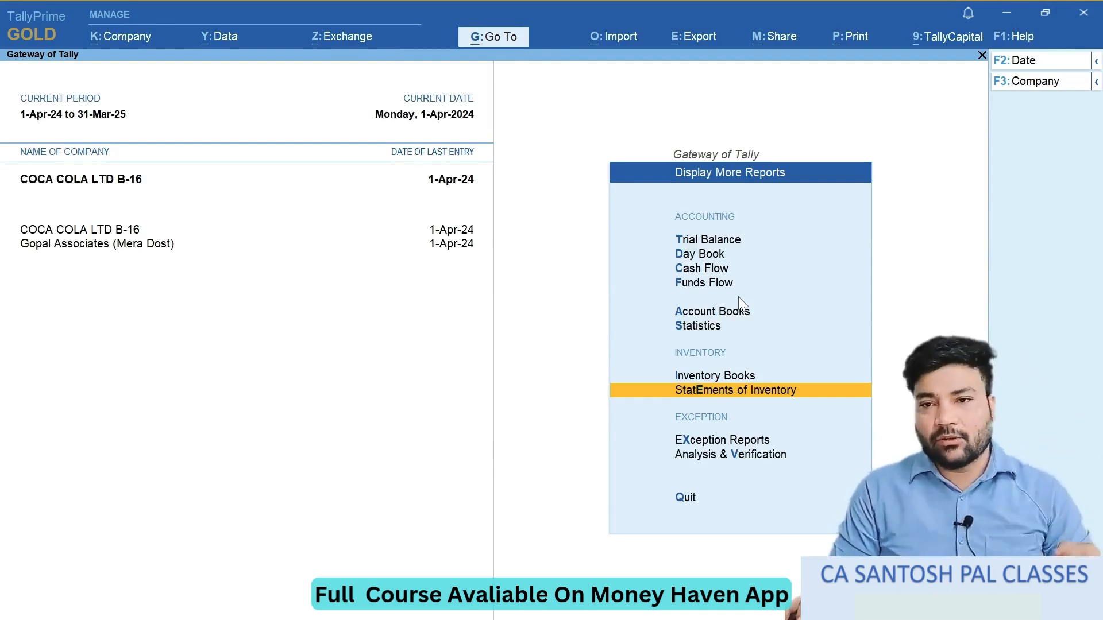
- Switch to OneNote and mark up exercise item 10: underline the customer and state, and circle and tick the invoice number
{"action": "key", "text": "alt+Tab"}
{"action": "key", "text": "alt+Tab"}
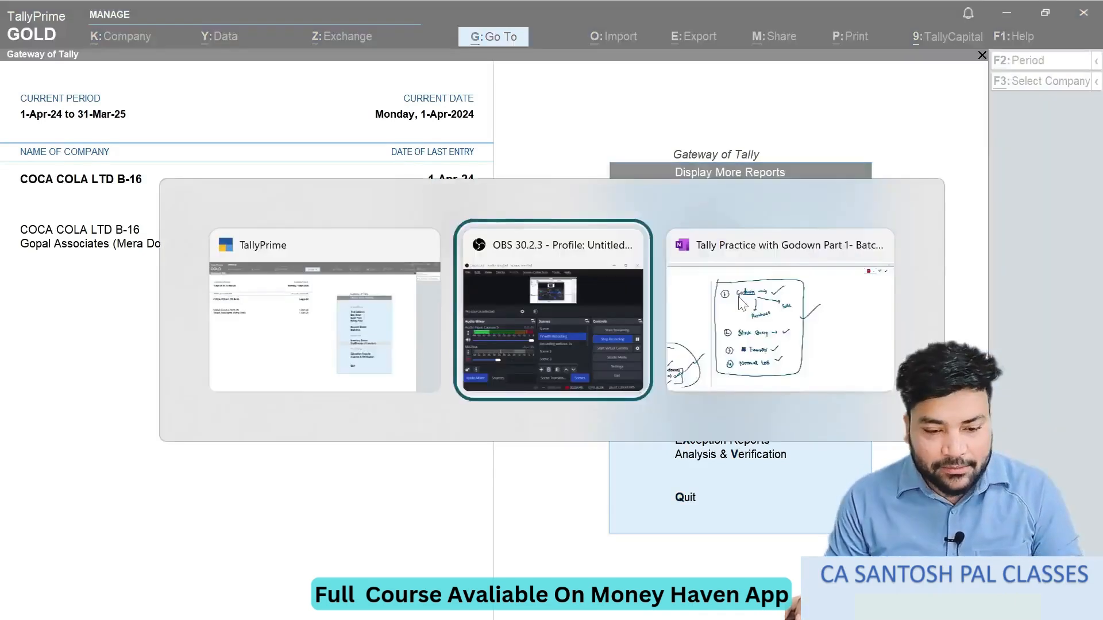
{"action": "scroll", "coordinate": [639, 287], "scroll_direction": "left", "scroll_amount": 5}
{"action": "scroll", "coordinate": [640, 288], "scroll_direction": "down", "scroll_amount": 15}
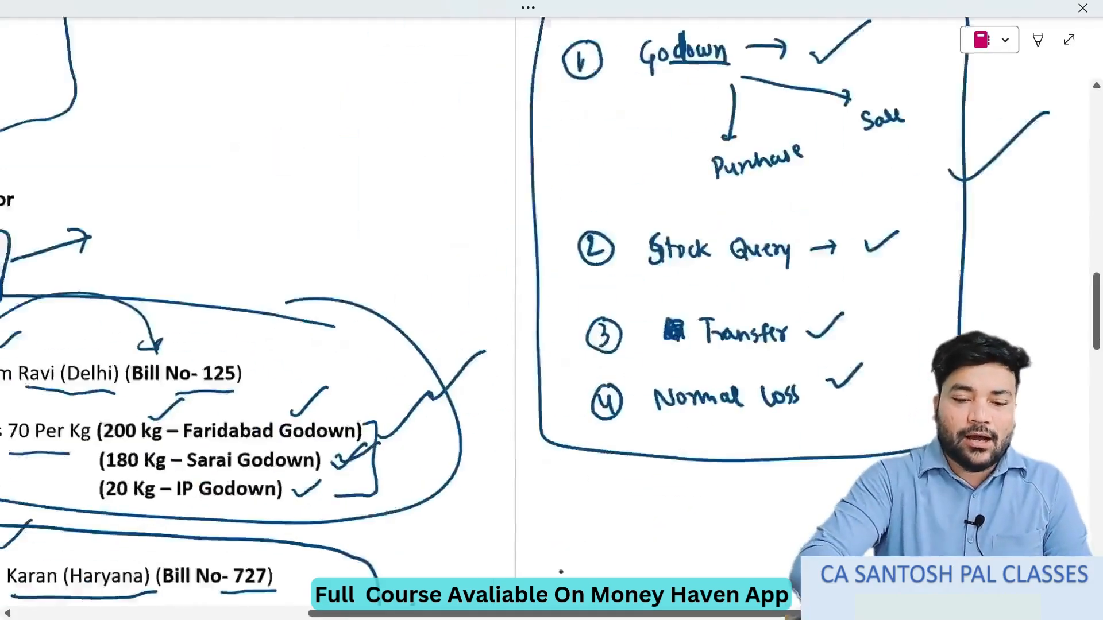
{"action": "scroll", "coordinate": [505, 311], "scroll_direction": "up", "scroll_amount": 1}
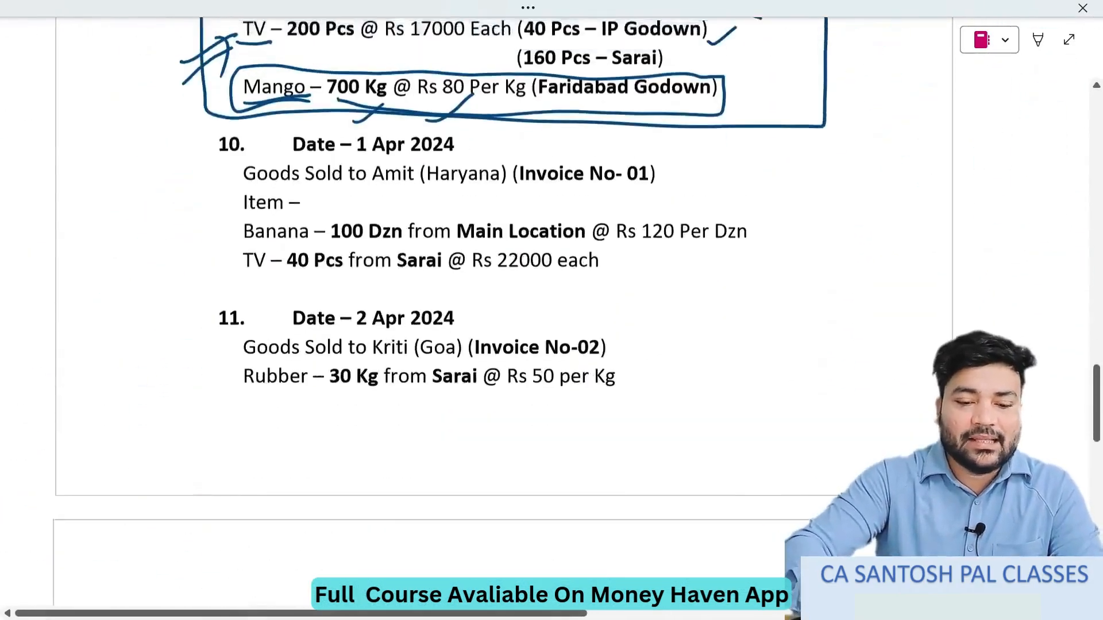
{"action": "scroll", "coordinate": [505, 310], "scroll_direction": "up", "scroll_amount": 2}
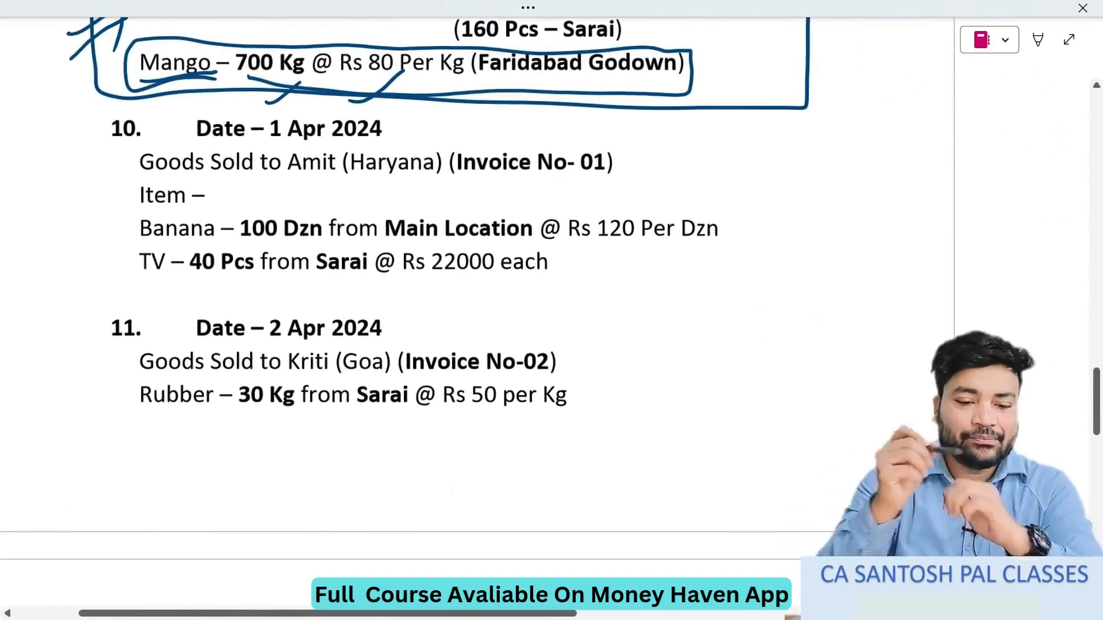
{"action": "left_click_drag", "start_coordinate": [289, 179], "coordinate": [434, 181]}
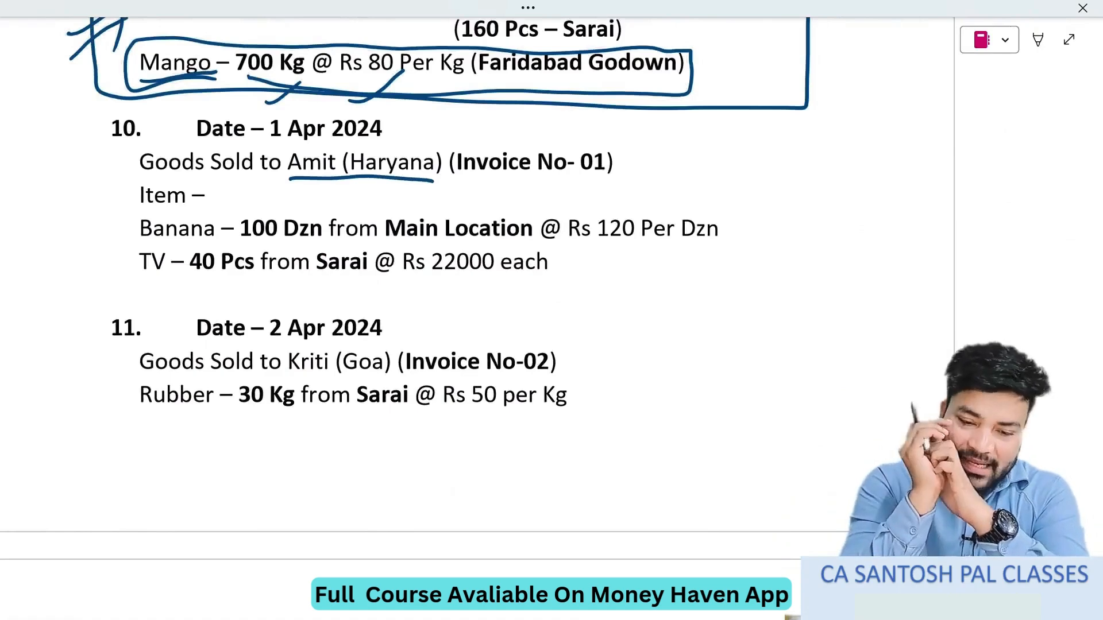
{"action": "mouse_move", "coordinate": [592, 137]}
{"action": "left_mouse_down"}
{"action": "mouse_move", "coordinate": [634, 163]}
{"action": "mouse_move", "coordinate": [583, 138]}
{"action": "left_mouse_up"}
{"action": "left_click_drag", "start_coordinate": [634, 150], "coordinate": [679, 122]}
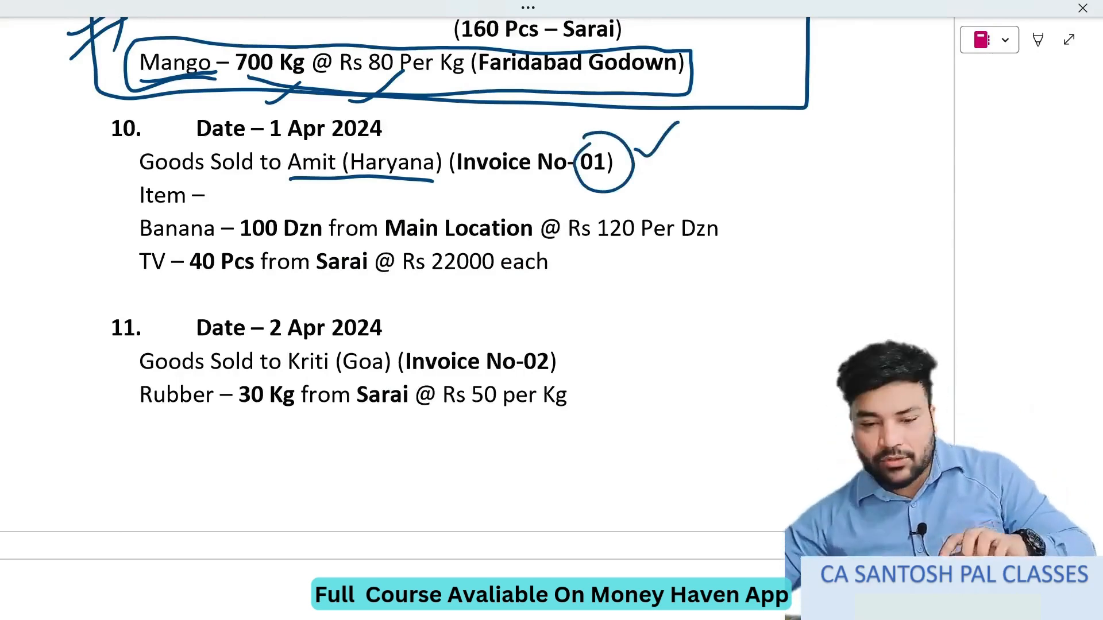
- Handwrite item 5, "Sale Invoice No. Change", below the boxed topic list, with a circled number and a tick
{"action": "scroll", "coordinate": [431, 310], "scroll_direction": "right", "scroll_amount": 15}
{"action": "scroll", "coordinate": [431, 310], "scroll_direction": "up", "scroll_amount": 10}
{"action": "scroll", "coordinate": [431, 310], "scroll_direction": "left", "scroll_amount": 2}
{"action": "scroll", "coordinate": [431, 310], "scroll_direction": "up", "scroll_amount": 5}
{"action": "scroll", "coordinate": [430, 310], "scroll_direction": "left", "scroll_amount": 1}
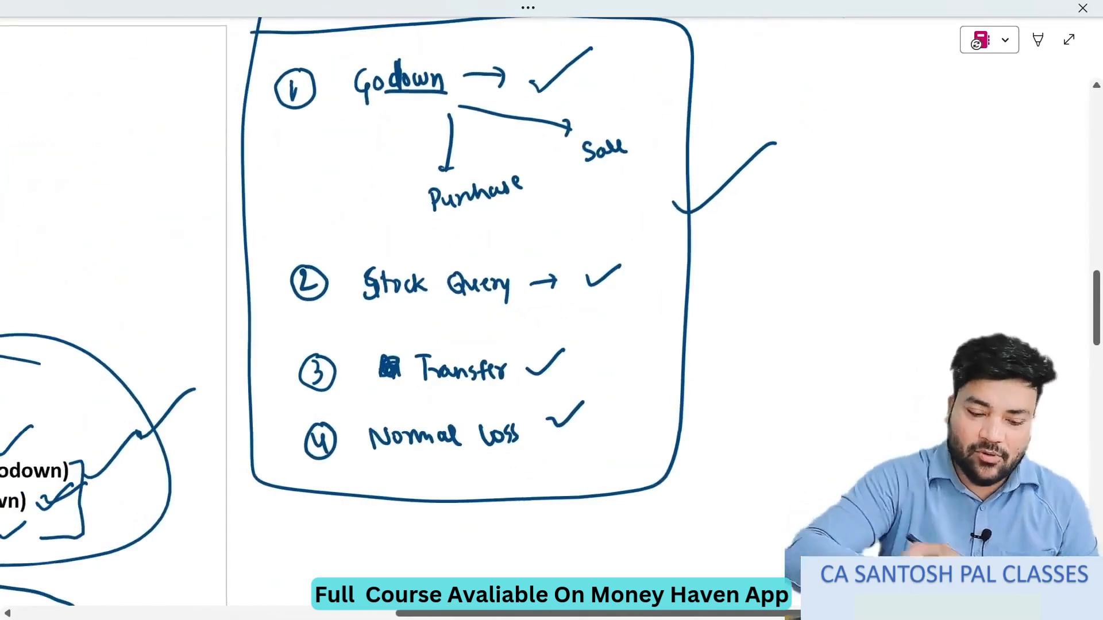
{"action": "mouse_move", "coordinate": [328, 521]}
{"action": "left_mouse_down"}
{"action": "mouse_move", "coordinate": [331, 538]}
{"action": "mouse_move", "coordinate": [333, 518]}
{"action": "left_mouse_up"}
{"action": "left_click_drag", "start_coordinate": [323, 511], "coordinate": [327, 510]}
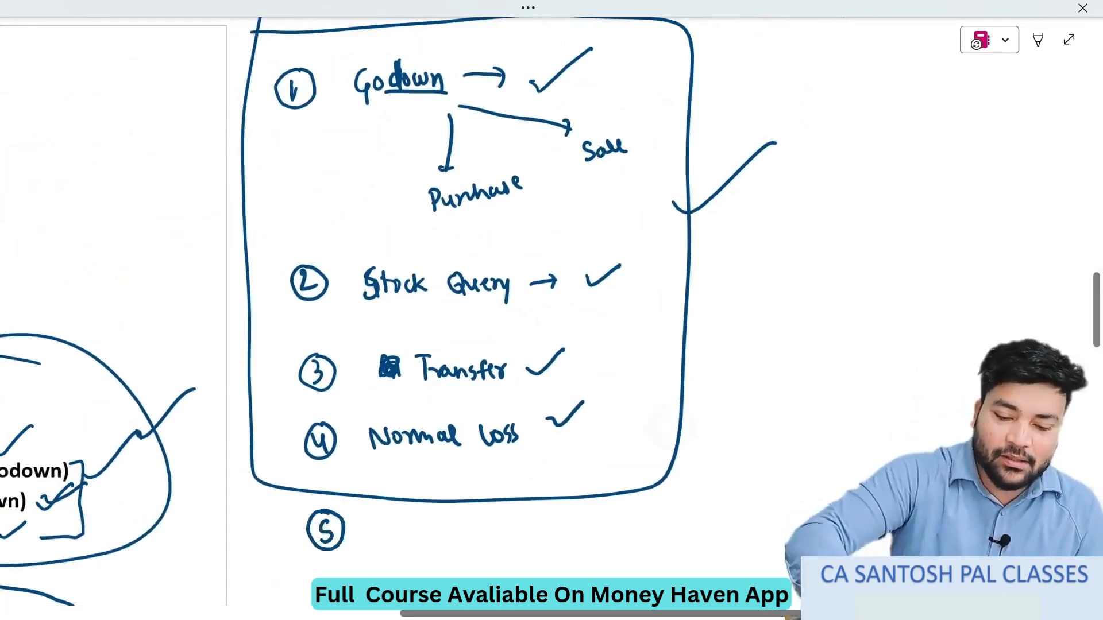
{"action": "scroll", "coordinate": [459, 315], "scroll_direction": "down", "scroll_amount": 2}
{"action": "mouse_move", "coordinate": [379, 451]}
{"action": "left_mouse_down"}
{"action": "mouse_move", "coordinate": [429, 460]}
{"action": "mouse_move", "coordinate": [698, 434]}
{"action": "left_mouse_up"}
{"action": "left_click_drag", "start_coordinate": [711, 432], "coordinate": [743, 411]}
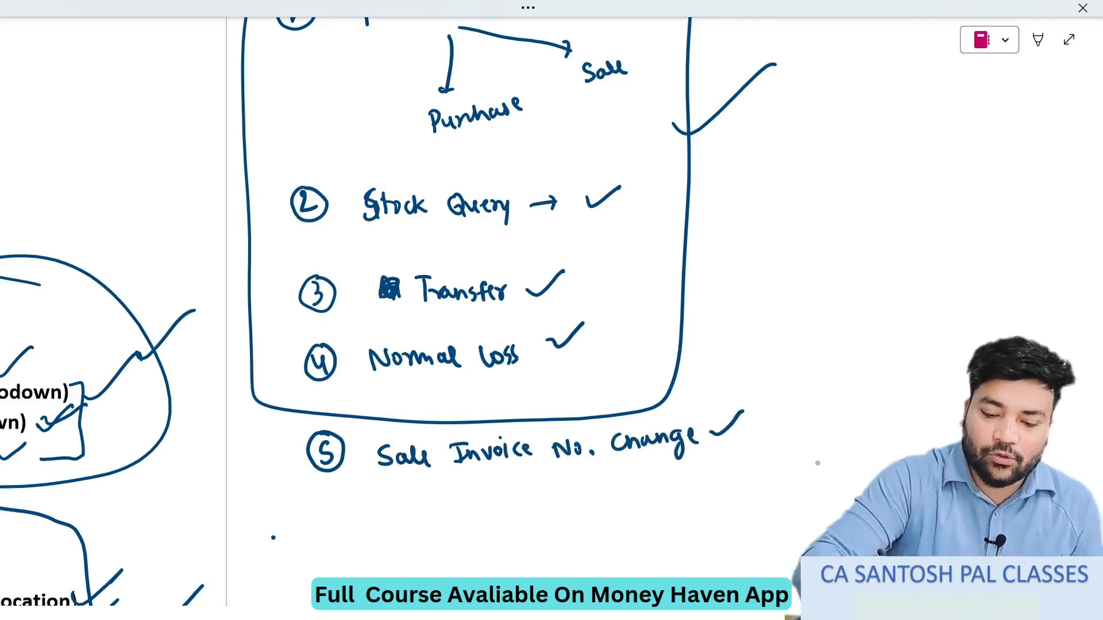
- Add ticks beside the invoice number, the Banana line and the TV line of exercise item 10
{"action": "scroll", "coordinate": [459, 310], "scroll_direction": "up", "scroll_amount": 4}
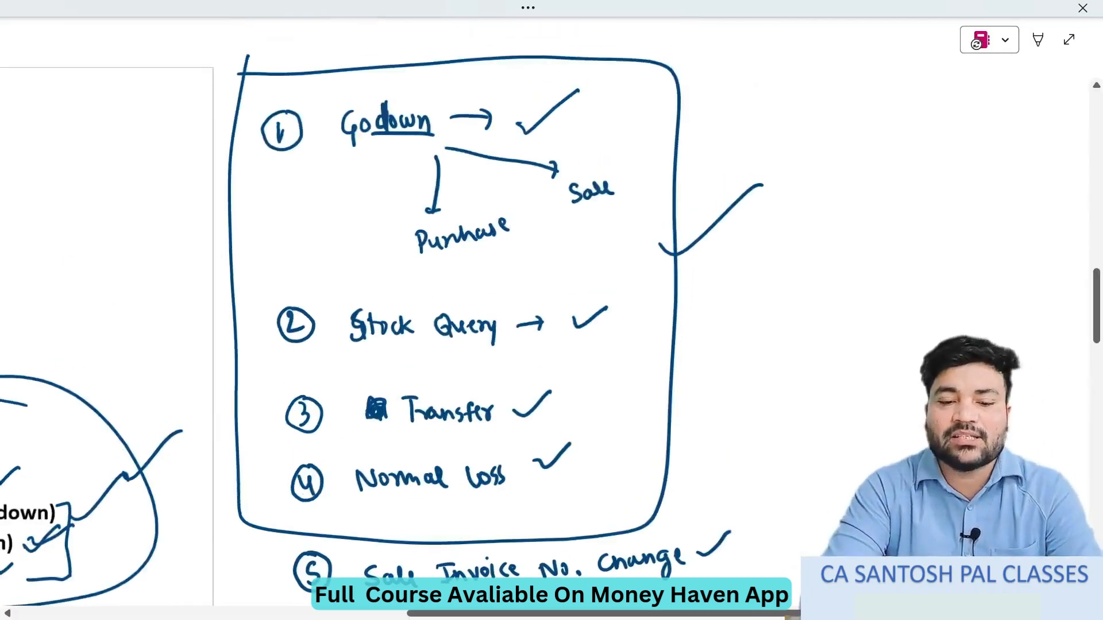
{"action": "scroll", "coordinate": [460, 310], "scroll_direction": "right", "scroll_amount": 1}
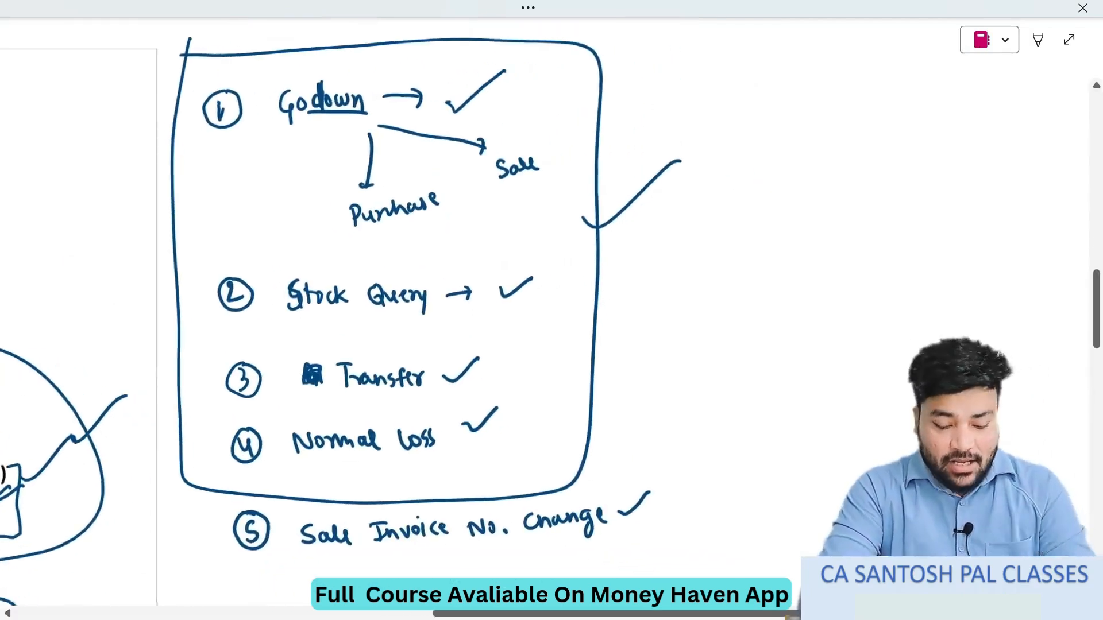
{"action": "key", "text": "alt+Tab"}
{"action": "key", "text": "alt+Tab"}
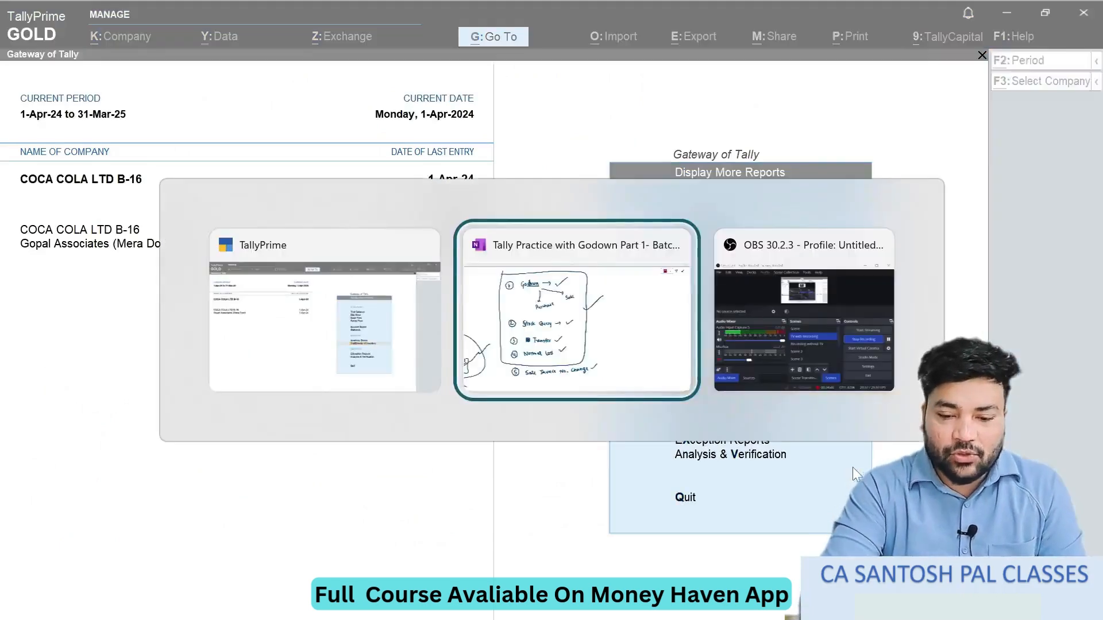
{"action": "scroll", "coordinate": [552, 310], "scroll_direction": "left", "scroll_amount": 8}
{"action": "scroll", "coordinate": [551, 310], "scroll_direction": "down", "scroll_amount": 5}
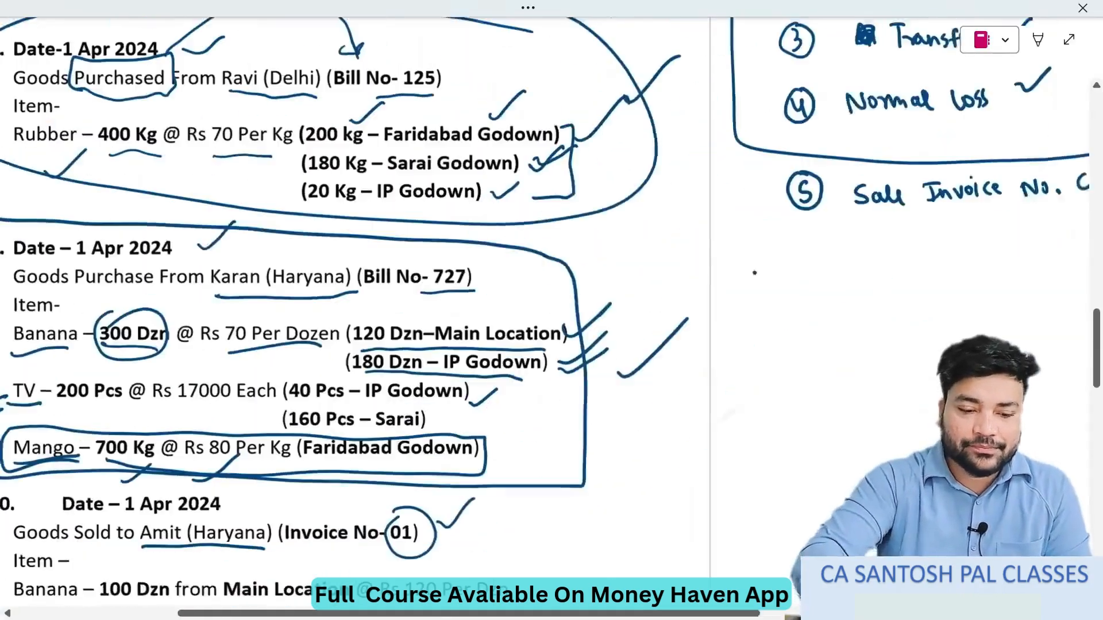
{"action": "scroll", "coordinate": [766, 267], "scroll_direction": "left", "scroll_amount": 4}
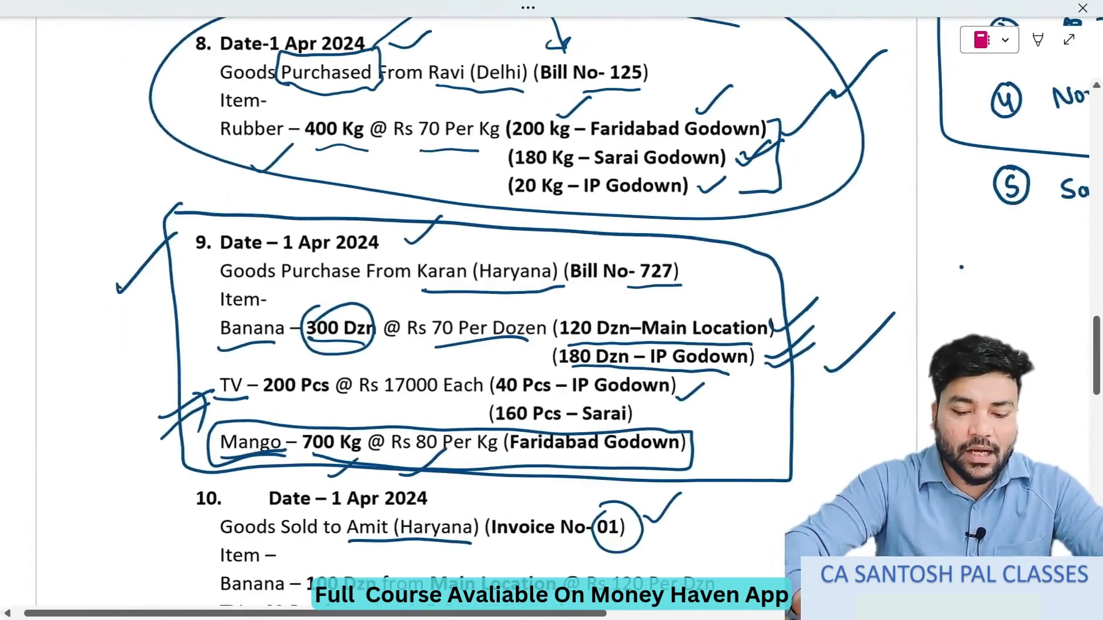
{"action": "scroll", "coordinate": [767, 267], "scroll_direction": "down", "scroll_amount": 5}
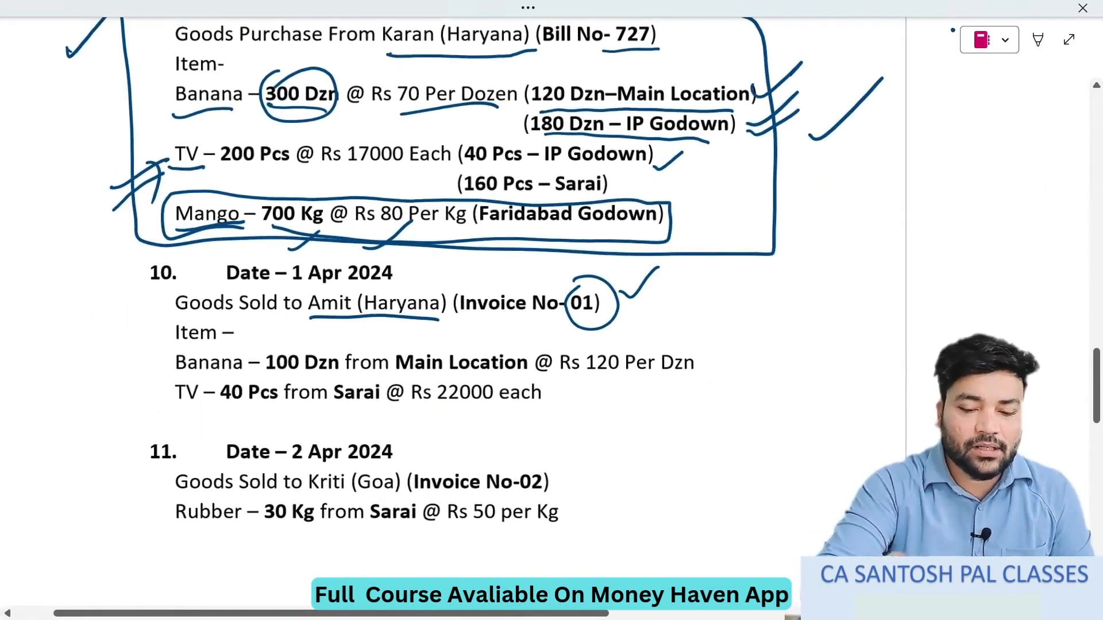
{"action": "left_click_drag", "start_coordinate": [647, 310], "coordinate": [678, 283]}
{"action": "left_click_drag", "start_coordinate": [711, 361], "coordinate": [749, 347]}
{"action": "left_click_drag", "start_coordinate": [592, 399], "coordinate": [628, 379]}
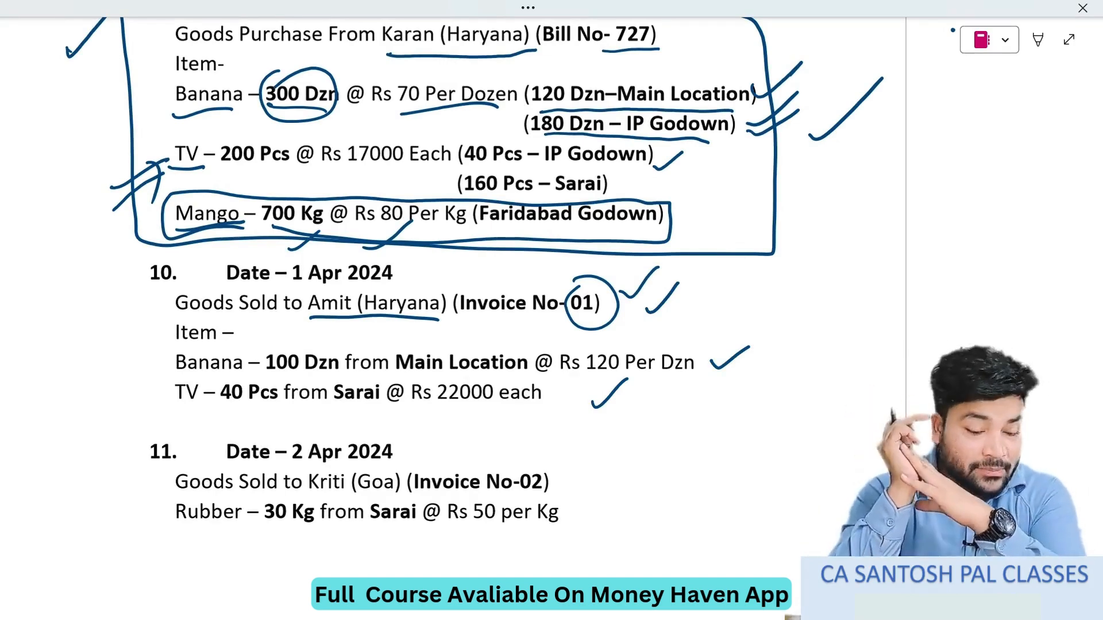
- Switch to TallyPrime, return to the Gateway of Tally and open a new Sales voucher
{"action": "key", "text": "alt+Tab"}
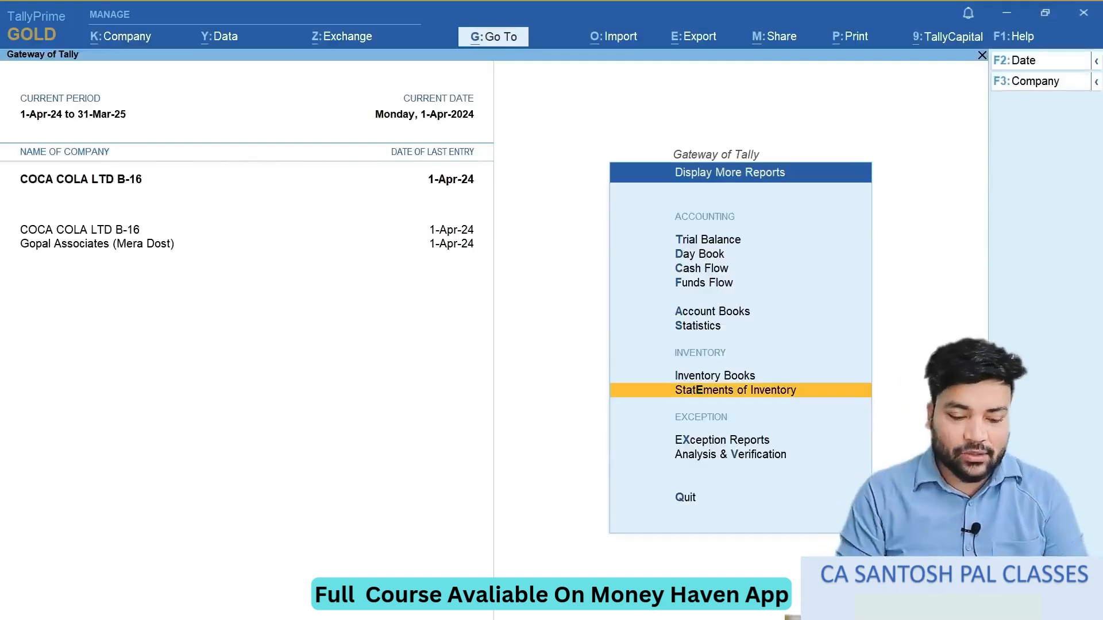
{"action": "key", "text": "Escape"}
{"action": "key", "text": "Up"}
{"action": "key", "text": "Up"}
{"action": "key", "text": "Up"}
{"action": "key", "text": "Up"}
{"action": "key", "text": "Up"}
{"action": "key", "text": "Up"}
{"action": "key", "text": "Up"}
{"action": "key", "text": "Up"}
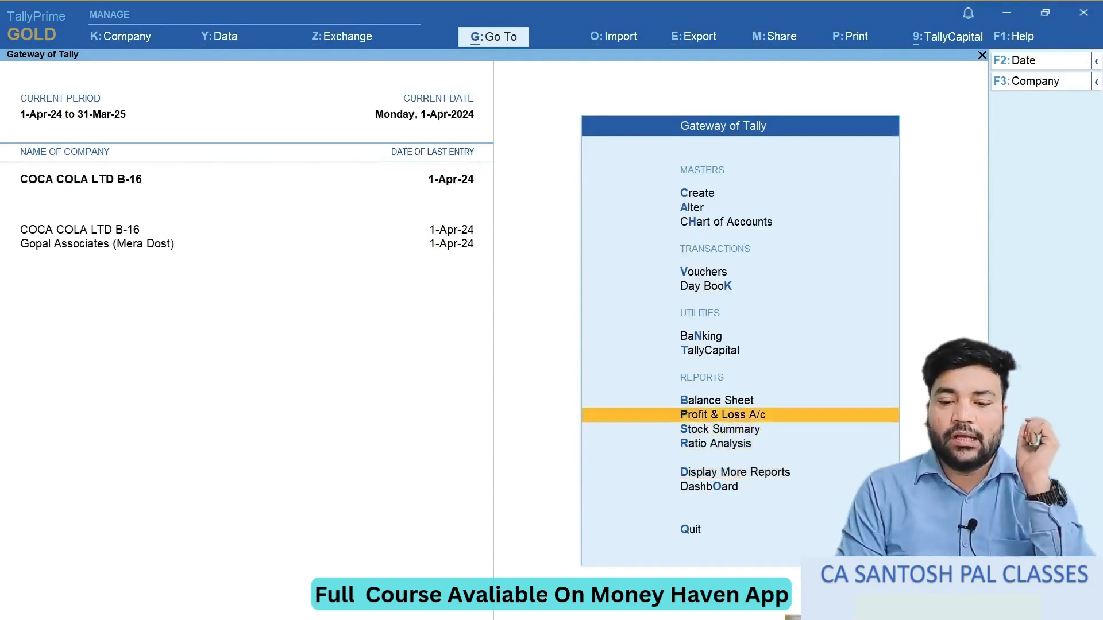
{"action": "key", "text": "Return"}
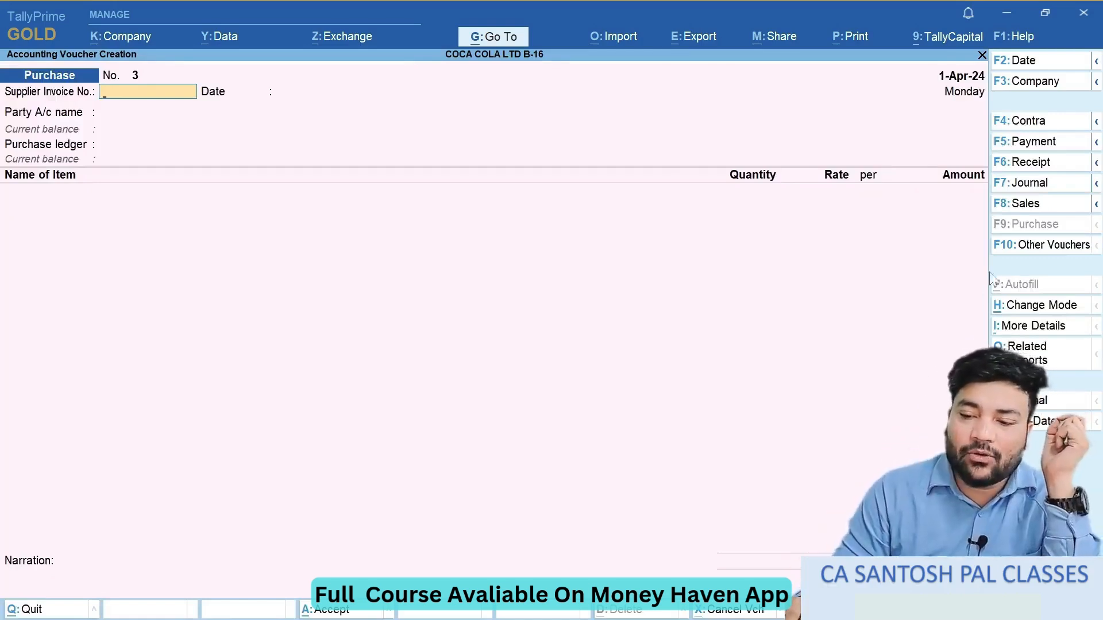
{"action": "left_click", "coordinate": [1037, 207]}
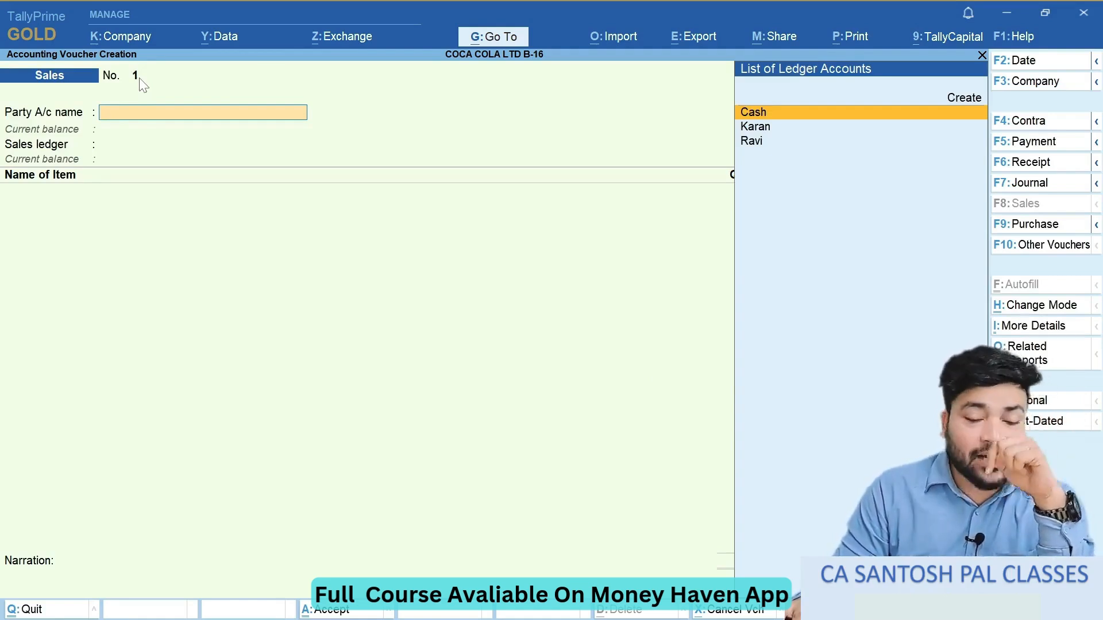
- Switch to OneNote and handwrite the underlined heading "Rules" in the blank area beside exercise item 10
{"action": "key", "text": "alt+Tab"}
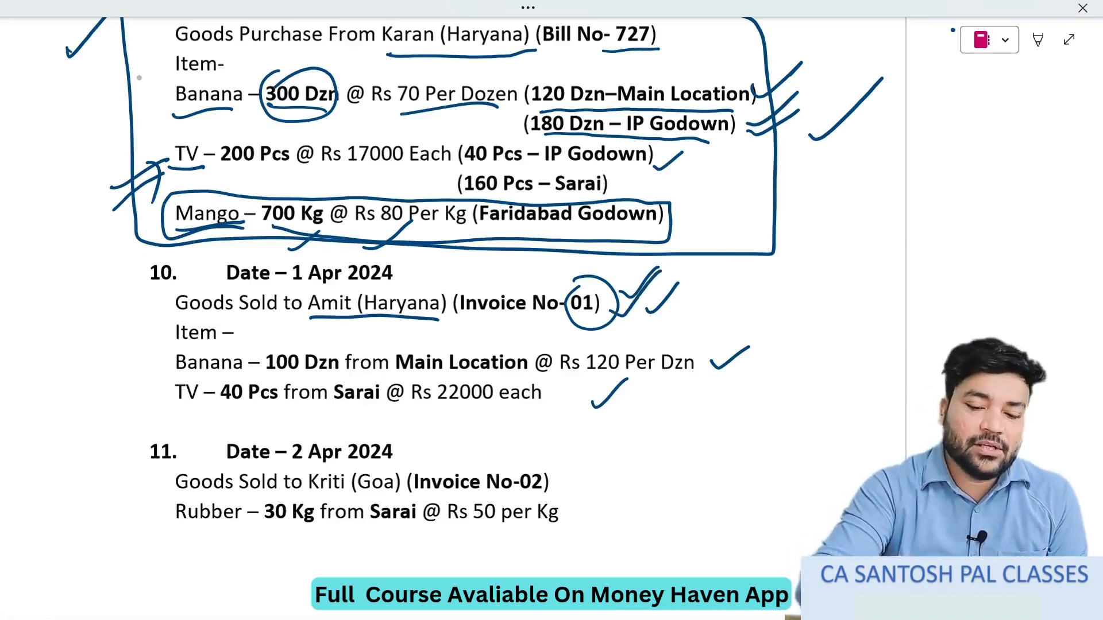
{"action": "scroll", "coordinate": [139, 78], "scroll_direction": "right", "scroll_amount": 15}
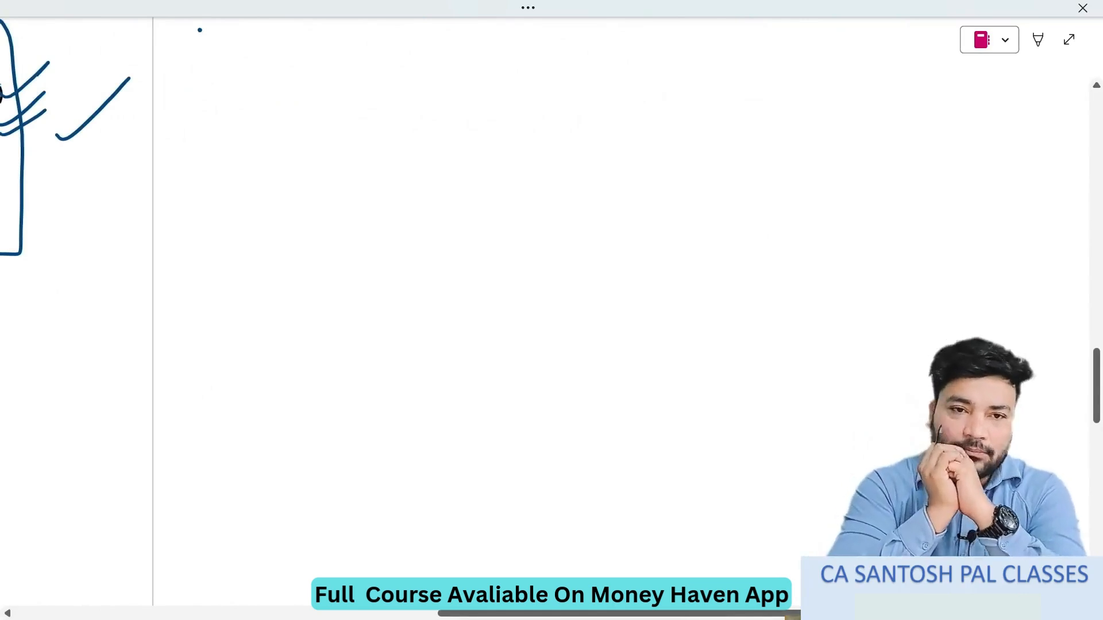
{"action": "mouse_move", "coordinate": [374, 162]}
{"action": "left_mouse_down"}
{"action": "mouse_move", "coordinate": [391, 190]}
{"action": "mouse_move", "coordinate": [448, 183]}
{"action": "left_mouse_up"}
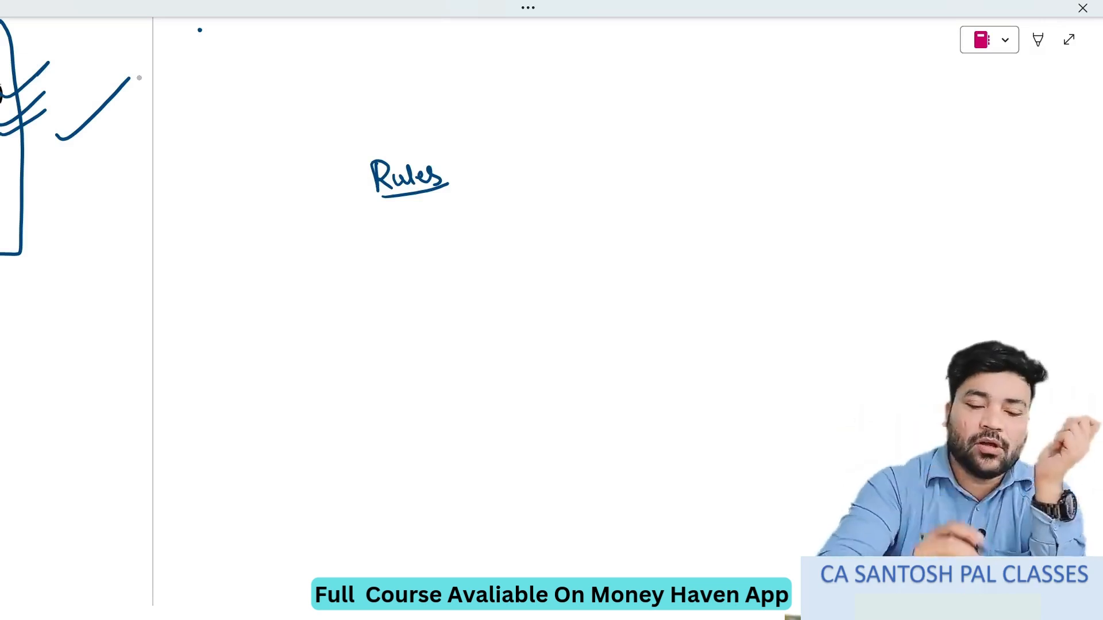
- Handwrite a circled 7 with another number beneath it, scribble over them, and list circled 18, 19 and 20 alongside
{"action": "left_click_drag", "start_coordinate": [390, 285], "coordinate": [409, 319]}
{"action": "mouse_move", "coordinate": [417, 266]}
{"action": "left_mouse_down"}
{"action": "mouse_move", "coordinate": [396, 271]}
{"action": "mouse_move", "coordinate": [436, 282]}
{"action": "left_mouse_up"}
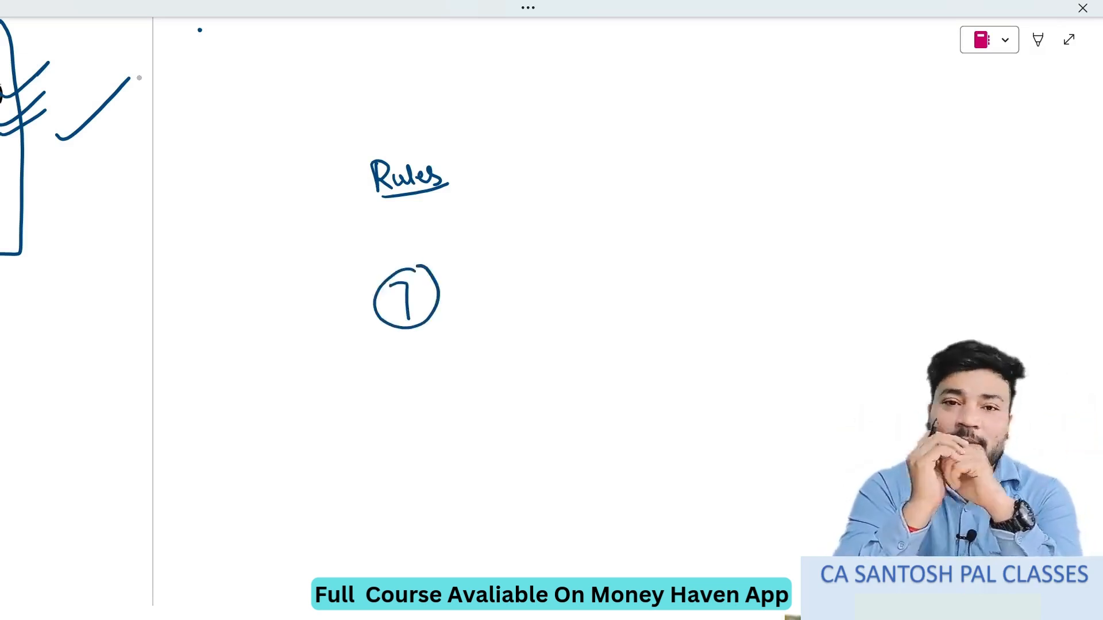
{"action": "mouse_move", "coordinate": [392, 356]}
{"action": "left_mouse_down"}
{"action": "mouse_move", "coordinate": [412, 373]}
{"action": "mouse_move", "coordinate": [440, 371]}
{"action": "left_mouse_up"}
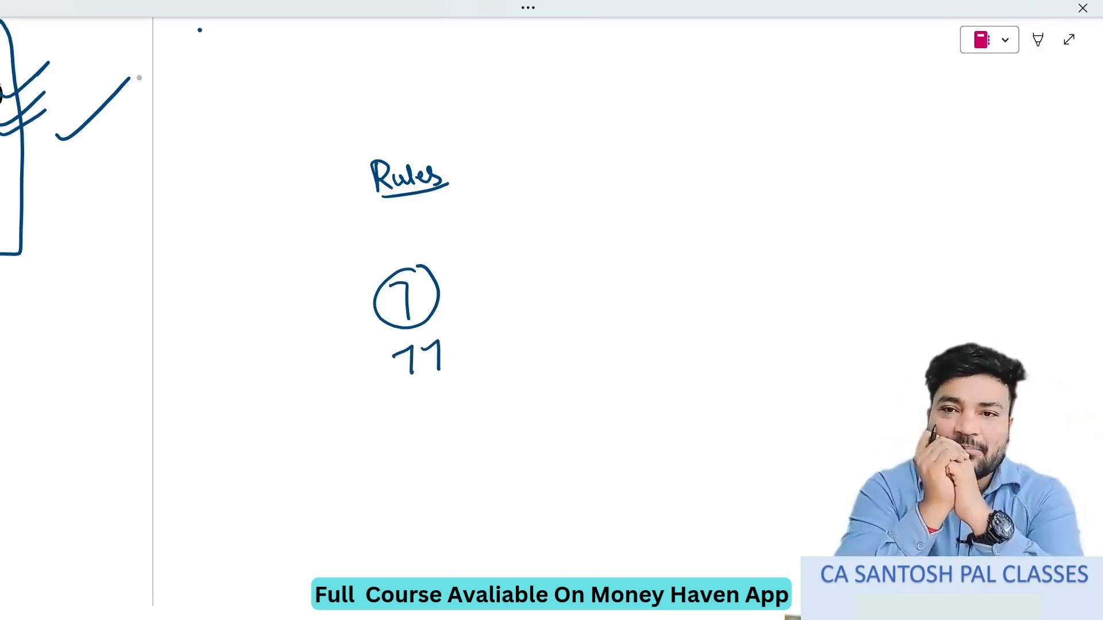
{"action": "mouse_move", "coordinate": [450, 278]}
{"action": "left_mouse_down"}
{"action": "mouse_move", "coordinate": [476, 336]}
{"action": "mouse_move", "coordinate": [458, 328]}
{"action": "mouse_move", "coordinate": [384, 357]}
{"action": "mouse_move", "coordinate": [394, 332]}
{"action": "left_mouse_up"}
{"action": "mouse_move", "coordinate": [547, 264]}
{"action": "left_mouse_down"}
{"action": "mouse_move", "coordinate": [563, 262]}
{"action": "mouse_move", "coordinate": [558, 287]}
{"action": "mouse_move", "coordinate": [558, 250]}
{"action": "left_mouse_up"}
{"action": "mouse_move", "coordinate": [546, 321]}
{"action": "left_mouse_down"}
{"action": "mouse_move", "coordinate": [548, 347]}
{"action": "mouse_move", "coordinate": [560, 348]}
{"action": "mouse_move", "coordinate": [556, 311]}
{"action": "left_mouse_up"}
{"action": "left_click_drag", "start_coordinate": [545, 383], "coordinate": [552, 403]}
{"action": "left_click_drag", "start_coordinate": [558, 387], "coordinate": [556, 369]}
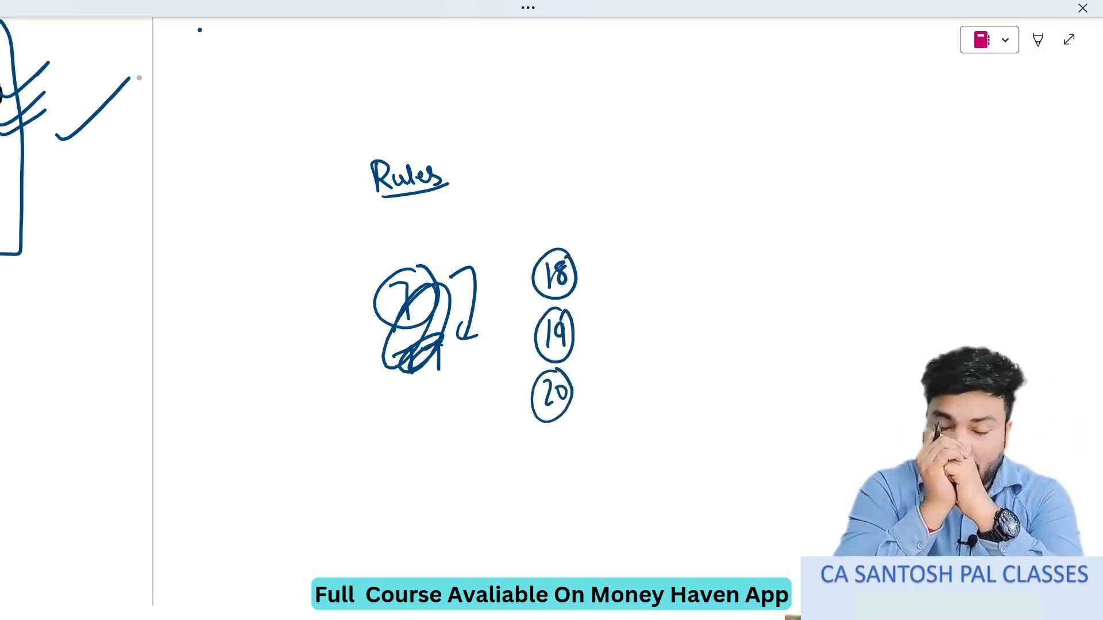
- Erase all the sample numbers below the "Rules" heading
{"action": "left_click", "coordinate": [1038, 39]}
{"action": "left_click", "coordinate": [524, 46]}
{"action": "mouse_move", "coordinate": [402, 301]}
{"action": "left_mouse_down"}
{"action": "mouse_move", "coordinate": [473, 305]}
{"action": "mouse_move", "coordinate": [560, 282]}
{"action": "mouse_move", "coordinate": [561, 395]}
{"action": "left_mouse_up"}
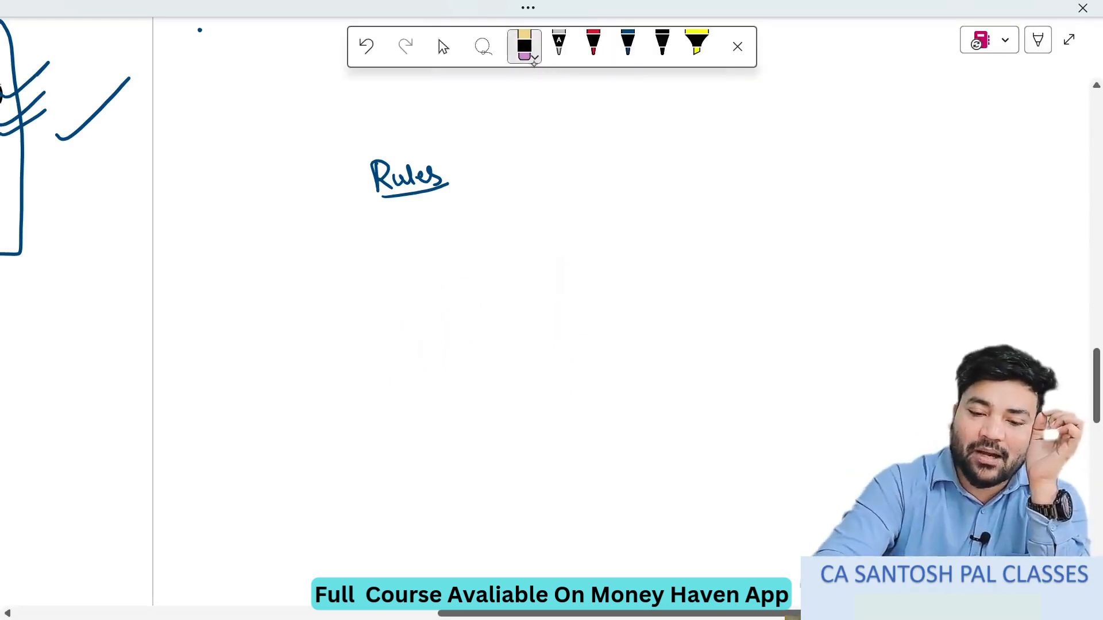
- Handwrite the numbers 1, 2 and 3 in black, one below another, under the "Rules" heading
{"action": "left_click", "coordinate": [662, 43]}
{"action": "left_click", "coordinate": [737, 46]}
{"action": "left_click_drag", "start_coordinate": [443, 236], "coordinate": [444, 259]}
{"action": "left_click_drag", "start_coordinate": [444, 313], "coordinate": [463, 333]}
{"action": "mouse_move", "coordinate": [445, 386]}
{"action": "left_mouse_down"}
{"action": "mouse_move", "coordinate": [458, 396]}
{"action": "mouse_move", "coordinate": [447, 410]}
{"action": "left_mouse_up"}
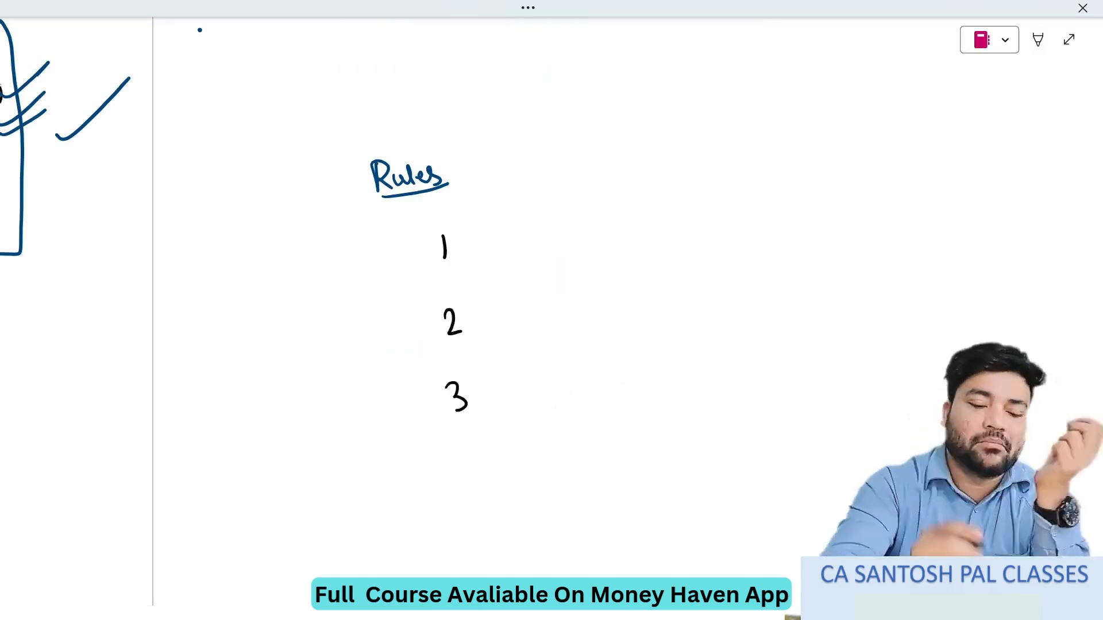
- Prefix the three numbers with two zeros each, making them 001, 002 and 003
{"action": "left_click_drag", "start_coordinate": [411, 241], "coordinate": [412, 257]}
{"action": "left_click_drag", "start_coordinate": [430, 323], "coordinate": [429, 325]}
{"action": "left_click_drag", "start_coordinate": [425, 389], "coordinate": [422, 390]}
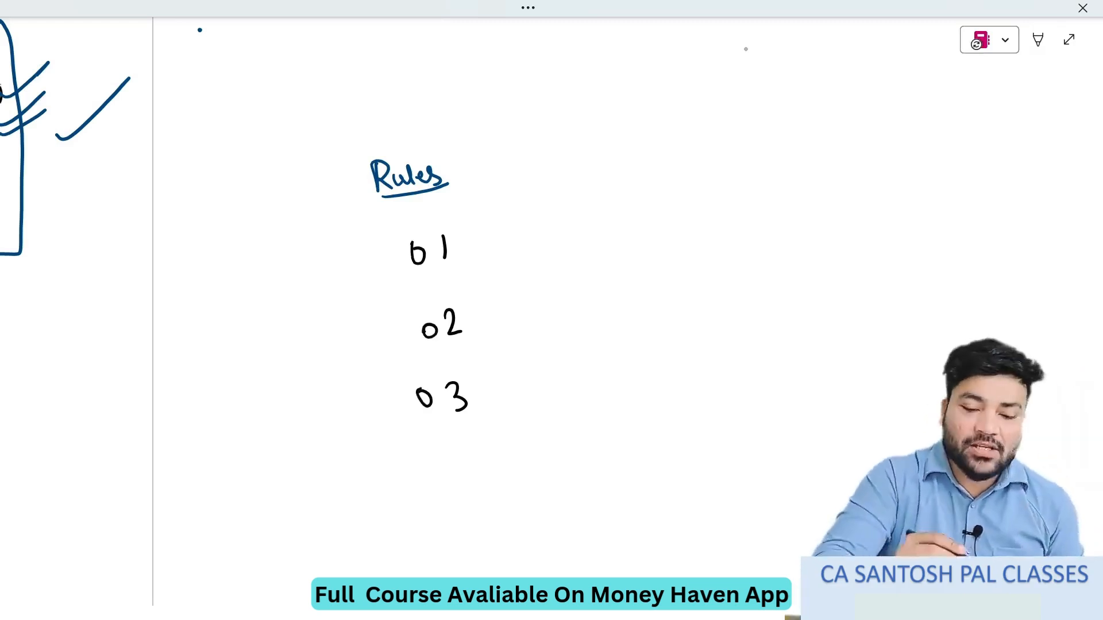
{"action": "left_click_drag", "start_coordinate": [399, 250], "coordinate": [397, 251]}
{"action": "left_click_drag", "start_coordinate": [403, 324], "coordinate": [401, 326]}
{"action": "left_click_drag", "start_coordinate": [396, 388], "coordinate": [395, 390]}
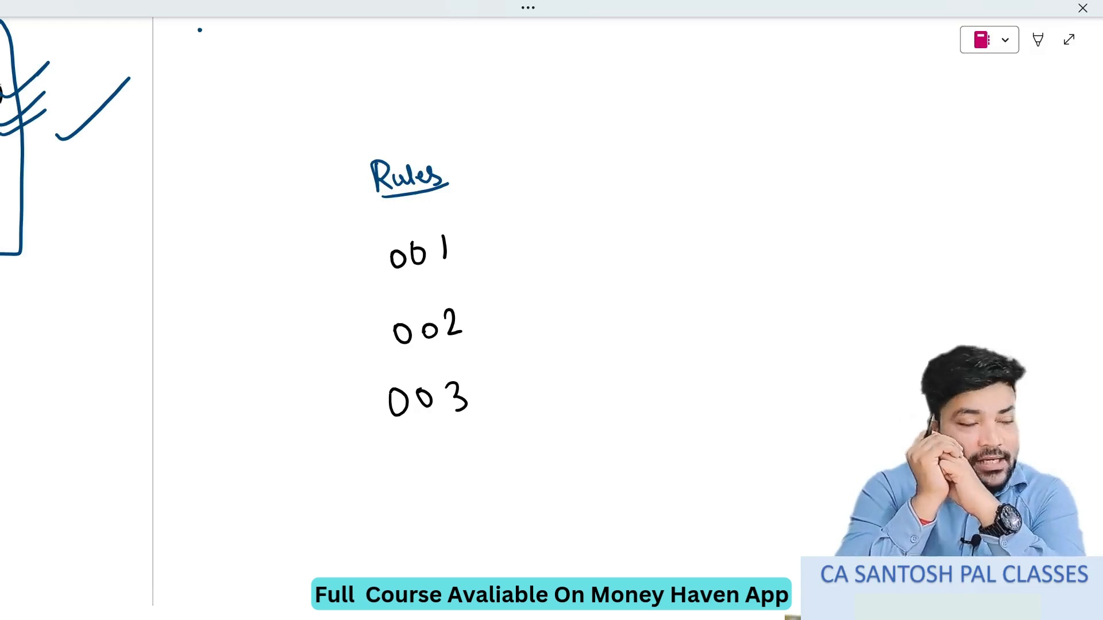
{"action": "left_click", "coordinate": [1038, 39]}
{"action": "left_click", "coordinate": [524, 46]}
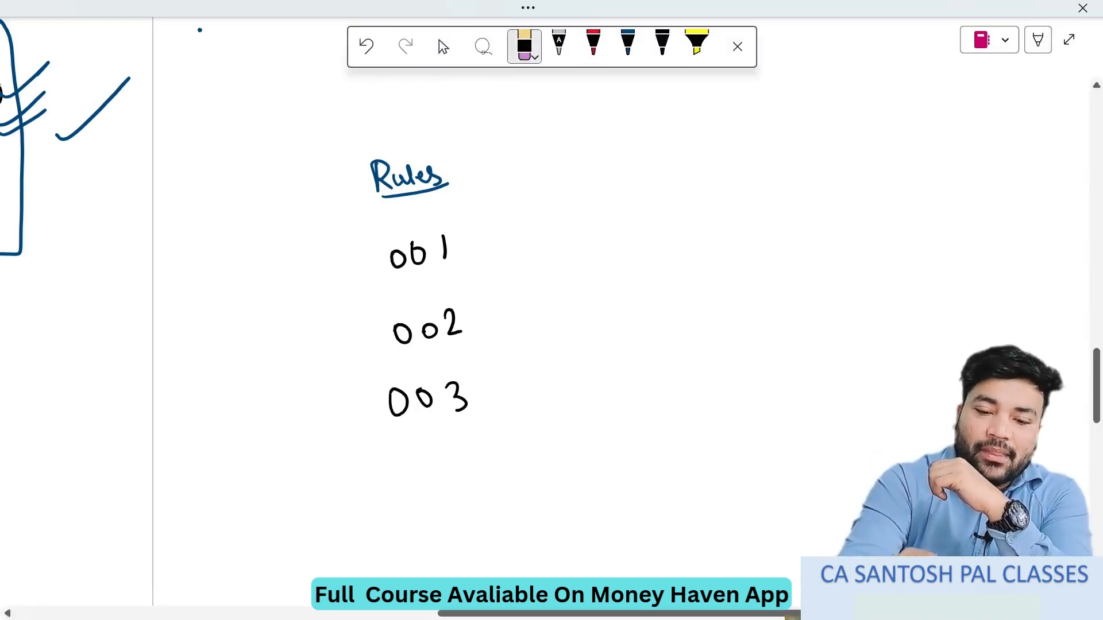
{"action": "left_click", "coordinate": [662, 43]}
{"action": "left_click", "coordinate": [730, 46]}
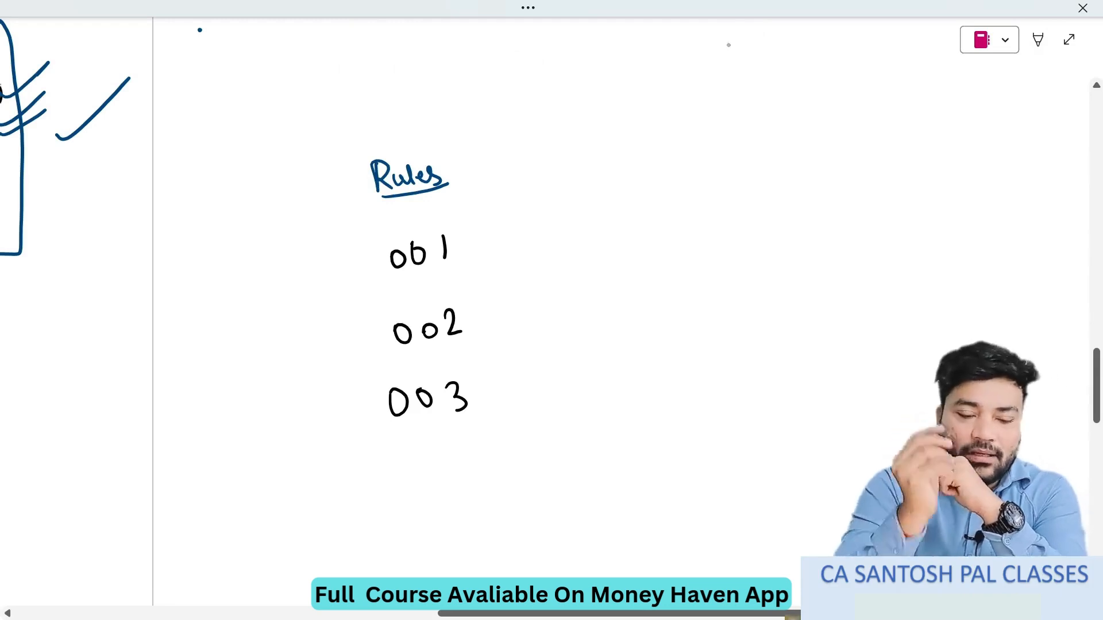
- Append the year suffix "/2024-25" by hand to the sample invoice numbers 001 and 002
{"action": "left_click_drag", "start_coordinate": [467, 215], "coordinate": [456, 276]}
{"action": "left_click_drag", "start_coordinate": [473, 238], "coordinate": [486, 252]}
{"action": "left_click_drag", "start_coordinate": [493, 239], "coordinate": [525, 248]}
{"action": "left_click_drag", "start_coordinate": [530, 236], "coordinate": [552, 241]}
{"action": "left_click_drag", "start_coordinate": [553, 223], "coordinate": [555, 242]}
{"action": "mouse_move", "coordinate": [471, 292]}
{"action": "left_mouse_down"}
{"action": "mouse_move", "coordinate": [468, 343]}
{"action": "mouse_move", "coordinate": [492, 317]}
{"action": "mouse_move", "coordinate": [507, 325]}
{"action": "left_mouse_up"}
{"action": "left_click_drag", "start_coordinate": [502, 315], "coordinate": [529, 323]}
{"action": "left_click_drag", "start_coordinate": [525, 307], "coordinate": [535, 326]}
{"action": "left_click_drag", "start_coordinate": [542, 313], "coordinate": [559, 309]}
{"action": "left_click_drag", "start_coordinate": [562, 300], "coordinate": [576, 317]}
{"action": "left_click_drag", "start_coordinate": [583, 297], "coordinate": [578, 318]}
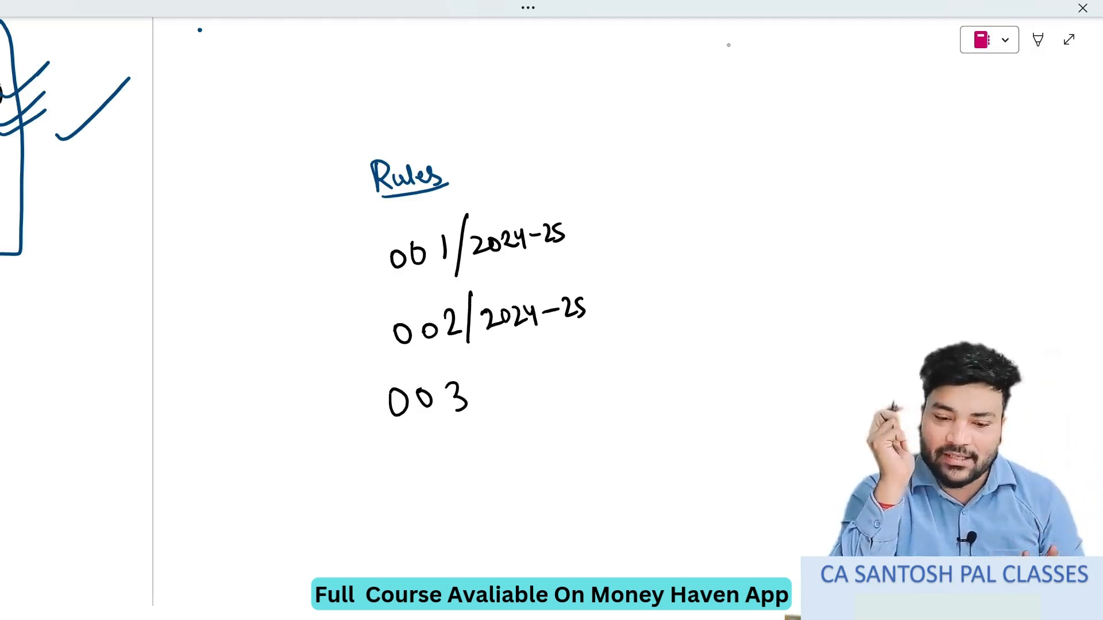
- Erase the 001, 002 and 003 sample invoice numbers, leaving only the "Rules" heading
{"action": "left_click", "coordinate": [1038, 41]}
{"action": "left_click", "coordinate": [524, 46]}
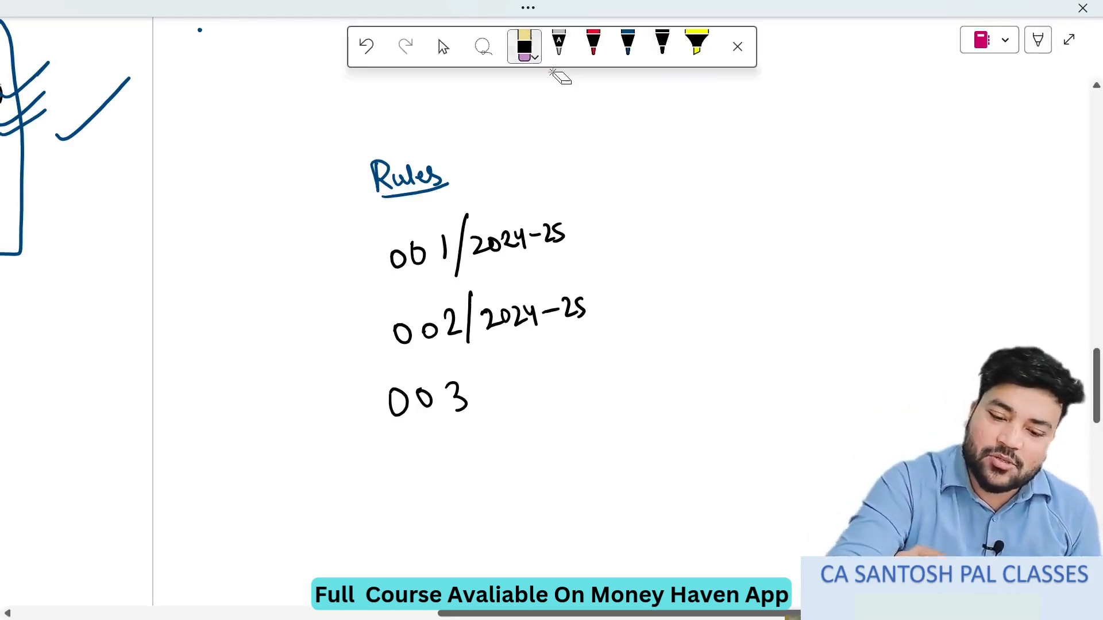
{"action": "left_click_drag", "start_coordinate": [556, 232], "coordinate": [397, 259]}
{"action": "mouse_move", "coordinate": [455, 321]}
{"action": "left_mouse_down"}
{"action": "mouse_move", "coordinate": [429, 331]}
{"action": "mouse_move", "coordinate": [550, 312]}
{"action": "mouse_move", "coordinate": [505, 316]}
{"action": "left_mouse_up"}
- Handwrite sample invoice numbers SP/2024-25/01 and SP/2024-25/02 in black below "Rules", and underline and tick both
{"action": "left_click", "coordinate": [662, 43]}
{"action": "left_click", "coordinate": [737, 46]}
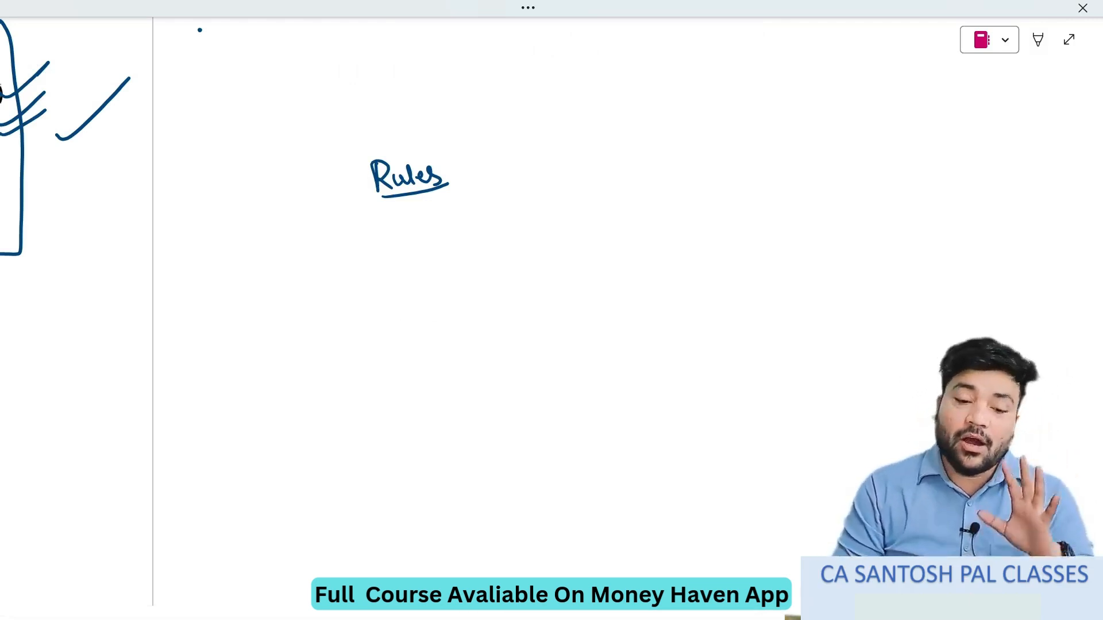
{"action": "mouse_move", "coordinate": [351, 289]}
{"action": "left_mouse_down"}
{"action": "mouse_move", "coordinate": [332, 316]}
{"action": "mouse_move", "coordinate": [363, 311]}
{"action": "left_mouse_up"}
{"action": "mouse_move", "coordinate": [363, 290]}
{"action": "left_mouse_down"}
{"action": "mouse_move", "coordinate": [377, 330]}
{"action": "mouse_move", "coordinate": [408, 311]}
{"action": "left_mouse_up"}
{"action": "left_click_drag", "start_coordinate": [416, 295], "coordinate": [424, 310]}
{"action": "left_click_drag", "start_coordinate": [428, 296], "coordinate": [444, 313]}
{"action": "left_click_drag", "start_coordinate": [450, 298], "coordinate": [476, 307]}
{"action": "mouse_move", "coordinate": [484, 287]}
{"action": "left_mouse_down"}
{"action": "mouse_move", "coordinate": [492, 320]}
{"action": "mouse_move", "coordinate": [511, 298]}
{"action": "left_mouse_up"}
{"action": "left_click_drag", "start_coordinate": [527, 279], "coordinate": [529, 300]}
{"action": "left_click_drag", "start_coordinate": [339, 334], "coordinate": [552, 309]}
{"action": "mouse_move", "coordinate": [564, 285]}
{"action": "left_mouse_down"}
{"action": "mouse_move", "coordinate": [566, 294]}
{"action": "mouse_move", "coordinate": [622, 260]}
{"action": "left_mouse_up"}
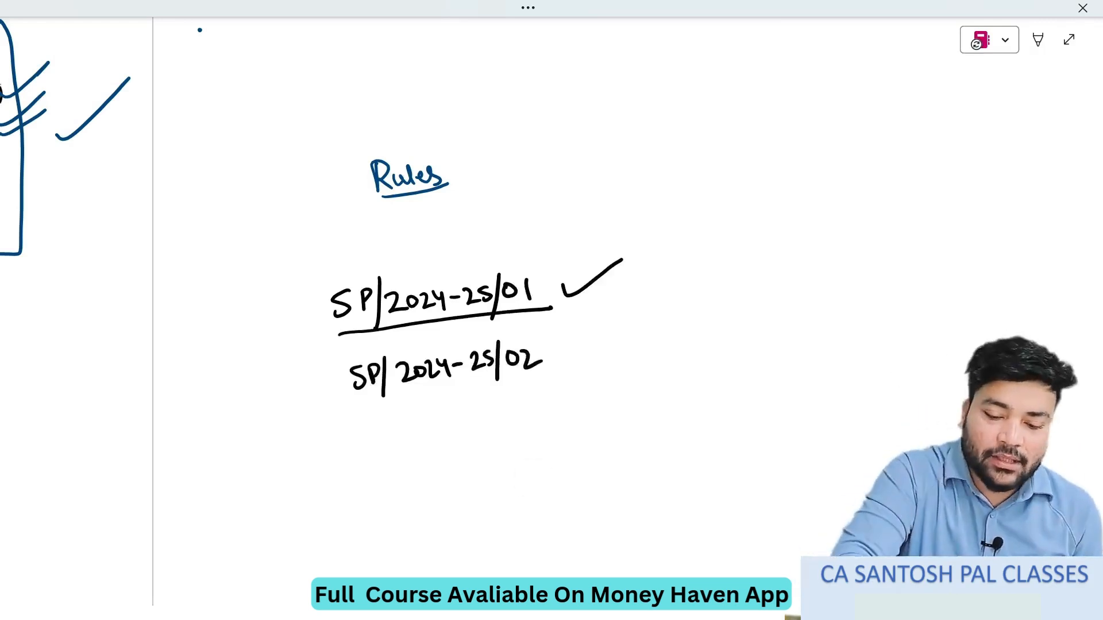
{"action": "left_click_drag", "start_coordinate": [392, 397], "coordinate": [550, 364]}
{"action": "left_click_drag", "start_coordinate": [568, 354], "coordinate": [610, 333]}
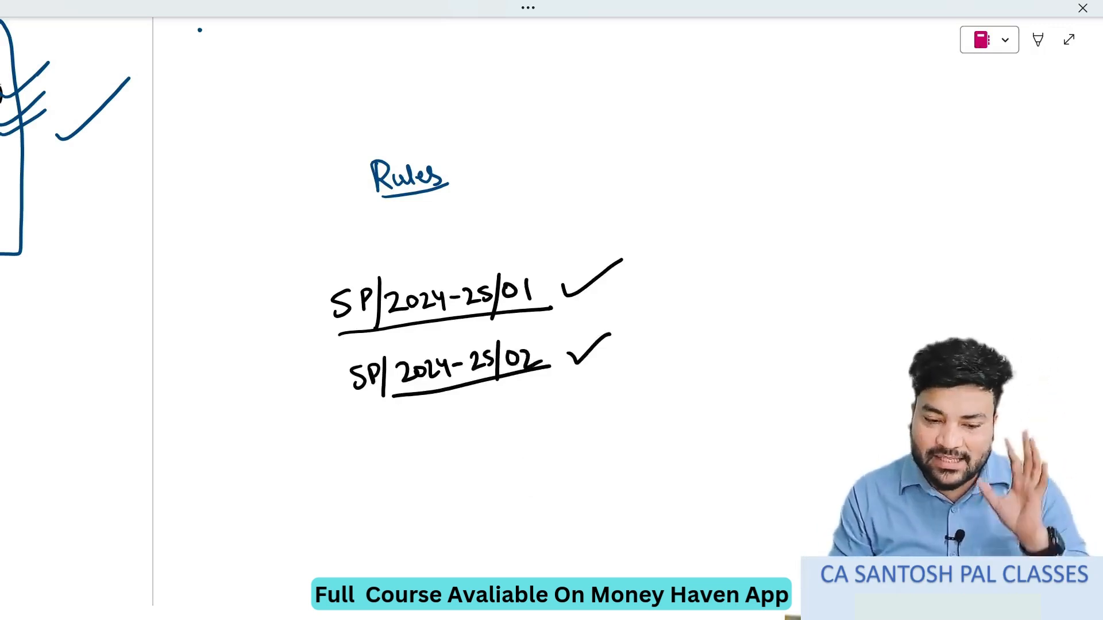
- Erase both SP/2024-25 sample invoice numbers together with their underlines and ticks
{"action": "left_click", "coordinate": [1037, 40]}
{"action": "left_click", "coordinate": [524, 47]}
{"action": "mouse_move", "coordinate": [529, 293]}
{"action": "left_mouse_down"}
{"action": "mouse_move", "coordinate": [340, 307]}
{"action": "mouse_move", "coordinate": [474, 296]}
{"action": "left_mouse_up"}
{"action": "left_click_drag", "start_coordinate": [363, 367], "coordinate": [355, 381]}
{"action": "left_click_drag", "start_coordinate": [365, 290], "coordinate": [368, 301]}
{"action": "left_click_drag", "start_coordinate": [382, 377], "coordinate": [537, 363]}
{"action": "left_click_drag", "start_coordinate": [601, 273], "coordinate": [581, 290]}
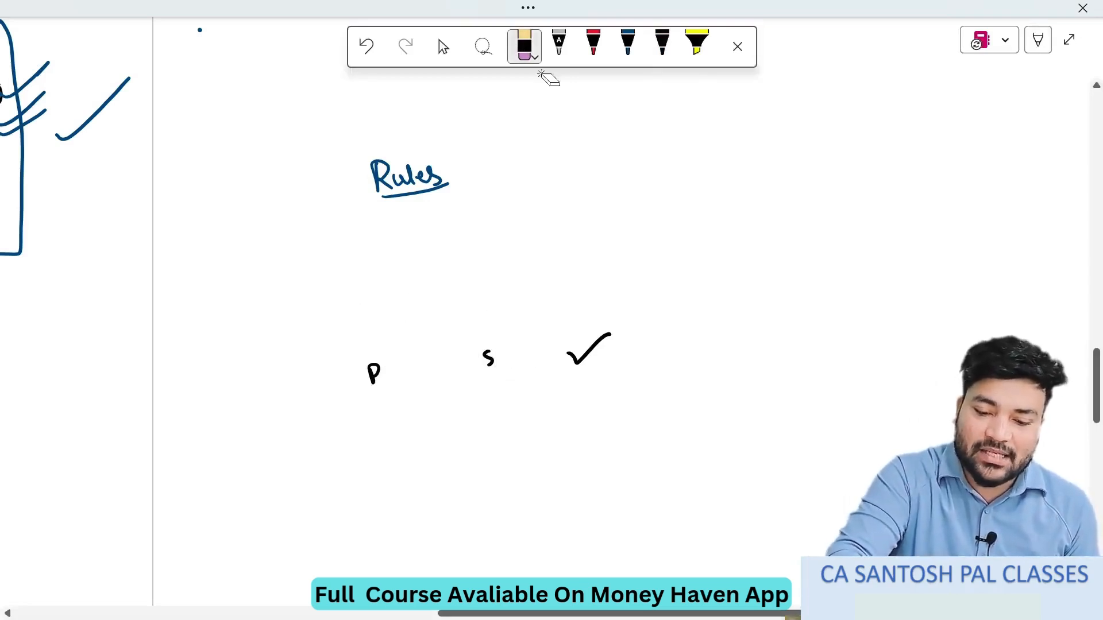
{"action": "left_click_drag", "start_coordinate": [597, 342], "coordinate": [582, 358]}
{"action": "left_click_drag", "start_coordinate": [492, 353], "coordinate": [486, 364]}
{"action": "left_click_drag", "start_coordinate": [378, 367], "coordinate": [370, 379]}
- Handwrite 01, 02 and 03 in black below the "Rules" heading and tick each number
{"action": "left_click", "coordinate": [662, 43]}
{"action": "left_click", "coordinate": [737, 46]}
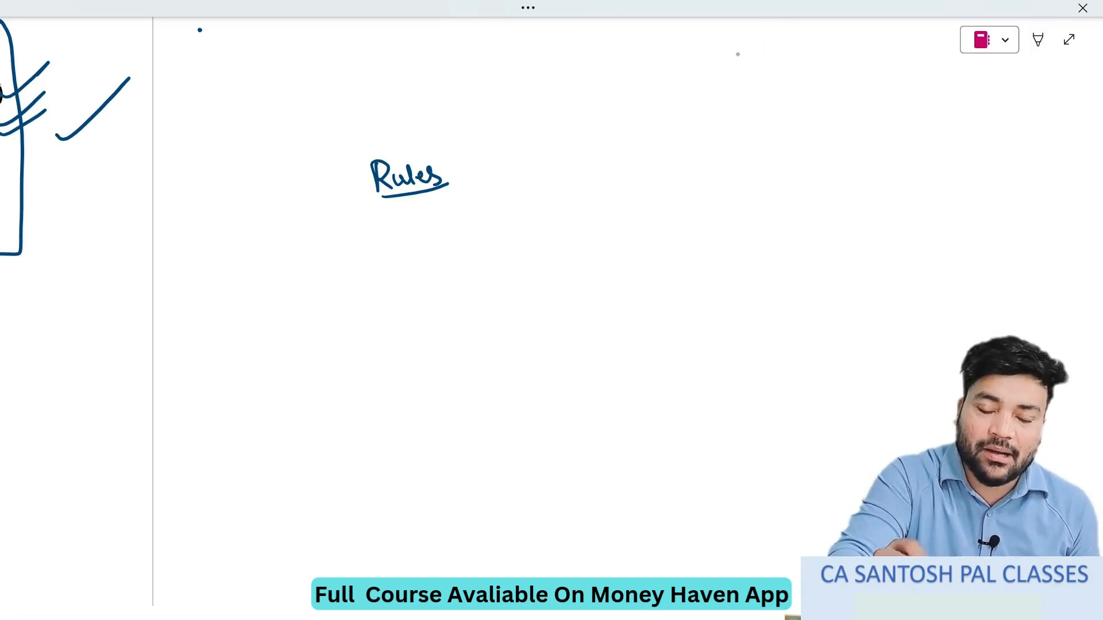
{"action": "left_click_drag", "start_coordinate": [371, 253], "coordinate": [371, 254]}
{"action": "mouse_move", "coordinate": [385, 251]}
{"action": "left_mouse_down"}
{"action": "mouse_move", "coordinate": [377, 326]}
{"action": "mouse_move", "coordinate": [380, 310]}
{"action": "left_mouse_up"}
{"action": "left_click_drag", "start_coordinate": [387, 311], "coordinate": [406, 323]}
{"action": "left_click_drag", "start_coordinate": [383, 369], "coordinate": [398, 387]}
{"action": "left_click_drag", "start_coordinate": [406, 263], "coordinate": [440, 259]}
{"action": "left_click_drag", "start_coordinate": [420, 310], "coordinate": [453, 296]}
{"action": "left_click_drag", "start_coordinate": [433, 379], "coordinate": [471, 363]}
- Check the voucher number on the TallyPrime Sales voucher and return to the handwritten topic list in OneNote
{"action": "key", "text": "alt+Tab"}
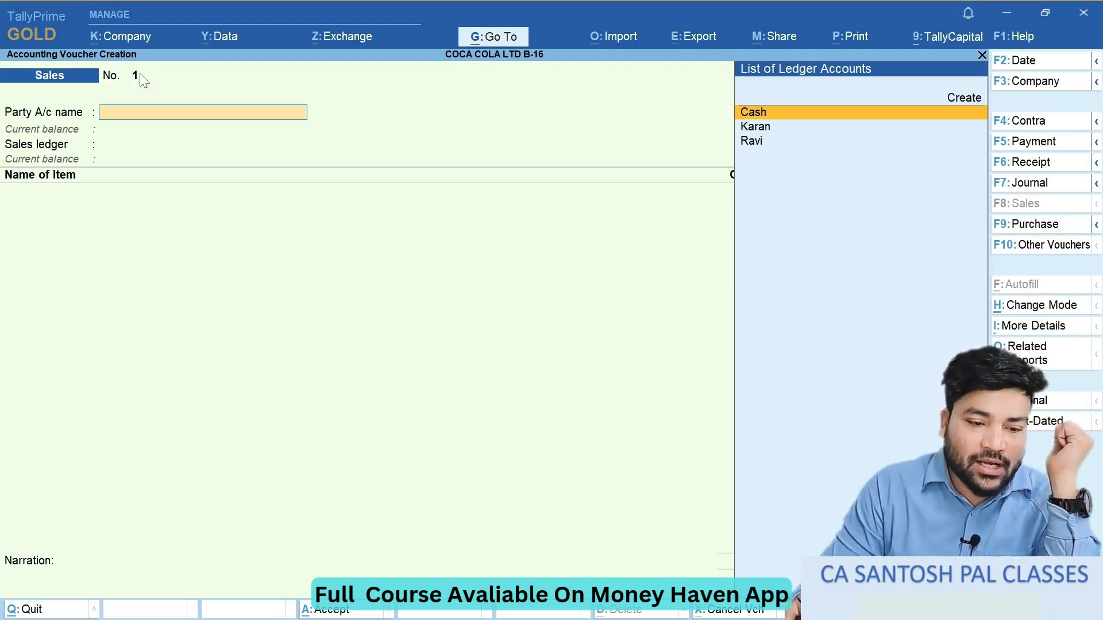
{"action": "key", "text": "alt+Tab"}
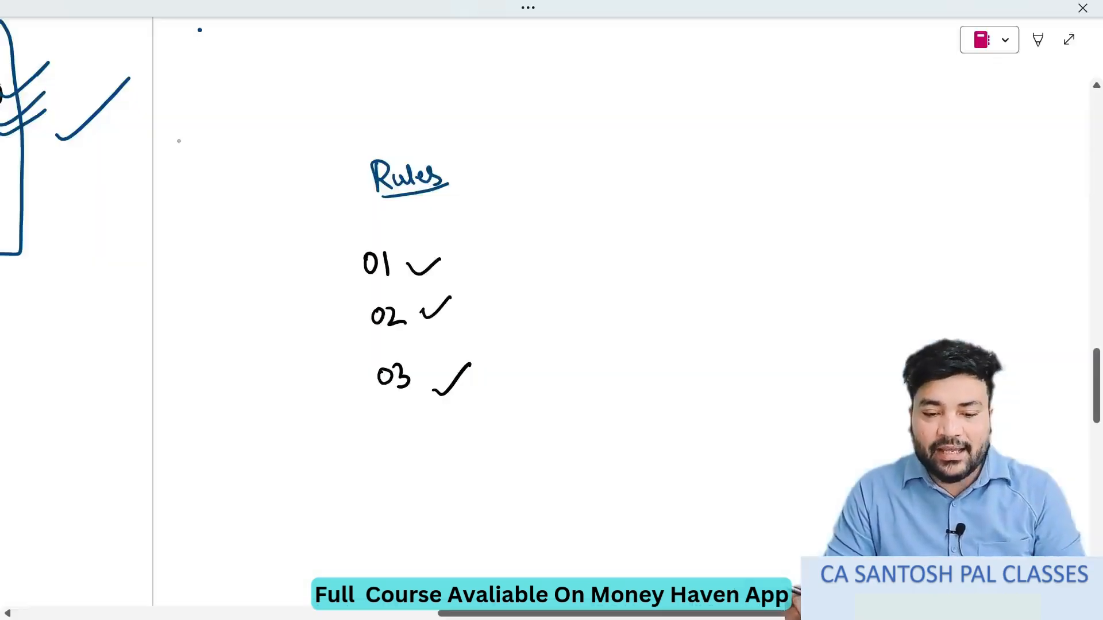
{"action": "scroll", "coordinate": [367, 310], "scroll_direction": "up", "scroll_amount": 10}
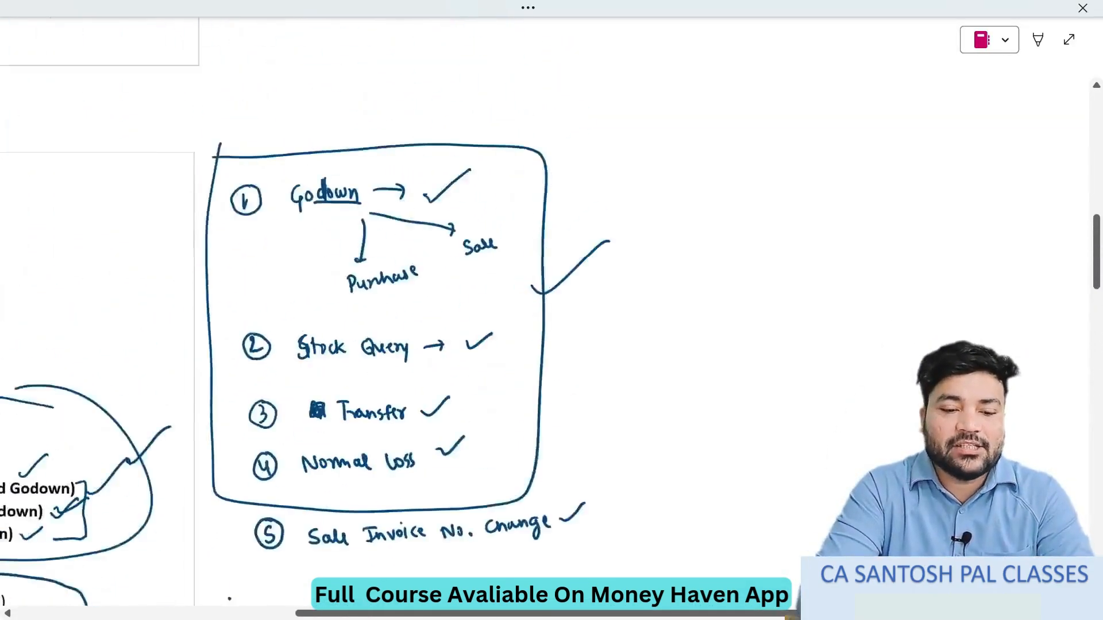
{"action": "scroll", "coordinate": [368, 310], "scroll_direction": "down", "scroll_amount": 2}
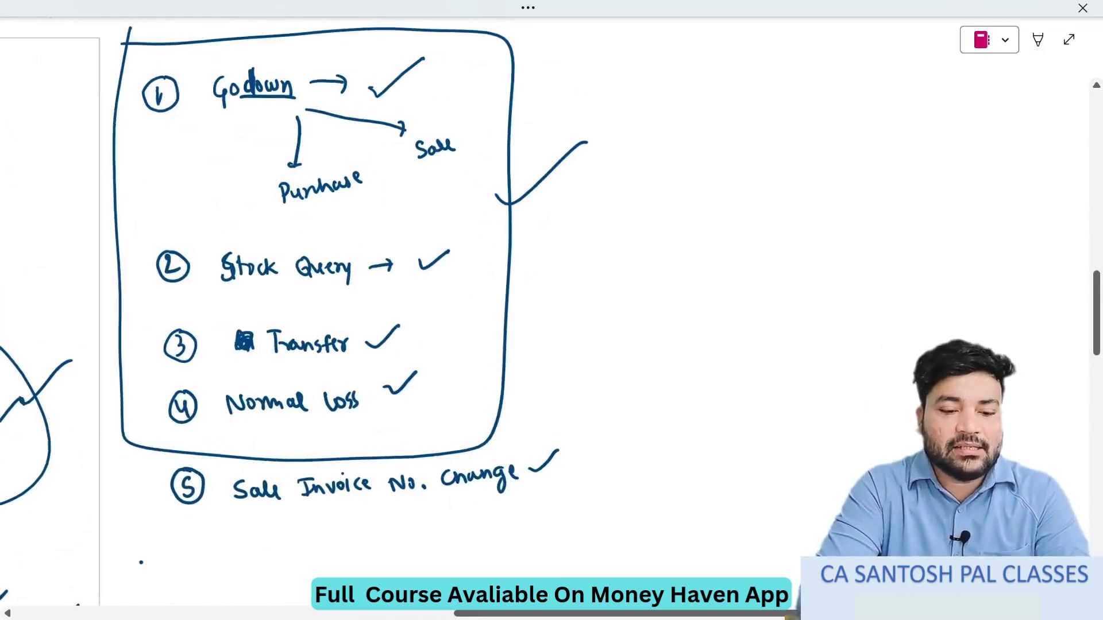
{"action": "scroll", "coordinate": [546, 310], "scroll_direction": "up", "scroll_amount": 1}
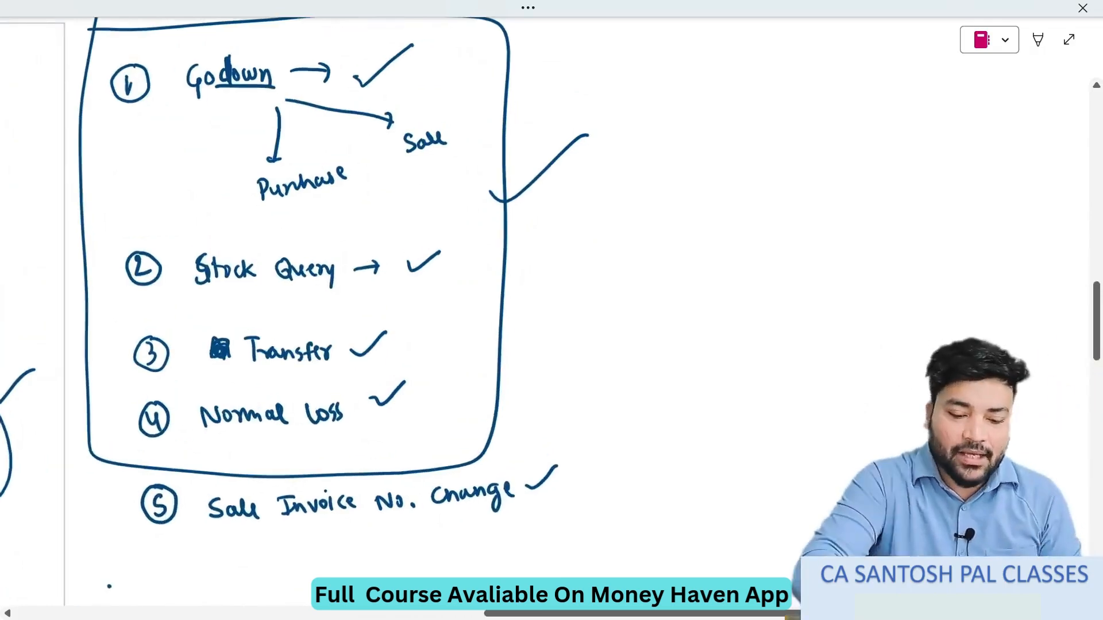
- Handwrite in black beside "Sale Invoice No. Change" an arrow to "Alter", leading down to "Voucher type" and a further entry
{"action": "left_click_drag", "start_coordinate": [544, 489], "coordinate": [578, 484]}
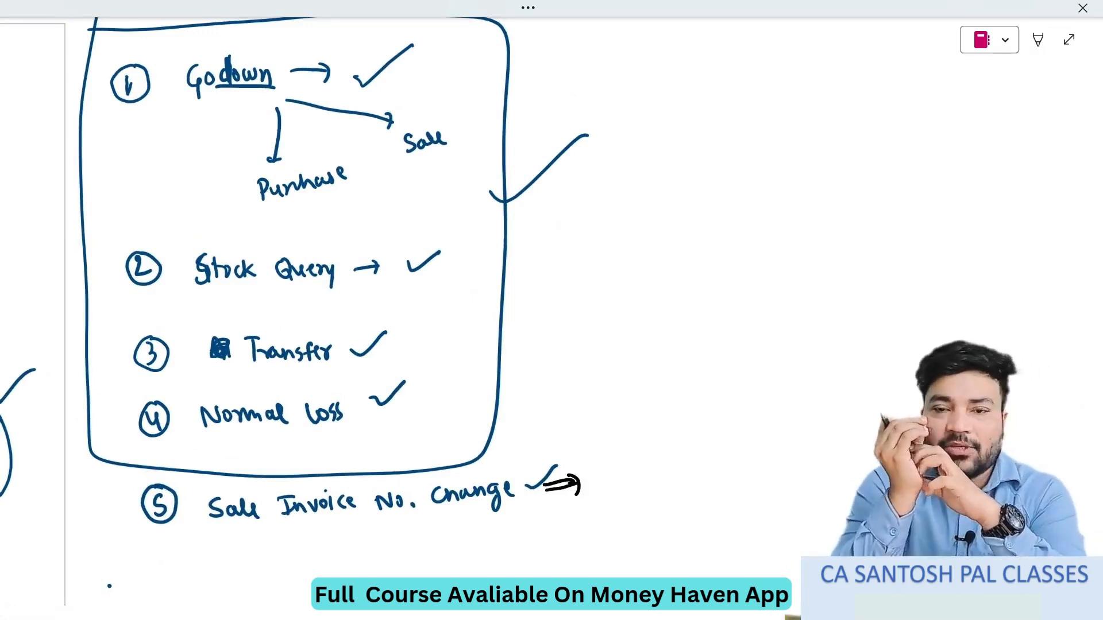
{"action": "mouse_move", "coordinate": [605, 471]}
{"action": "left_mouse_down"}
{"action": "mouse_move", "coordinate": [610, 446]}
{"action": "mouse_move", "coordinate": [620, 469]}
{"action": "mouse_move", "coordinate": [661, 438]}
{"action": "left_mouse_up"}
{"action": "mouse_move", "coordinate": [637, 474]}
{"action": "left_mouse_down"}
{"action": "mouse_move", "coordinate": [639, 500]}
{"action": "mouse_move", "coordinate": [647, 489]}
{"action": "left_mouse_up"}
{"action": "mouse_move", "coordinate": [607, 520]}
{"action": "left_mouse_down"}
{"action": "mouse_move", "coordinate": [617, 540]}
{"action": "mouse_move", "coordinate": [622, 519]}
{"action": "mouse_move", "coordinate": [646, 536]}
{"action": "mouse_move", "coordinate": [667, 534]}
{"action": "mouse_move", "coordinate": [700, 508]}
{"action": "left_mouse_up"}
{"action": "mouse_move", "coordinate": [709, 495]}
{"action": "left_mouse_down"}
{"action": "mouse_move", "coordinate": [713, 514]}
{"action": "mouse_move", "coordinate": [718, 498]}
{"action": "left_mouse_up"}
{"action": "mouse_move", "coordinate": [717, 501]}
{"action": "left_mouse_down"}
{"action": "mouse_move", "coordinate": [724, 522]}
{"action": "mouse_move", "coordinate": [741, 501]}
{"action": "left_mouse_up"}
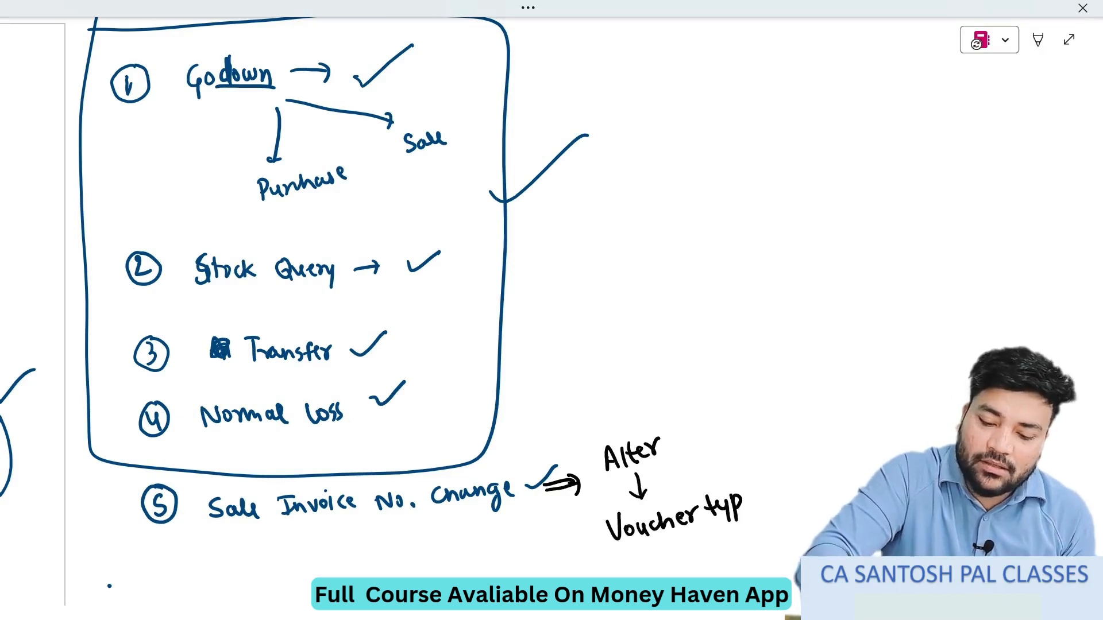
{"action": "left_click_drag", "start_coordinate": [745, 505], "coordinate": [753, 493]}
{"action": "left_click_drag", "start_coordinate": [667, 545], "coordinate": [670, 567]}
{"action": "left_click_drag", "start_coordinate": [662, 559], "coordinate": [679, 559]}
{"action": "left_click_drag", "start_coordinate": [660, 589], "coordinate": [710, 576]}
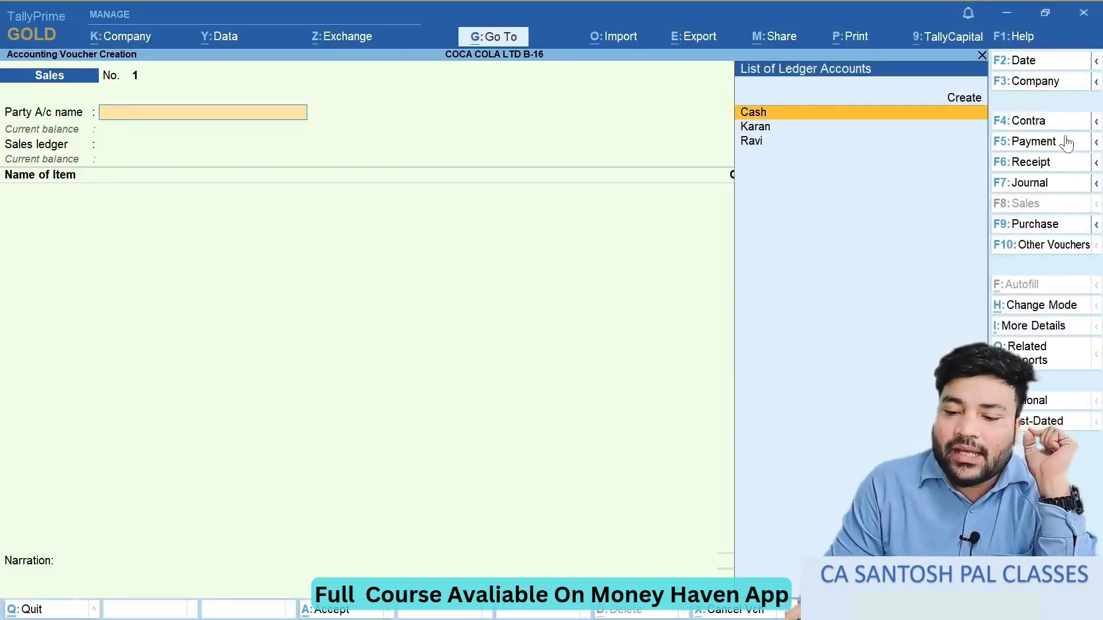
- Switch to TallyPrime, compare the Purchase and Sales voucher screens, and return to the Gateway of Tally
{"action": "left_click", "coordinate": [1035, 227]}
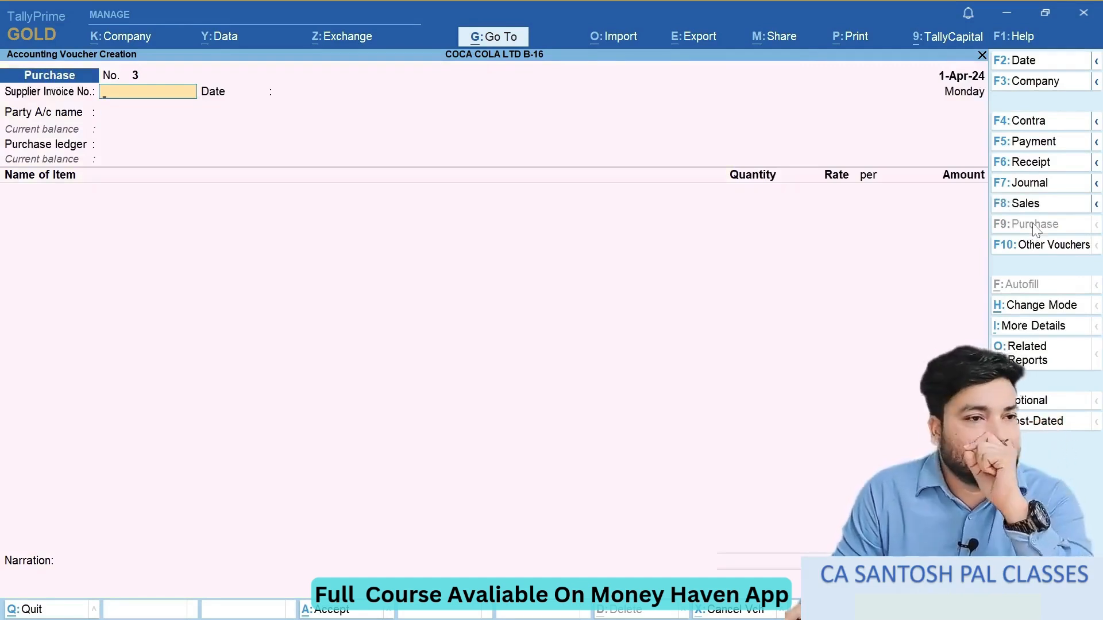
{"action": "left_click", "coordinate": [1044, 206]}
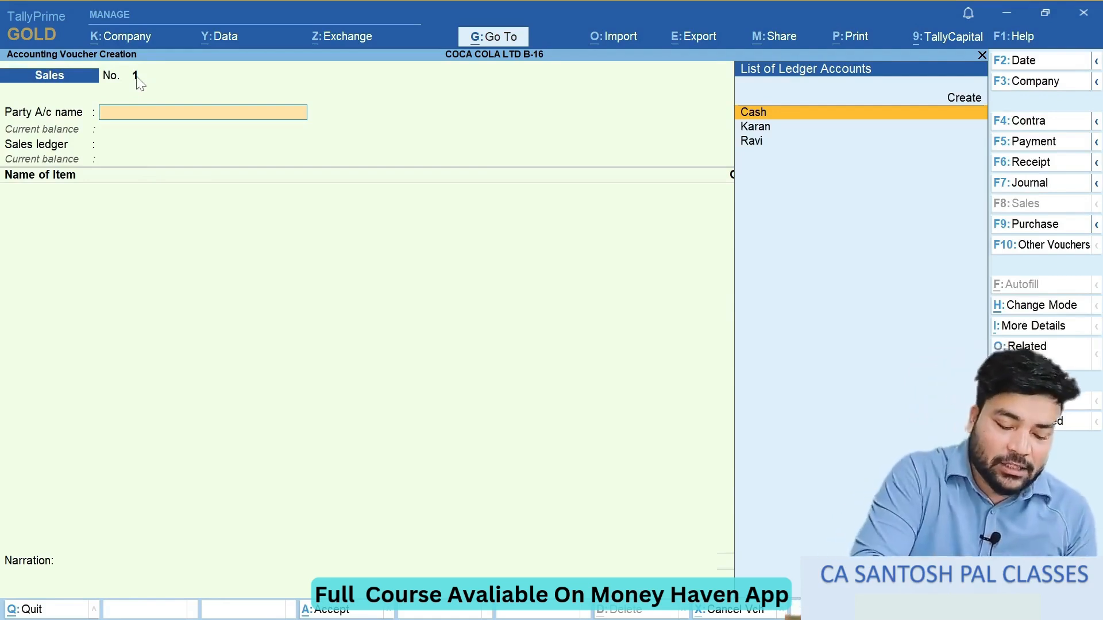
{"action": "key", "text": "F2"}
{"action": "key", "text": "Escape"}
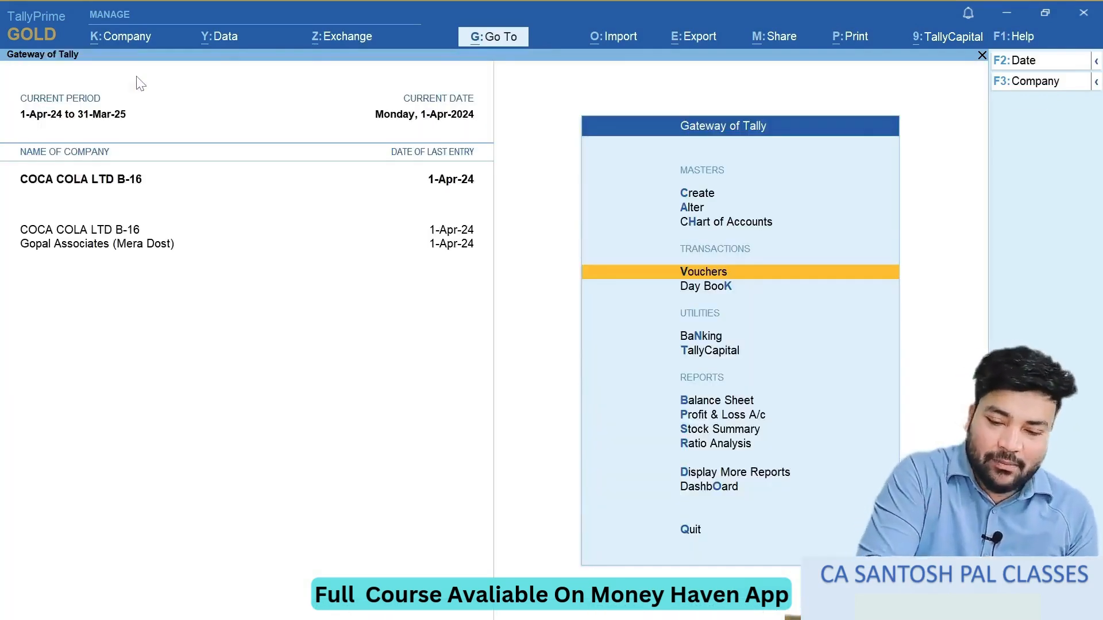
- Open the list of masters for alteration and highlight Voucher Type under Accounting Masters
{"action": "key", "text": "Up"}
{"action": "key", "text": "Up"}
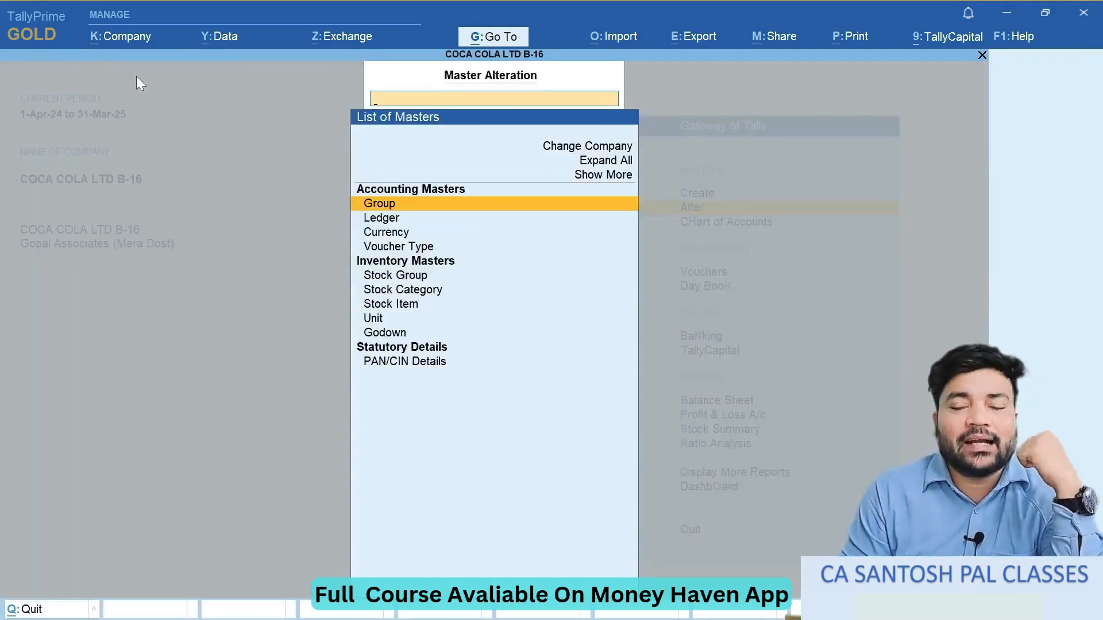
{"action": "key", "text": "Down"}
{"action": "key", "text": "Down"}
{"action": "key", "text": "Down"}
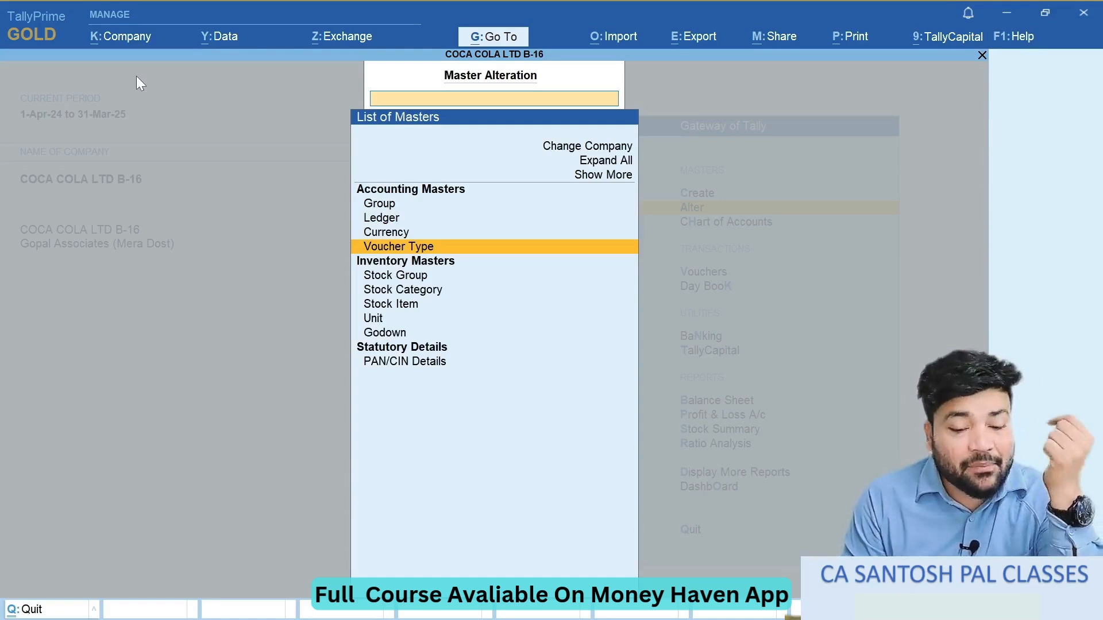
{"action": "key", "text": "Down"}
{"action": "key", "text": "Down"}
{"action": "key", "text": "Down"}
{"action": "key", "text": "Down"}
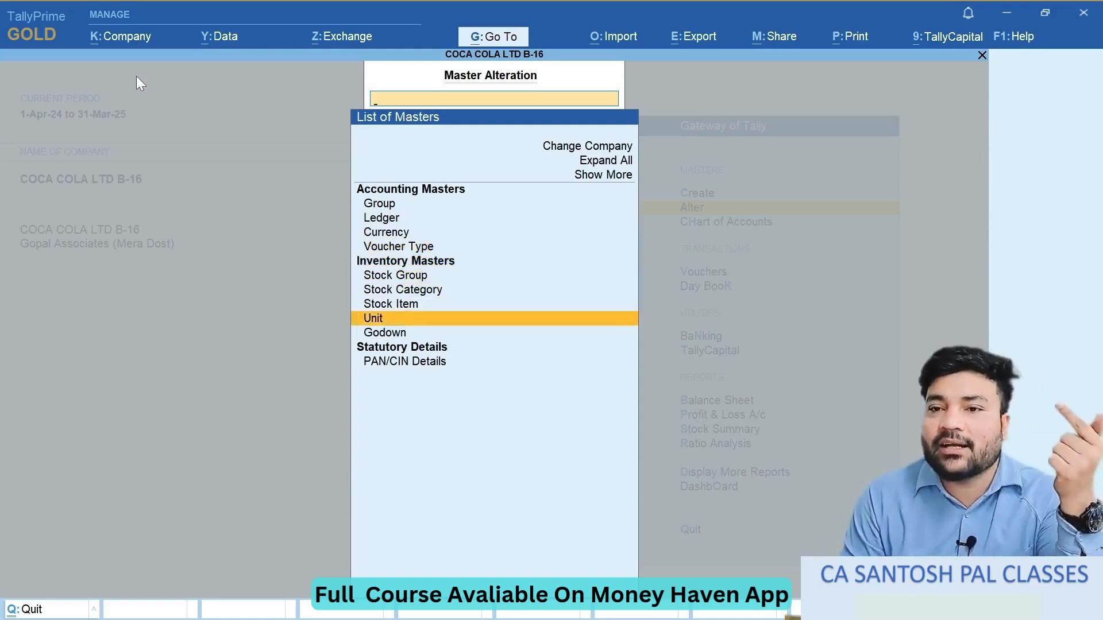
{"action": "key", "text": "Up"}
{"action": "key", "text": "Up"}
{"action": "key", "text": "Up"}
{"action": "key", "text": "Up"}
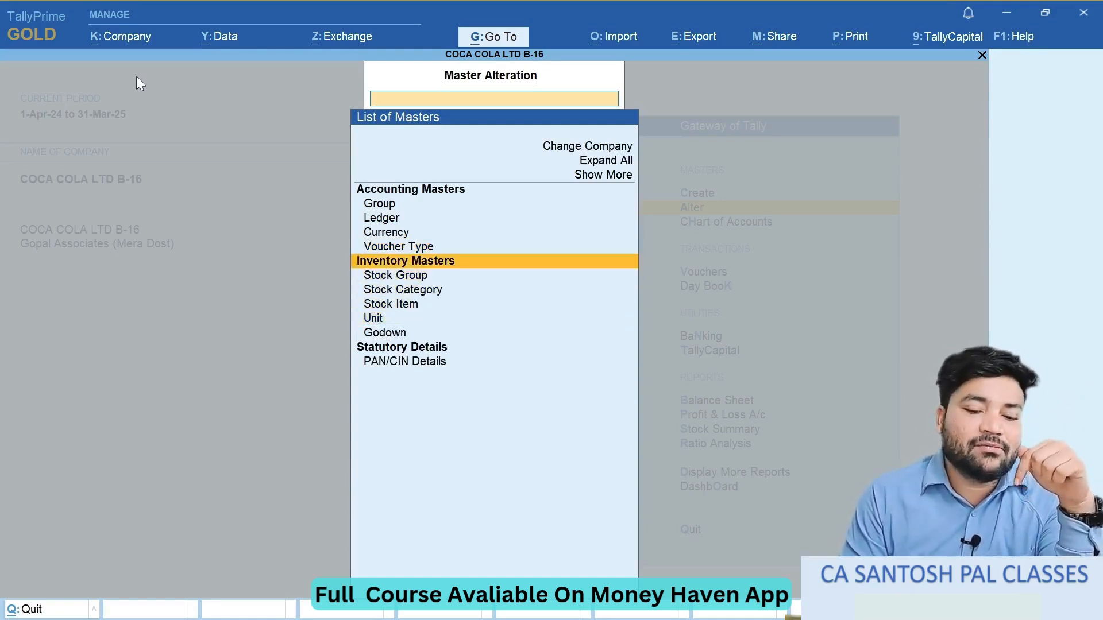
{"action": "key", "text": "Up"}
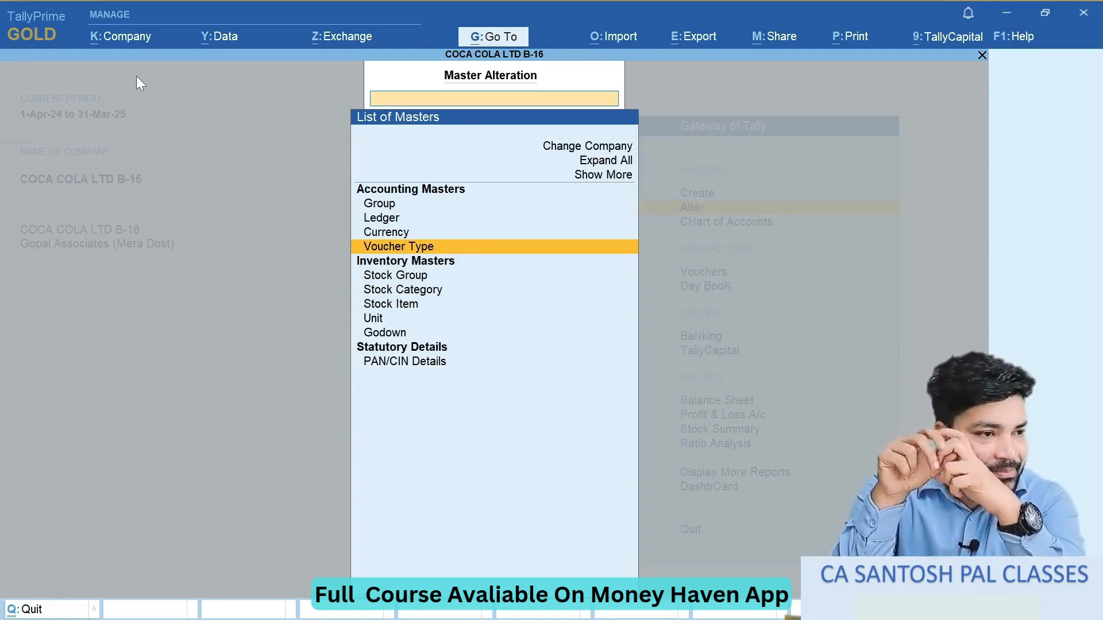
- Open the Sales voucher type for alteration from the list of voucher types
{"action": "key", "text": "Return"}
{"action": "key", "text": "Down"}
{"action": "key", "text": "Down"}
{"action": "key", "text": "Down"}
{"action": "key", "text": "Down"}
{"action": "key", "text": "Down"}
{"action": "key", "text": "Down"}
{"action": "key", "text": "Down"}
{"action": "key", "text": "Down"}
{"action": "key", "text": "Down"}
{"action": "key", "text": "Down"}
{"action": "key", "text": "Down"}
{"action": "key", "text": "Down"}
{"action": "key", "text": "Down"}
{"action": "key", "text": "Down"}
{"action": "key", "text": "Down"}
{"action": "key", "text": "Down"}
{"action": "key", "text": "Down"}
{"action": "key", "text": "Down"}
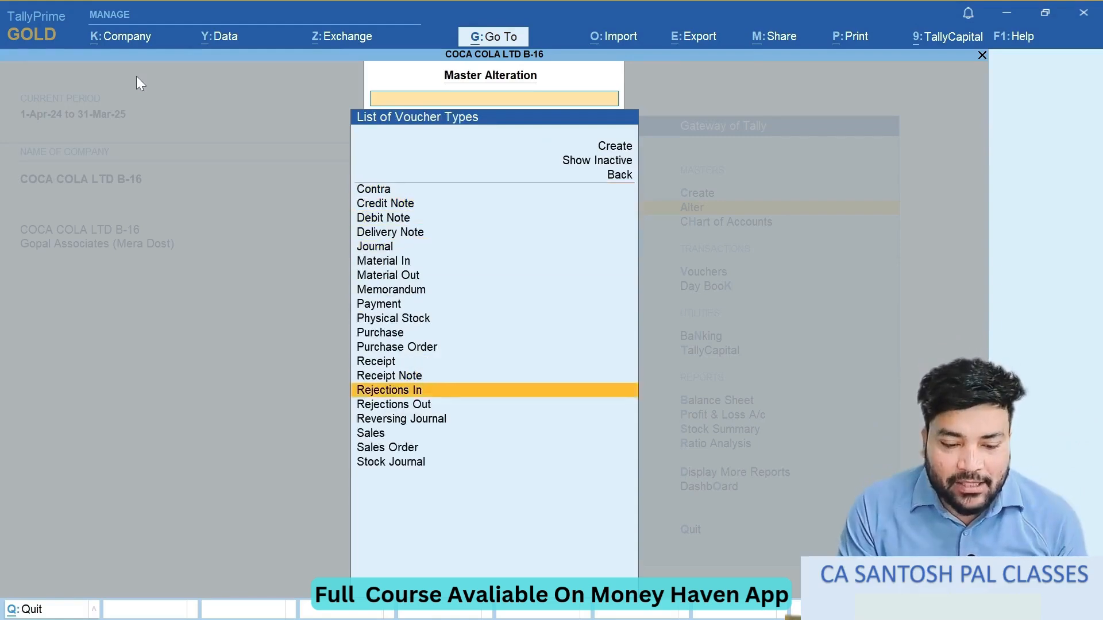
{"action": "key", "text": "Return"}
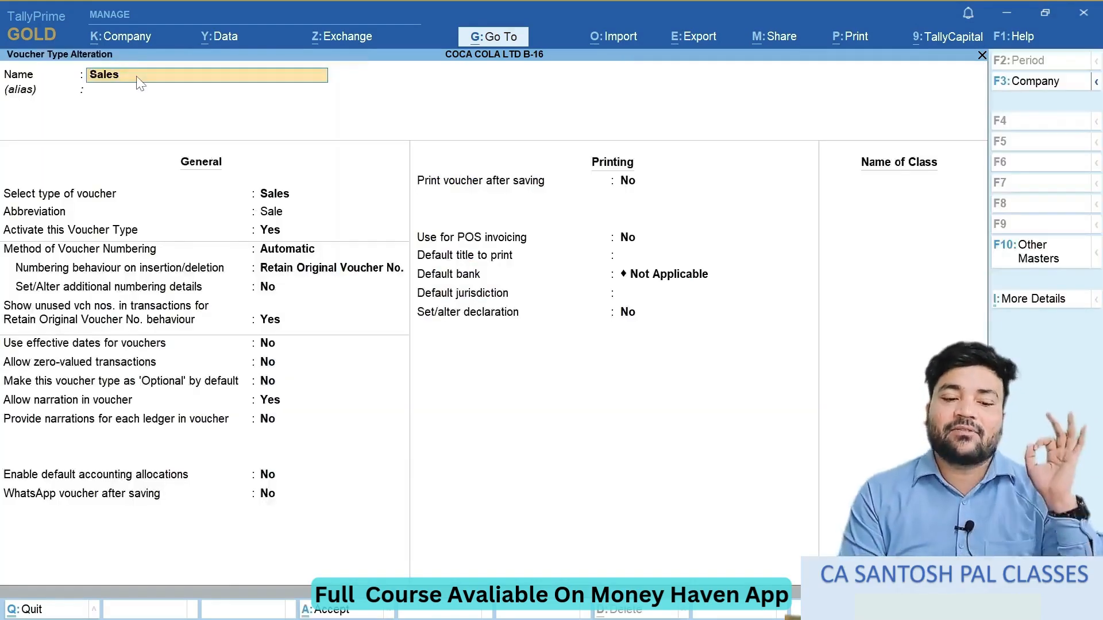
- Check the Sales voucher type's method of voucher numbering and return to the Gateway of Tally without saving
{"action": "key", "text": "Return"}
{"action": "key", "text": "Return"}
{"action": "key", "text": "Return"}
{"action": "key", "text": "Return"}
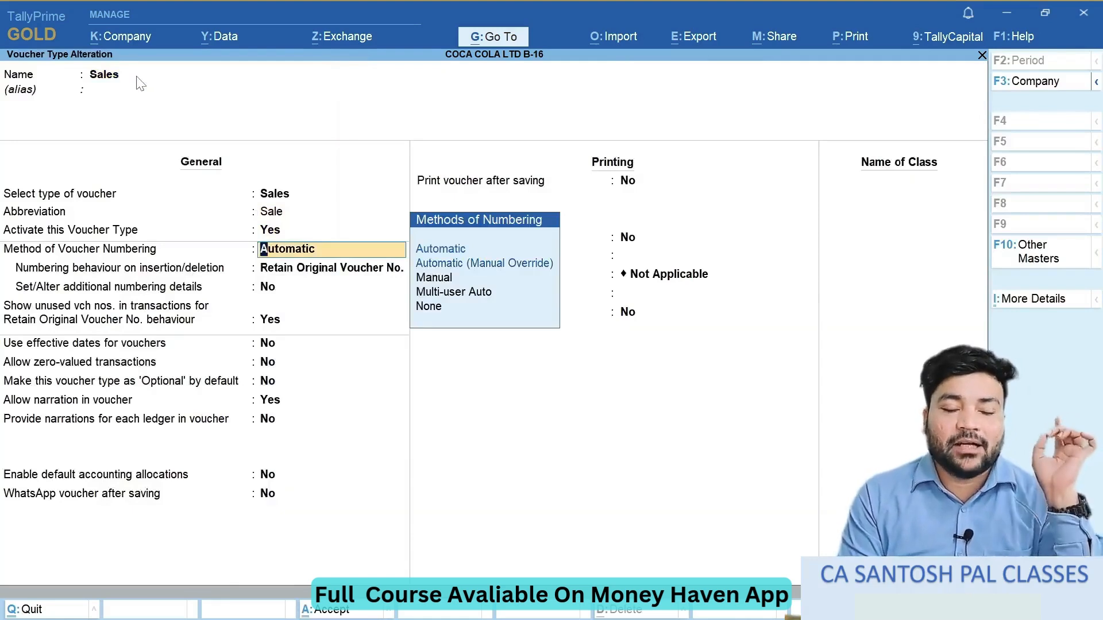
{"action": "key", "text": "Up"}
{"action": "key", "text": "Up"}
{"action": "key", "text": "Up"}
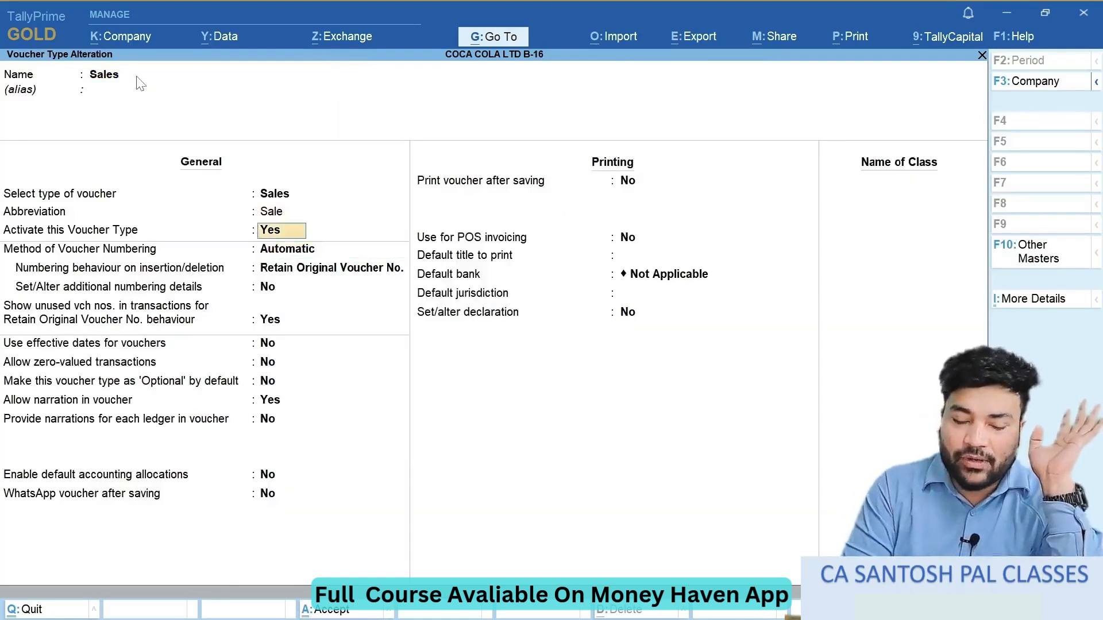
{"action": "key", "text": "Up"}
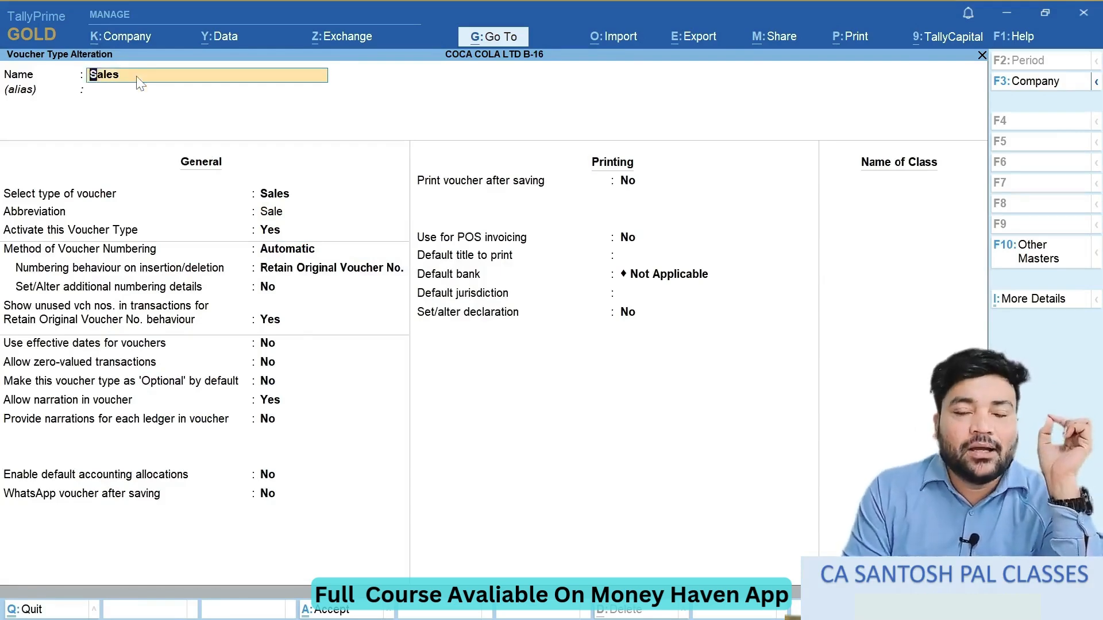
{"action": "key", "text": "Escape"}
{"action": "key", "text": "Escape"}
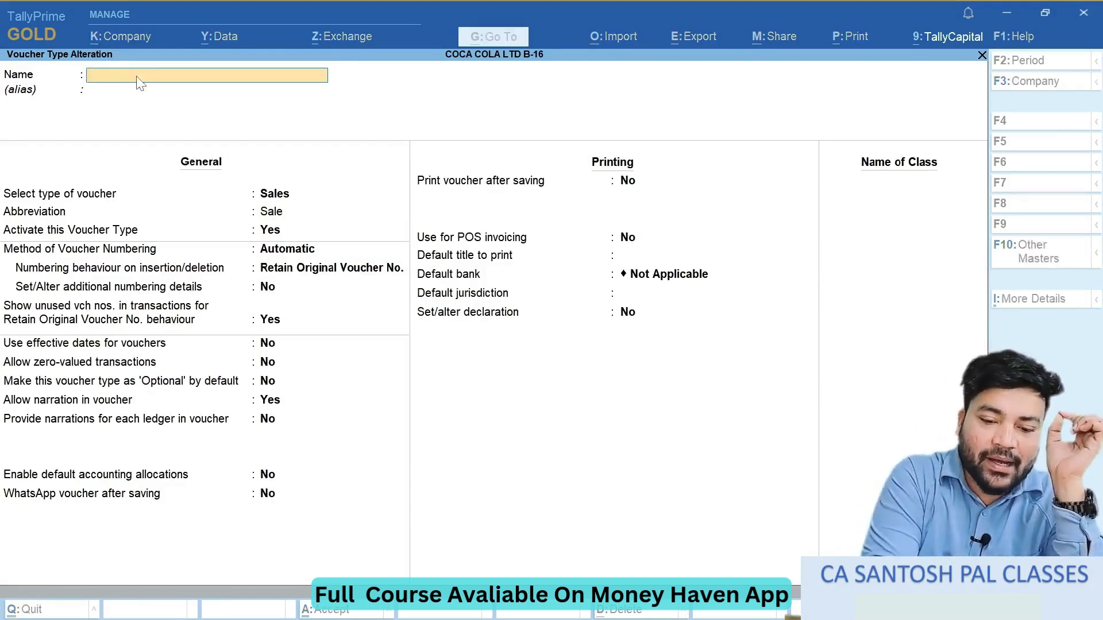
{"action": "key", "text": "Escape"}
{"action": "key", "text": "Escape"}
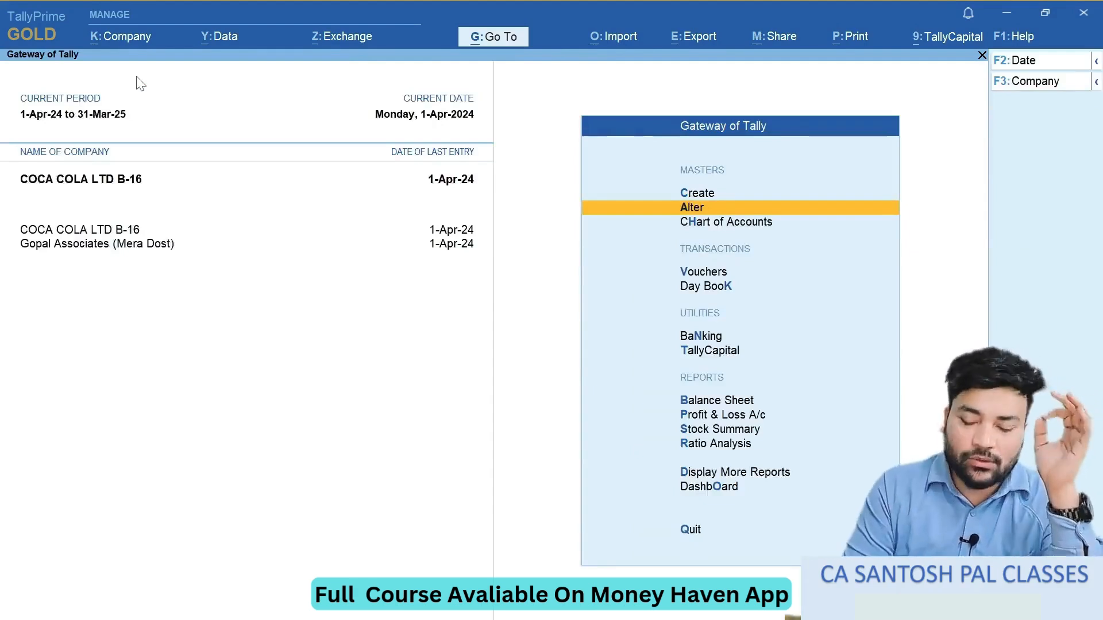
- Reopen master alteration and show the list of voucher types
{"action": "key", "text": "Down"}
{"action": "key", "text": "Up"}
{"action": "key", "text": "Return"}
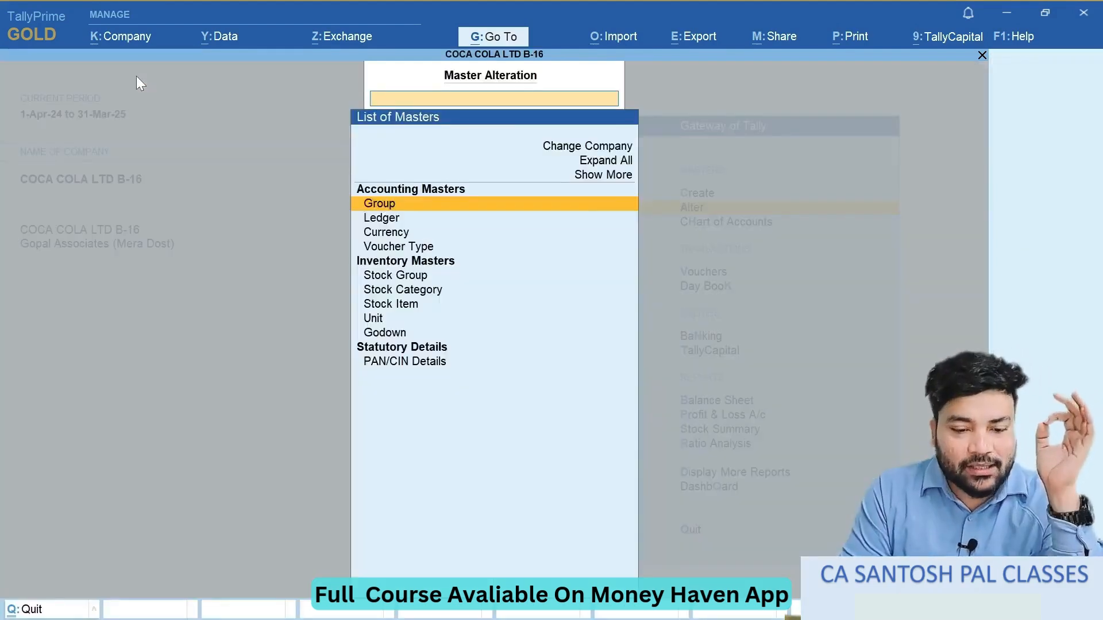
{"action": "key", "text": "Down"}
{"action": "key", "text": "Down"}
{"action": "key", "text": "Down"}
{"action": "key", "text": "Return"}
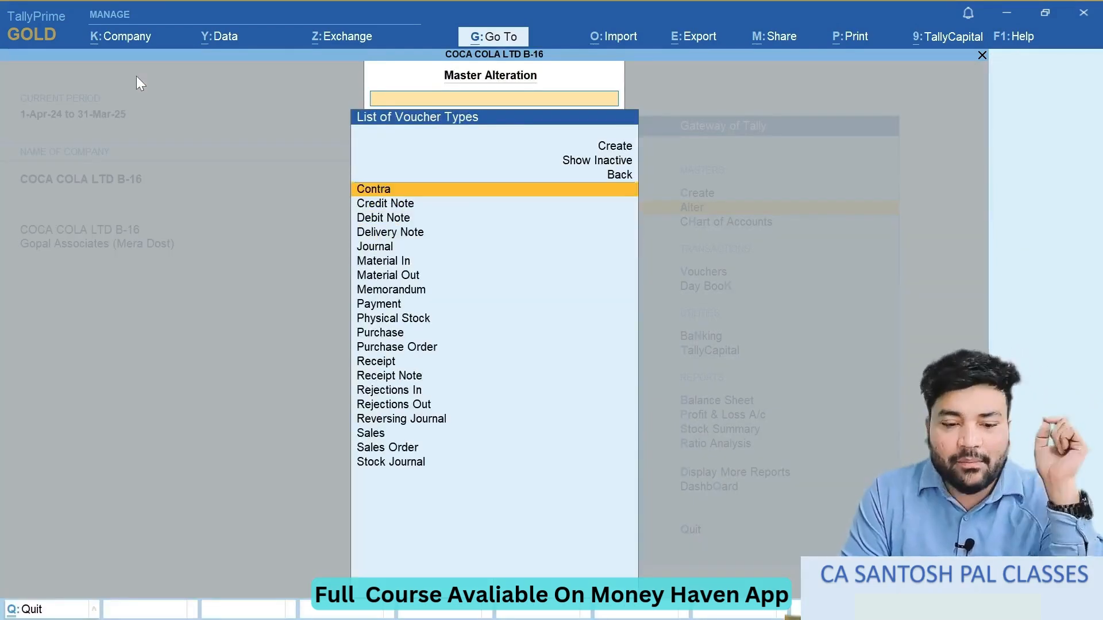
- Open the Sales voucher type for alteration and go to its method of voucher numbering
{"action": "key", "text": "Down"}
{"action": "key", "text": "Down"}
{"action": "key", "text": "Down"}
{"action": "key", "text": "Down"}
{"action": "key", "text": "Down"}
{"action": "key", "text": "Down"}
{"action": "key", "text": "Down"}
{"action": "key", "text": "Down"}
{"action": "key", "text": "Down"}
{"action": "key", "text": "Down"}
{"action": "key", "text": "Down"}
{"action": "key", "text": "Down"}
{"action": "key", "text": "Down"}
{"action": "key", "text": "Down"}
{"action": "key", "text": "Down"}
{"action": "key", "text": "Down"}
{"action": "key", "text": "Down"}
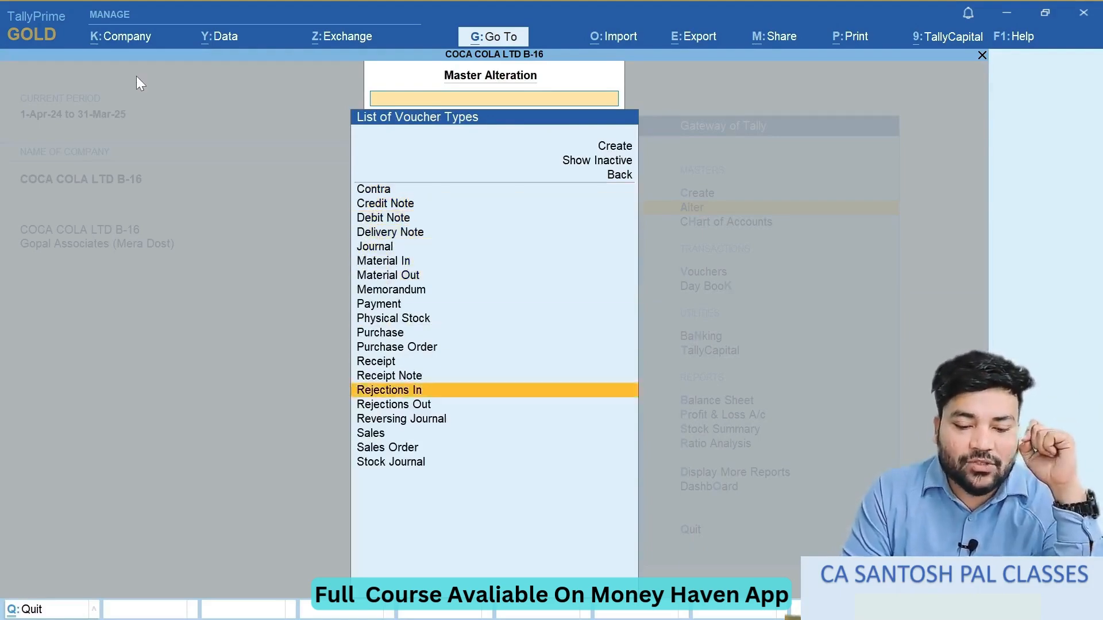
{"action": "key", "text": "Return"}
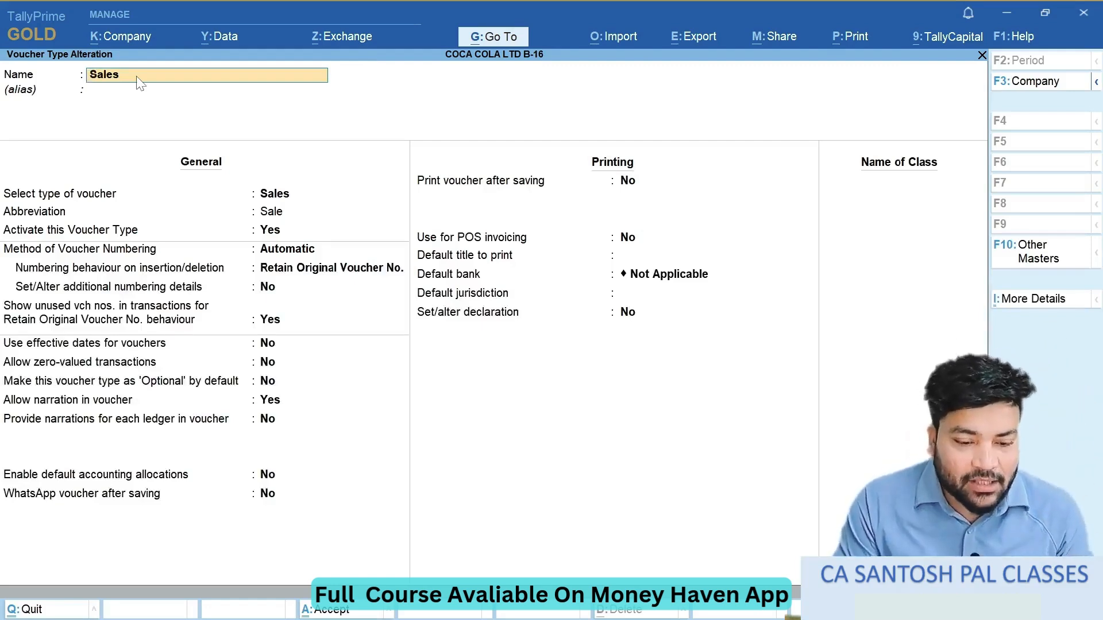
{"action": "key", "text": "Return"}
{"action": "key", "text": "Return"}
{"action": "key", "text": "Return"}
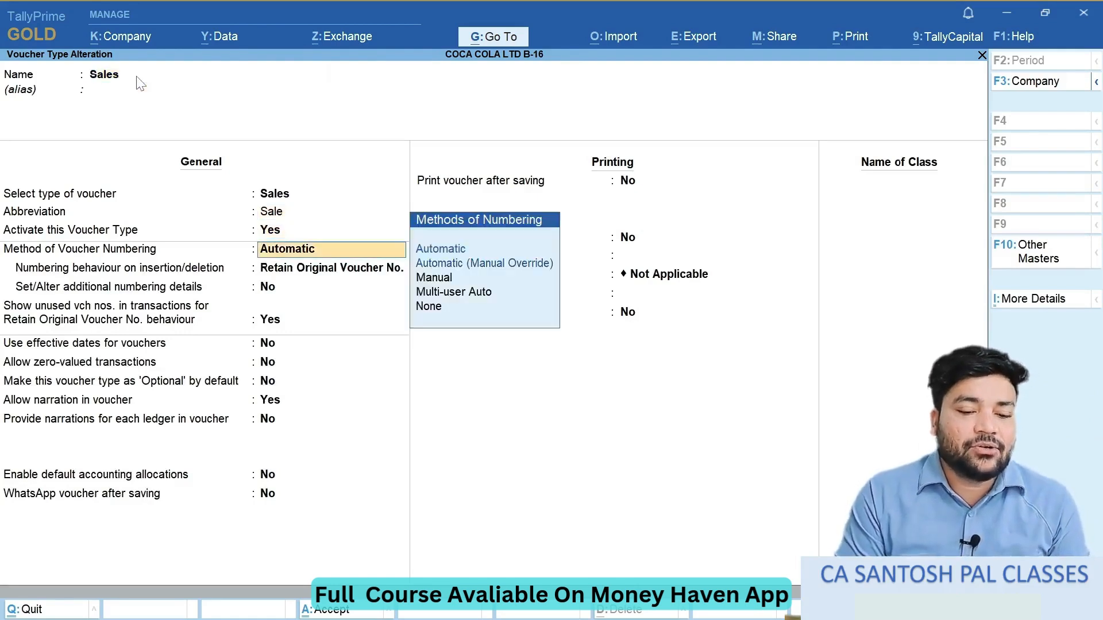
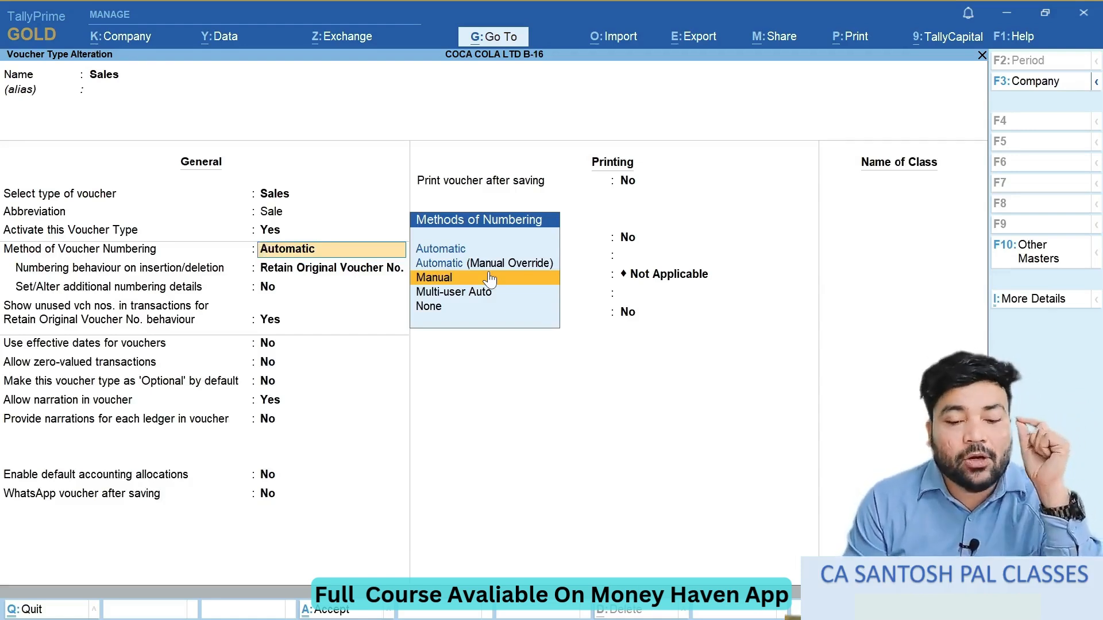
- Review the available methods of numbering for the Sales voucher type, from Automatic through to None
{"action": "key", "text": "Up"}
{"action": "key", "text": "Up"}
{"action": "key", "text": "Down"}
{"action": "key", "text": "Down"}
{"action": "key", "text": "Down"}
{"action": "key", "text": "Down"}
{"action": "key", "text": "Up"}
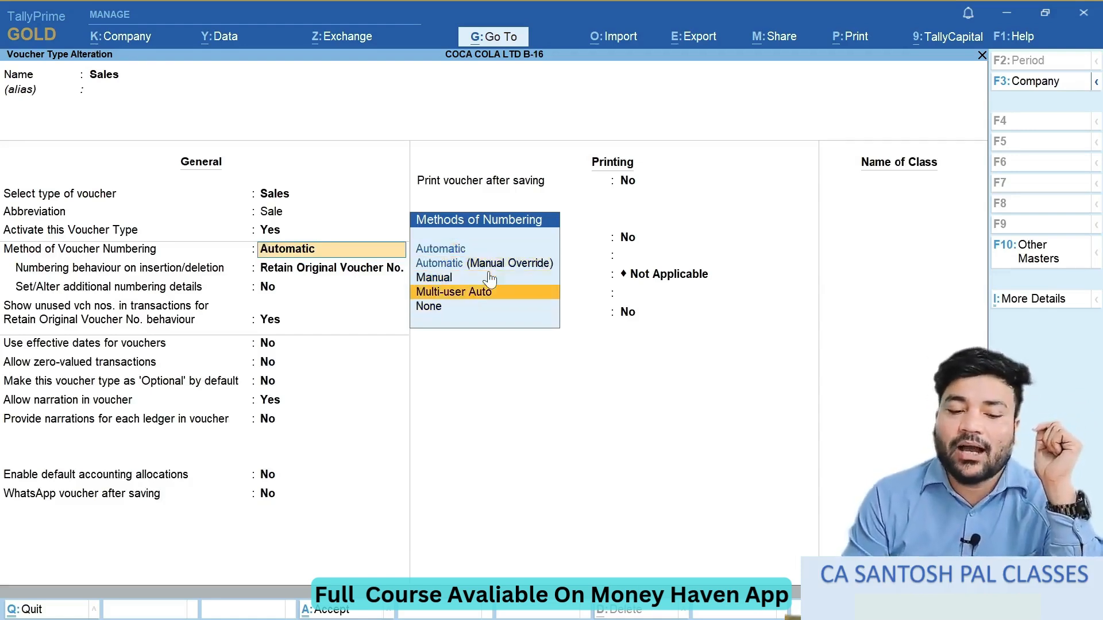
{"action": "key", "text": "Up"}
{"action": "key", "text": "Up"}
{"action": "key", "text": "Up"}
{"action": "key", "text": "Down"}
{"action": "key", "text": "Down"}
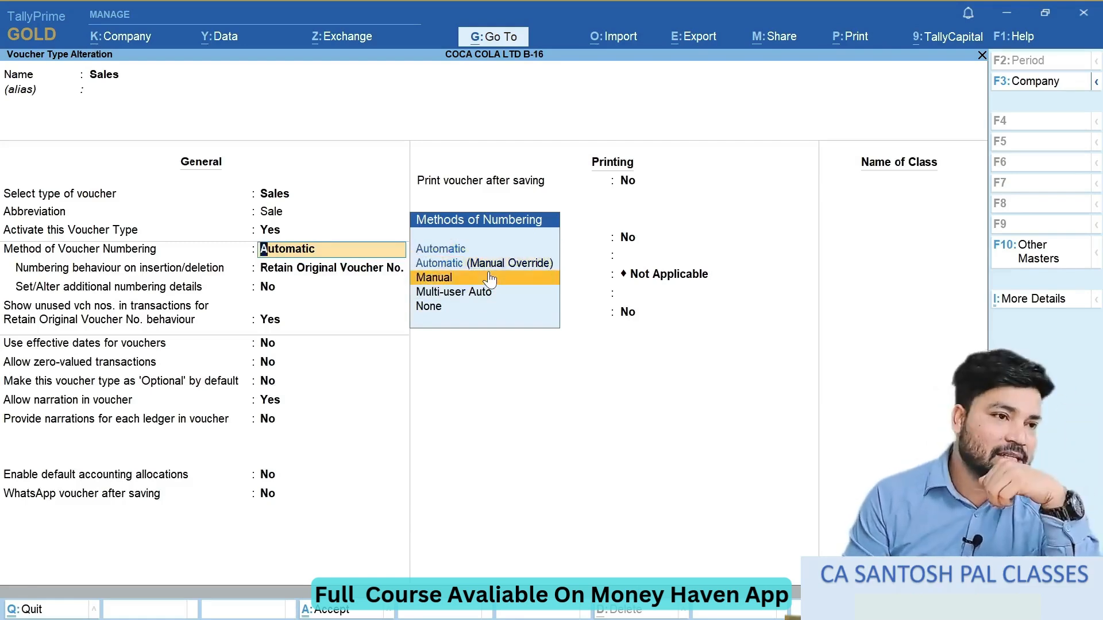
{"action": "key", "text": "Up"}
{"action": "key", "text": "Down"}
{"action": "key", "text": "Down"}
{"action": "key", "text": "Up"}
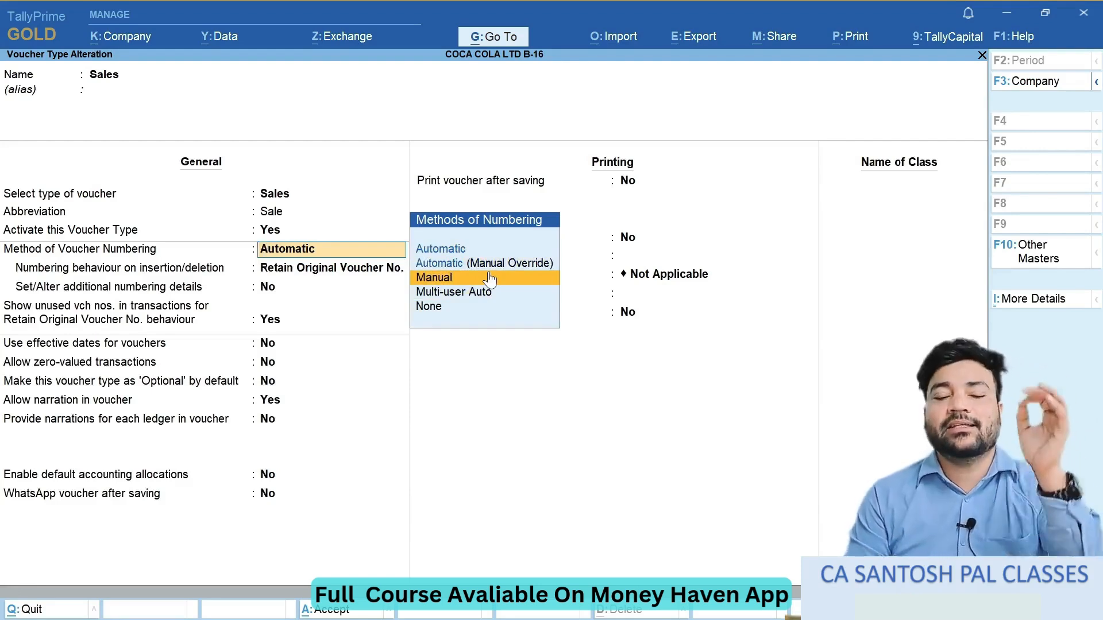
{"action": "key", "text": "Up"}
{"action": "key", "text": "Up"}
{"action": "key", "text": "Down"}
{"action": "key", "text": "Down"}
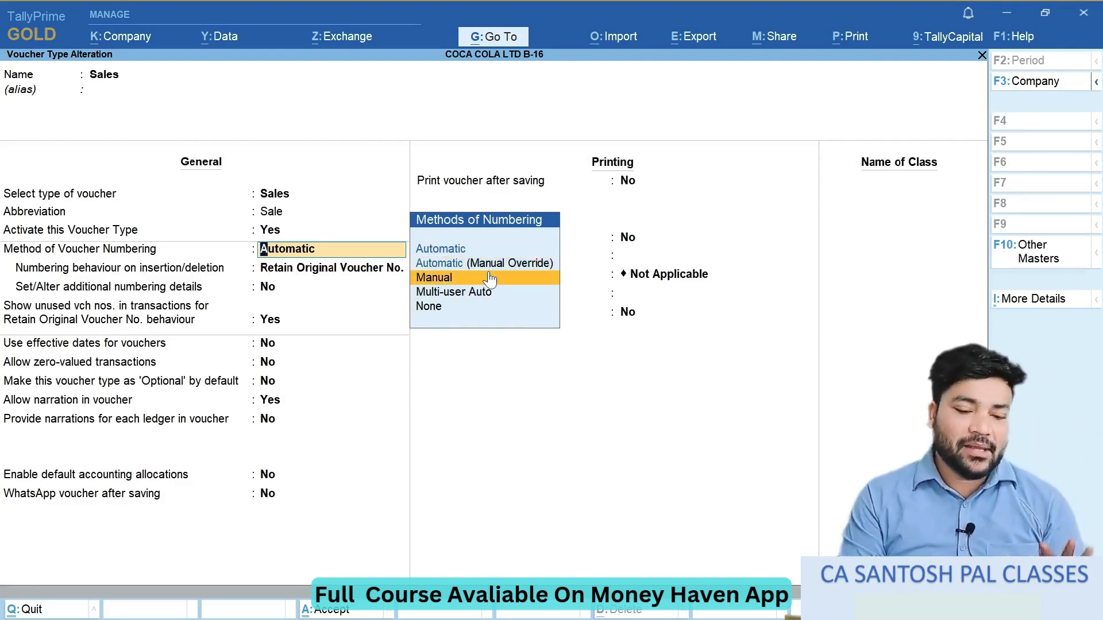
- Try Manual as the Sales voucher type's numbering method and return to the Gateway of Tally without saving
{"action": "key", "text": "Return"}
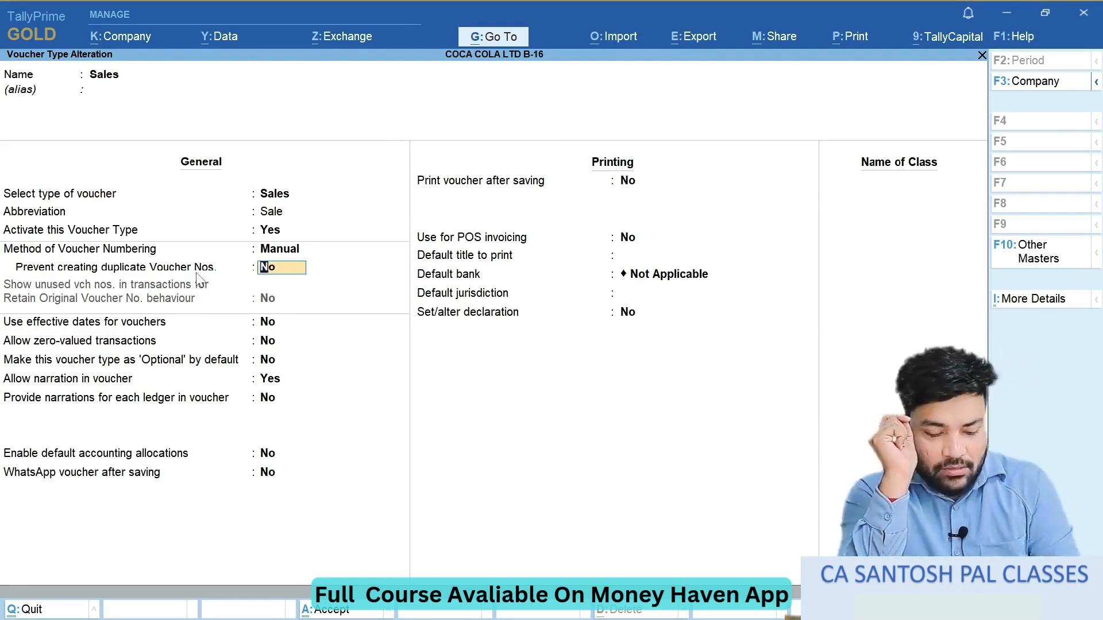
{"action": "key", "text": "alt+Tab"}
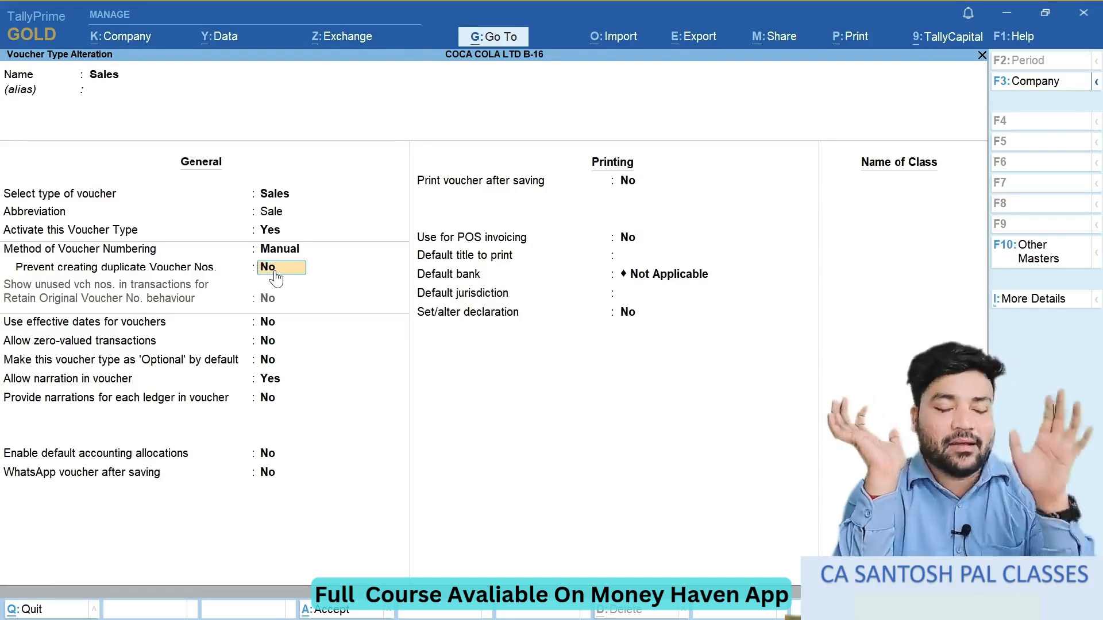
{"action": "key", "text": "BackSpace"}
{"action": "key", "text": "Escape"}
{"action": "key", "text": "Escape"}
{"action": "key", "text": "Escape"}
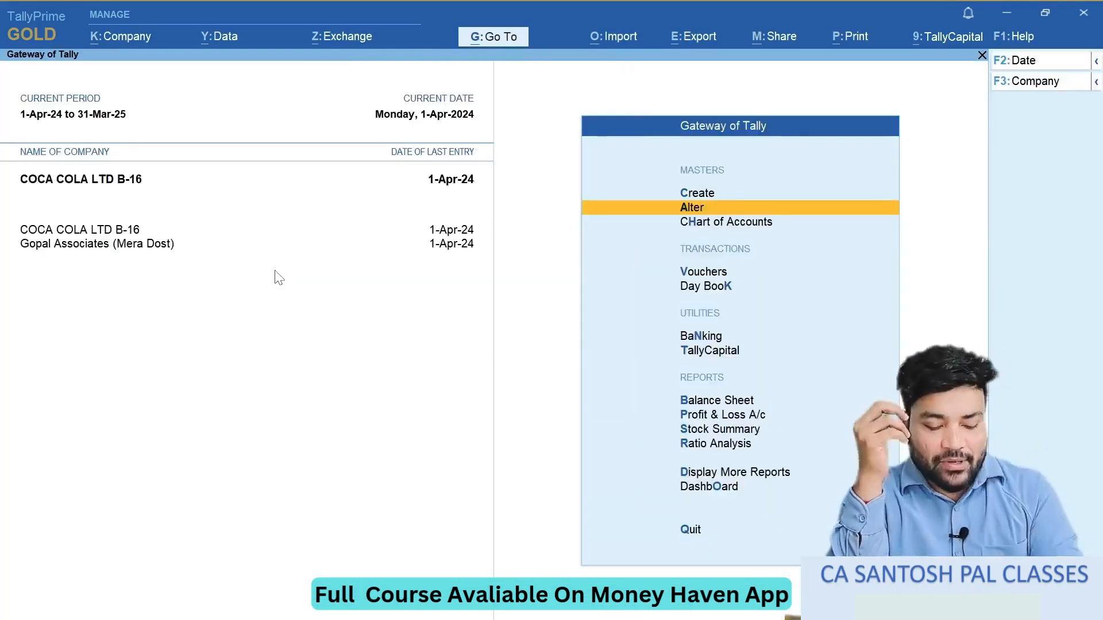
- Check the notes and the voucher number on a blank sales voucher, and return to the Gateway of Tally
{"action": "key", "text": "alt+Tab"}
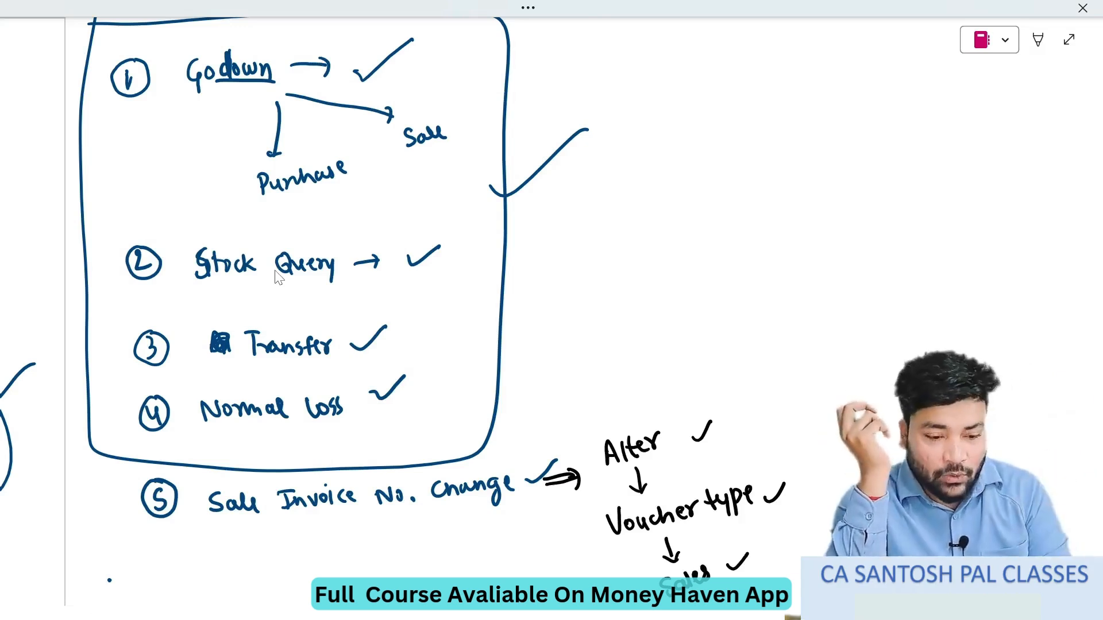
{"action": "key", "text": "alt+Tab"}
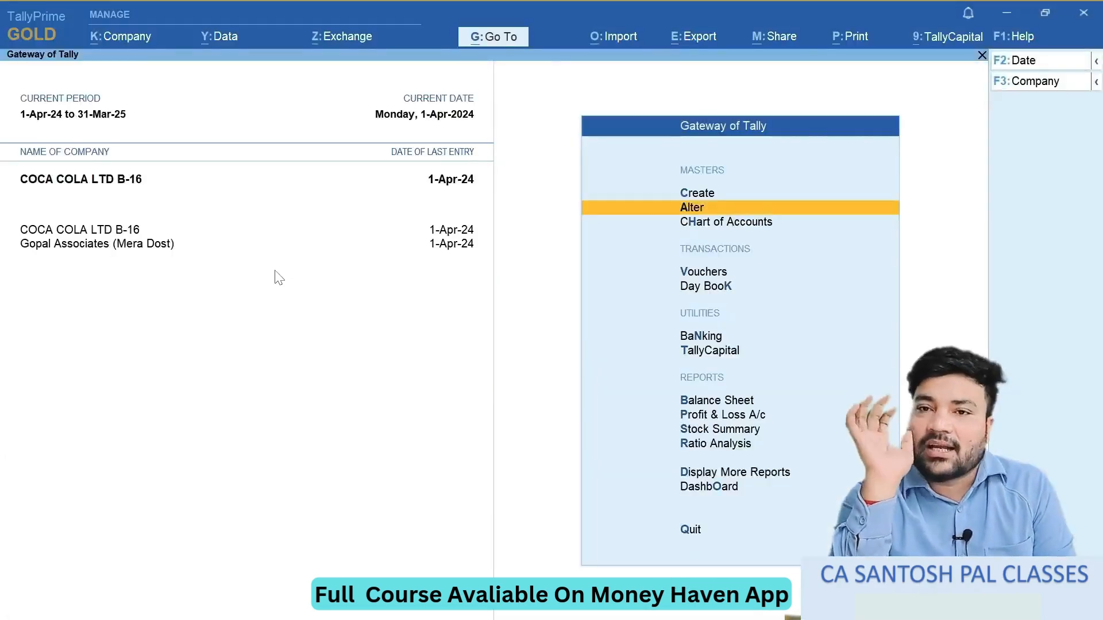
{"action": "key", "text": "Down"}
{"action": "key", "text": "Down"}
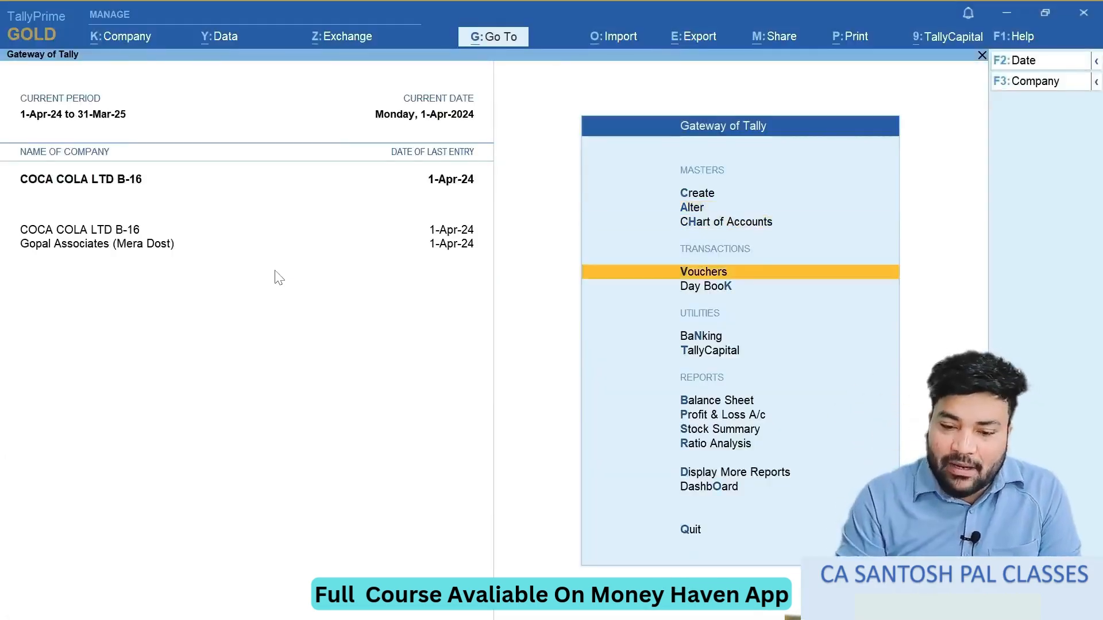
{"action": "key", "text": "Return"}
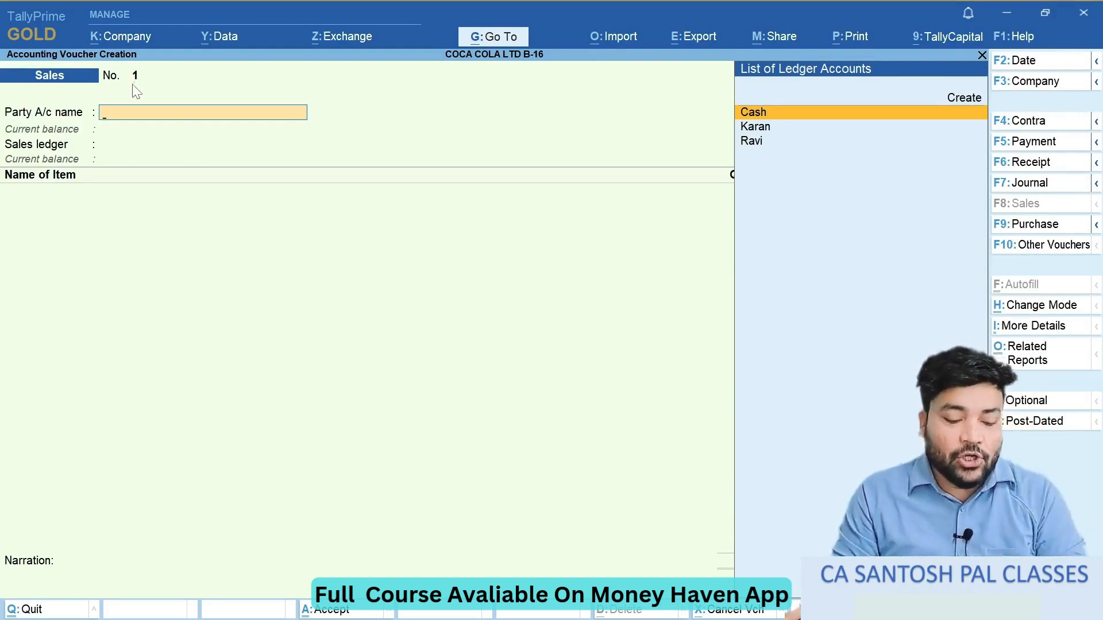
{"action": "key", "text": "Escape"}
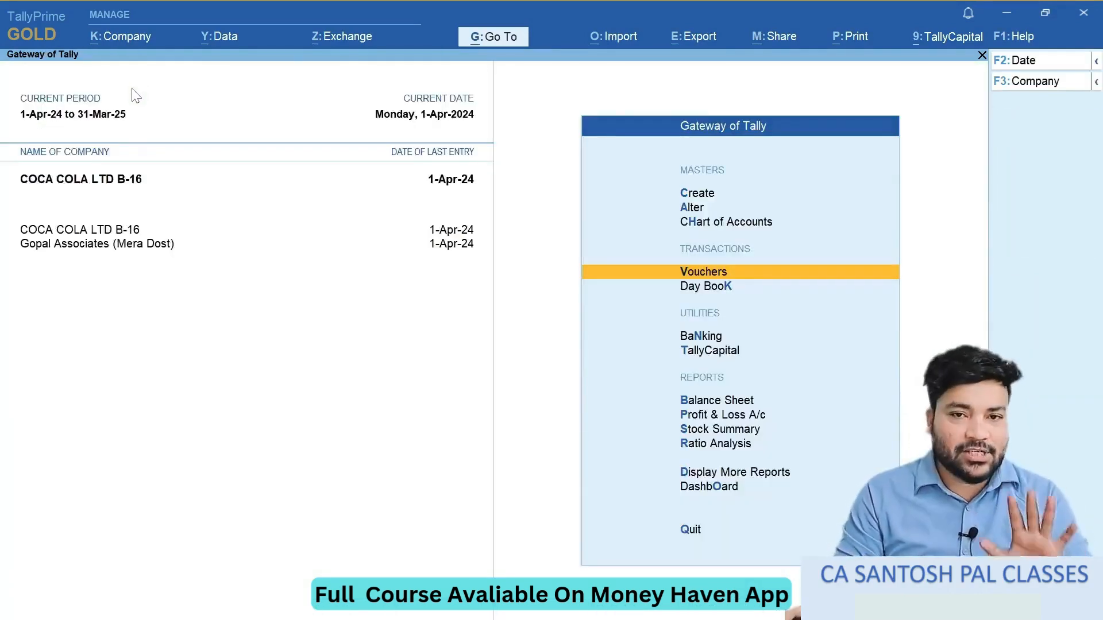
- Open master alteration and bring up the list of voucher types
{"action": "key", "text": "Up"}
{"action": "key", "text": "Up"}
{"action": "key", "text": "Return"}
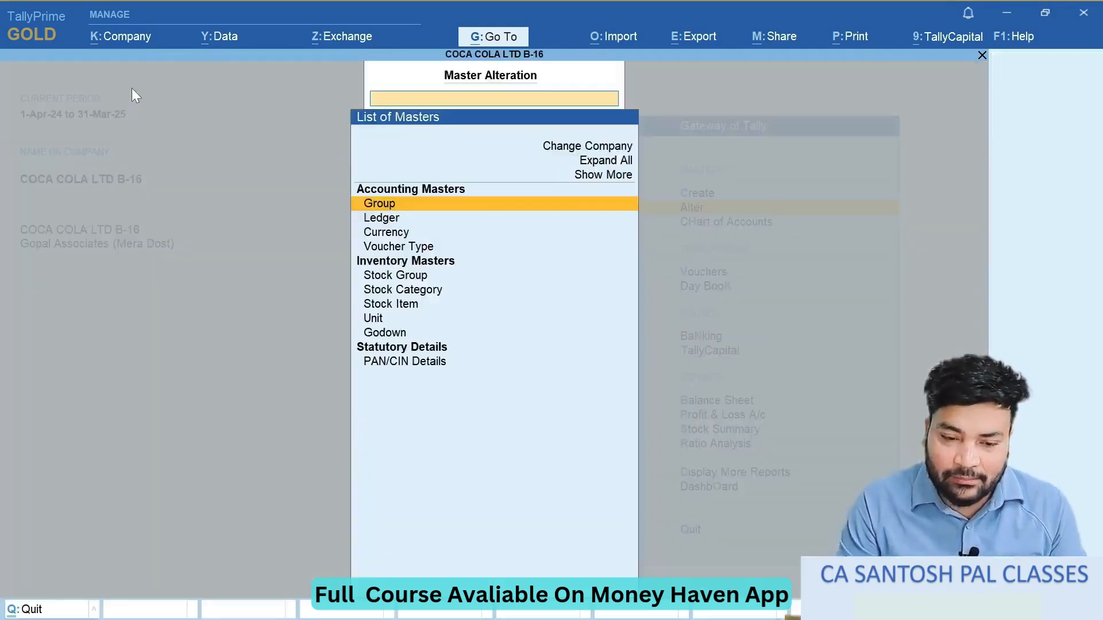
{"action": "key", "text": "Down"}
{"action": "key", "text": "Down"}
{"action": "key", "text": "Down"}
{"action": "key", "text": "Return"}
- Open the Sales voucher type for alteration
{"action": "key", "text": "Down"}
{"action": "key", "text": "Down"}
{"action": "key", "text": "Down"}
{"action": "key", "text": "Down"}
{"action": "key", "text": "Down"}
{"action": "key", "text": "Down"}
{"action": "key", "text": "Down"}
{"action": "key", "text": "Down"}
{"action": "key", "text": "Down"}
{"action": "key", "text": "Down"}
{"action": "key", "text": "Down"}
{"action": "key", "text": "Down"}
{"action": "key", "text": "Down"}
{"action": "key", "text": "Down"}
{"action": "key", "text": "Down"}
{"action": "key", "text": "Down"}
{"action": "key", "text": "Down"}
{"action": "key", "text": "Down"}
{"action": "key", "text": "Up"}
{"action": "key", "text": "Return"}
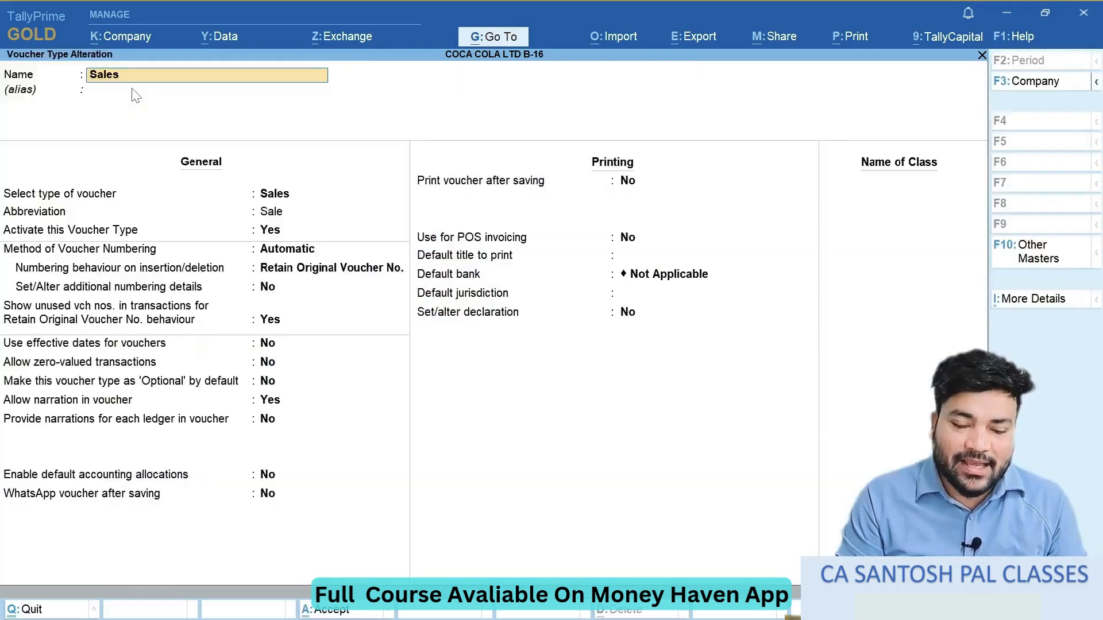
- Set the Sales voucher type's method of voucher numbering to Manual
{"action": "key", "text": "Return"}
{"action": "key", "text": "Return"}
{"action": "key", "text": "Return"}
{"action": "key", "text": "Return"}
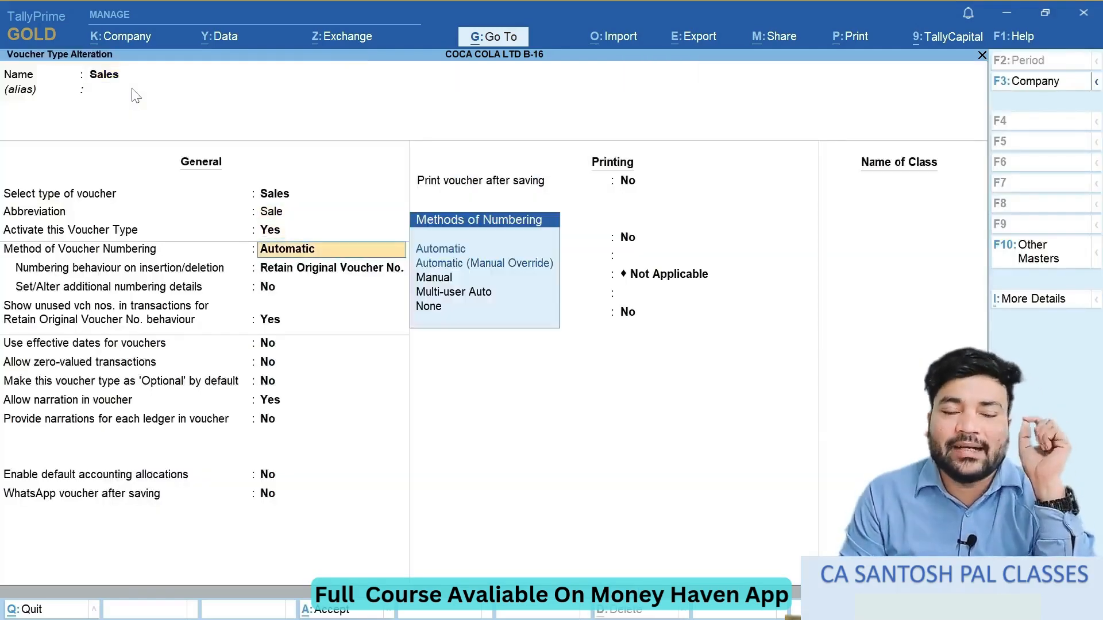
{"action": "key", "text": "Down"}
{"action": "key", "text": "Down"}
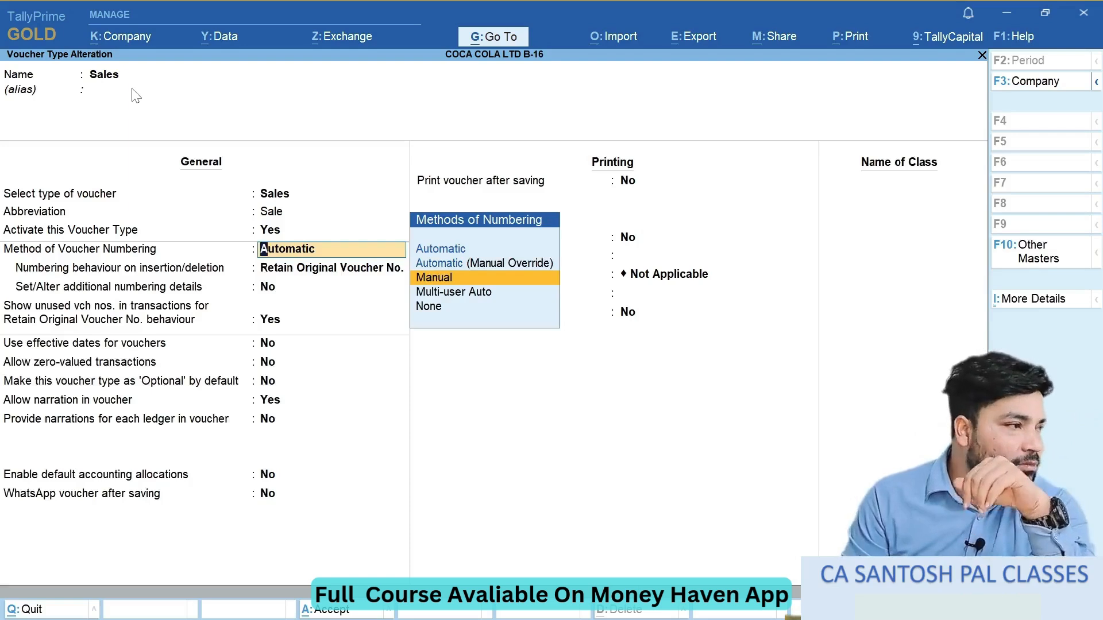
{"action": "key", "text": "Return"}
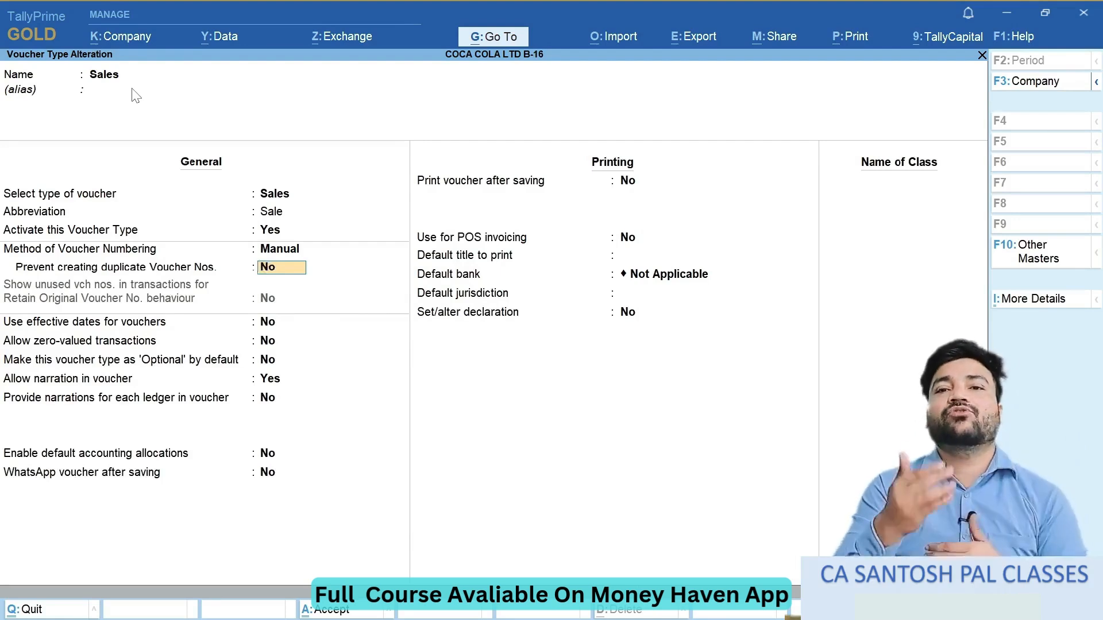
- Set Prevent creating duplicate Voucher Nos. to Yes, save the voucher type and return to the Gateway of Tally
{"action": "type", "text": "y"}
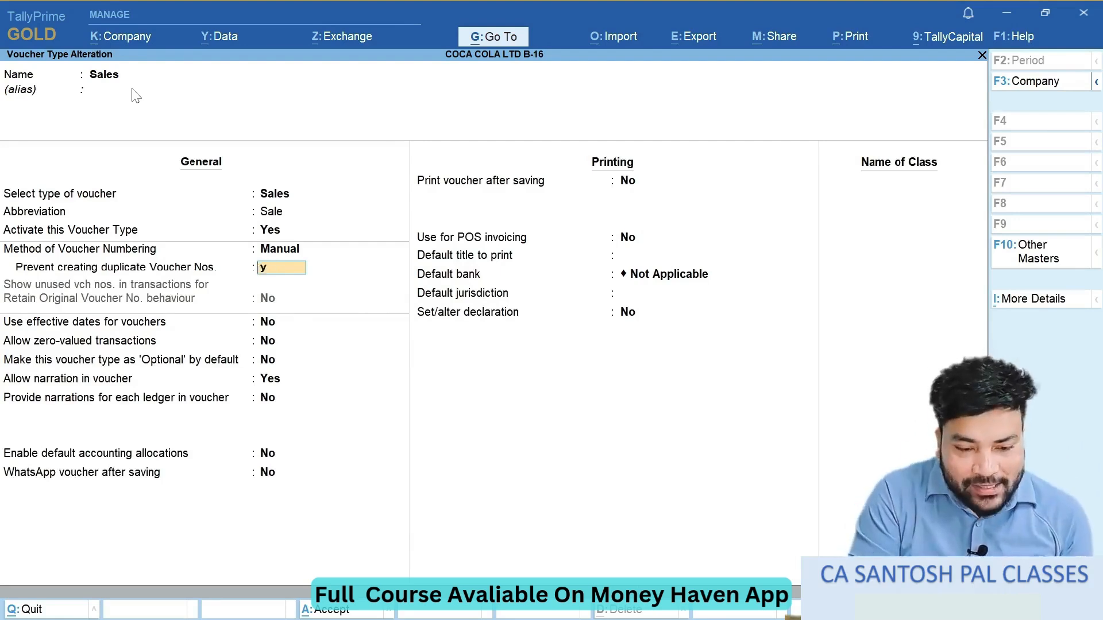
{"action": "key", "text": "Return"}
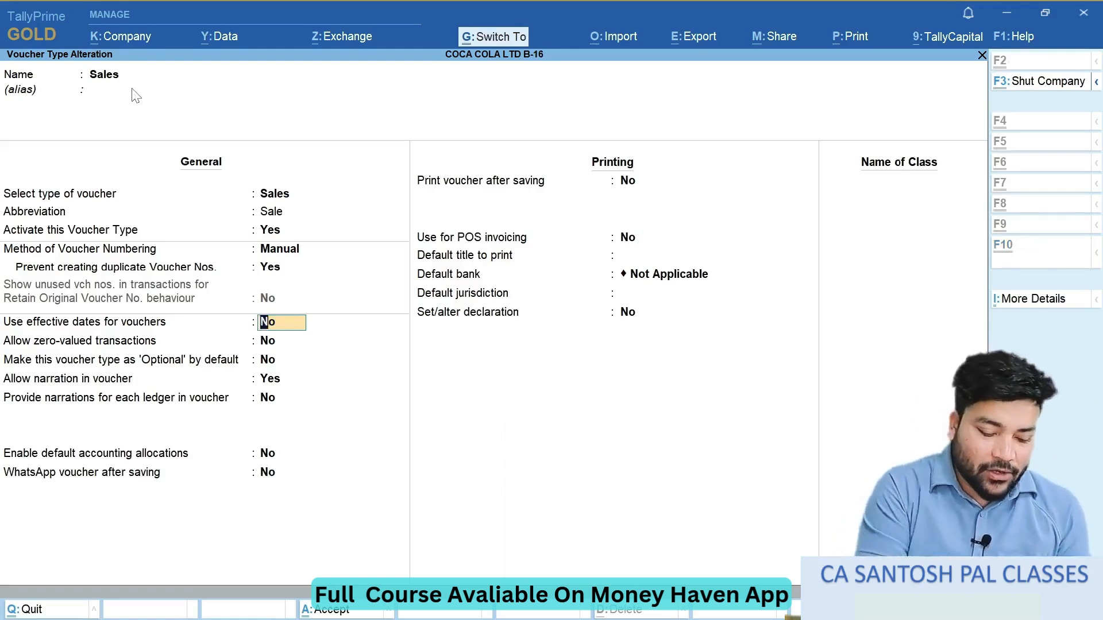
{"action": "key", "text": "ctrl+a"}
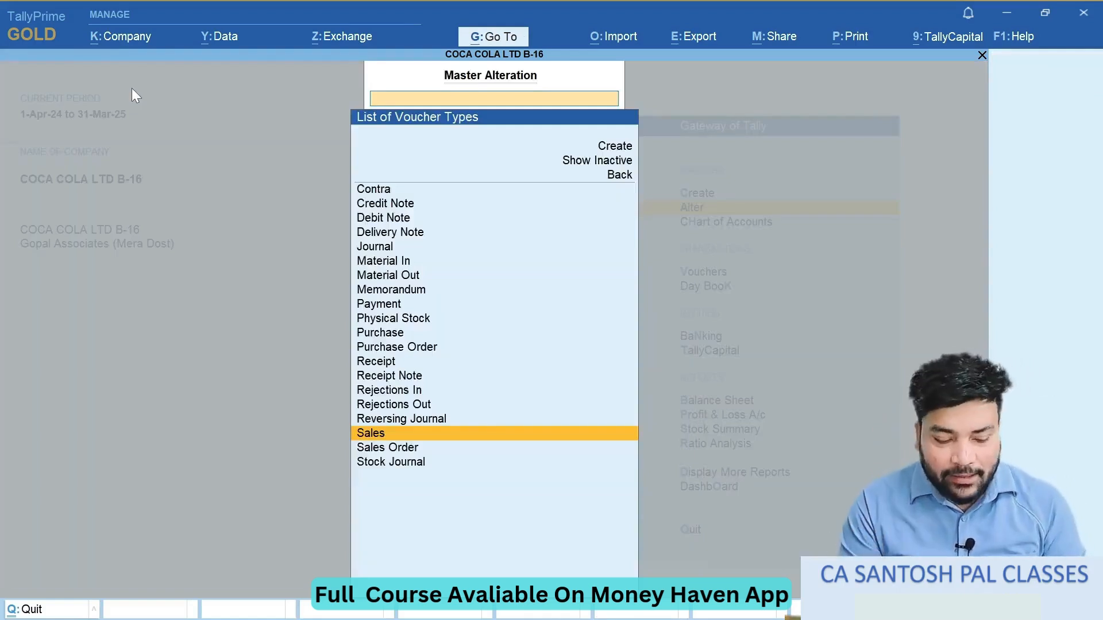
{"action": "key", "text": "Escape"}
{"action": "key", "text": "Escape"}
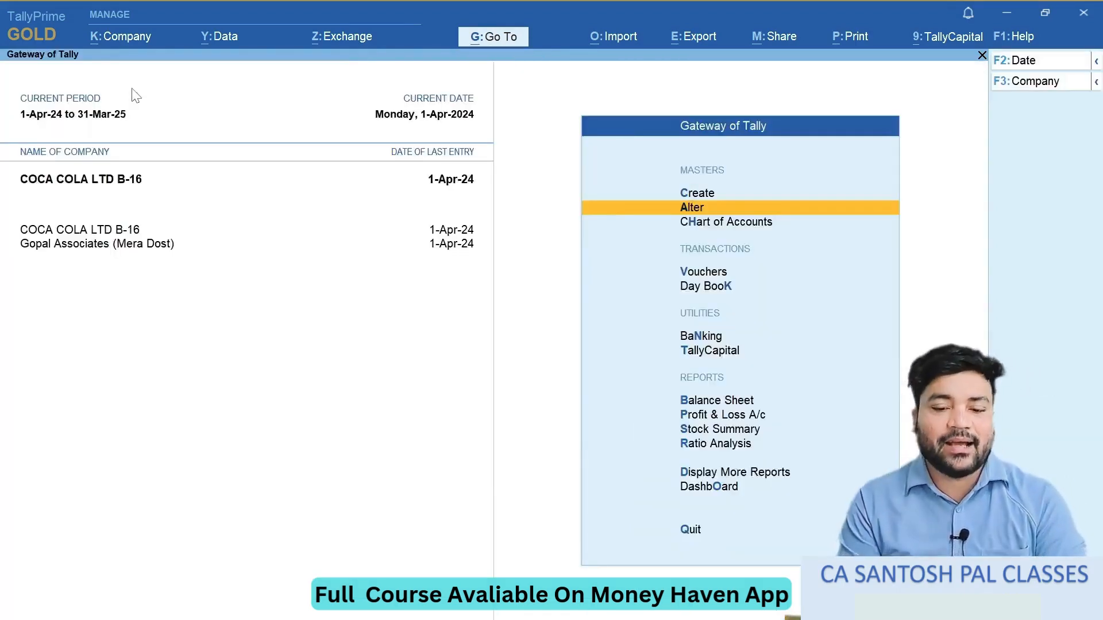
- Start a new sales voucher and enter invoice number 01 as given in question 10 of the exercise notes
{"action": "key", "text": "Down"}
{"action": "key", "text": "Down"}
{"action": "key", "text": "Return"}
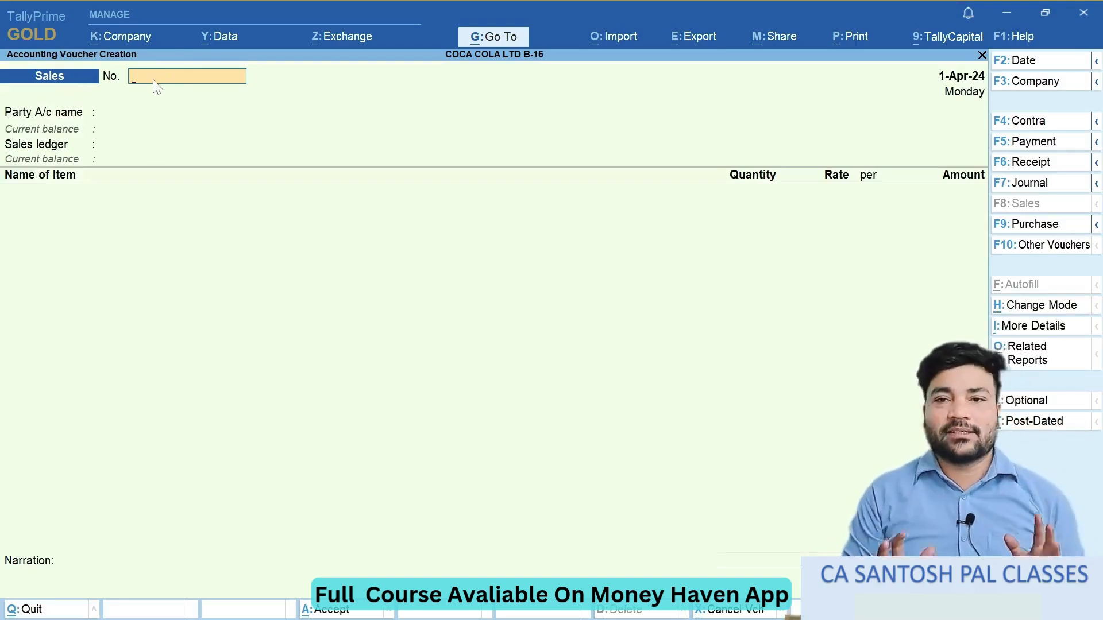
{"action": "key", "text": "alt+Tab"}
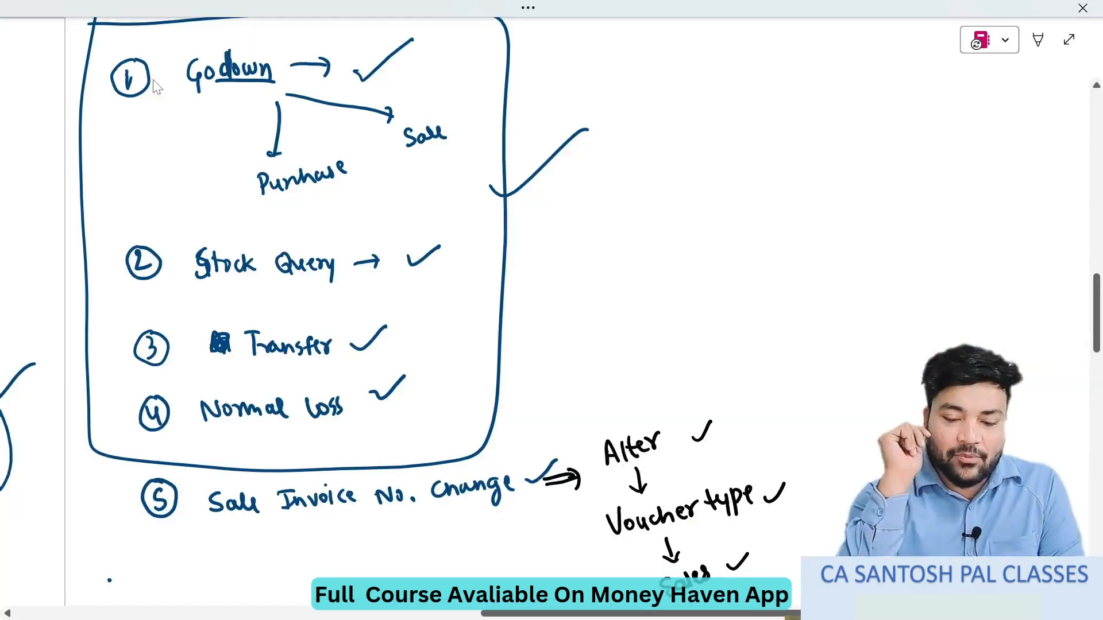
{"action": "scroll", "coordinate": [156, 86], "scroll_direction": "left", "scroll_amount": 10}
{"action": "scroll", "coordinate": [156, 86], "scroll_direction": "down", "scroll_amount": 8}
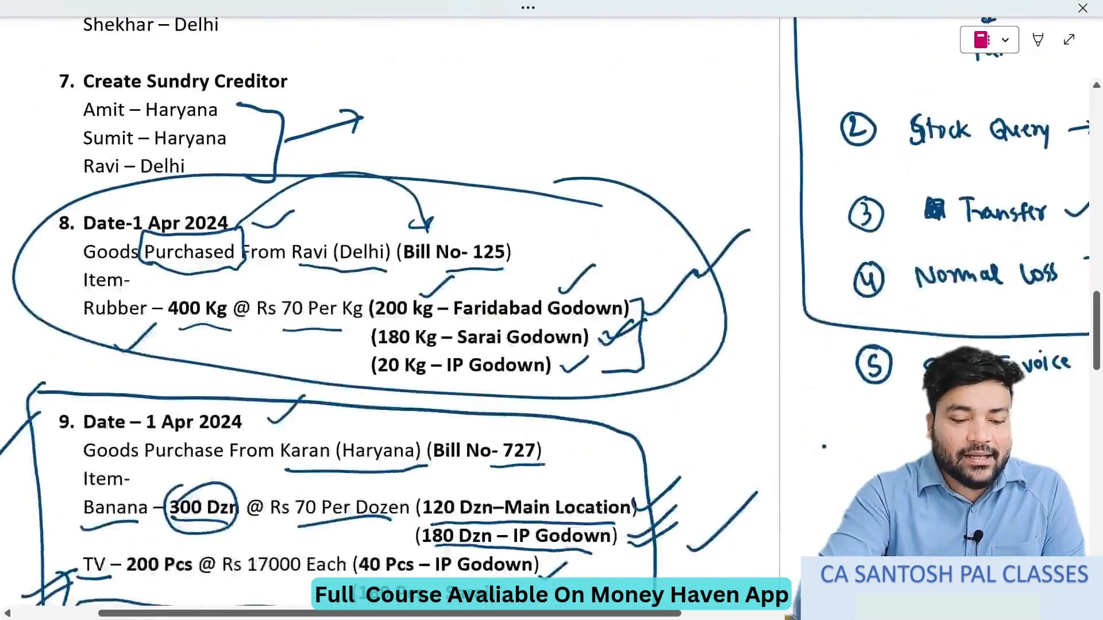
{"action": "scroll", "coordinate": [367, 311], "scroll_direction": "down", "scroll_amount": 3}
{"action": "key", "text": "alt+Tab"}
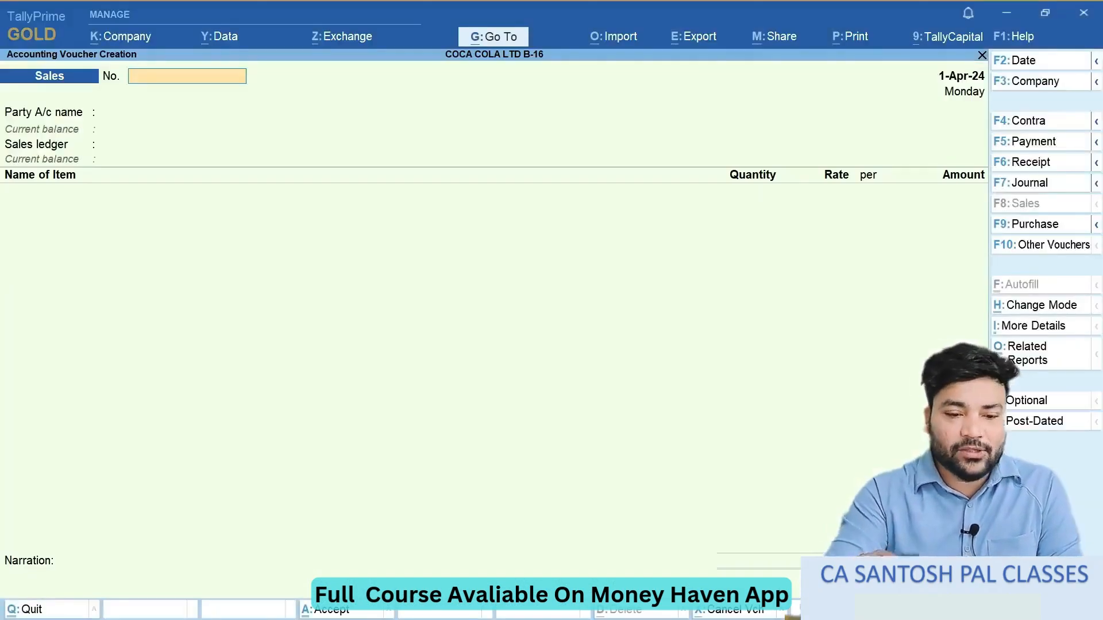
{"action": "type", "text": "01"}
{"action": "key", "text": "alt+Tab"}
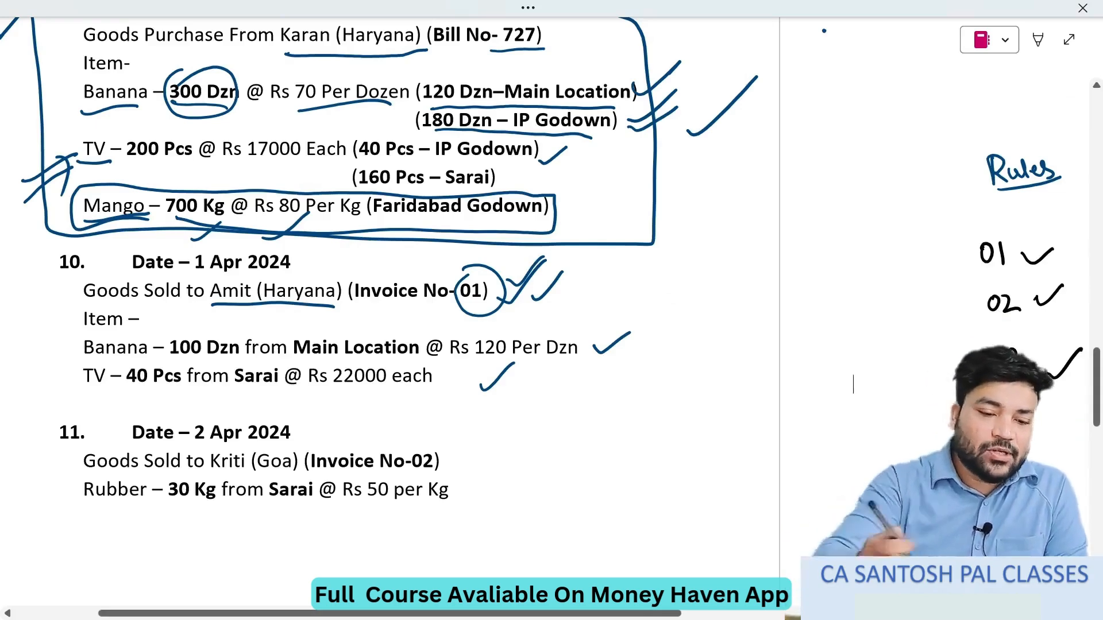
{"action": "key", "text": "alt+Tab"}
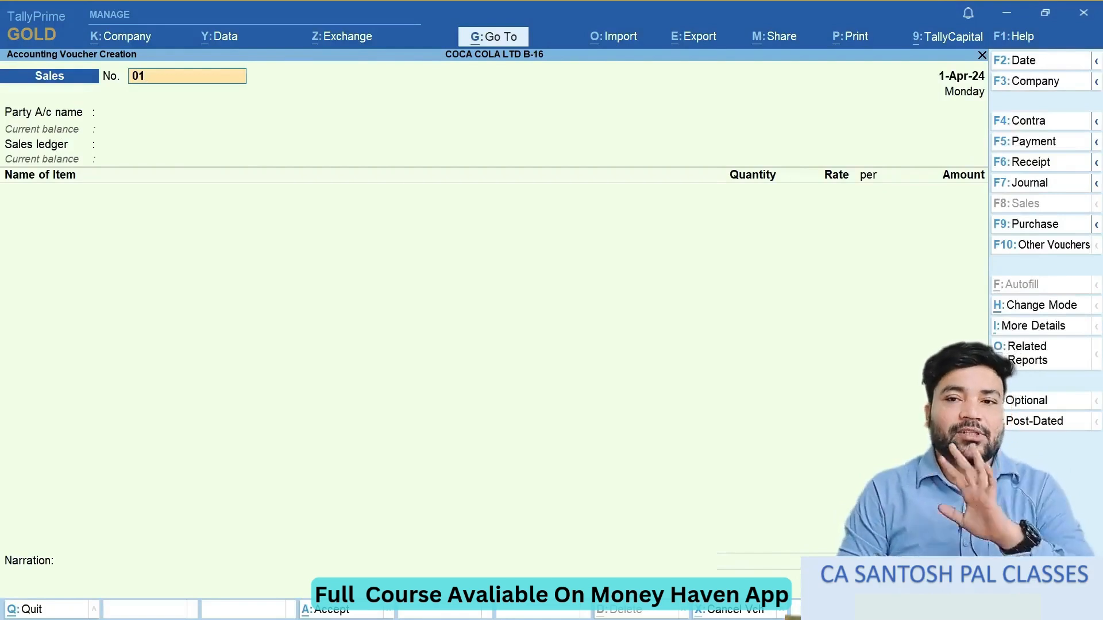
{"action": "key", "text": "Return"}
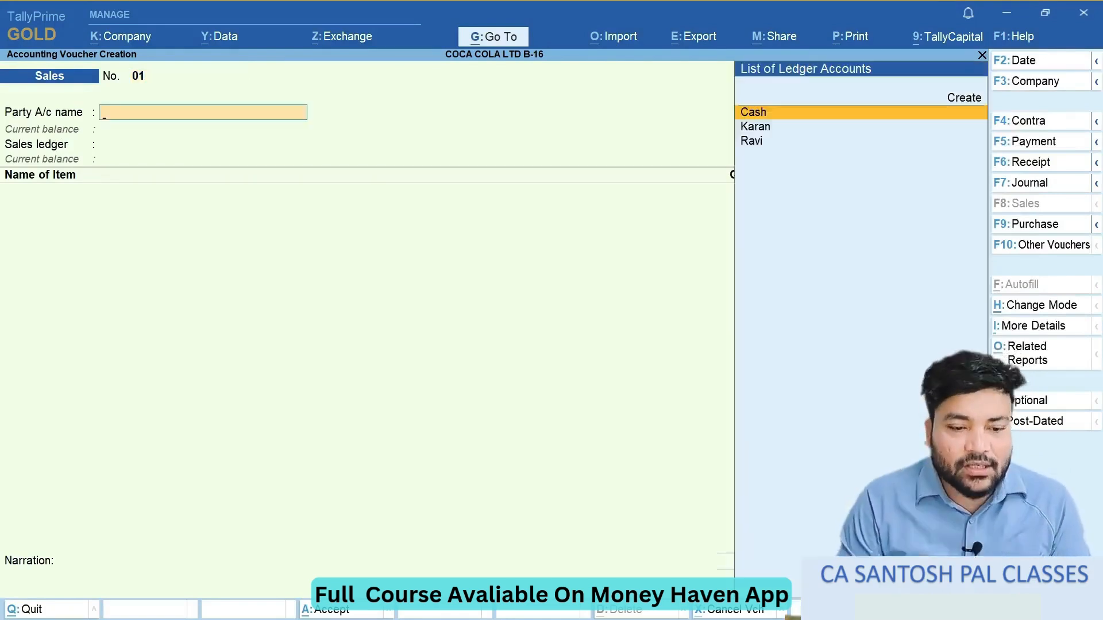
- Check the buyer in question 10 and start a new ledger with the customer's name from the voucher's party field
{"action": "key", "text": "alt+Tab"}
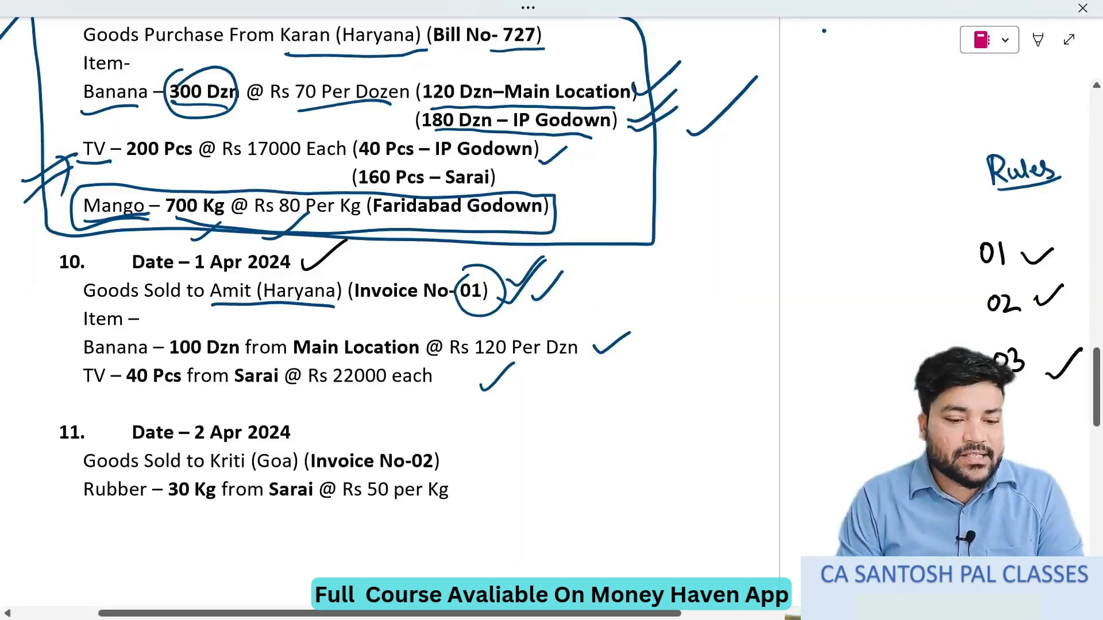
{"action": "key", "text": "alt+Tab"}
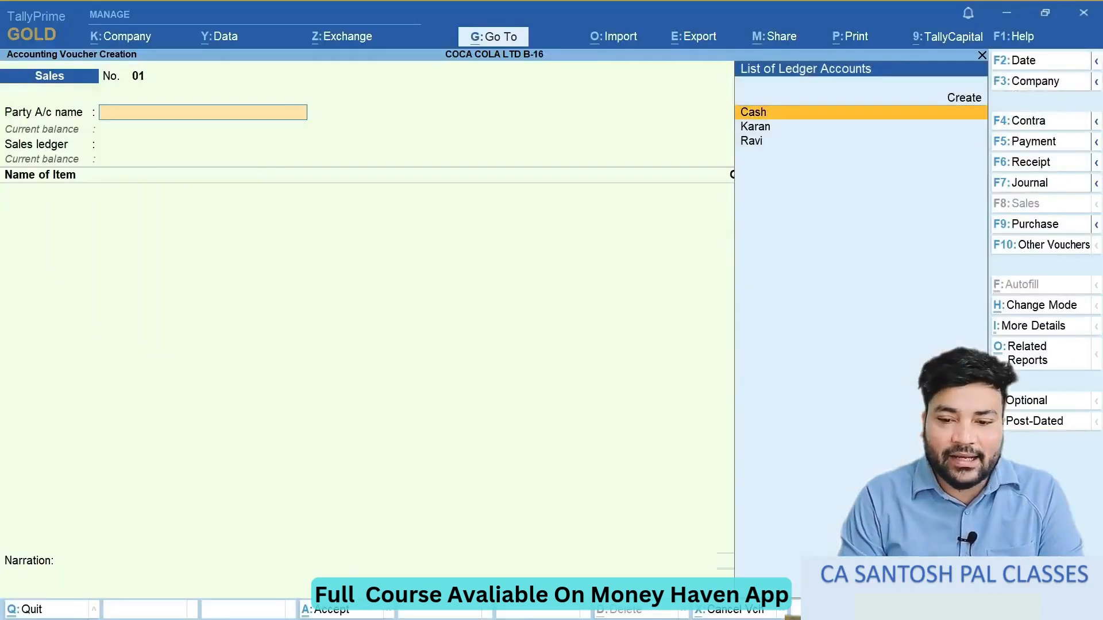
{"action": "key", "text": "Up"}
{"action": "key", "text": "Return"}
{"action": "type", "text": "Am"}
{"action": "key", "text": "Return"}
{"action": "key", "text": "Return"}
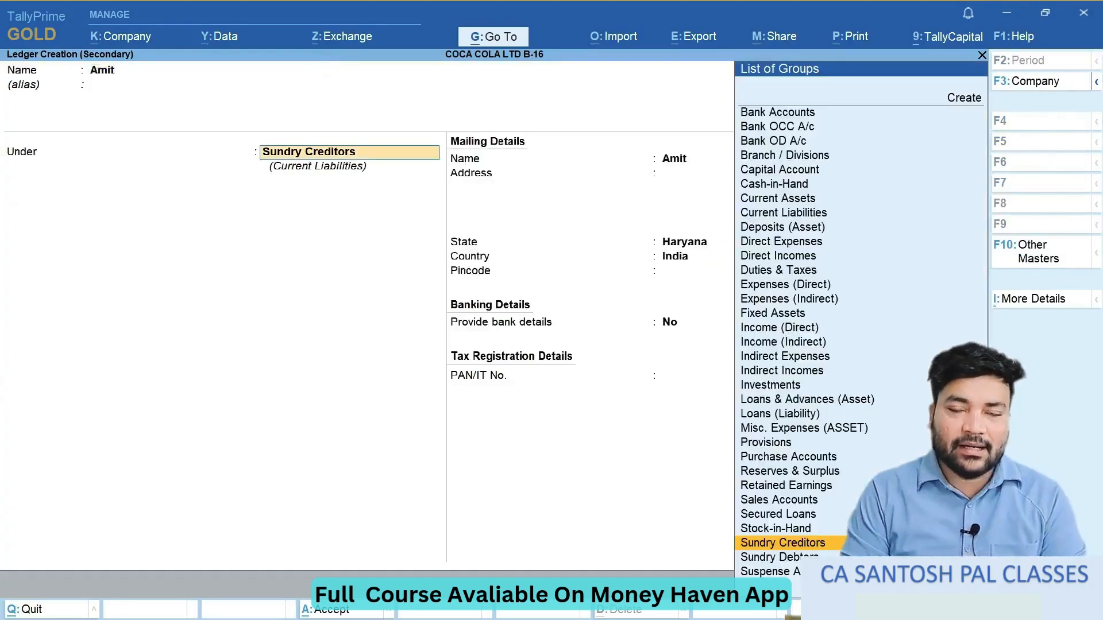
- Place the customer's ledger under Sundry Debtors, keep its mailing details and save it as the voucher's party
{"action": "key", "text": "Down"}
{"action": "key", "text": "Return"}
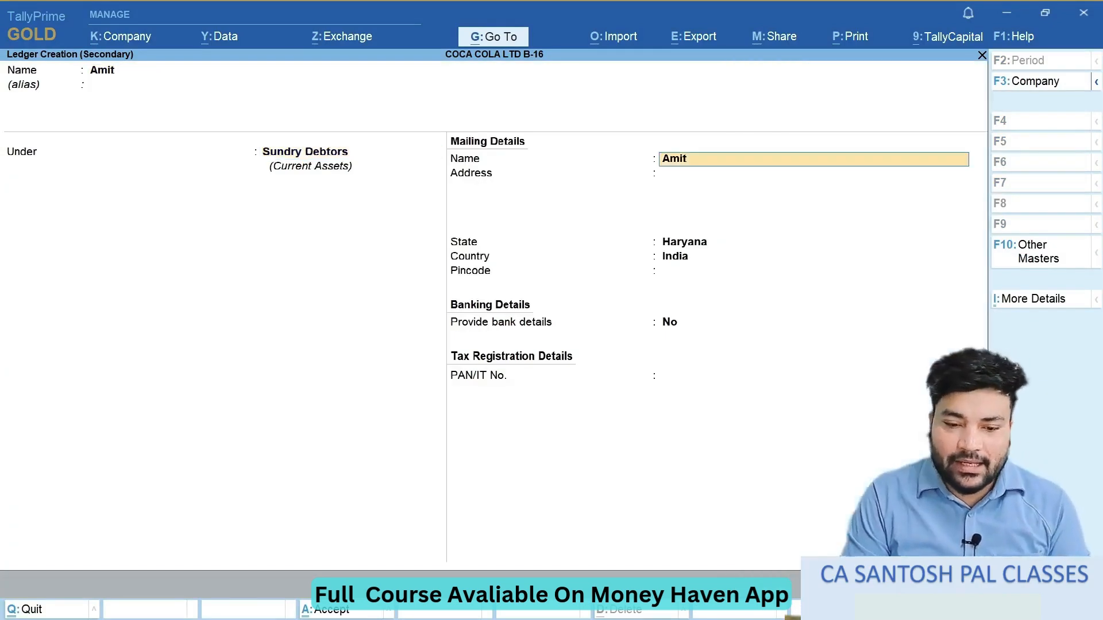
{"action": "key", "text": "Return"}
{"action": "key", "text": "Return"}
{"action": "key", "text": "Return"}
{"action": "key", "text": "Return"}
{"action": "key", "text": "Return"}
{"action": "key", "text": "Return"}
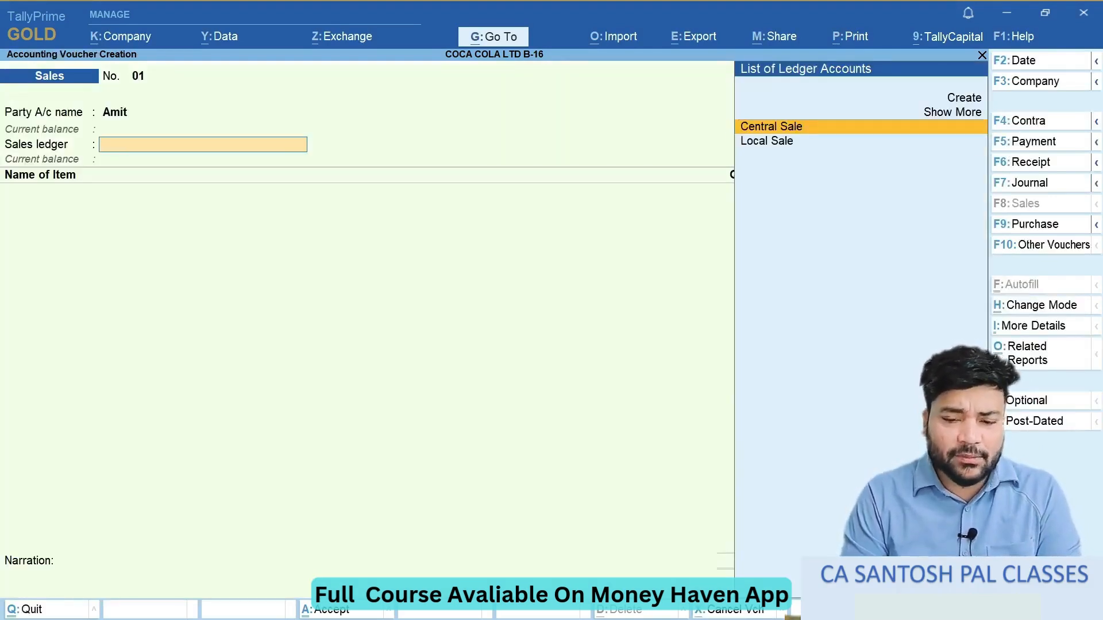
- Select Local Sale as the sales ledger and add Banana as the voucher's first stock item
{"action": "key", "text": "Down"}
{"action": "key", "text": "Return"}
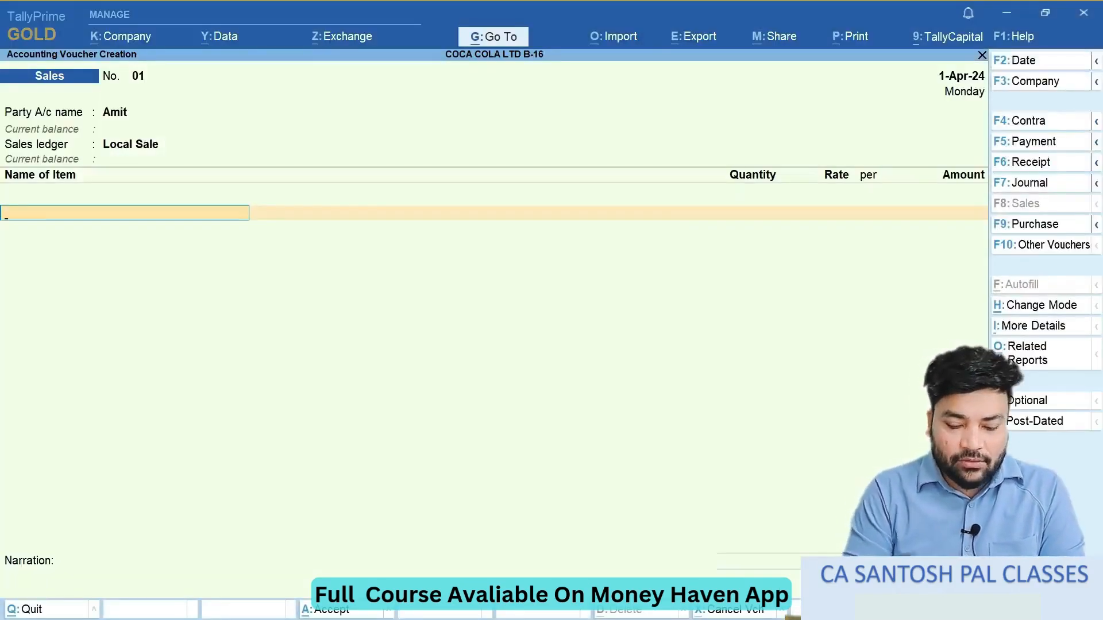
{"action": "type", "text": "Ba"}
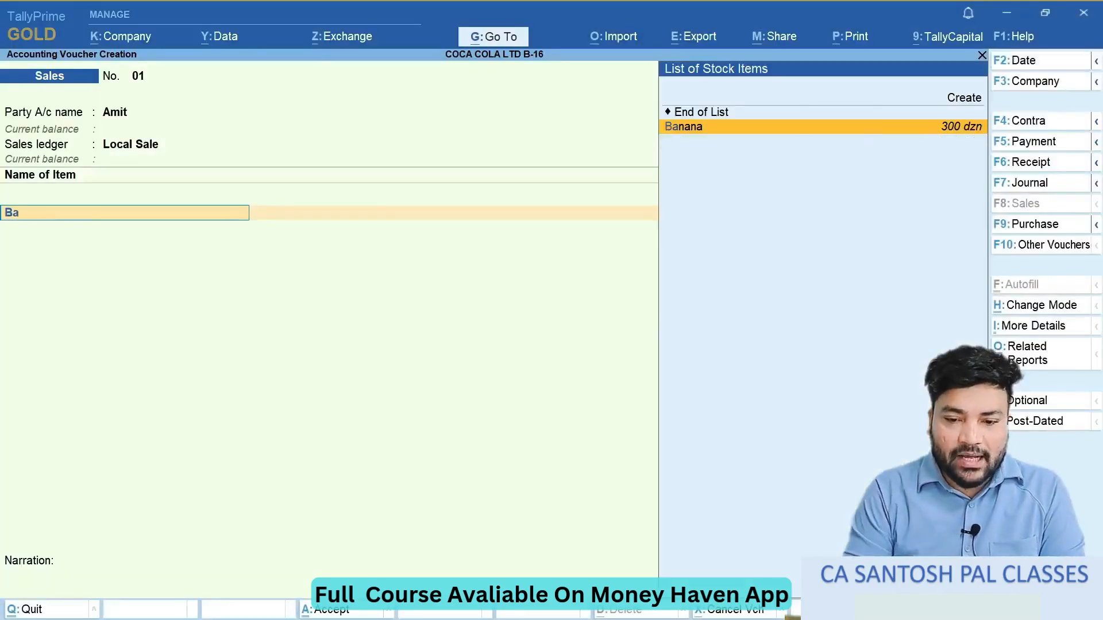
{"action": "key", "text": "BackSpace"}
{"action": "key", "text": "BackSpace"}
{"action": "key", "text": "Down"}
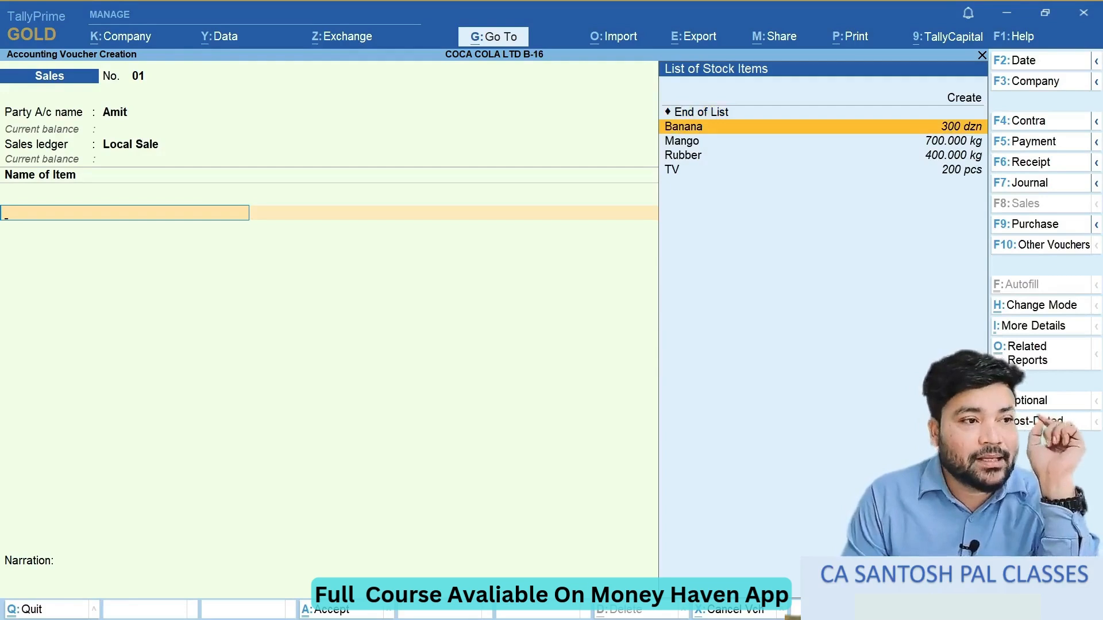
{"action": "key", "text": "Return"}
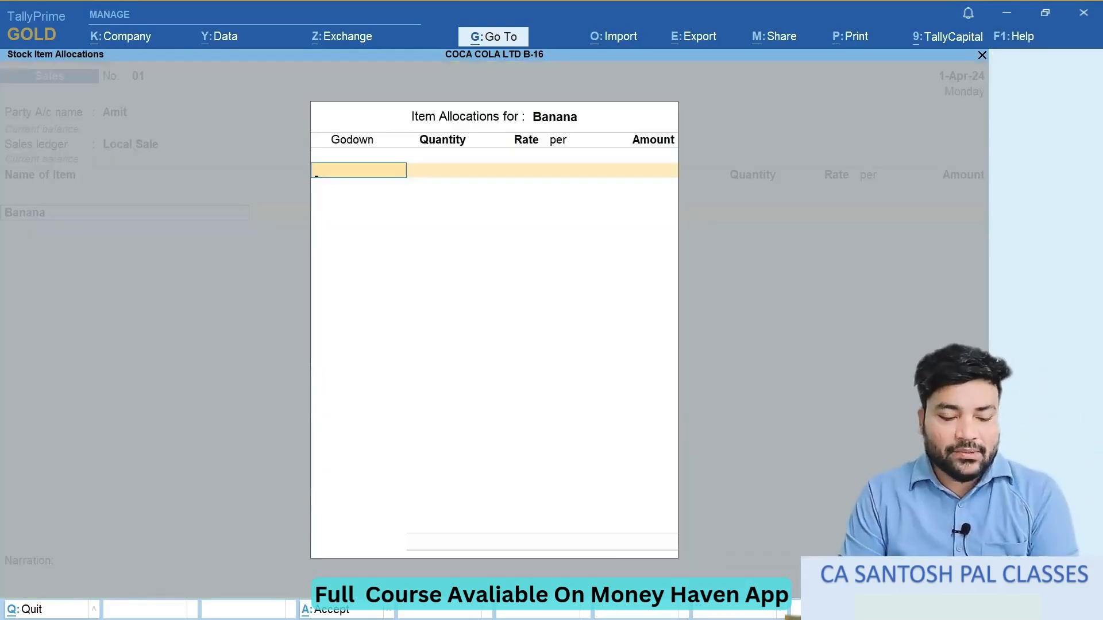
- Check question 10 in the exercise notes and allocate the Banana sale to the Main Location godown
{"action": "key", "text": "alt+Tab"}
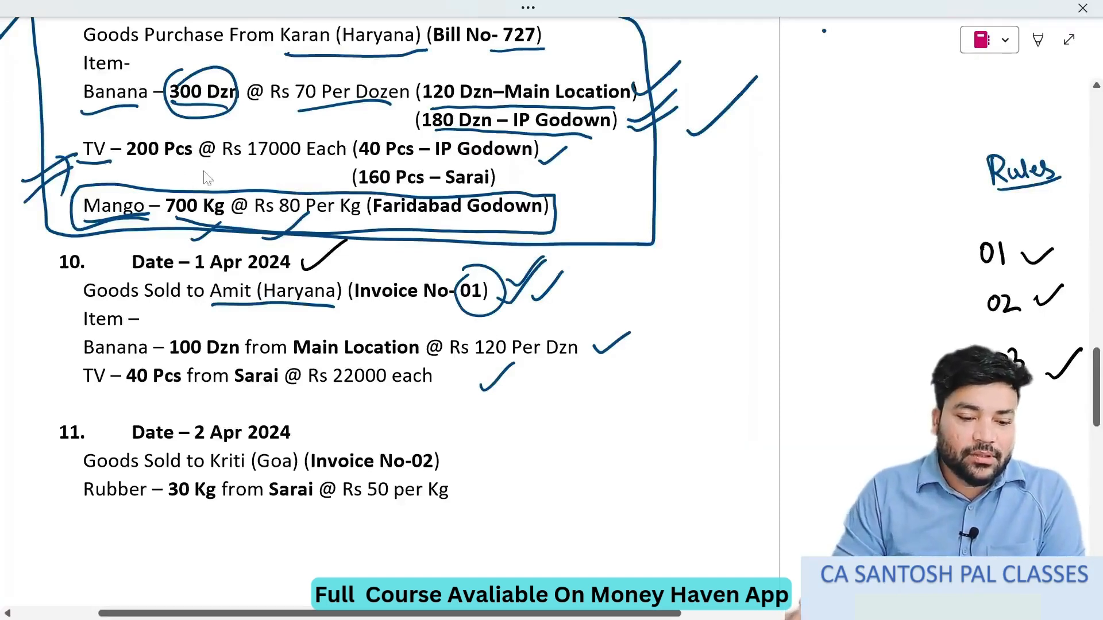
{"action": "key", "text": "alt+Tab"}
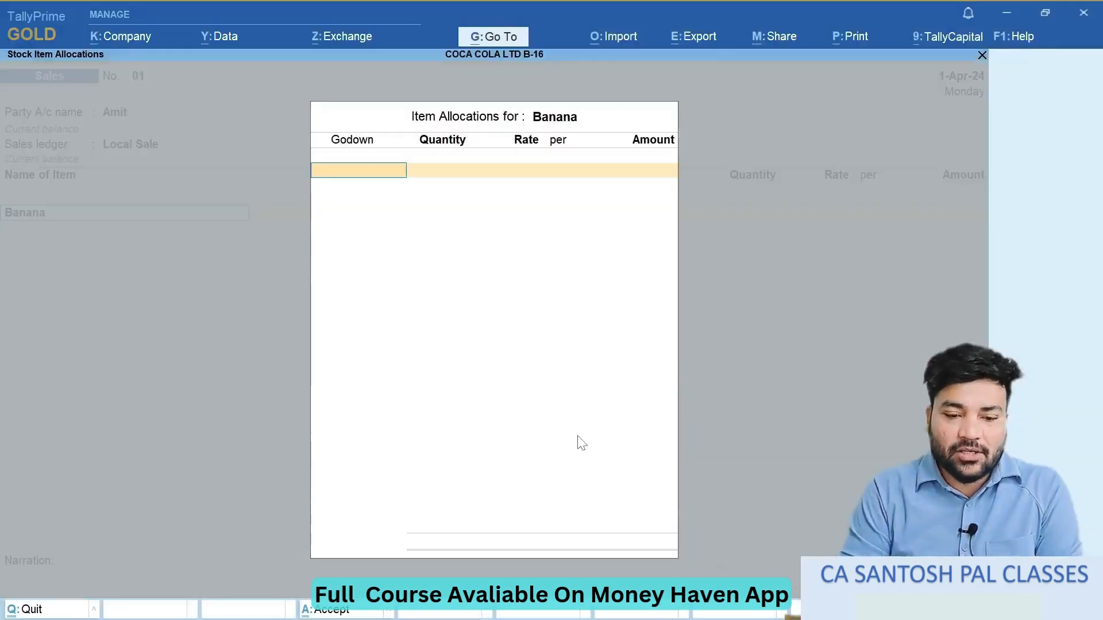
{"action": "key", "text": "Down"}
{"action": "key", "text": "Down"}
{"action": "key", "text": "Down"}
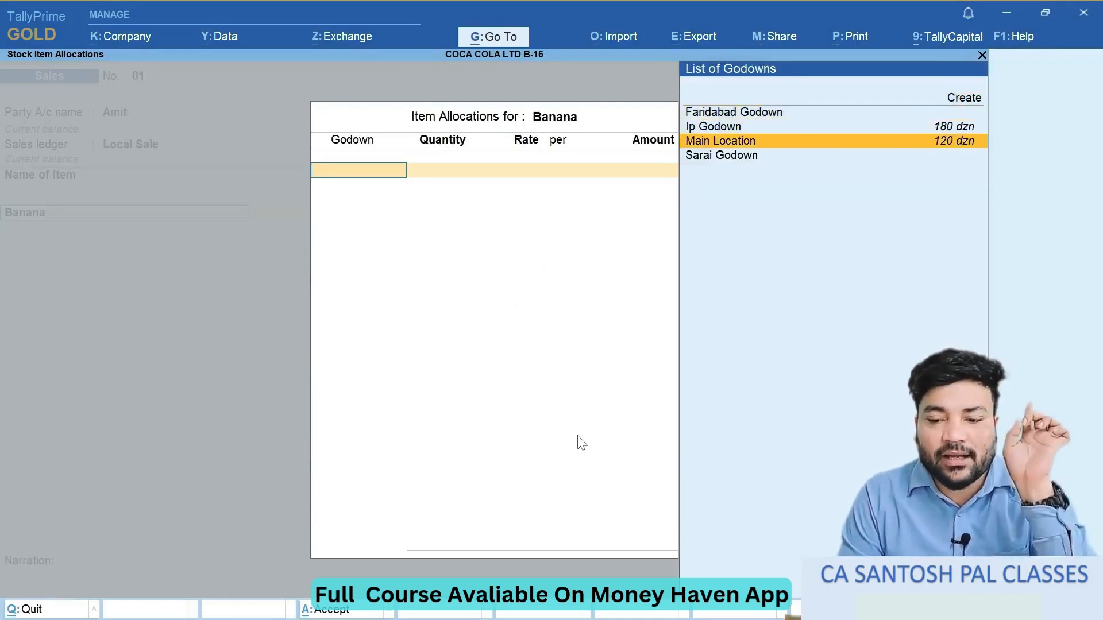
{"action": "key", "text": "alt+Tab"}
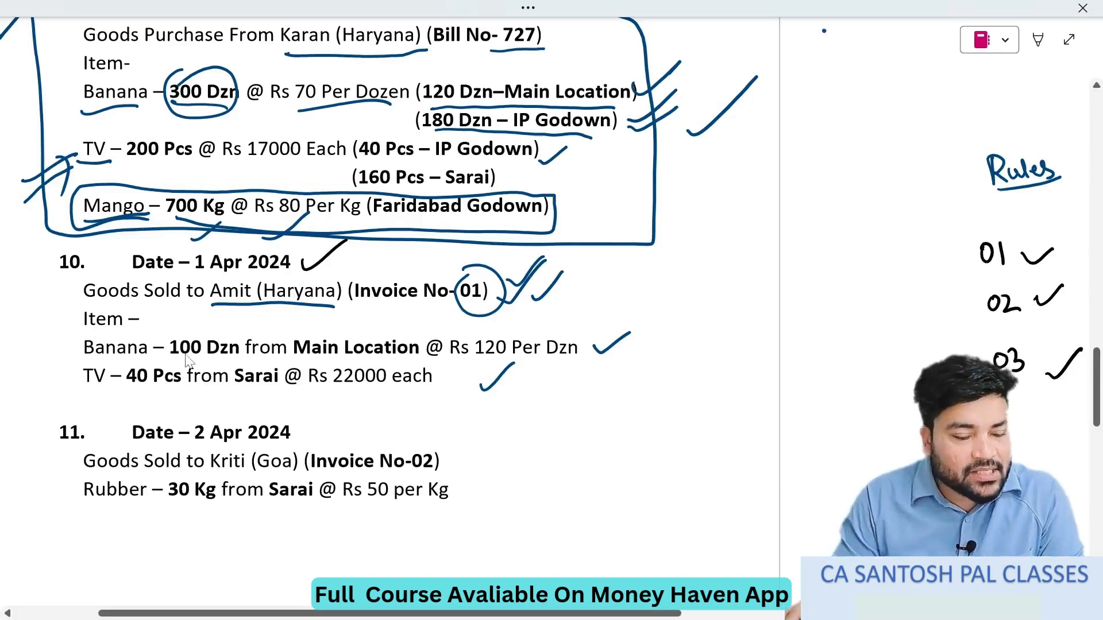
{"action": "key", "text": "alt+Tab"}
{"action": "key", "text": "Return"}
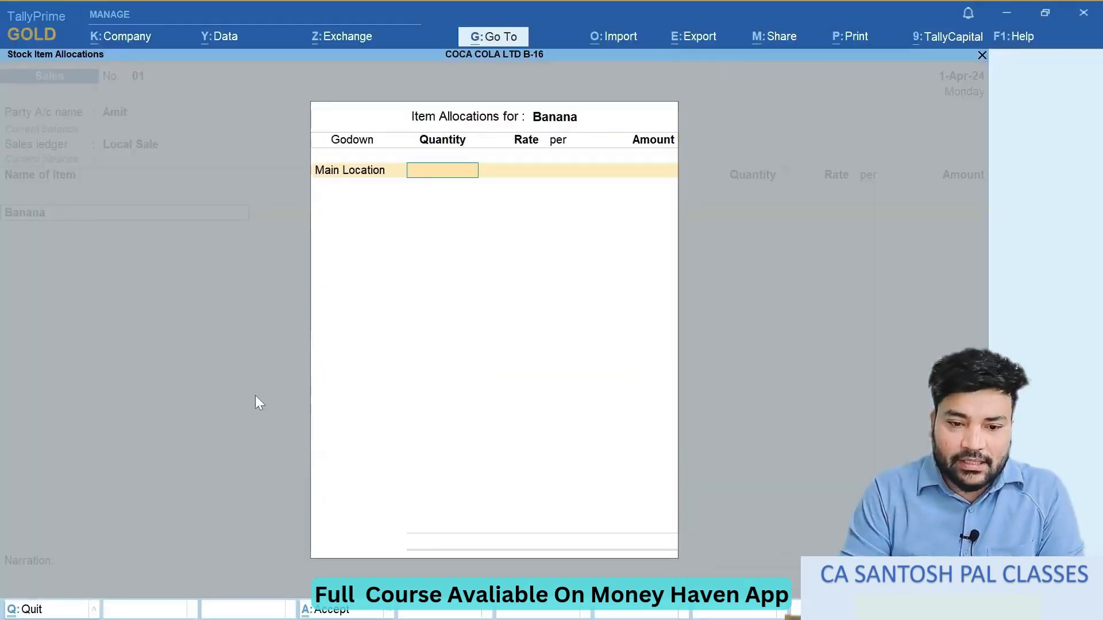
- Enter 100 dzn of Banana at a rate of 120 per dzn and close its item allocation
{"action": "type", "text": "100"}
{"action": "key", "text": "Return"}
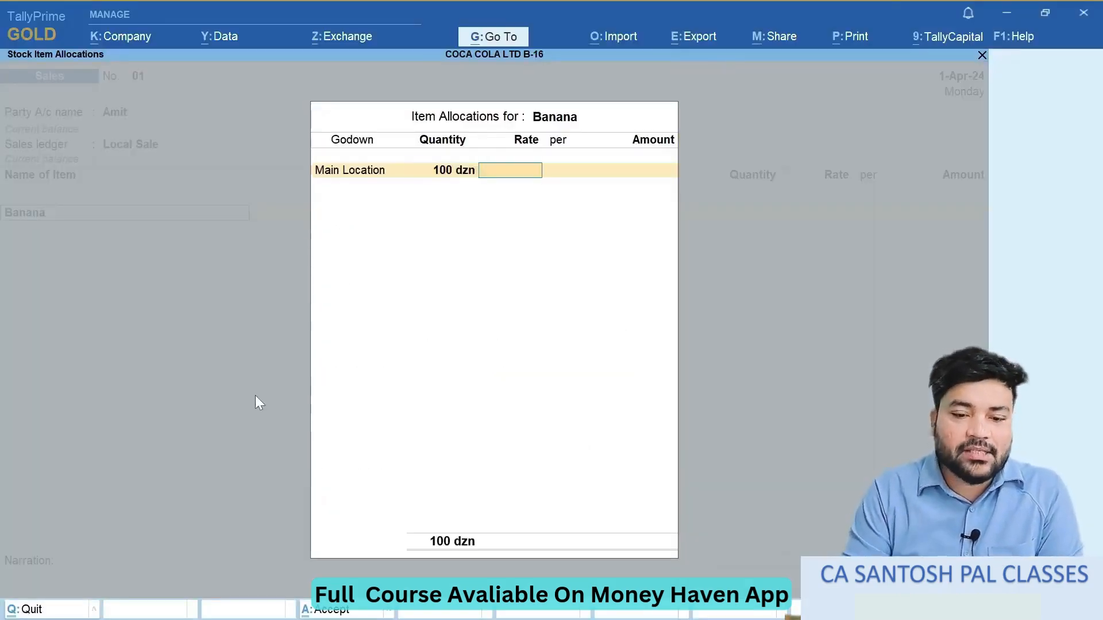
{"action": "key", "text": "alt+Tab"}
{"action": "key", "text": "alt+Tab"}
{"action": "type", "text": "120"}
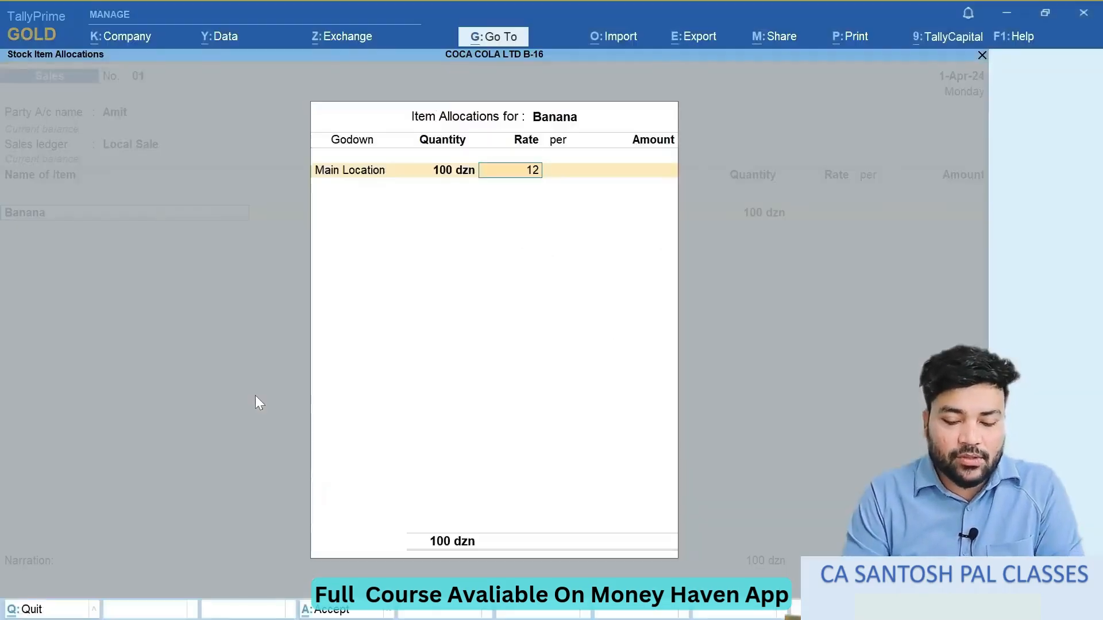
{"action": "key", "text": "Return"}
{"action": "key", "text": "Return"}
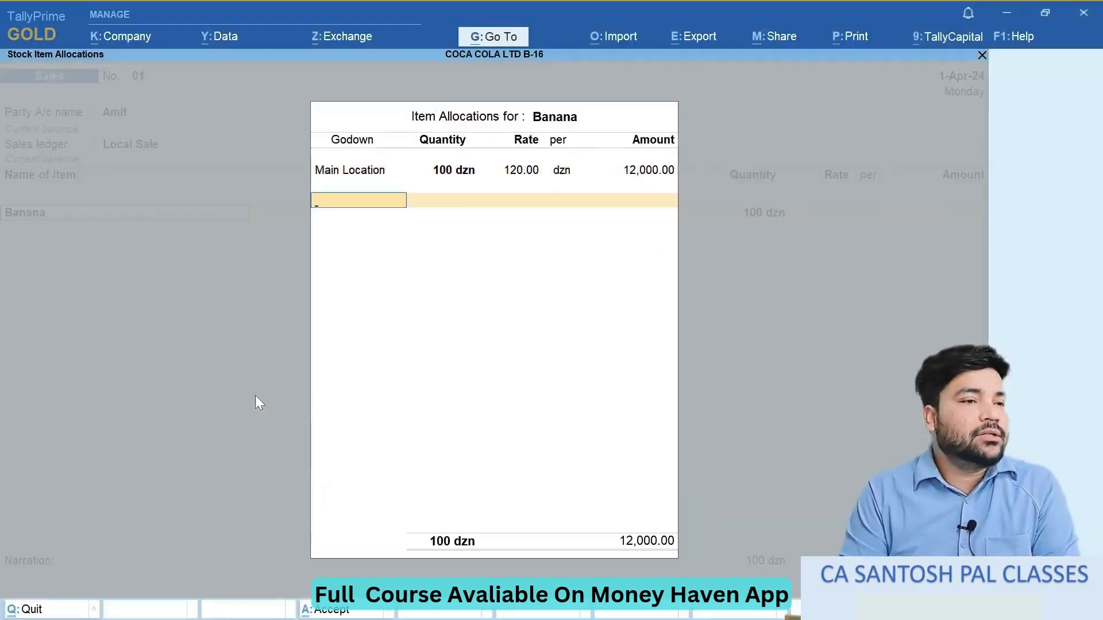
{"action": "key", "text": "alt+Tab"}
{"action": "key", "text": "alt+Tab"}
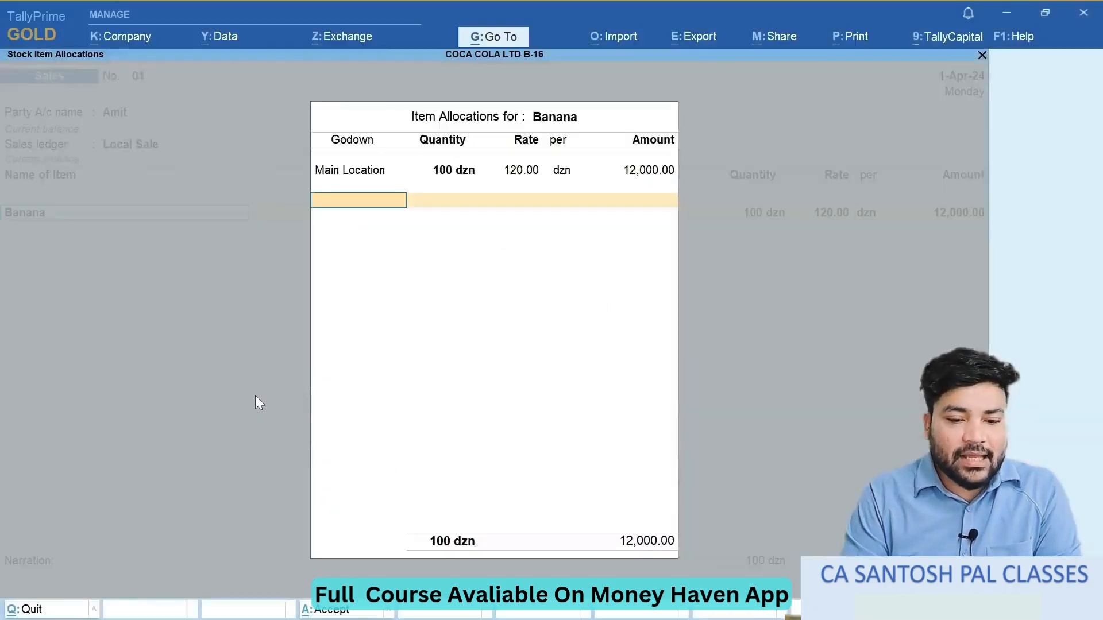
{"action": "key", "text": "Return"}
{"action": "key", "text": "Return"}
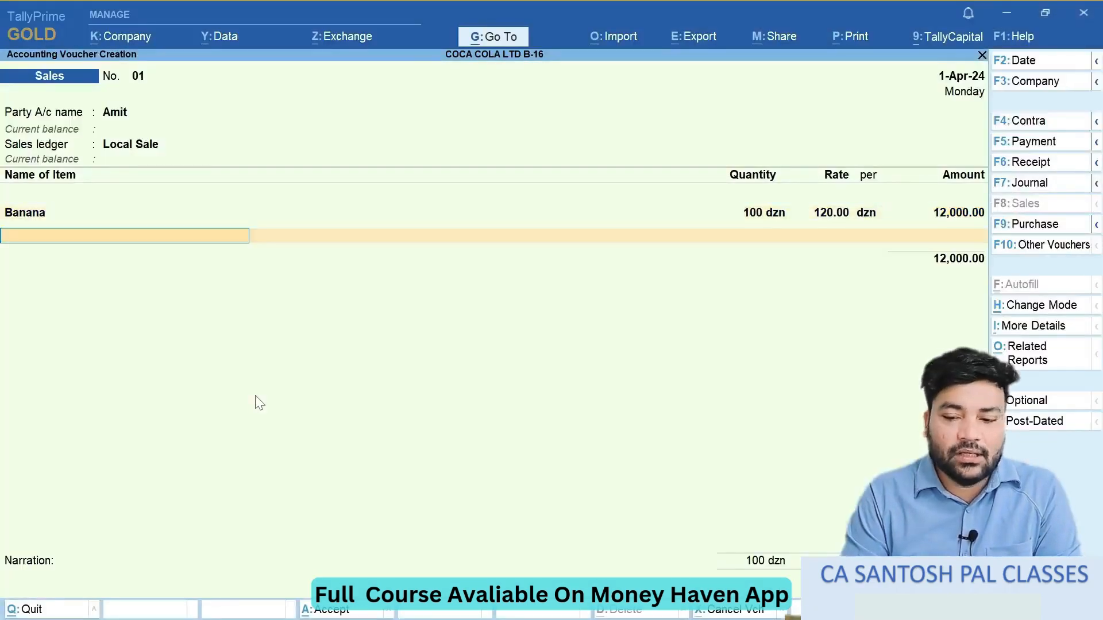
- Add TV as the second stock item and allocate it to Sarai Godown, as given in question 10
{"action": "key", "text": "alt+Tab"}
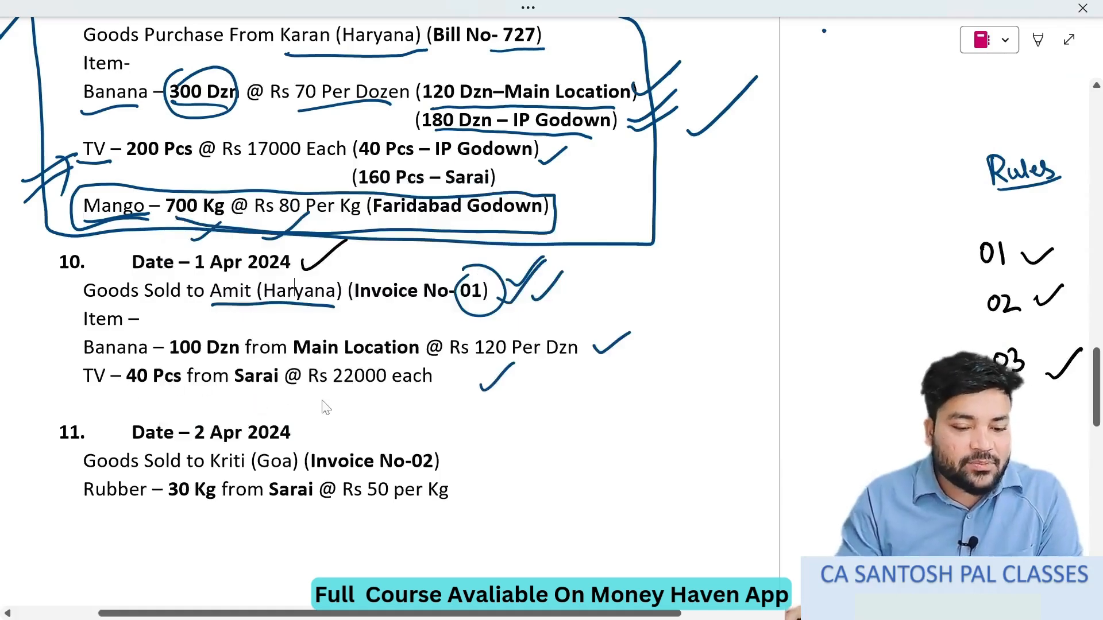
{"action": "key", "text": "alt+Tab"}
{"action": "type", "text": "Tv"}
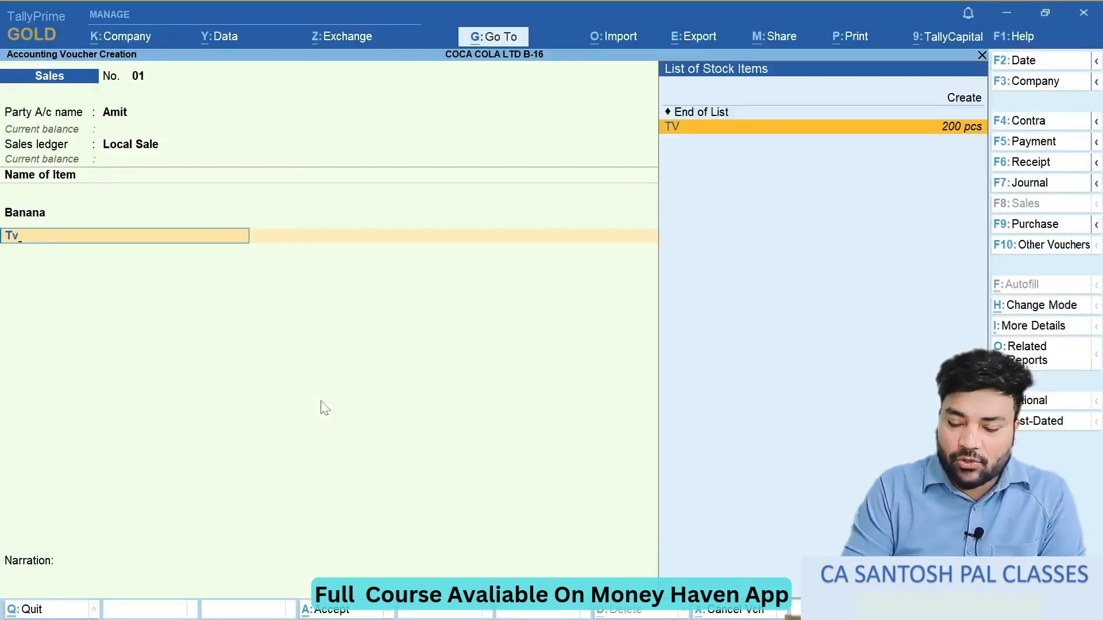
{"action": "key", "text": "Return"}
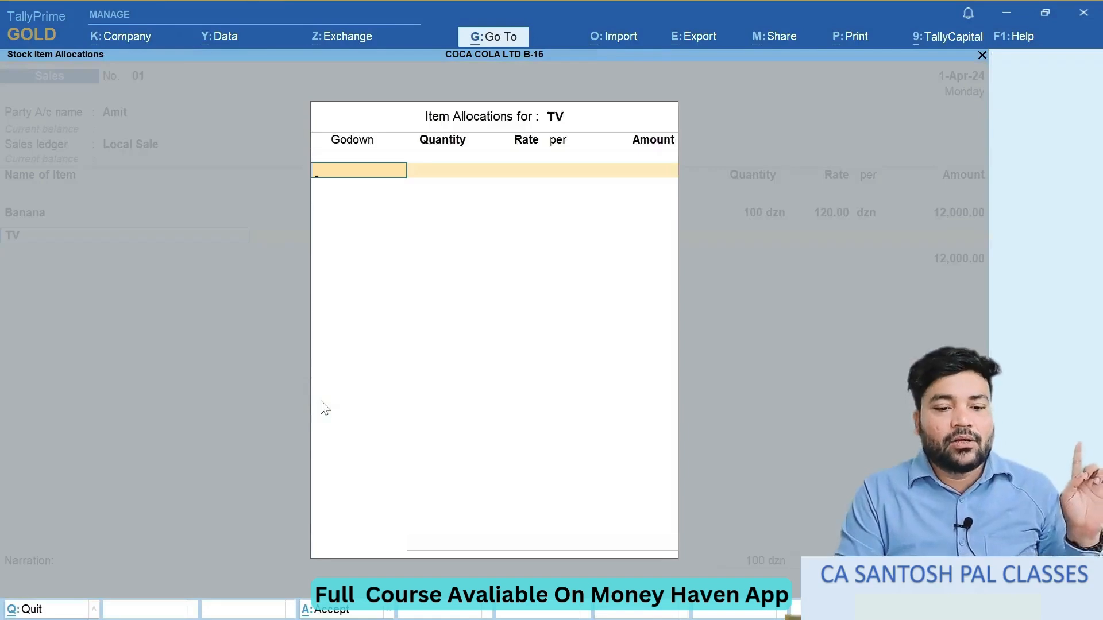
{"action": "key", "text": "Down"}
{"action": "key", "text": "Down"}
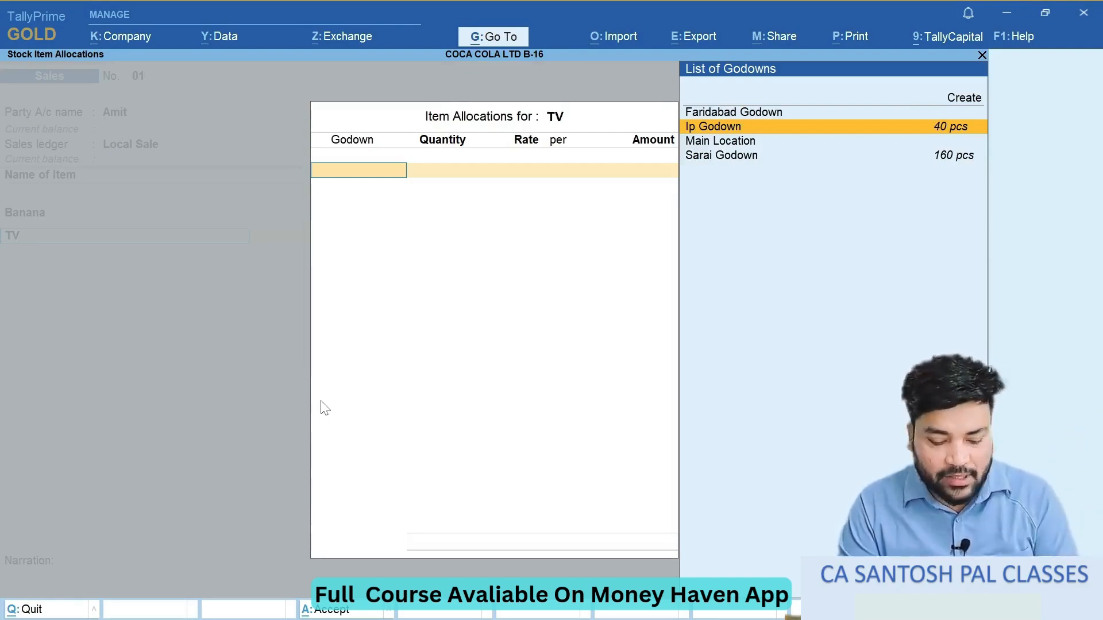
{"action": "key", "text": "alt+Tab"}
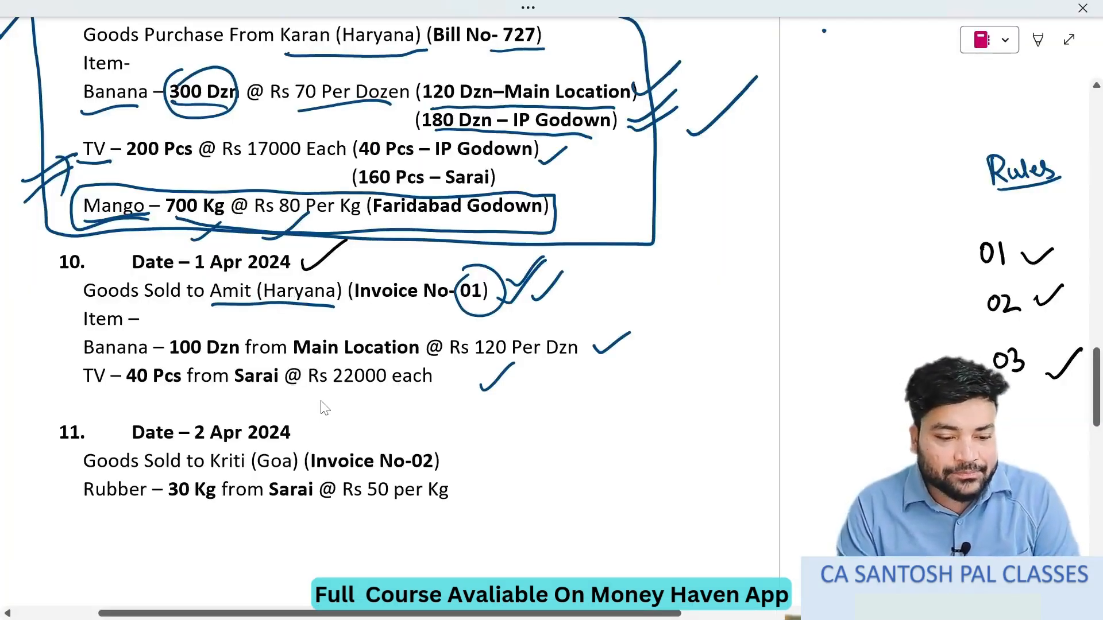
{"action": "key", "text": "alt+Tab"}
{"action": "key", "text": "Down"}
{"action": "key", "text": "Down"}
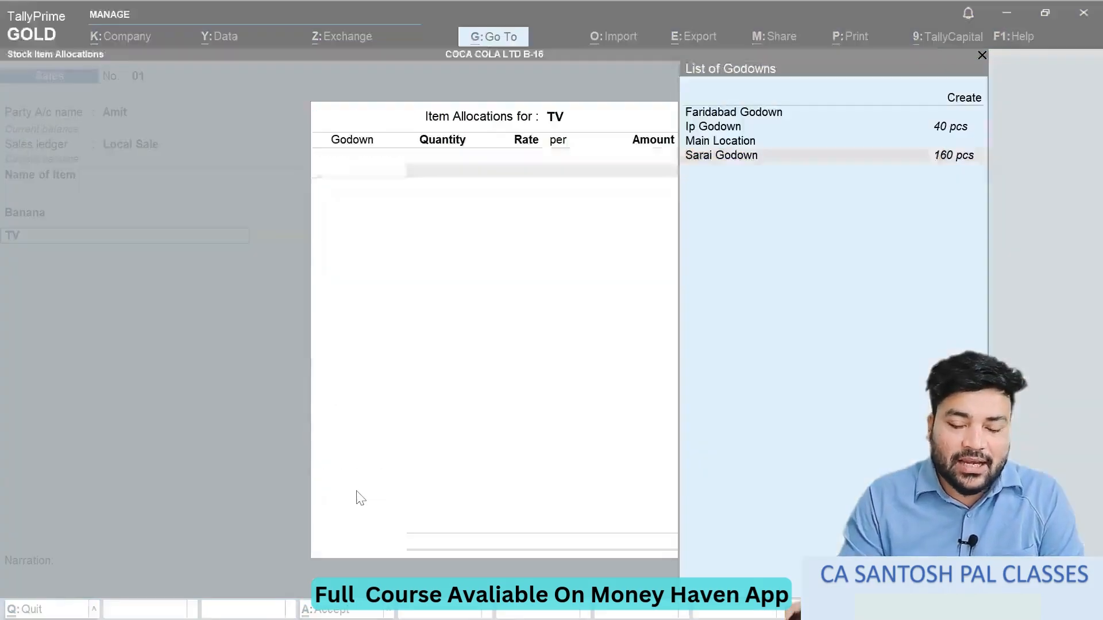
{"action": "key", "text": "Return"}
- Enter 40 pcs of TV at 22,000 per pcs, save the sales voucher and return to the Gateway of Tally
{"action": "type", "text": "40"}
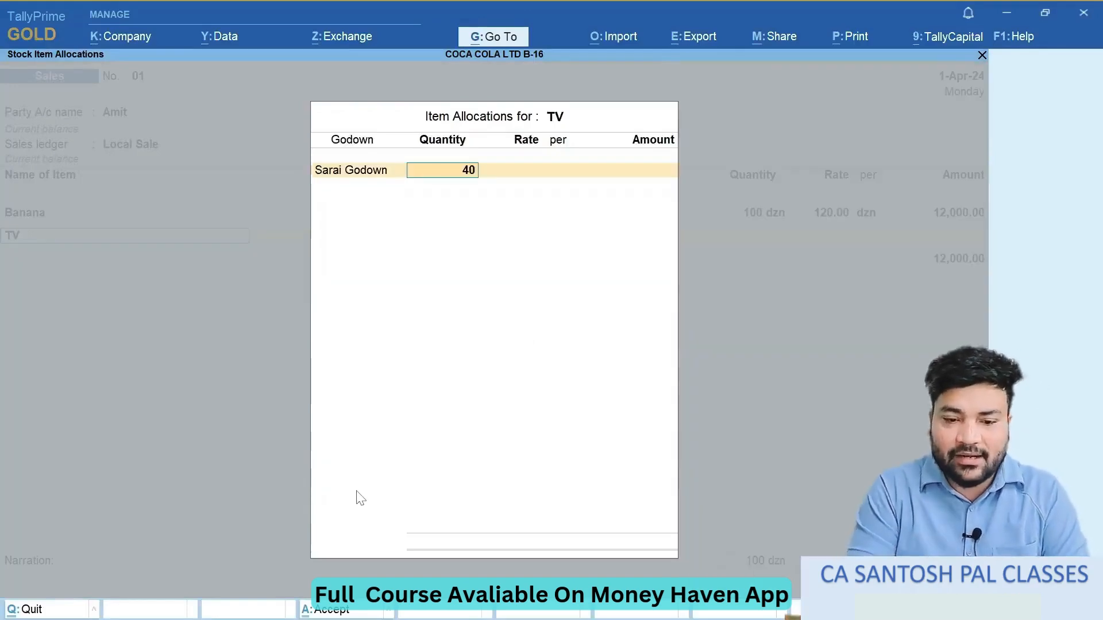
{"action": "key", "text": "Return"}
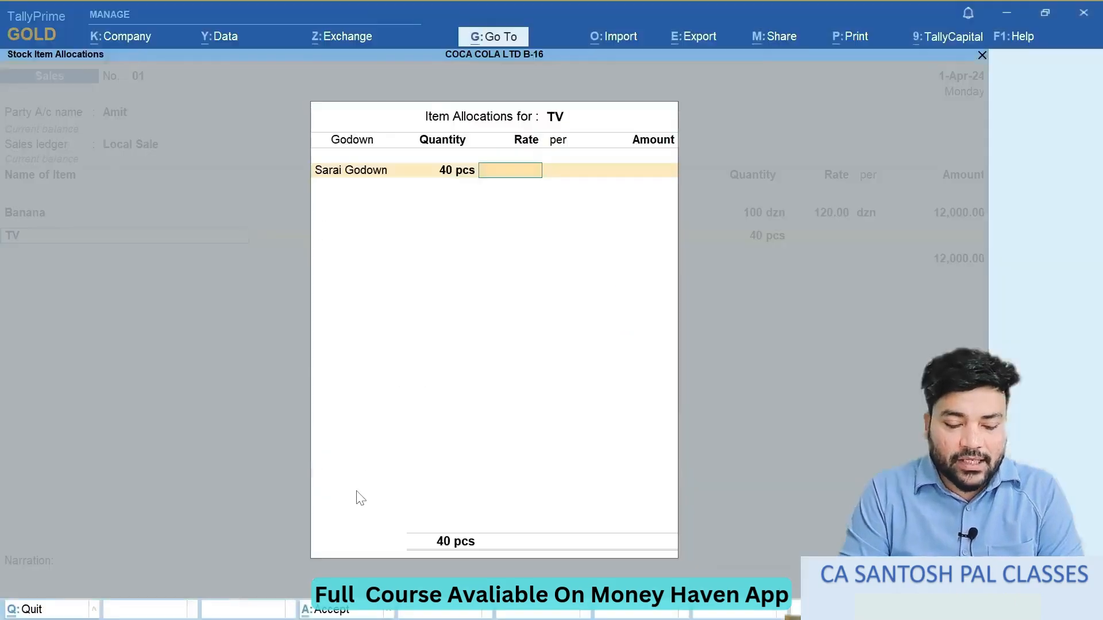
{"action": "type", "text": "22,000"}
{"action": "key", "text": "Return"}
{"action": "key", "text": "Return"}
{"action": "key", "text": "Return"}
{"action": "key", "text": "Return"}
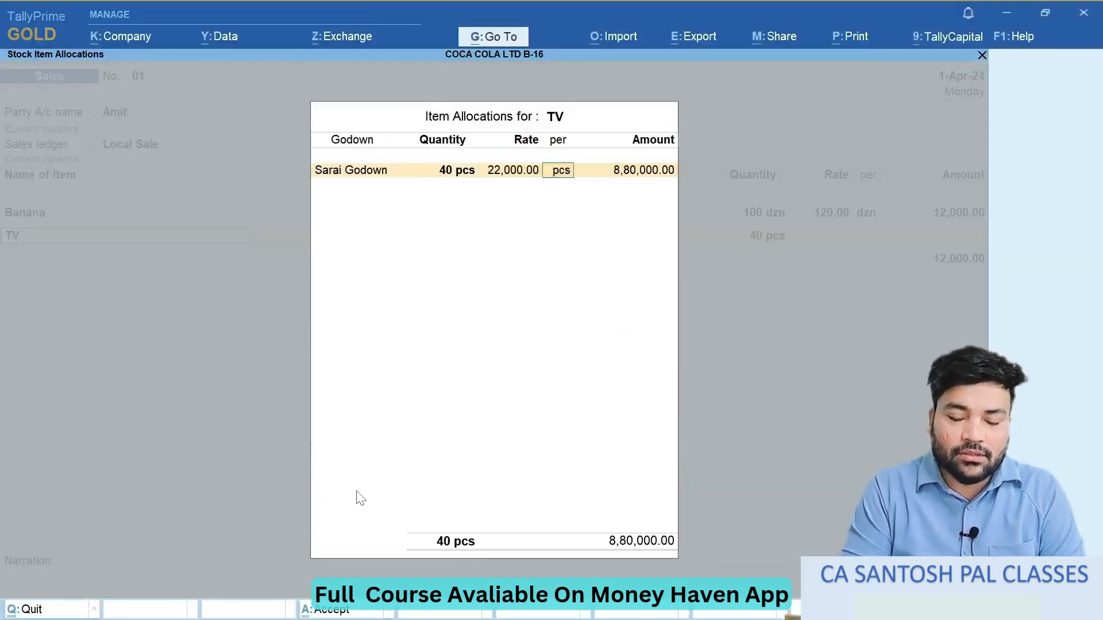
{"action": "key", "text": "Return"}
{"action": "key", "text": "Return"}
{"action": "key", "text": "Return"}
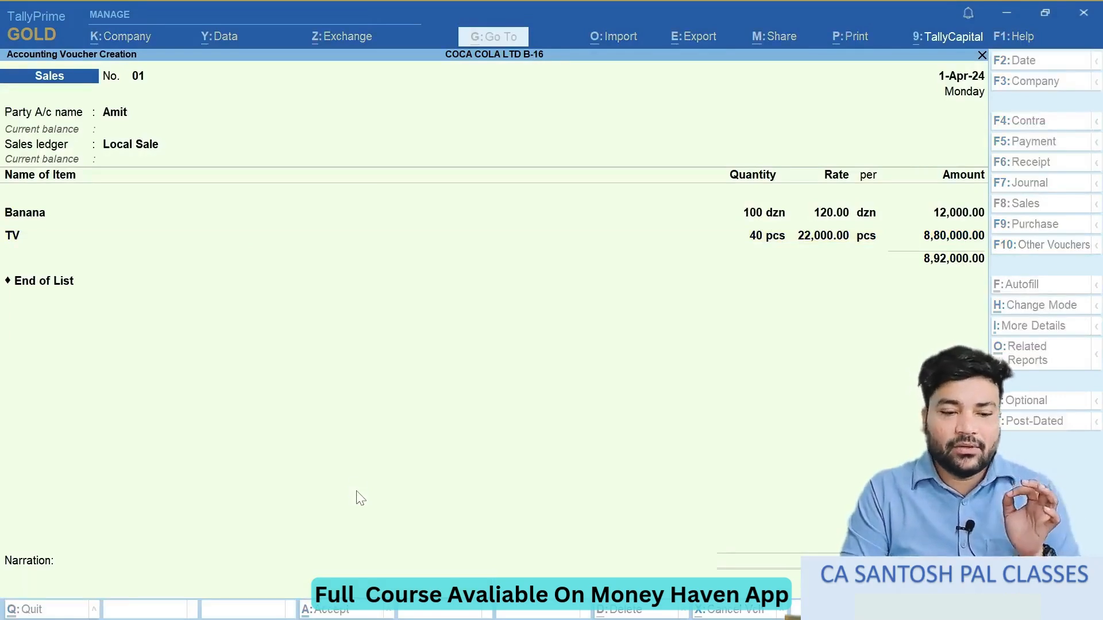
{"action": "key", "text": "Escape"}
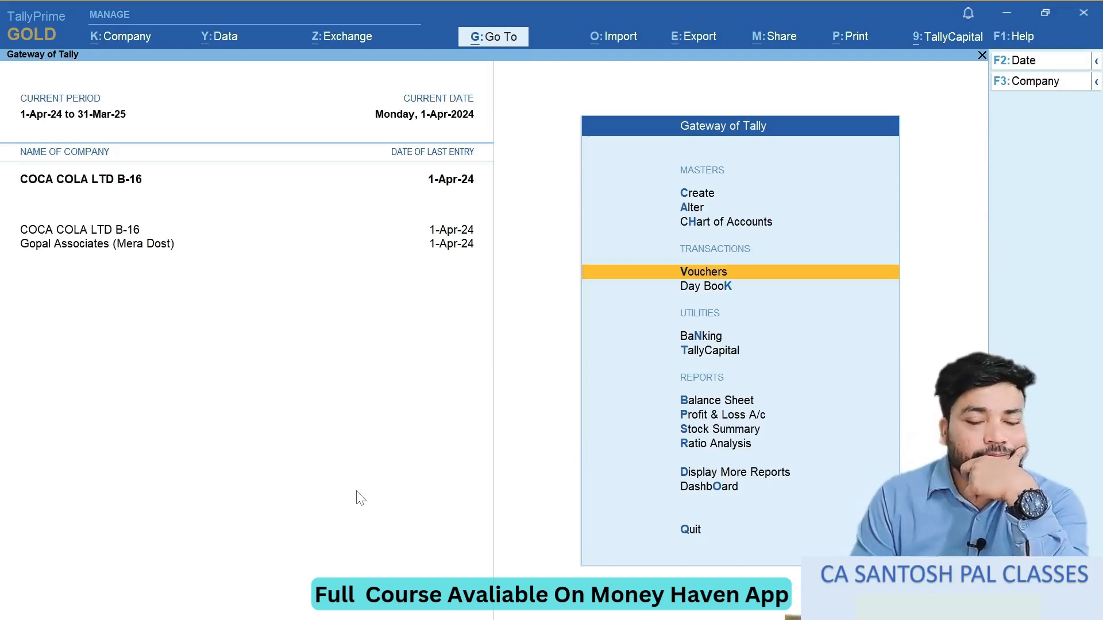
- Open the stock query for TV and examine its purchases, sales and remaining quantities in each godown
{"action": "key", "text": "Down"}
{"action": "key", "text": "Down"}
{"action": "key", "text": "Down"}
{"action": "key", "text": "Down"}
{"action": "key", "text": "Down"}
{"action": "key", "text": "Down"}
{"action": "key", "text": "Down"}
{"action": "key", "text": "Down"}
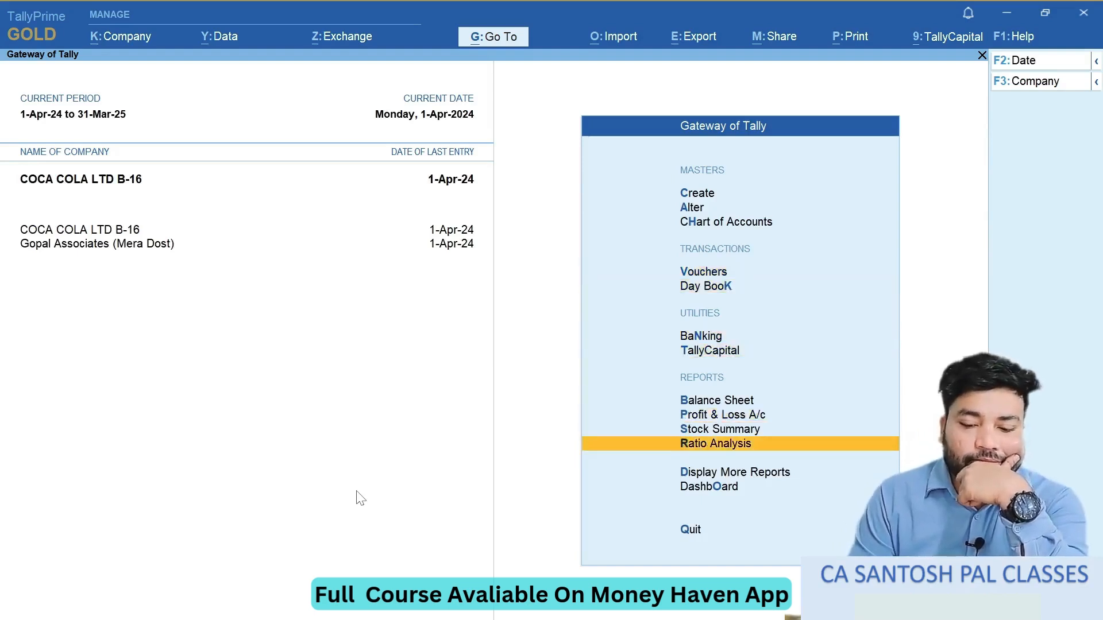
{"action": "key", "text": "Return"}
{"action": "key", "text": "Down"}
{"action": "key", "text": "Down"}
{"action": "key", "text": "Down"}
{"action": "key", "text": "Down"}
{"action": "key", "text": "Down"}
{"action": "key", "text": "Down"}
{"action": "key", "text": "Down"}
{"action": "key", "text": "Down"}
{"action": "key", "text": "Up"}
{"action": "key", "text": "Return"}
{"action": "key", "text": "Return"}
{"action": "key", "text": "Down"}
{"action": "key", "text": "Down"}
{"action": "key", "text": "Down"}
{"action": "key", "text": "Return"}
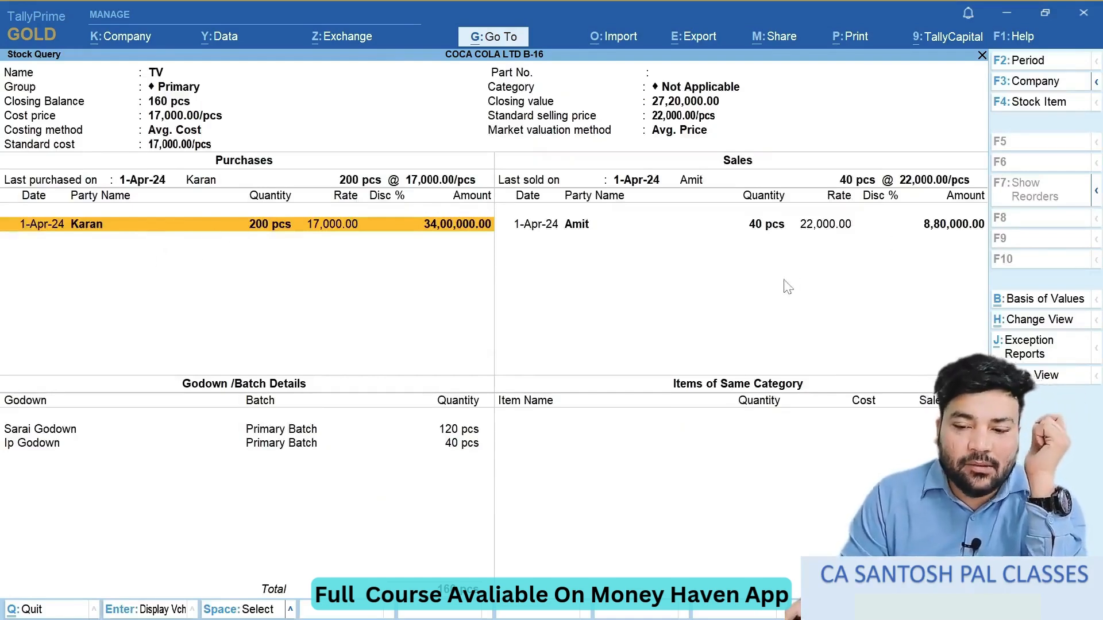
{"action": "left_click", "coordinate": [225, 432]}
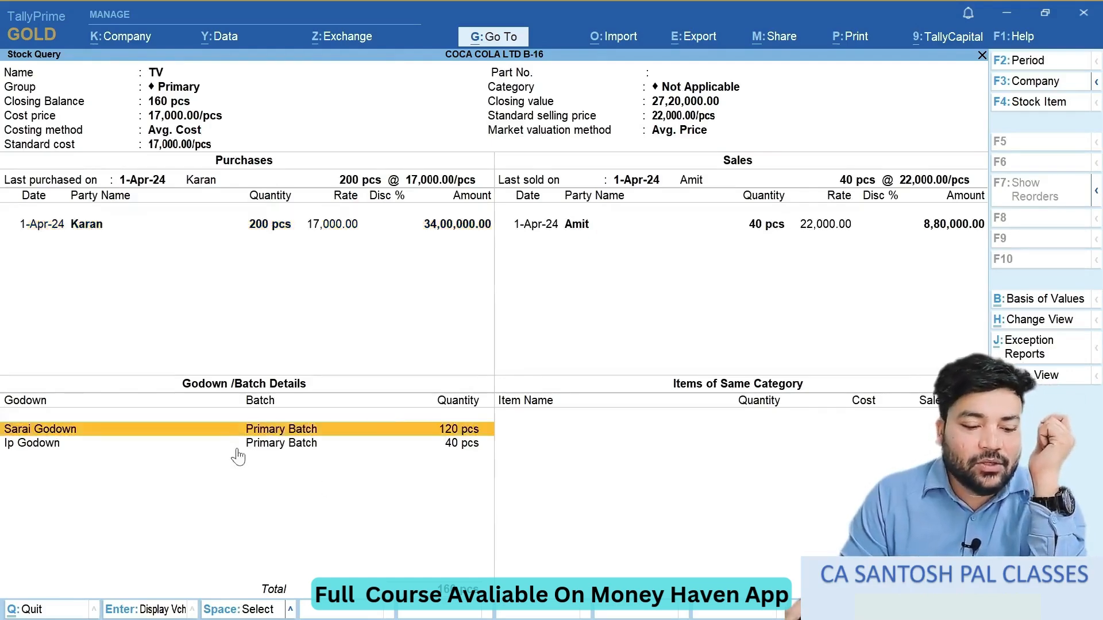
{"action": "left_click", "coordinate": [238, 447]}
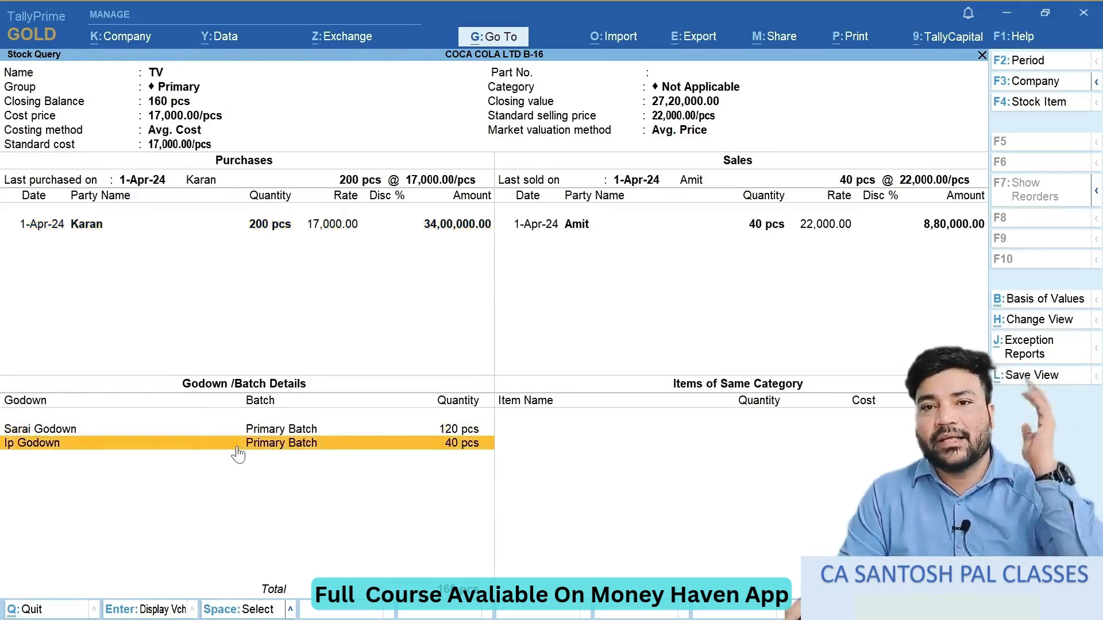
- Switch to the exercise notes, read question 11 and draw a tick mark beside it
{"action": "key", "text": "alt+Tab"}
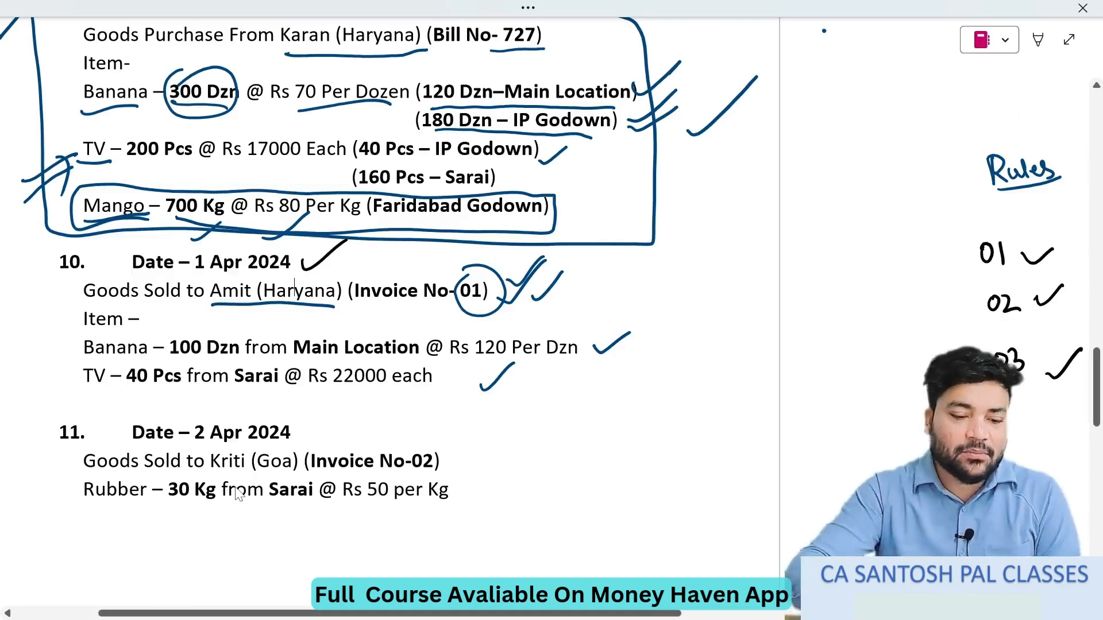
{"action": "scroll", "coordinate": [238, 494], "scroll_direction": "down", "scroll_amount": 5}
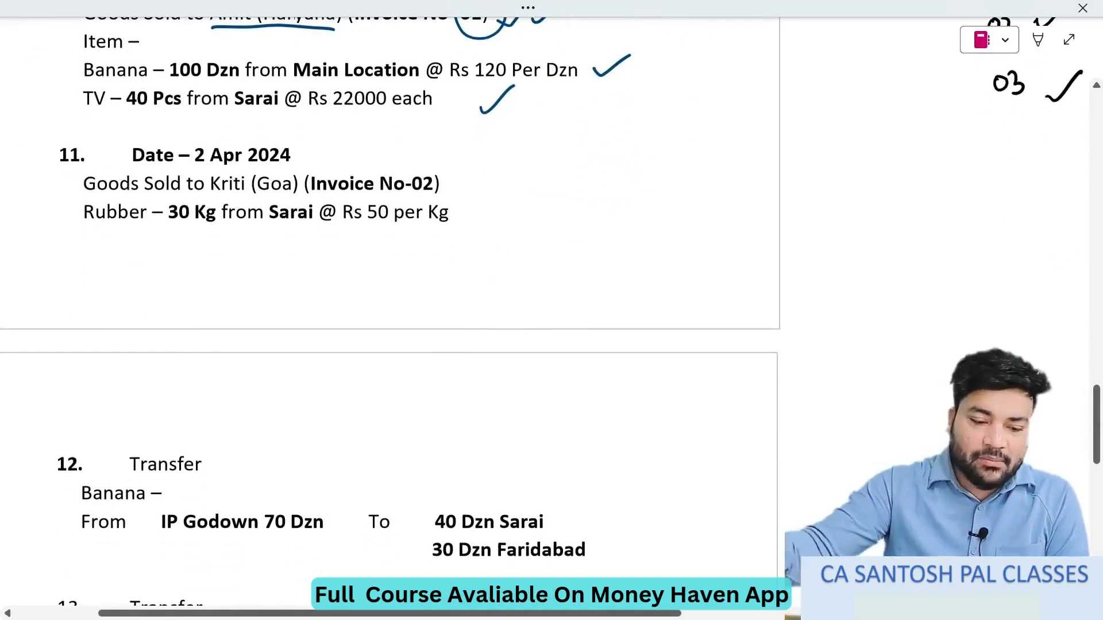
{"action": "left_click_drag", "start_coordinate": [498, 222], "coordinate": [570, 162]}
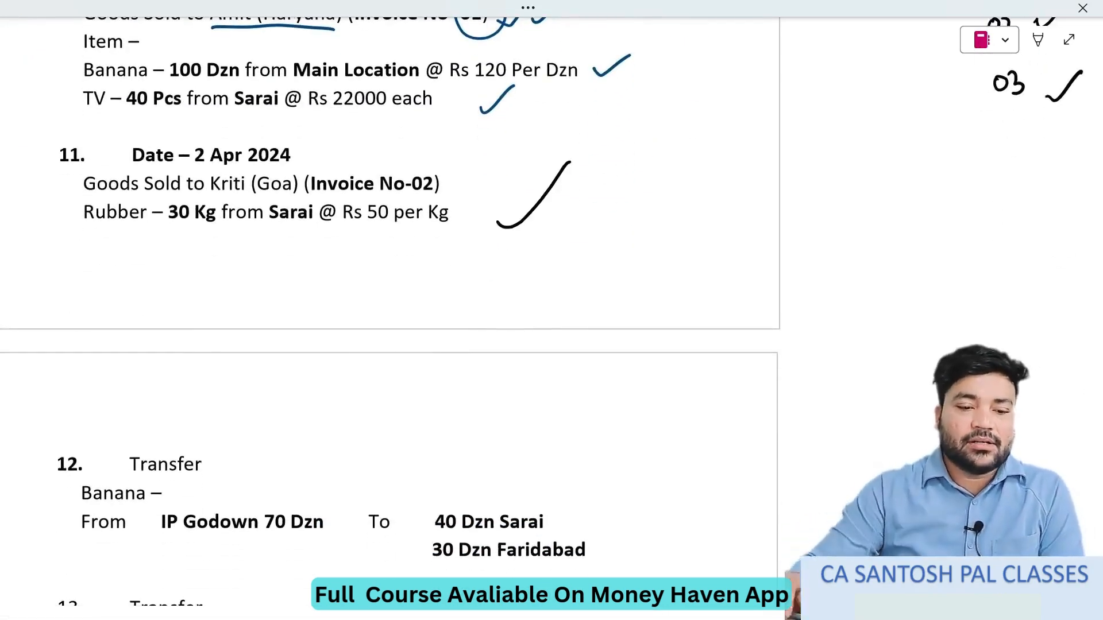
- Switch back to TallyPrime, leave the stock query for the Gateway of Tally and start a new sales voucher
{"action": "key", "text": "alt+Tab"}
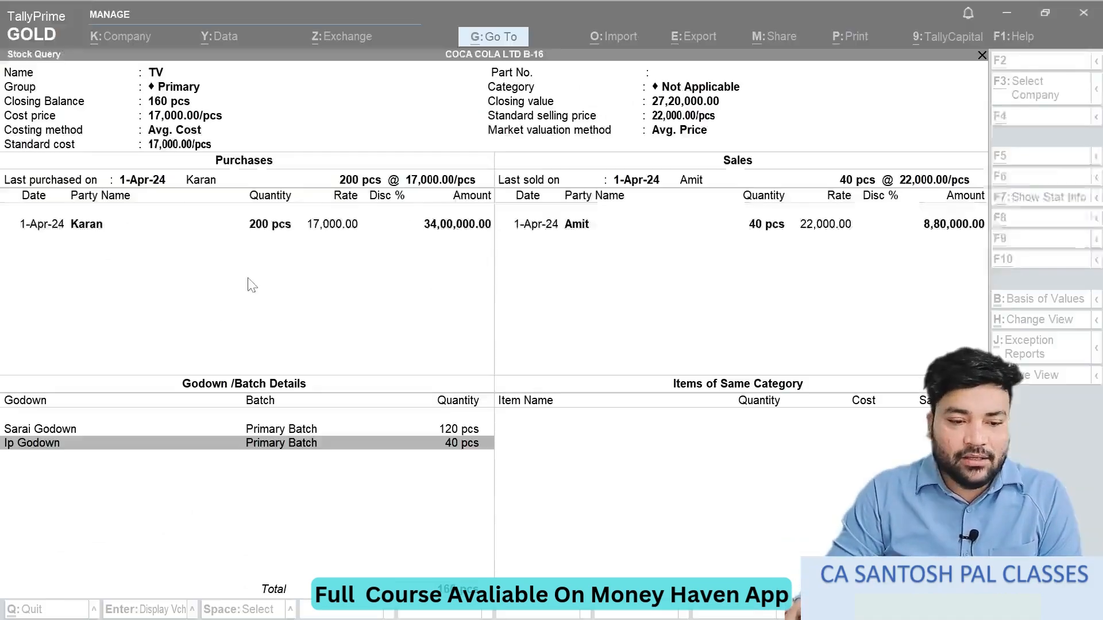
{"action": "key", "text": "Escape"}
{"action": "key", "text": "Escape"}
{"action": "key", "text": "Escape"}
{"action": "key", "text": "Escape"}
{"action": "key", "text": "Escape"}
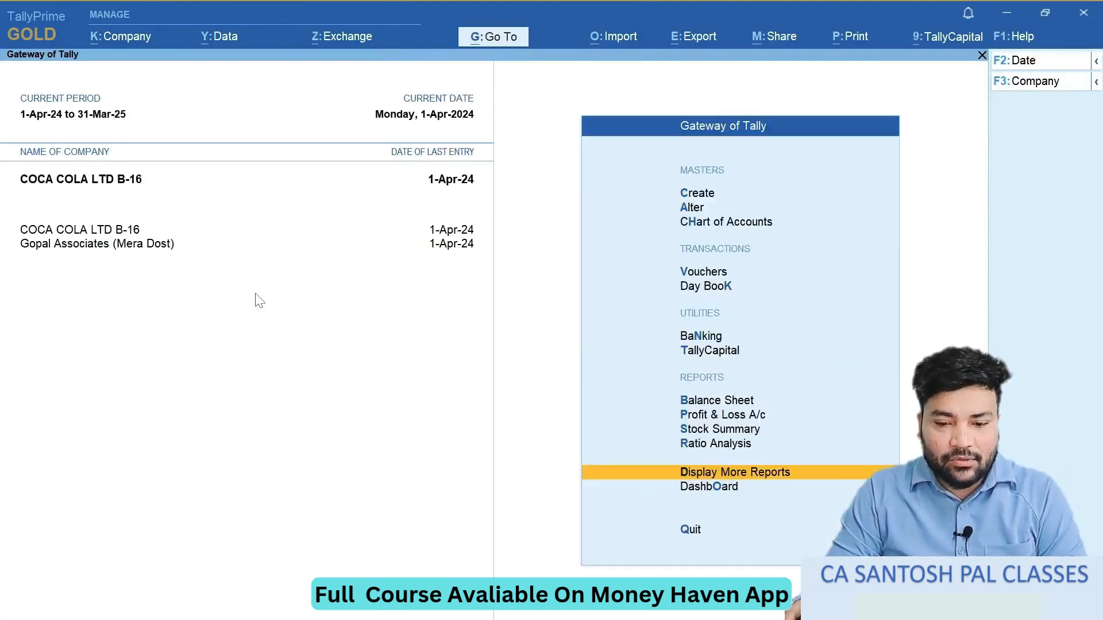
{"action": "key", "text": "v"}
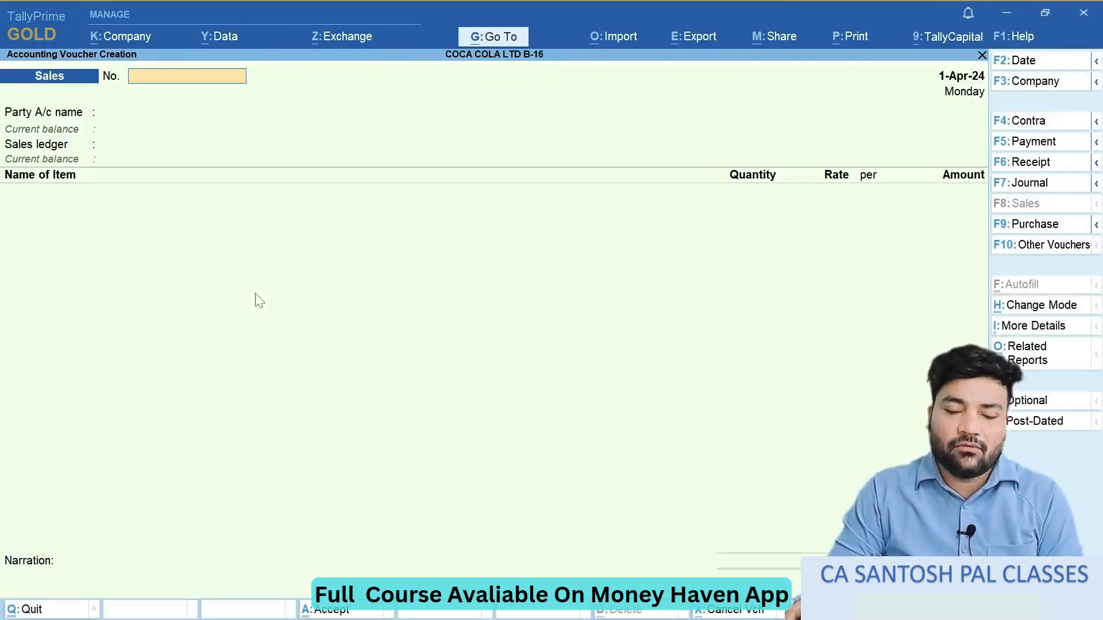
- Try to reuse the already recorded invoice number 01 for the new sales voucher
{"action": "type", "text": "02"}
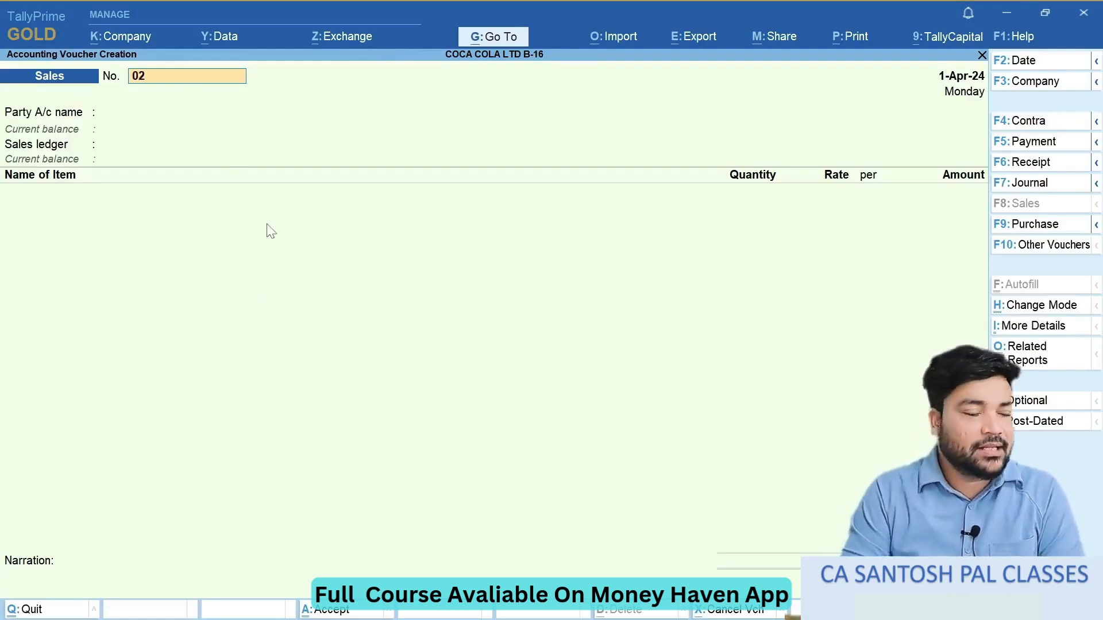
{"action": "key", "text": "BackSpace"}
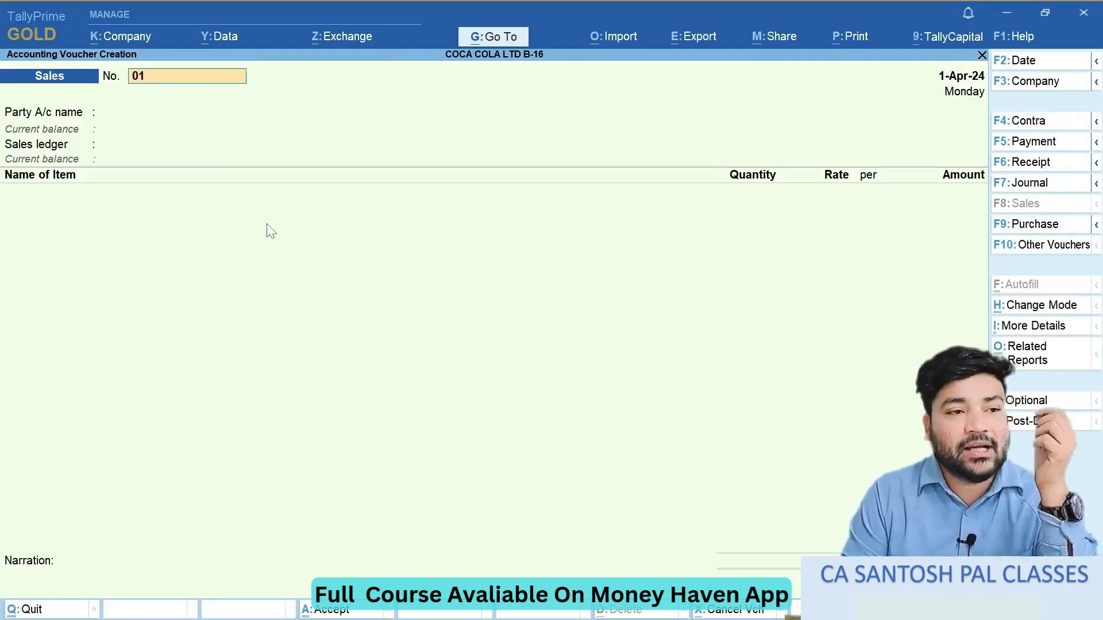
{"action": "key", "text": "Return"}
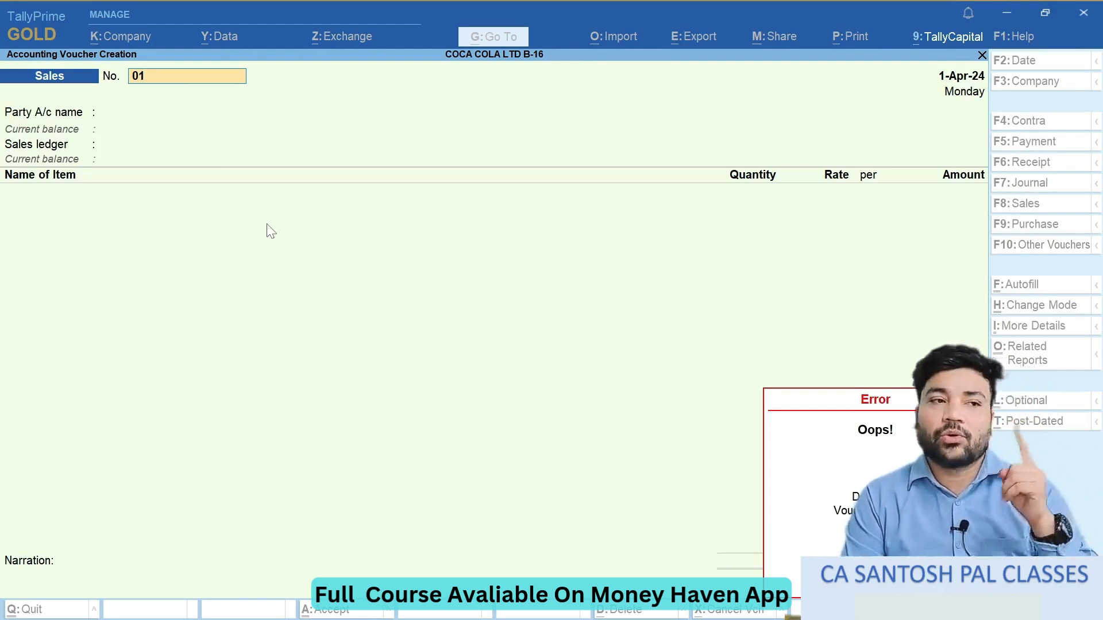
{"action": "key", "text": "Escape"}
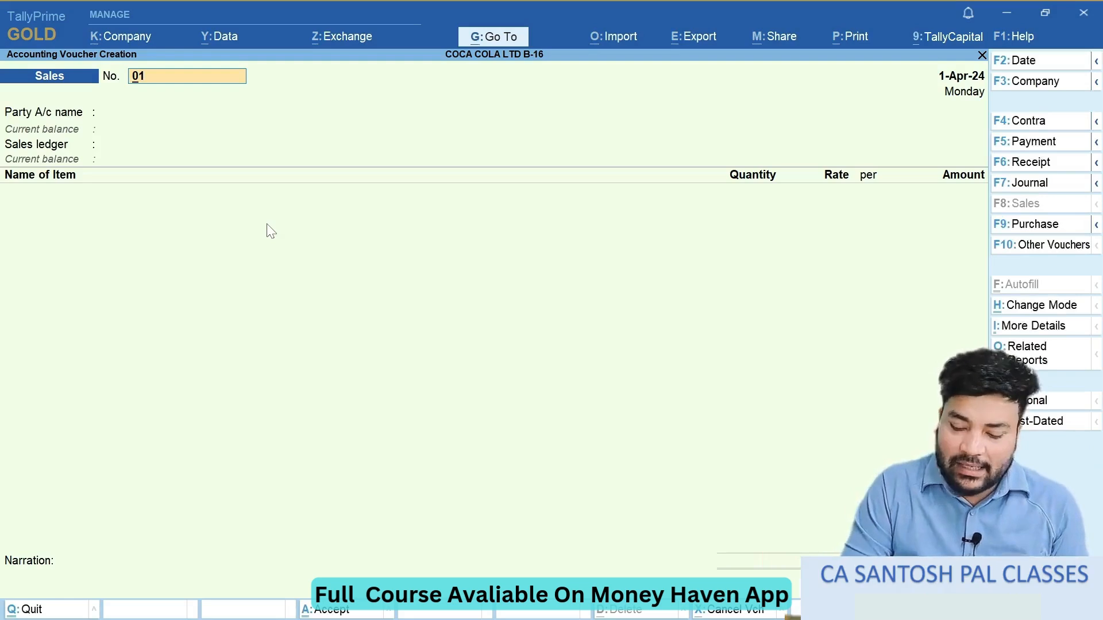
- Replace the sales voucher number with 001 and confirm it
{"action": "type", "text": "1"}
{"action": "type", "text": "2"}
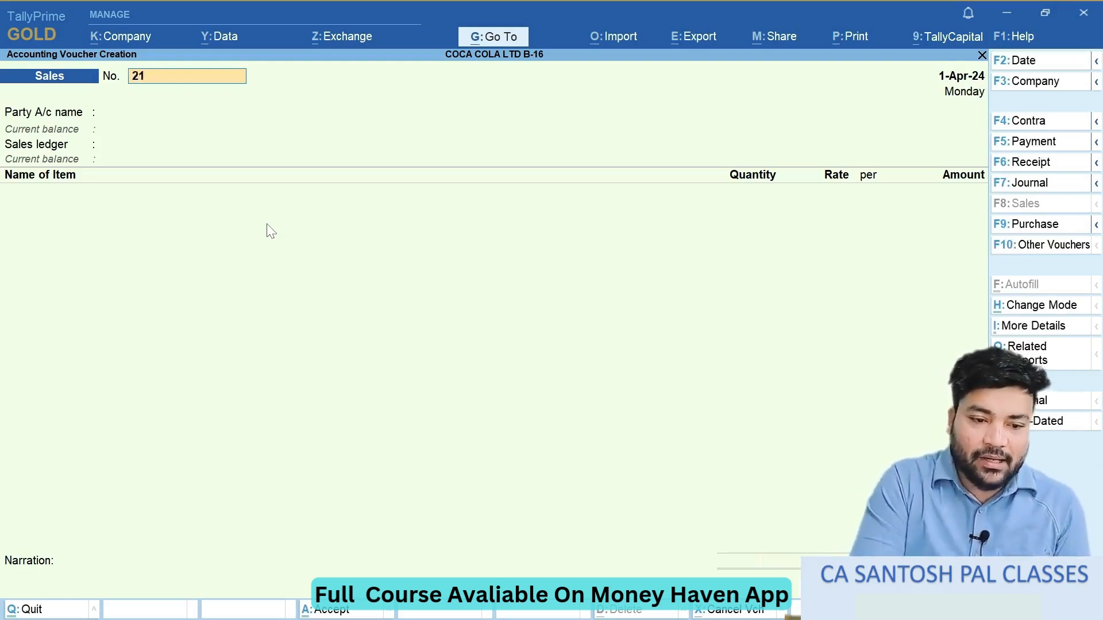
{"action": "key", "text": "BackSpace"}
{"action": "key", "text": "BackSpace"}
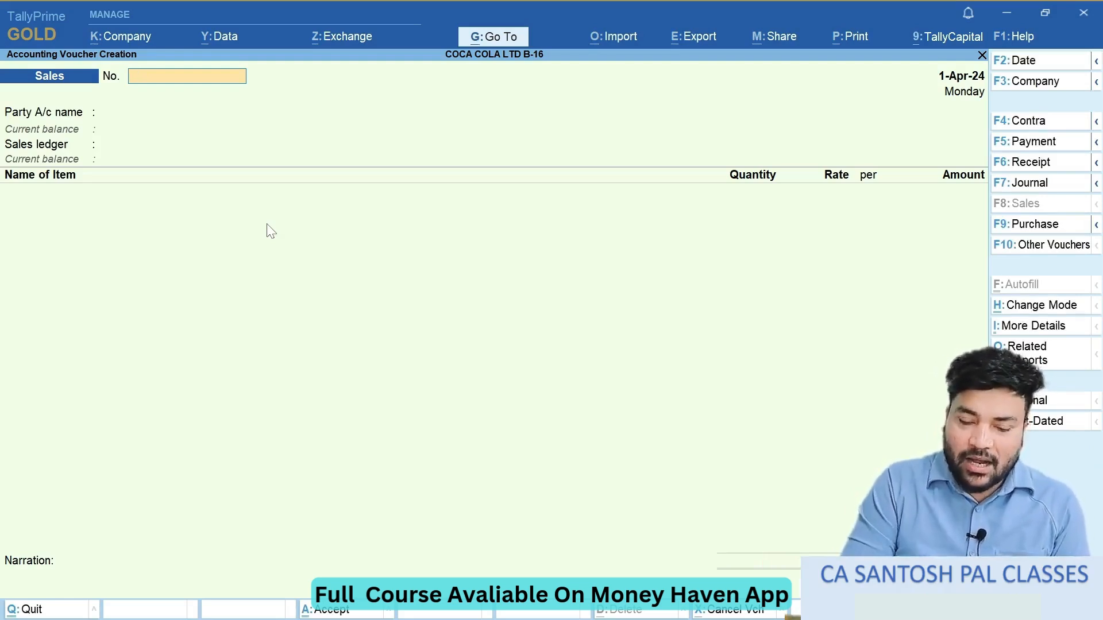
{"action": "type", "text": "001"}
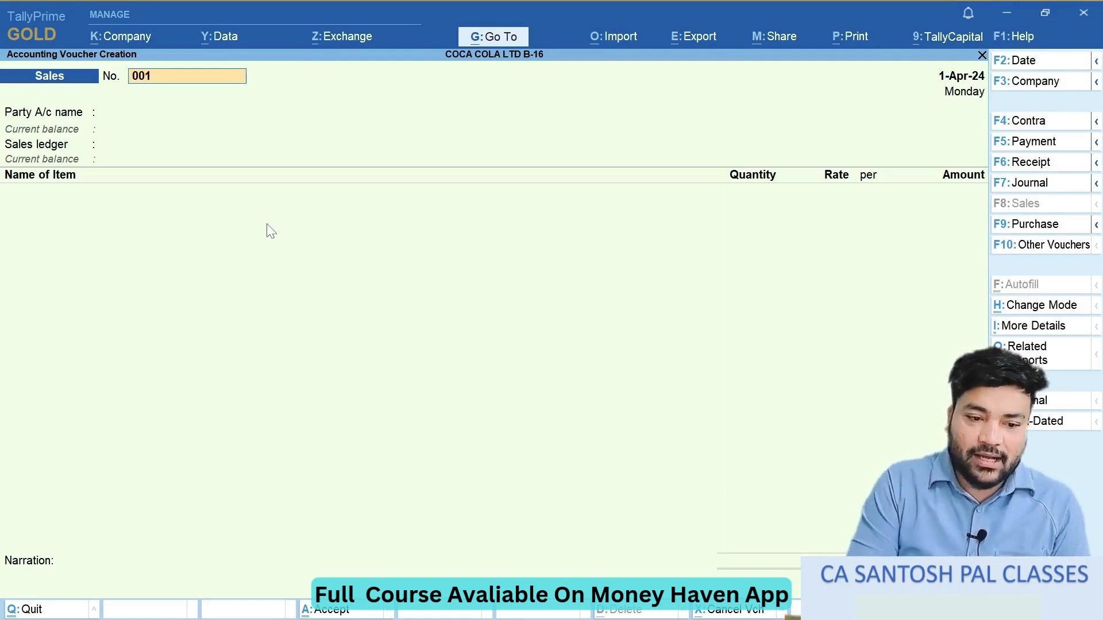
{"action": "key", "text": "Return"}
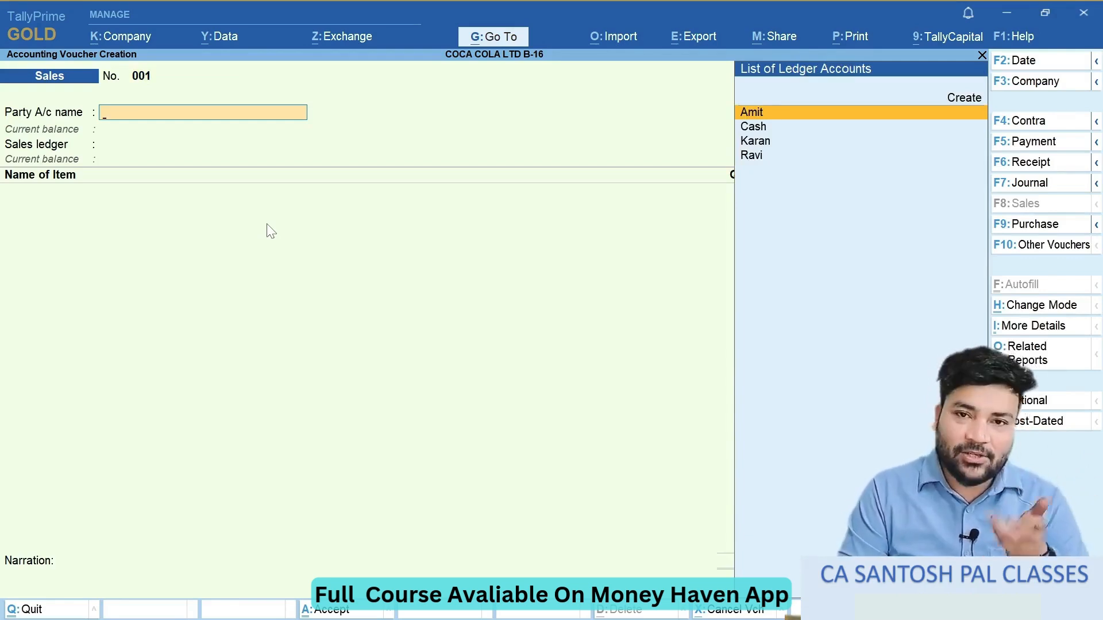
- Set the sales voucher number to 02, check question 11 in the exercise notes, and date the voucher 2-Apr-24
{"action": "key", "text": "BackSpace"}
{"action": "key", "text": "BackSpace"}
{"action": "key", "text": "BackSpace"}
{"action": "type", "text": "2"}
{"action": "key", "text": "Return"}
{"action": "key", "text": "alt+Tab"}
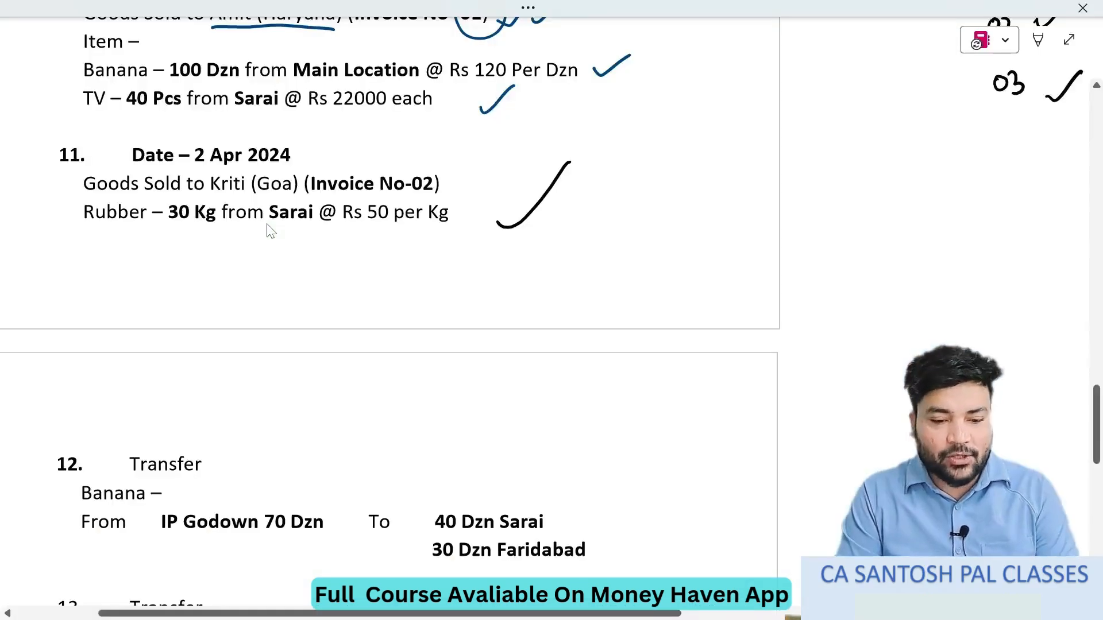
{"action": "key", "text": "alt+Tab"}
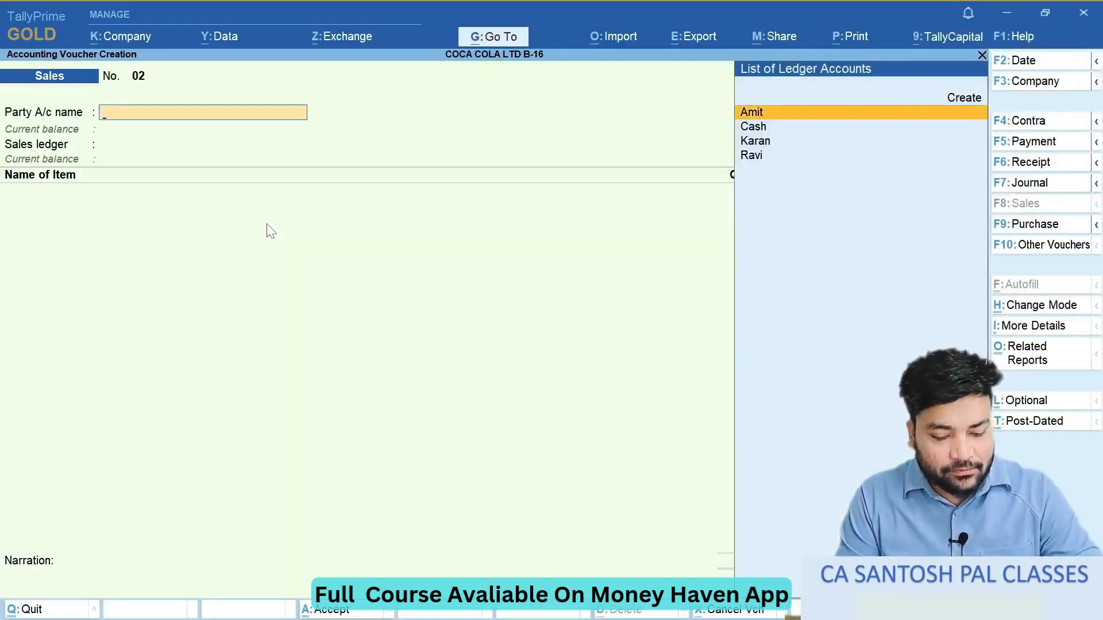
{"action": "key", "text": "F2"}
{"action": "key", "text": "Return"}
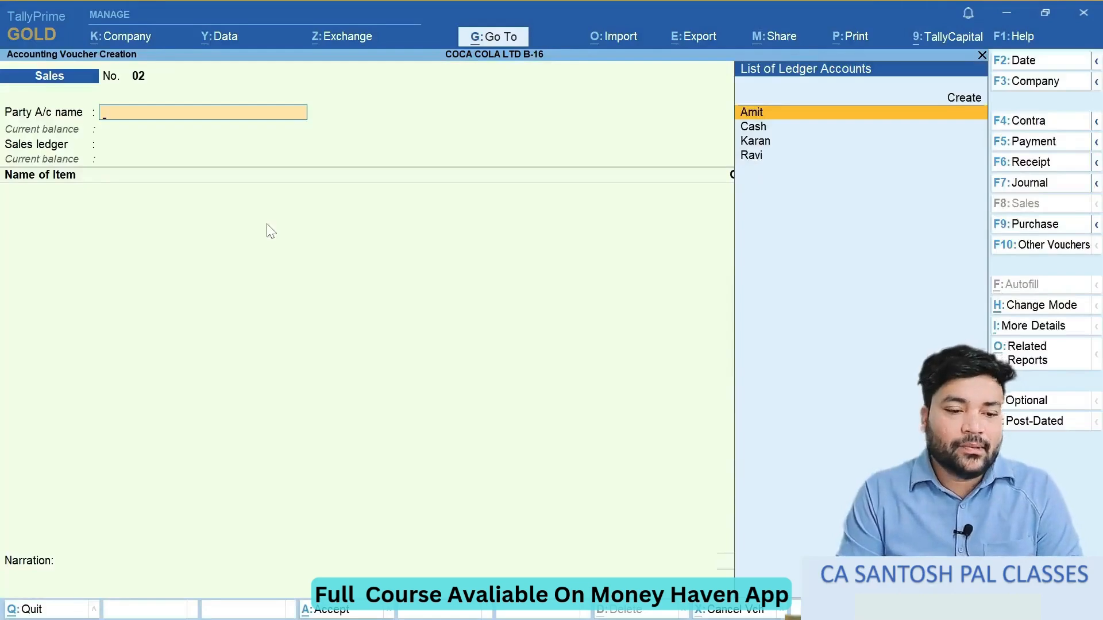
- Create a party ledger with the customer's name from question 11, under Sundry Debtors with the state Goa, and use it in the voucher
{"action": "key", "text": "alt+Tab"}
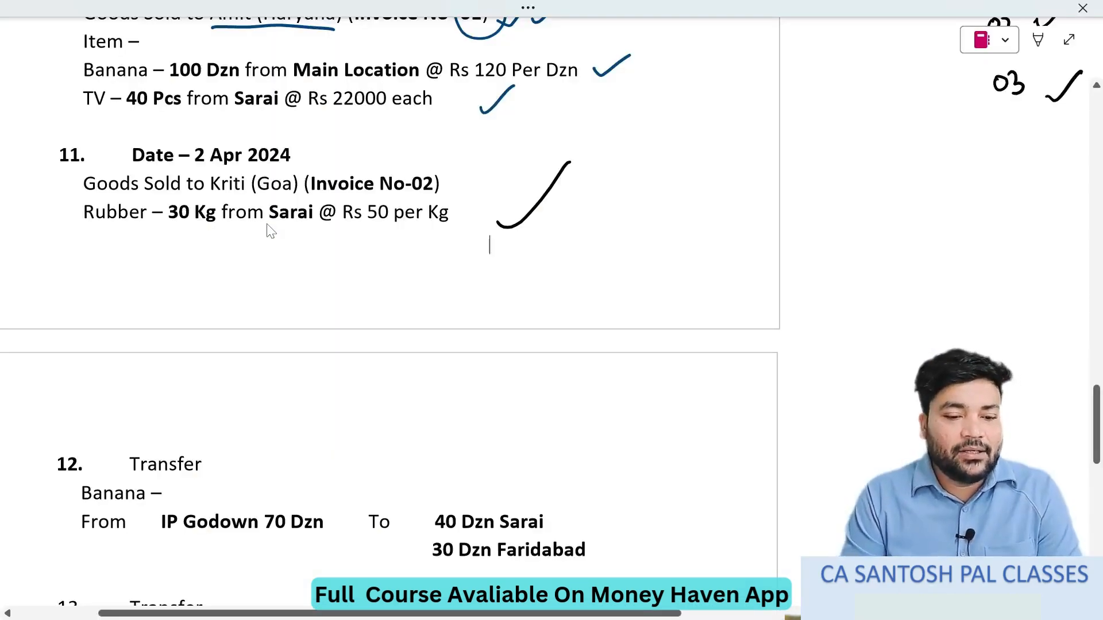
{"action": "key", "text": "alt+Tab"}
{"action": "key", "text": "alt+c"}
{"action": "type", "text": "K"}
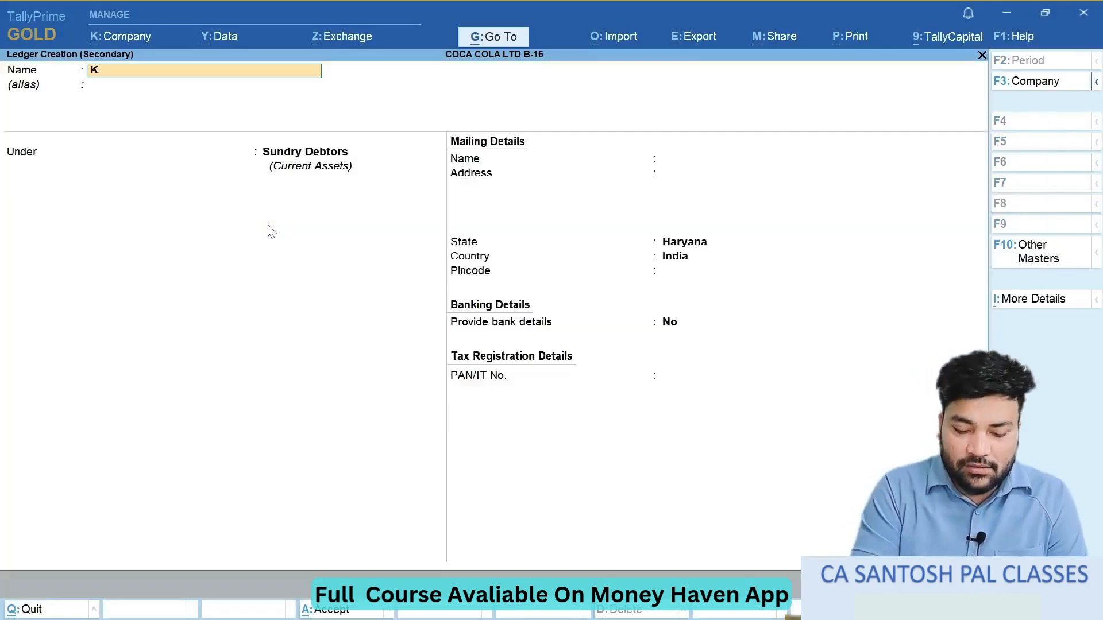
{"action": "type", "text": "riti"}
{"action": "key", "text": "Return"}
{"action": "key", "text": "Return"}
{"action": "key", "text": "Return"}
{"action": "key", "text": "Return"}
{"action": "key", "text": "Return"}
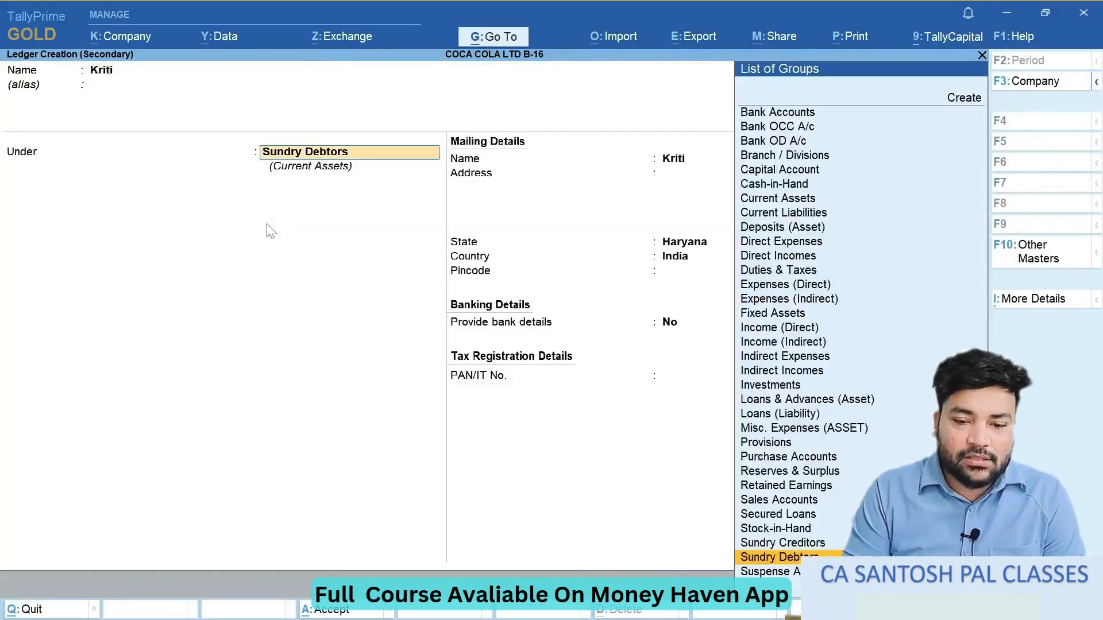
{"action": "type", "text": "Goa"}
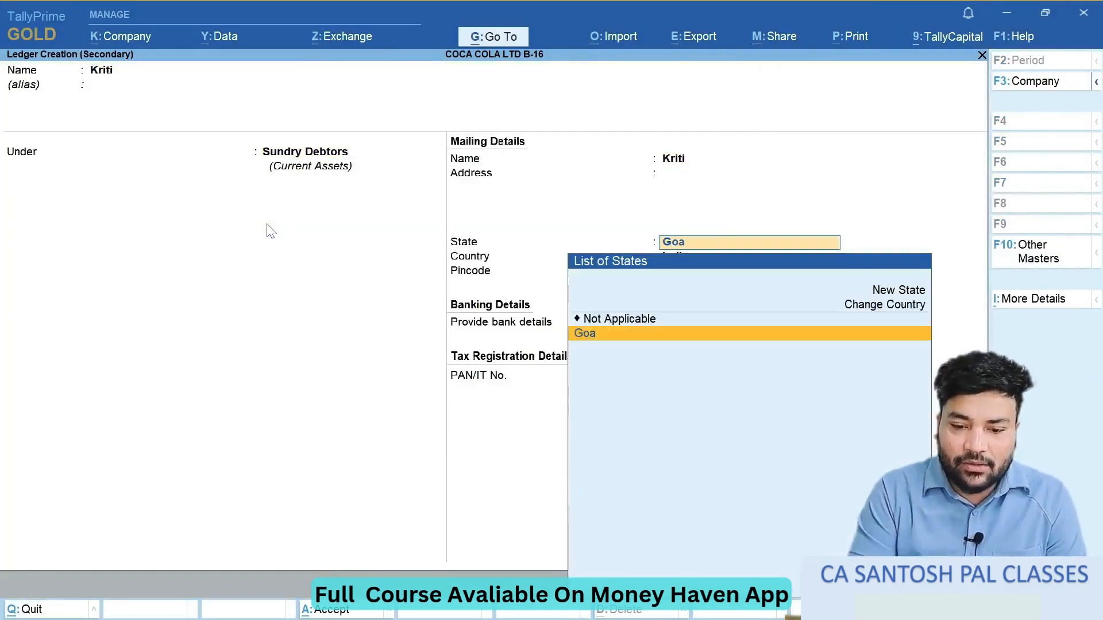
{"action": "key", "text": "Return"}
{"action": "key", "text": "Return"}
{"action": "key", "text": "Return"}
- Choose Central Sale as the sales ledger and add Rubber as the item, as given in question 11
{"action": "key", "text": "Return"}
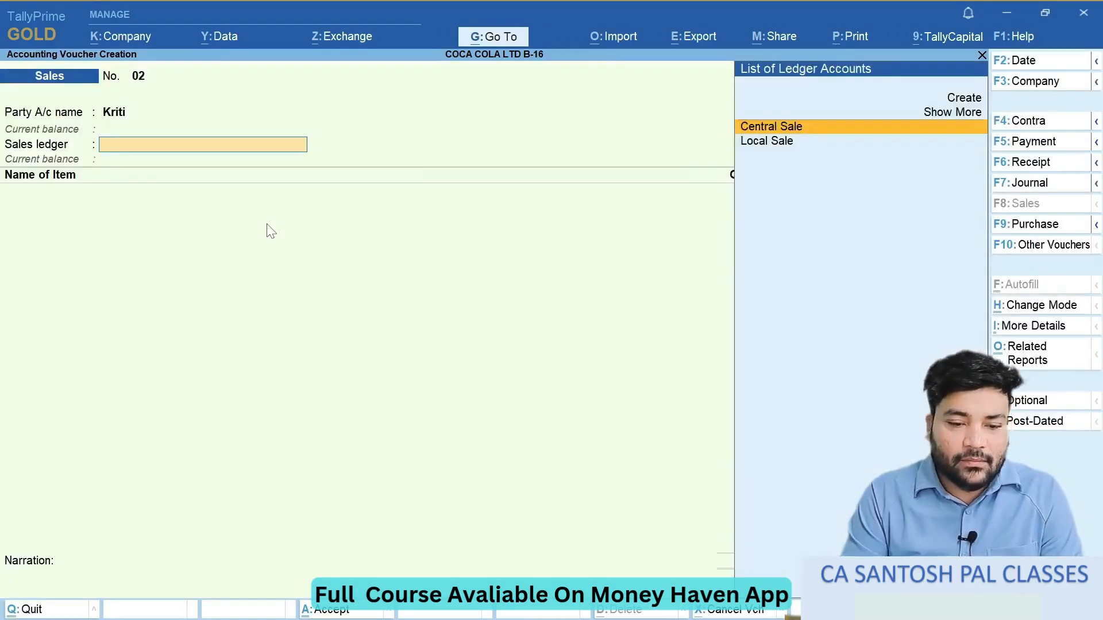
{"action": "key", "text": "Down"}
{"action": "key", "text": "Up"}
{"action": "key", "text": "Return"}
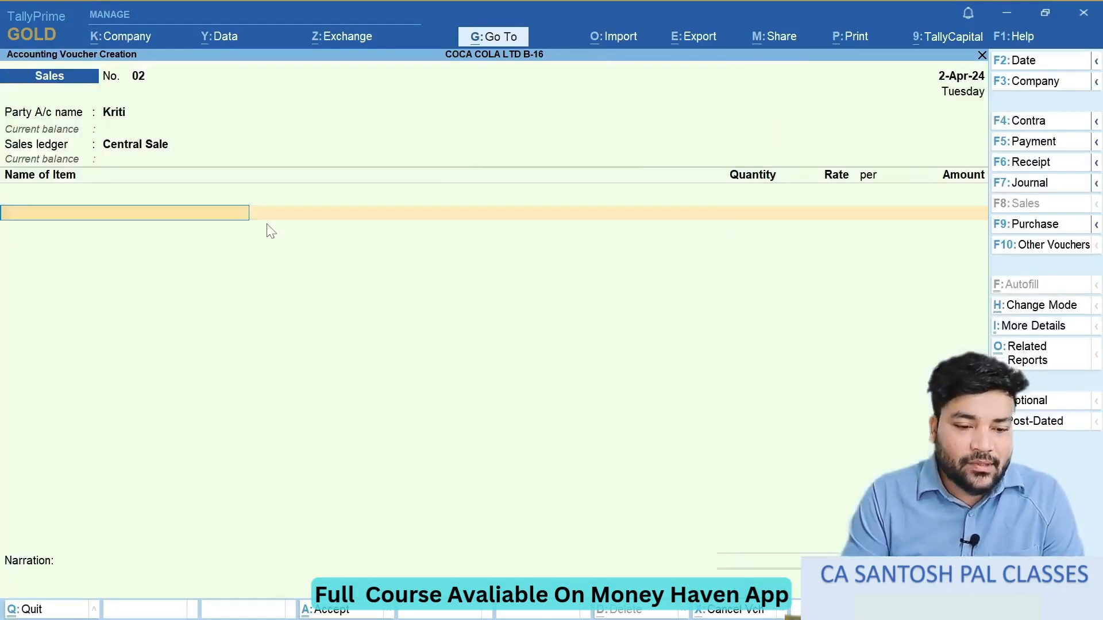
{"action": "key", "text": "alt+Tab"}
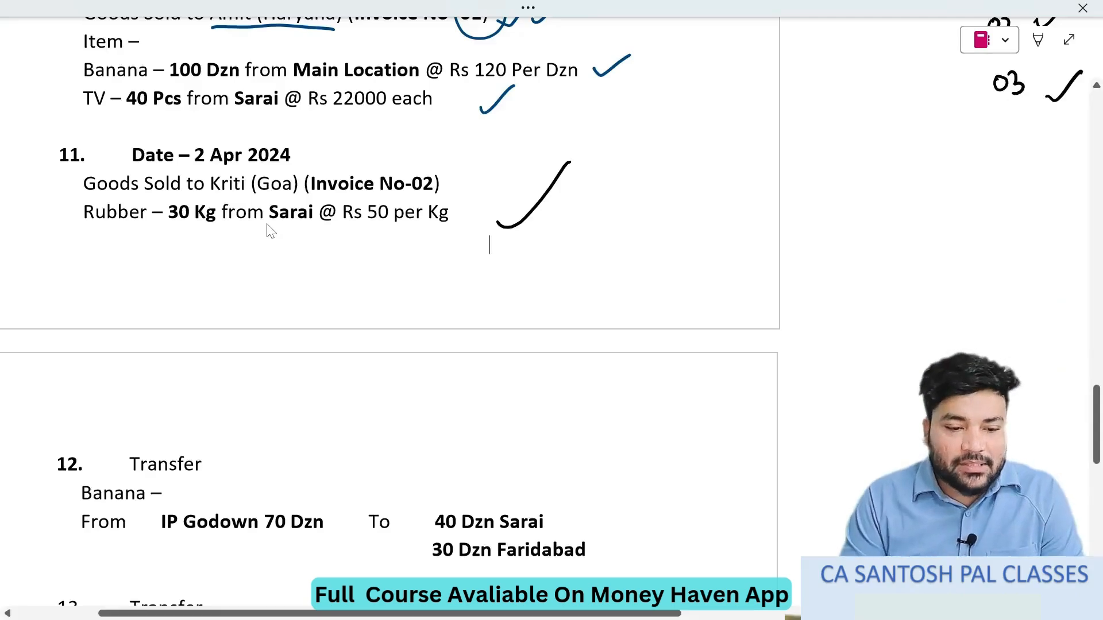
{"action": "key", "text": "alt+Tab"}
{"action": "key", "text": "Down"}
{"action": "key", "text": "Down"}
{"action": "key", "text": "Down"}
{"action": "key", "text": "Return"}
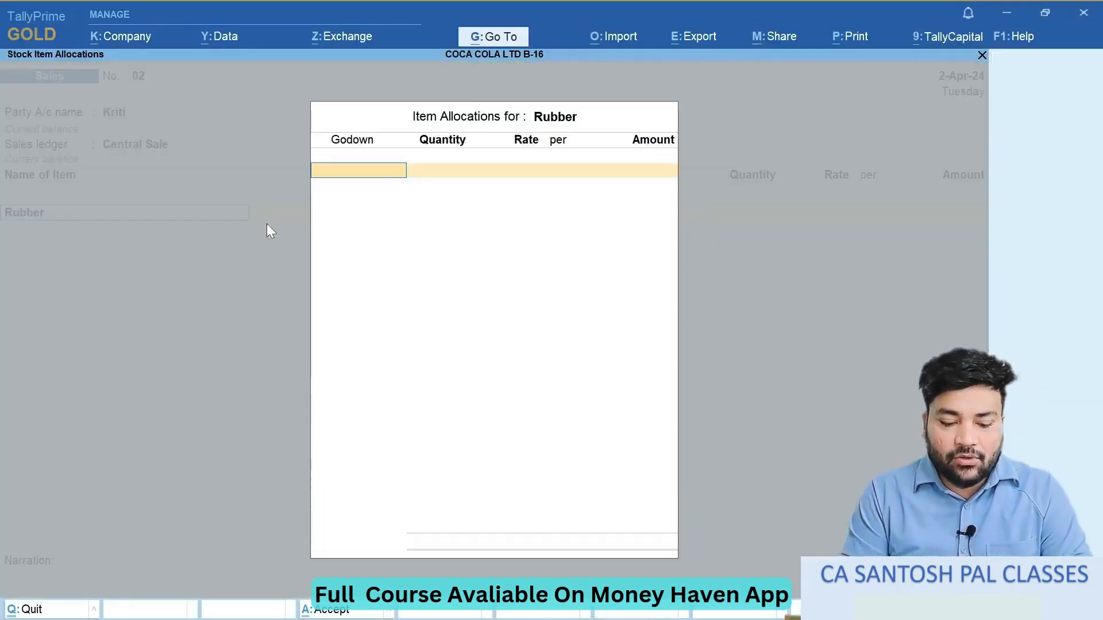
- Allocate 30 kg of Rubber from the Sarai godown at 50 per kg and save the sales voucher
{"action": "key", "text": "alt+Tab"}
{"action": "key", "text": "alt+Tab"}
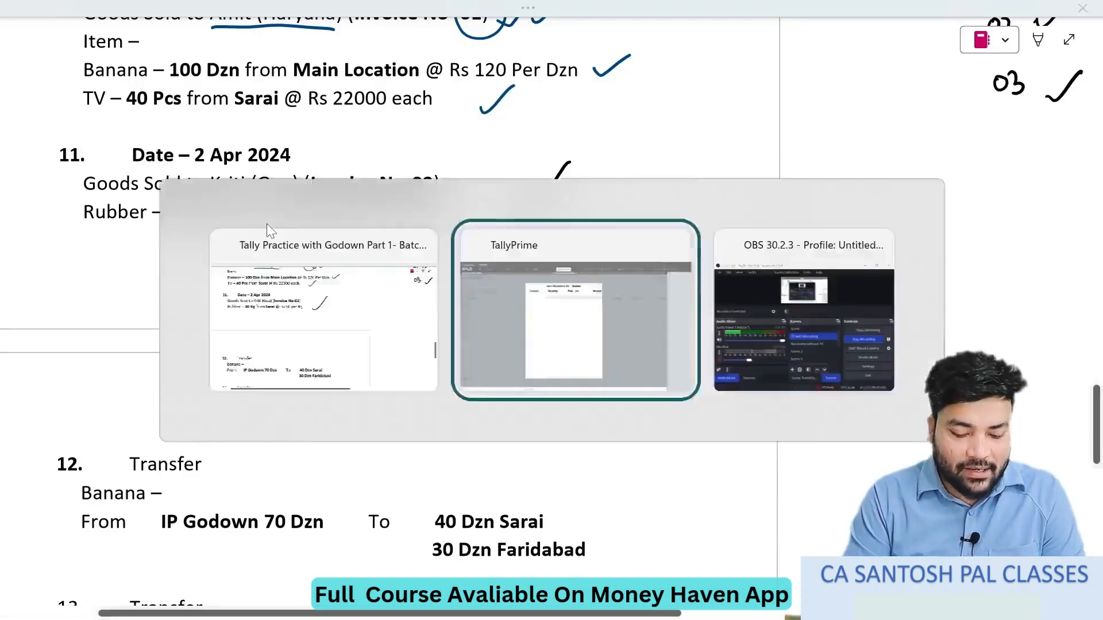
{"action": "type", "text": "Sa"}
{"action": "key", "text": "Return"}
{"action": "type", "text": "30"}
{"action": "key", "text": "Return"}
{"action": "key", "text": "alt+Tab"}
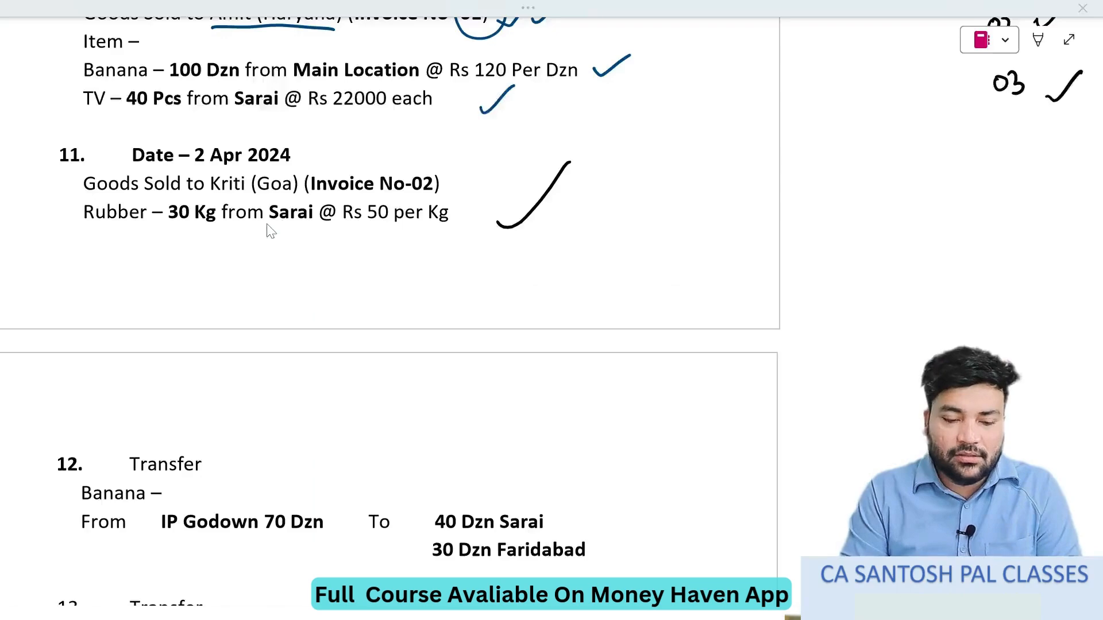
{"action": "key", "text": "alt+Tab"}
{"action": "type", "text": "50"}
{"action": "key", "text": "Return"}
{"action": "key", "text": "Return"}
{"action": "key", "text": "Return"}
{"action": "key", "text": "Return"}
{"action": "key", "text": "Return"}
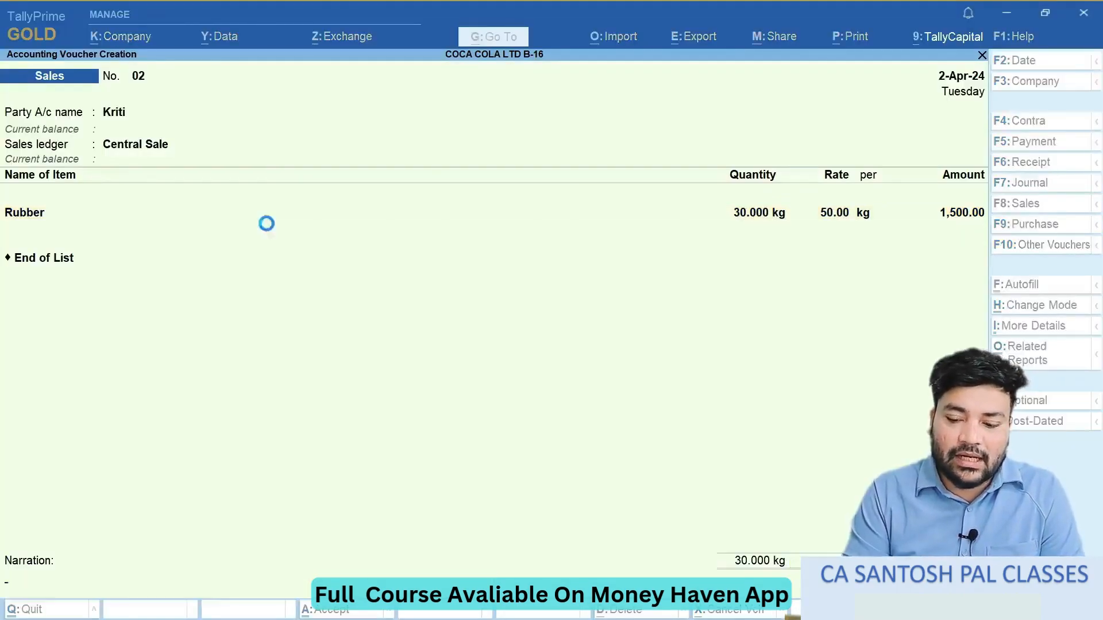
- Switch to the exercise notes, find the handwritten topic list and draw a bracket beside Transfer and Normal Loss
{"action": "key", "text": "alt+Tab"}
{"action": "scroll", "coordinate": [270, 230], "scroll_direction": "down", "scroll_amount": 5}
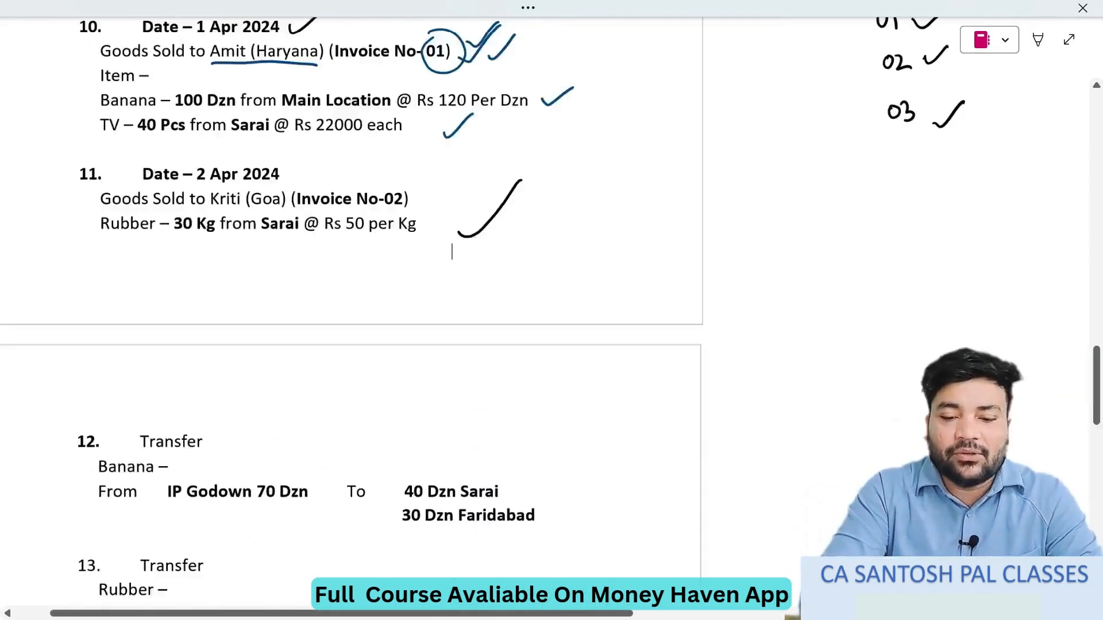
{"action": "scroll", "coordinate": [452, 253], "scroll_direction": "up", "scroll_amount": 5}
{"action": "scroll", "coordinate": [452, 253], "scroll_direction": "right", "scroll_amount": 6}
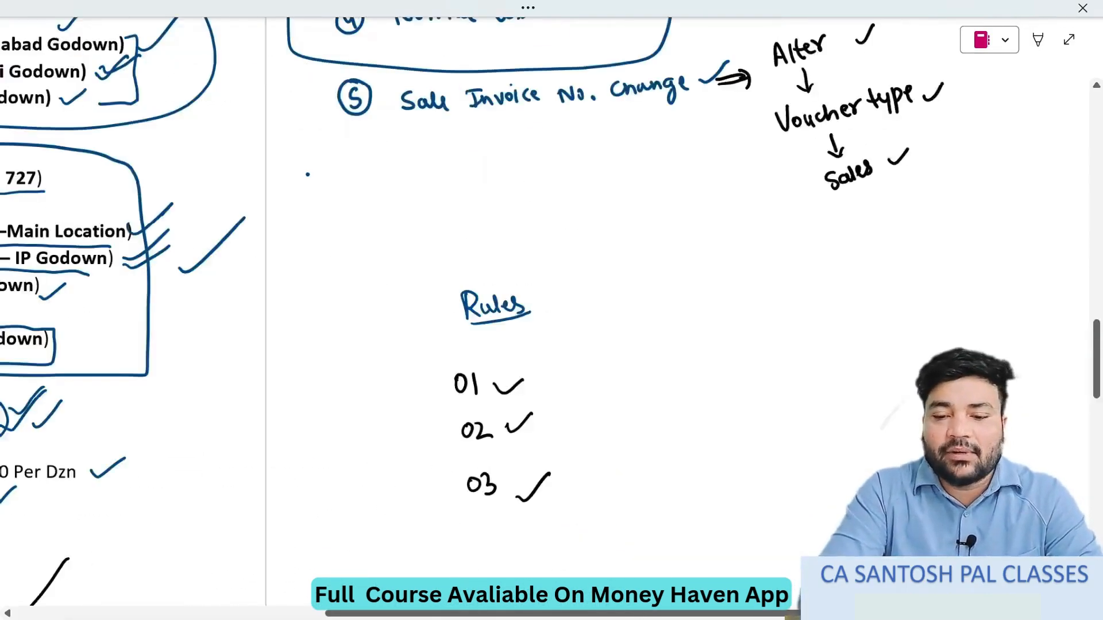
{"action": "scroll", "coordinate": [452, 253], "scroll_direction": "up", "scroll_amount": 6}
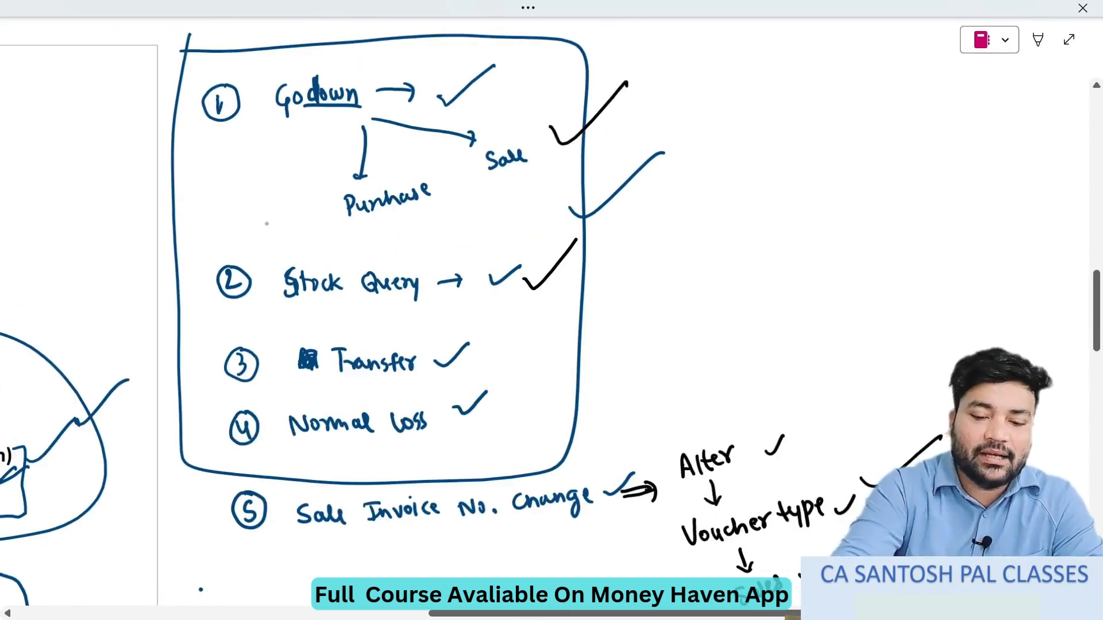
{"action": "left_click_drag", "start_coordinate": [484, 329], "coordinate": [534, 425]}
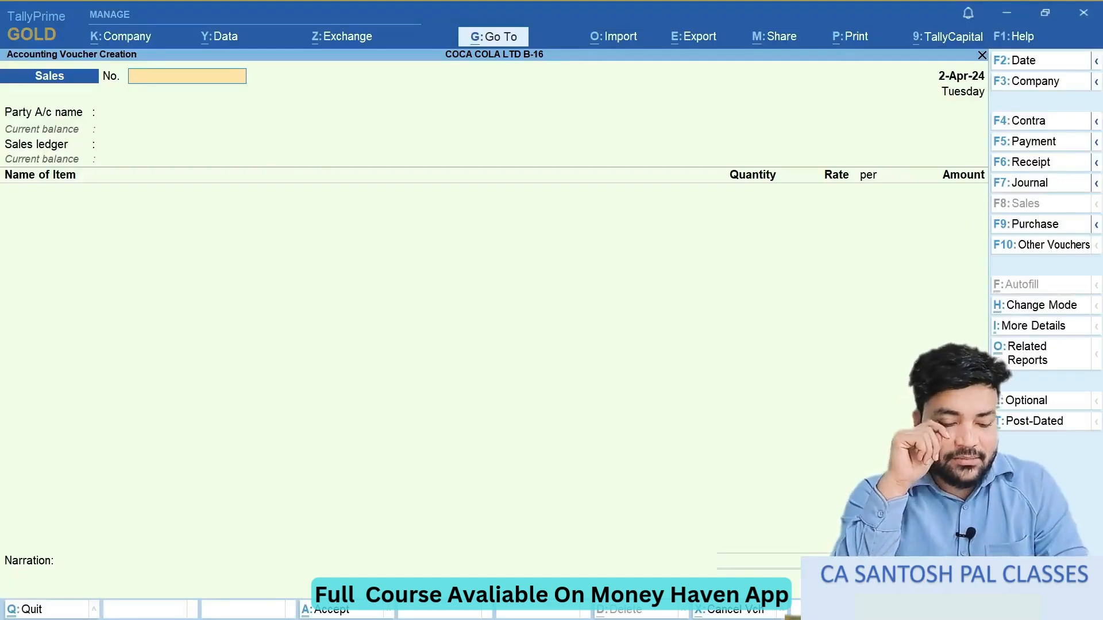
- In the notes, go to question 12, circle Banana and 70 Dzn, and tick the 40 Dzn Sarai and 30 Dzn Faridabad transfers
{"action": "key", "text": "alt+Tab"}
{"action": "scroll", "coordinate": [488, 316], "scroll_direction": "left", "scroll_amount": 10}
{"action": "scroll", "coordinate": [488, 316], "scroll_direction": "down", "scroll_amount": 10}
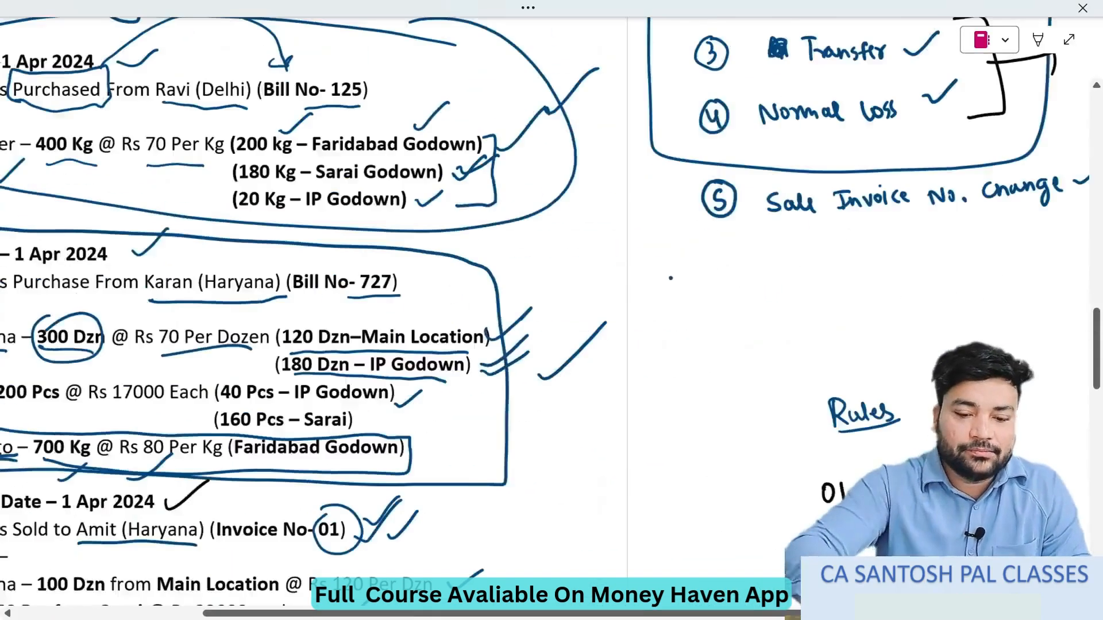
{"action": "scroll", "coordinate": [460, 316], "scroll_direction": "down", "scroll_amount": 10}
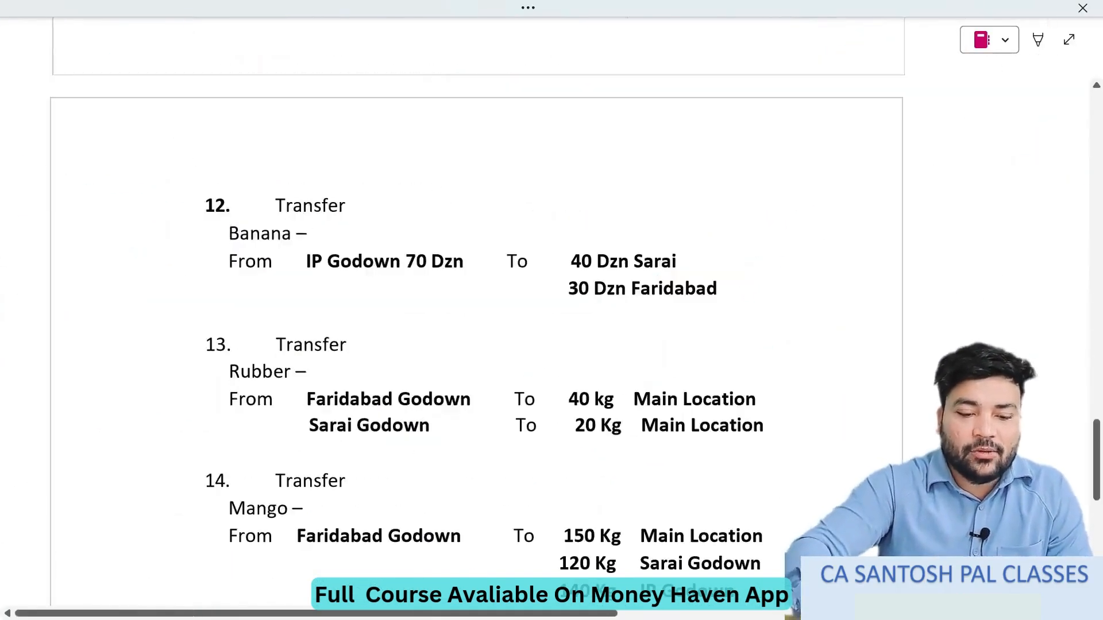
{"action": "scroll", "coordinate": [460, 316], "scroll_direction": "up", "scroll_amount": 2}
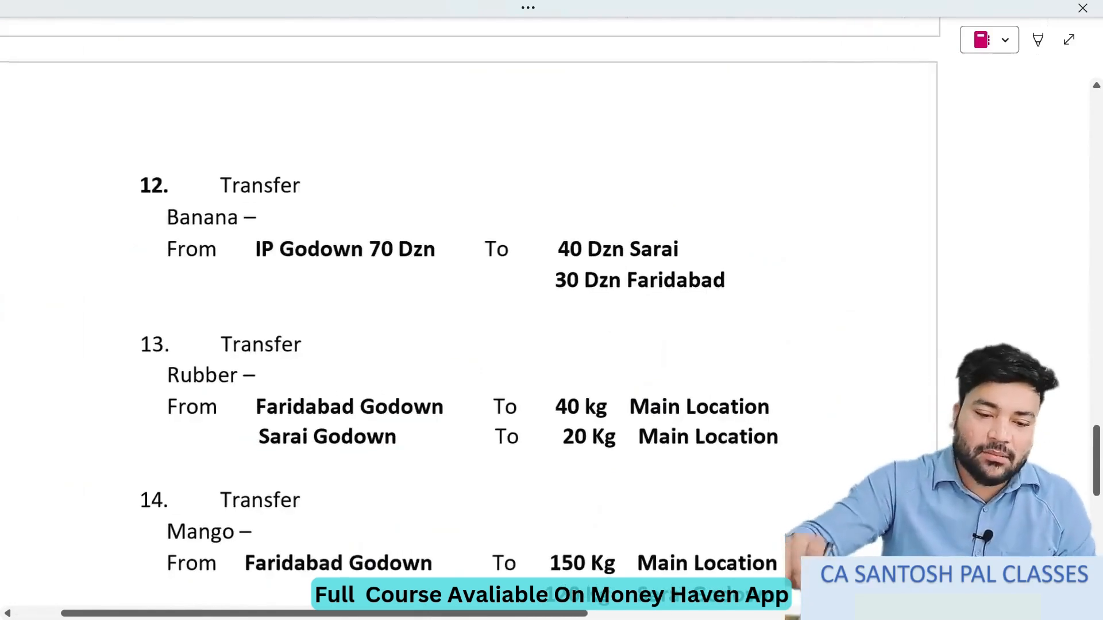
{"action": "mouse_move", "coordinate": [224, 189]}
{"action": "left_mouse_down"}
{"action": "mouse_move", "coordinate": [253, 232]}
{"action": "mouse_move", "coordinate": [275, 225]}
{"action": "left_mouse_up"}
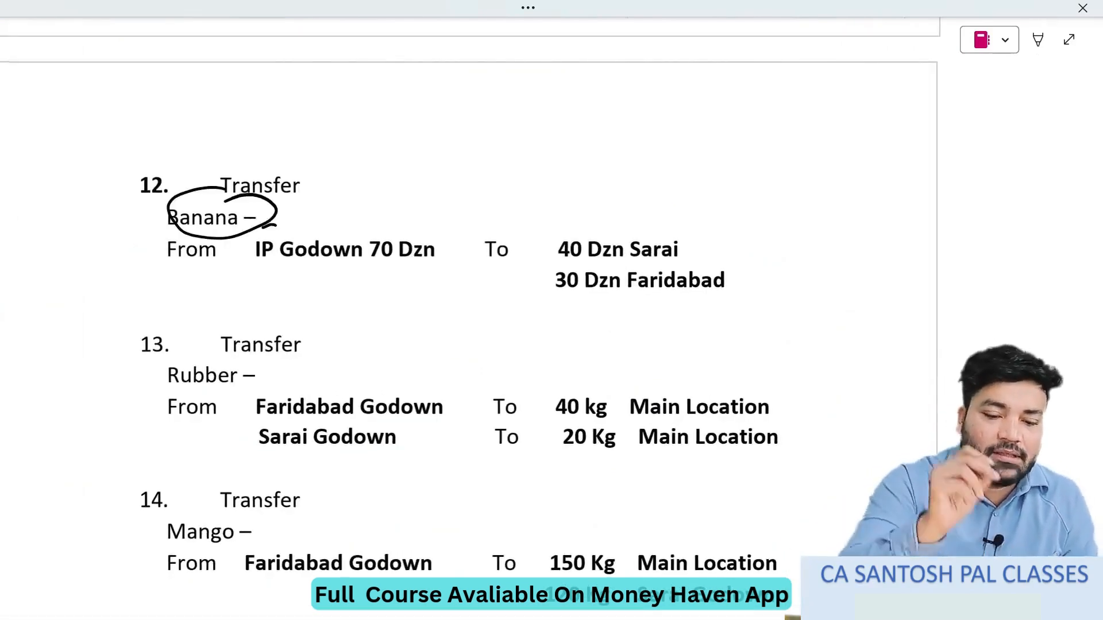
{"action": "mouse_move", "coordinate": [407, 222]}
{"action": "left_mouse_down"}
{"action": "mouse_move", "coordinate": [381, 225]}
{"action": "mouse_move", "coordinate": [428, 222]}
{"action": "mouse_move", "coordinate": [411, 220]}
{"action": "left_mouse_up"}
{"action": "left_click_drag", "start_coordinate": [690, 237], "coordinate": [764, 183]}
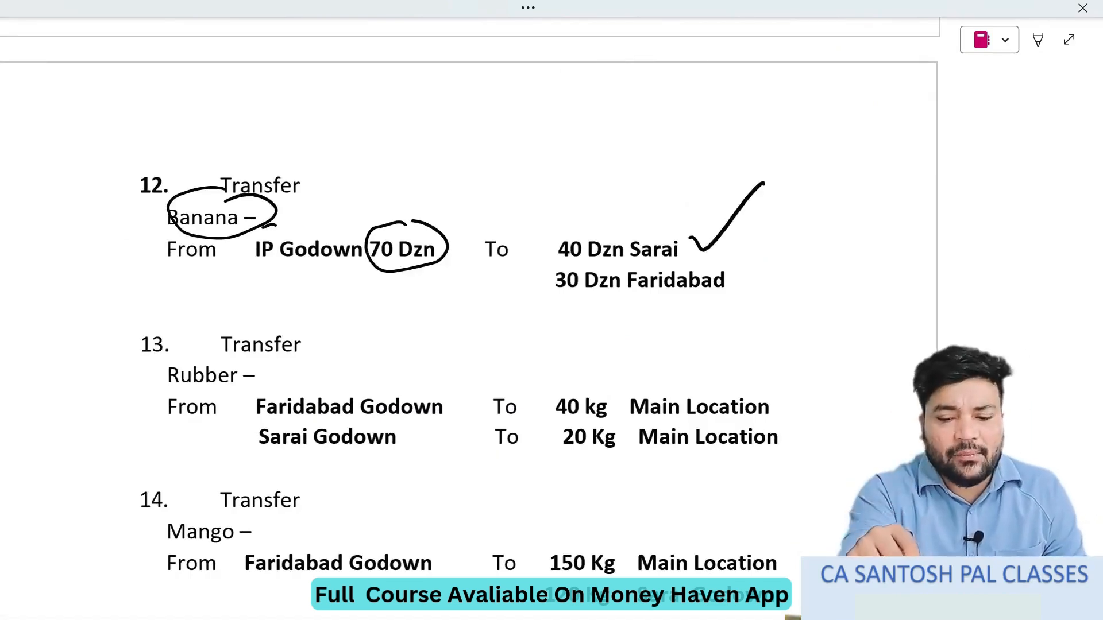
{"action": "mouse_move", "coordinate": [749, 274]}
{"action": "left_mouse_down"}
{"action": "mouse_move", "coordinate": [773, 269]}
{"action": "mouse_move", "coordinate": [796, 235]}
{"action": "left_mouse_up"}
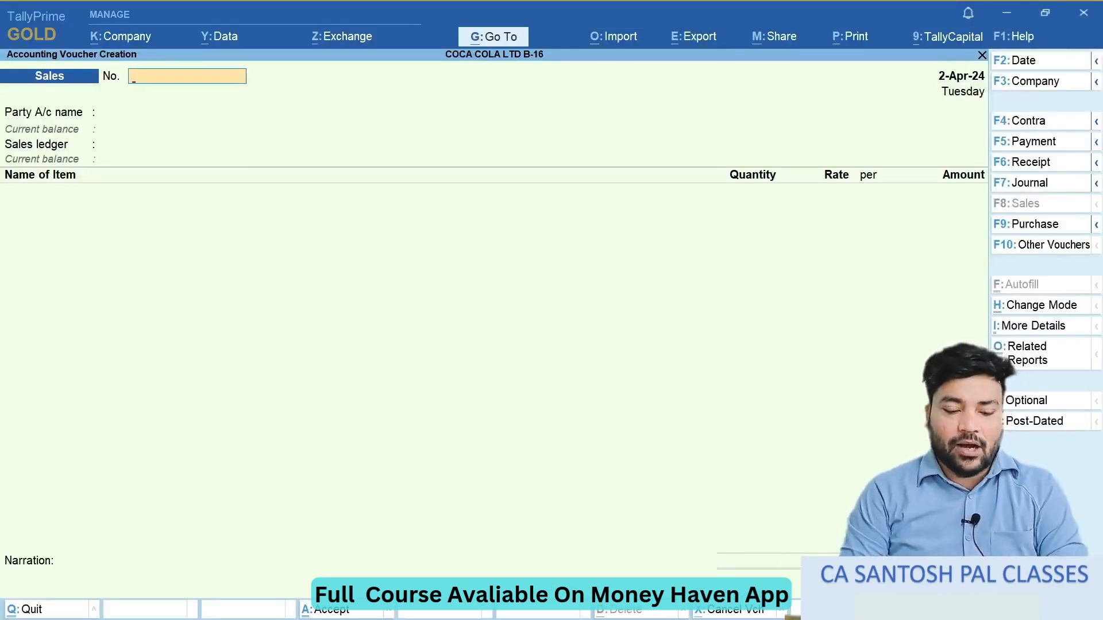
- Switch to TallyPrime, go to voucher entry and change the voucher type to Stock Journal
{"action": "key", "text": "Escape"}
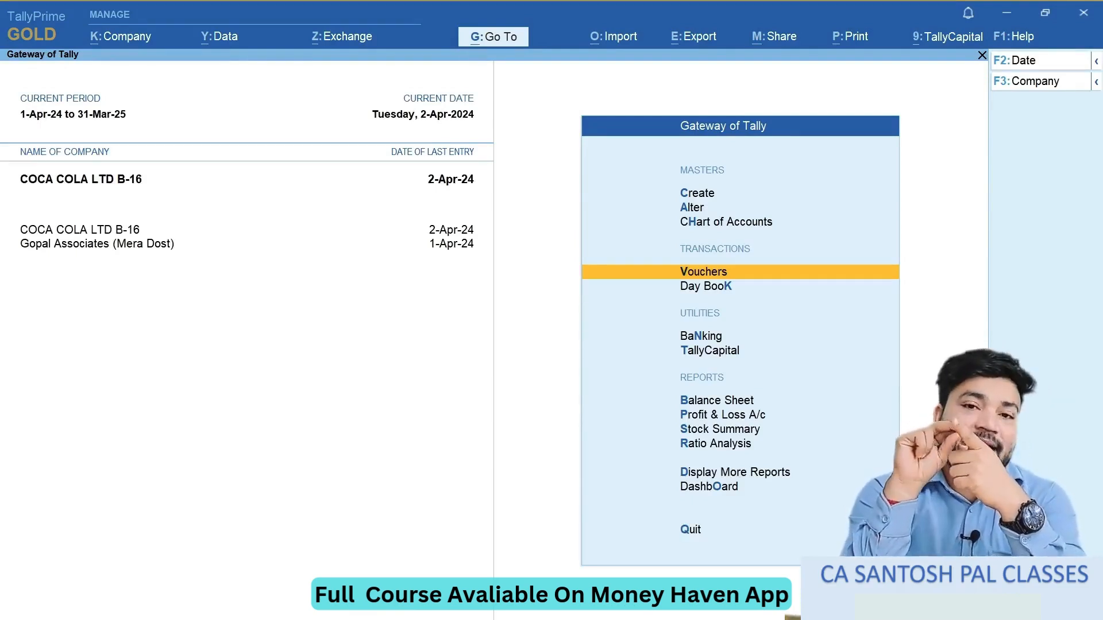
{"action": "key", "text": "Return"}
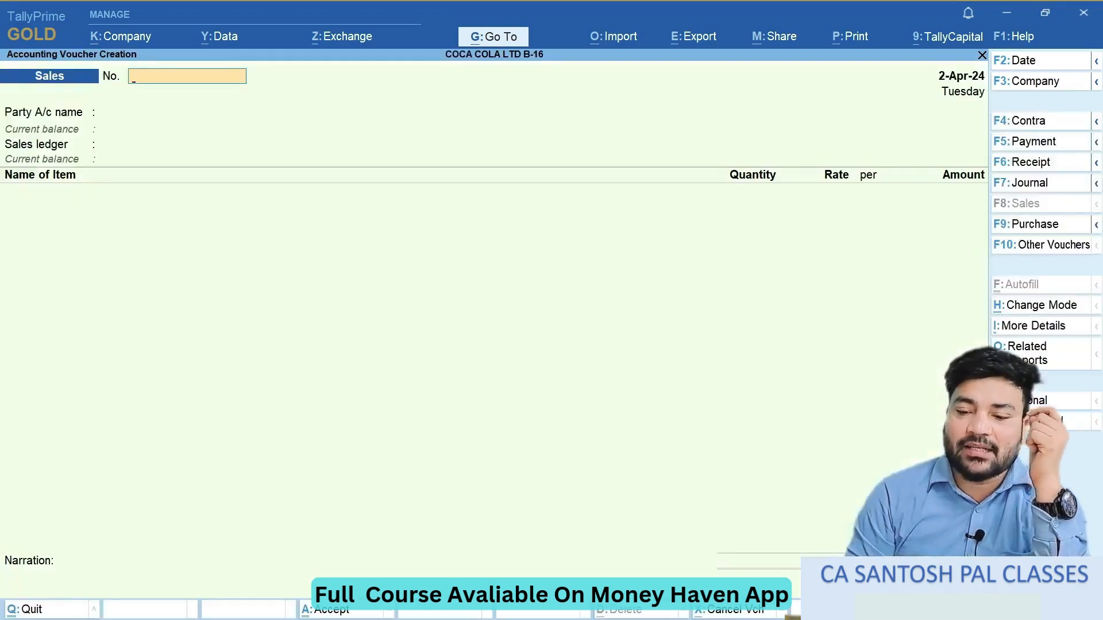
{"action": "left_click", "coordinate": [1054, 253]}
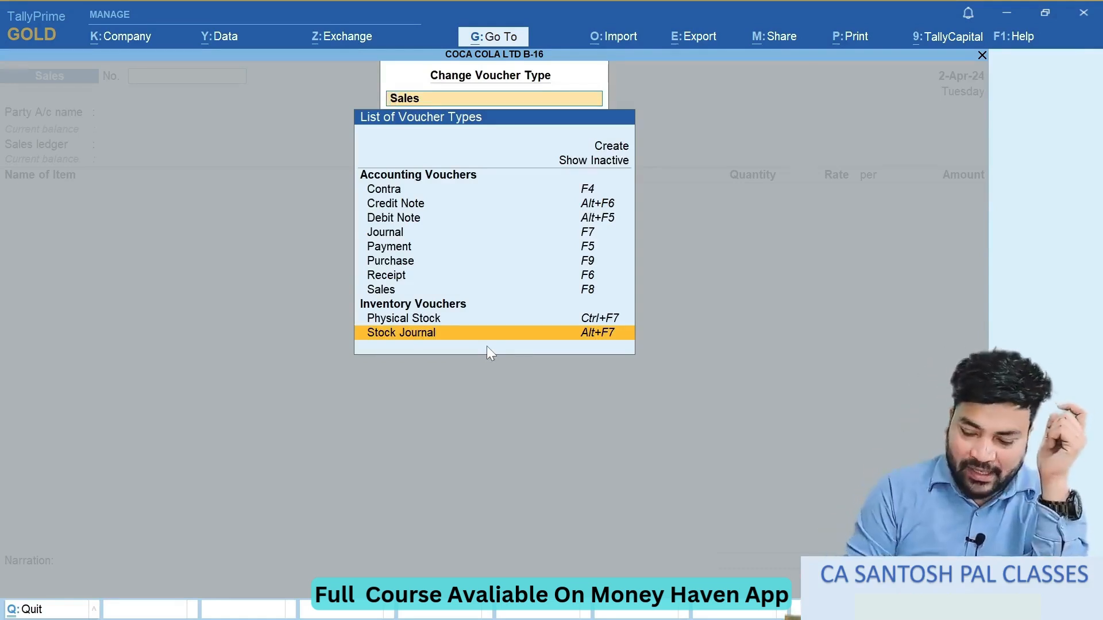
{"action": "key", "text": "Return"}
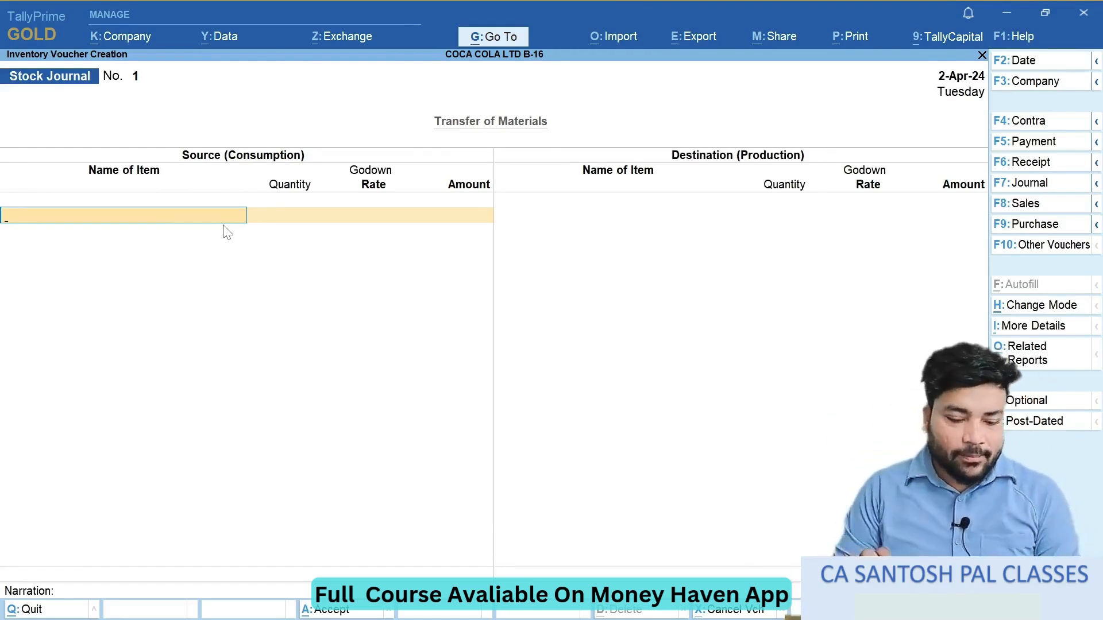
- Following question 12 in the notes, add Banana as the source item and choose Ip Godown as its godown
{"action": "key", "text": "alt+Tab"}
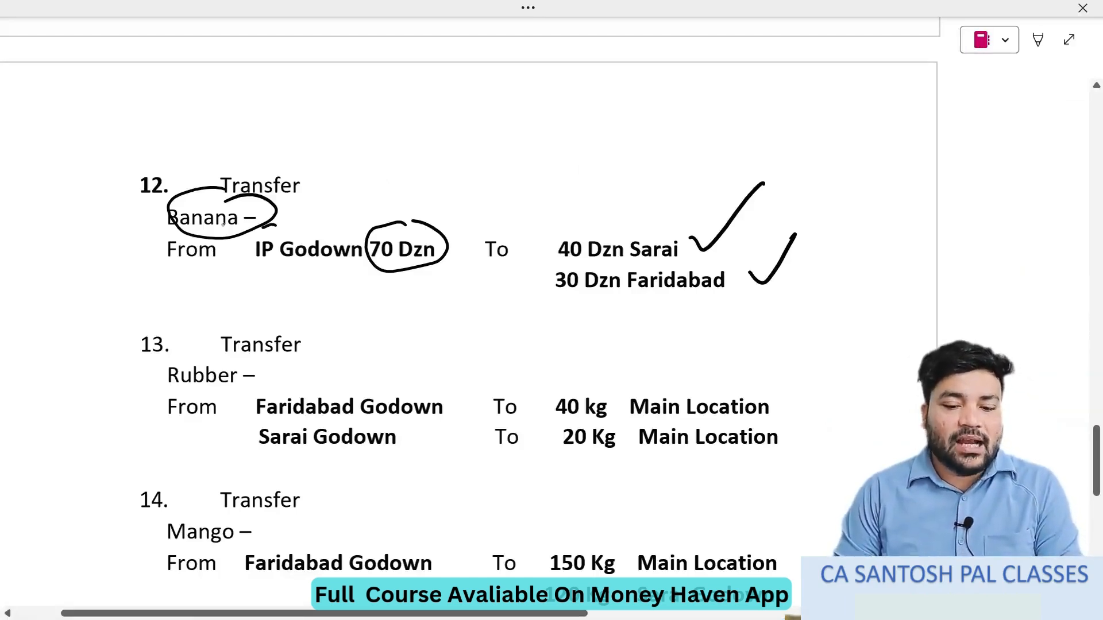
{"action": "key", "text": "alt+Tab"}
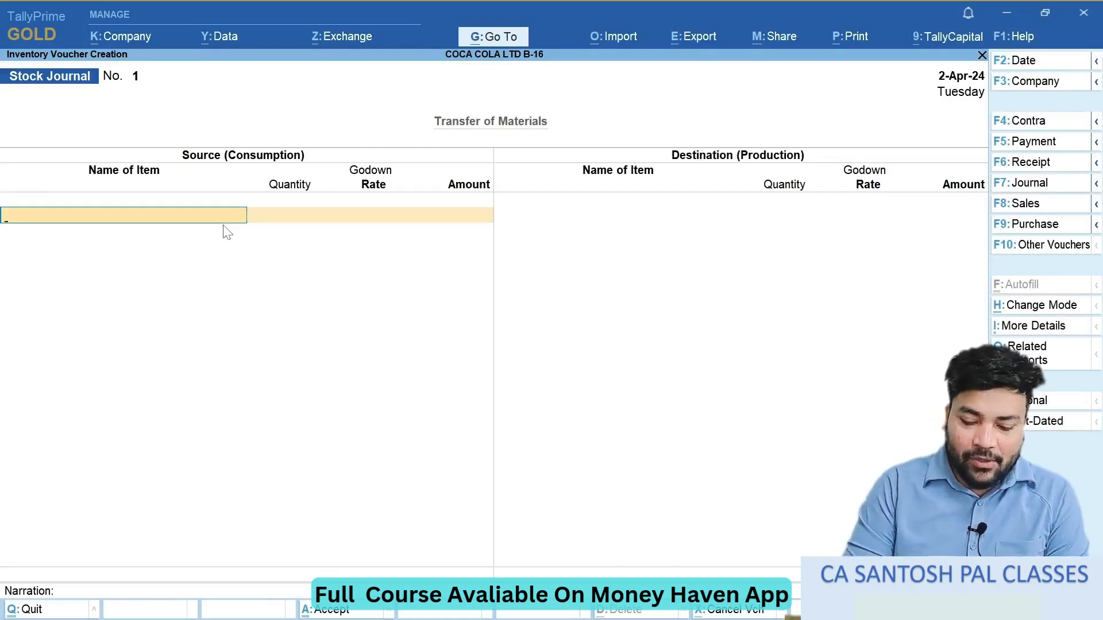
{"action": "key", "text": "Down"}
{"action": "key", "text": "Down"}
{"action": "key", "text": "Return"}
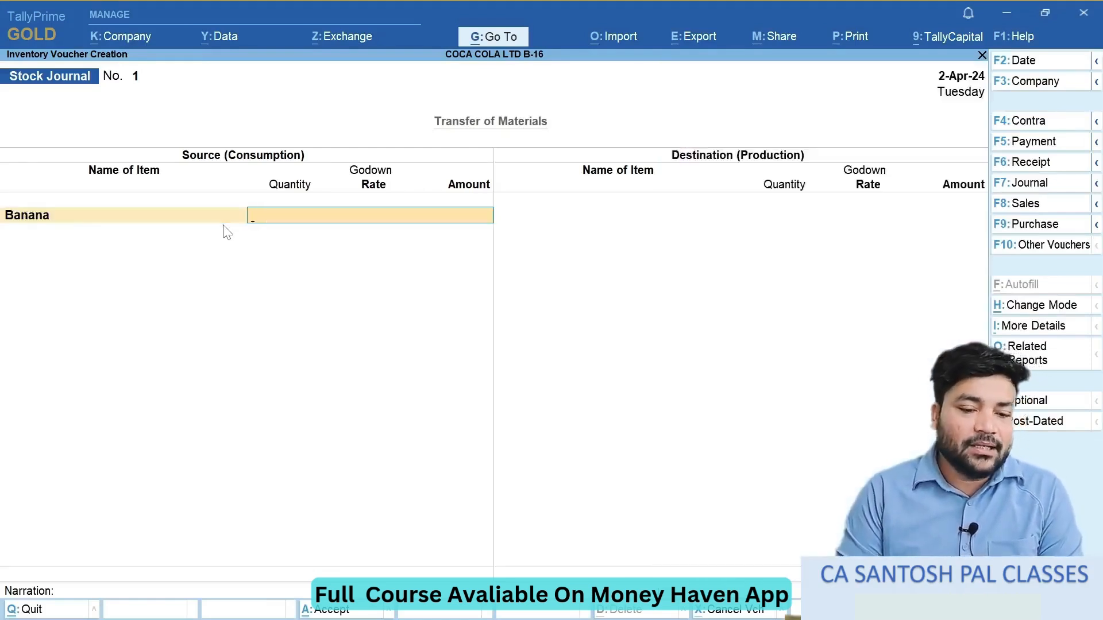
{"action": "key", "text": "Down"}
{"action": "key", "text": "Down"}
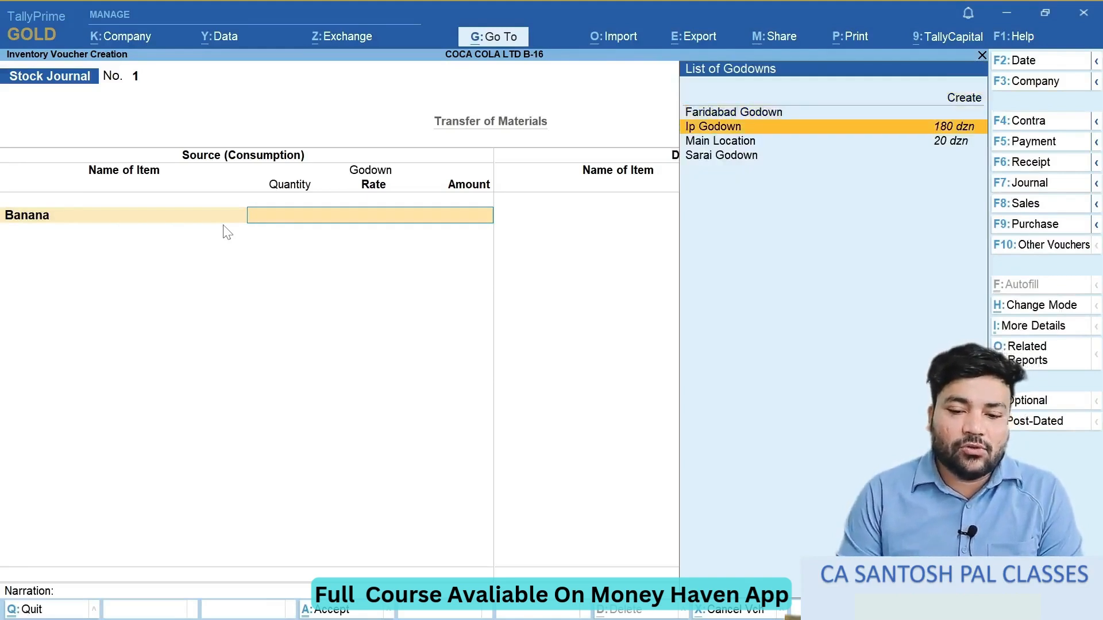
{"action": "key", "text": "Return"}
- Enter 70 dzn as the source quantity from the notes, accept the 70.00/dzn rate and end the source list
{"action": "key", "text": "alt+Tab"}
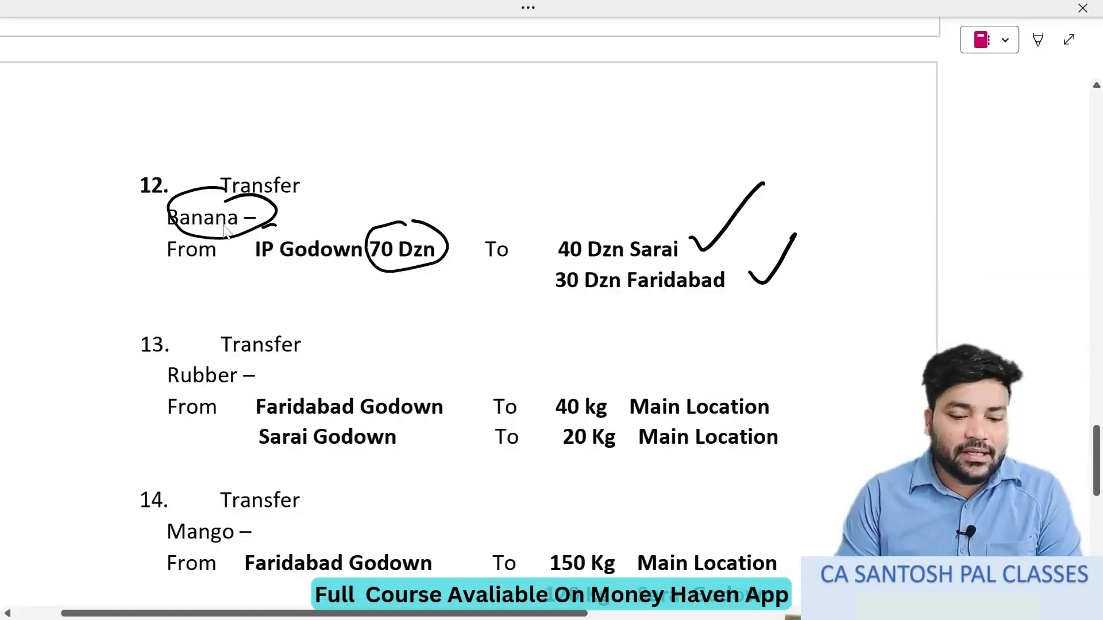
{"action": "key", "text": "alt+Tab"}
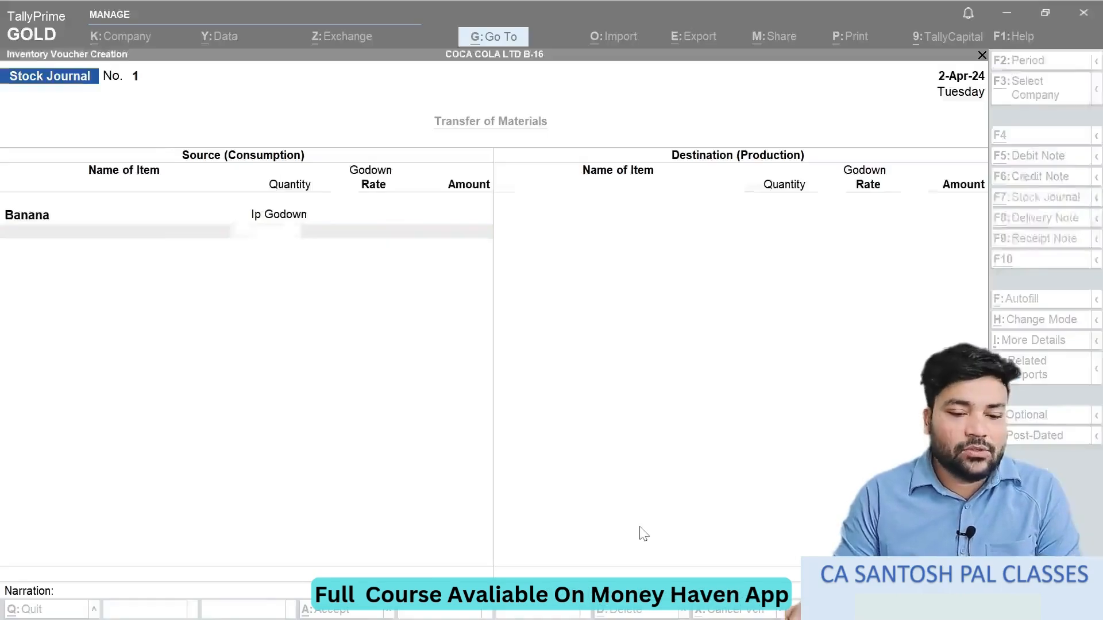
{"action": "key", "text": "Return"}
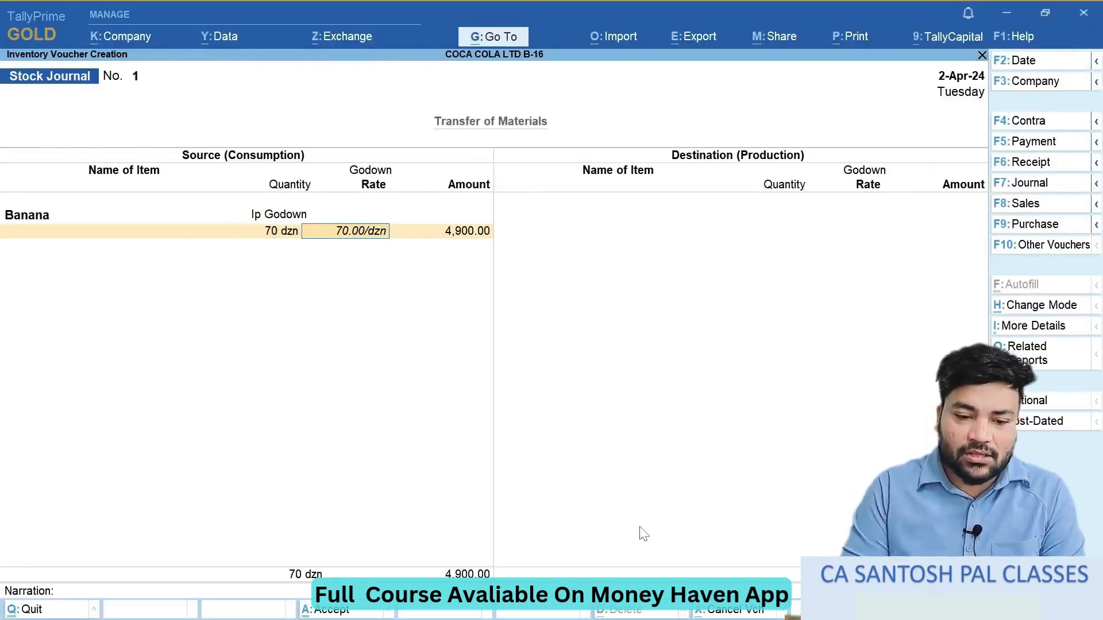
{"action": "key", "text": "alt+Tab"}
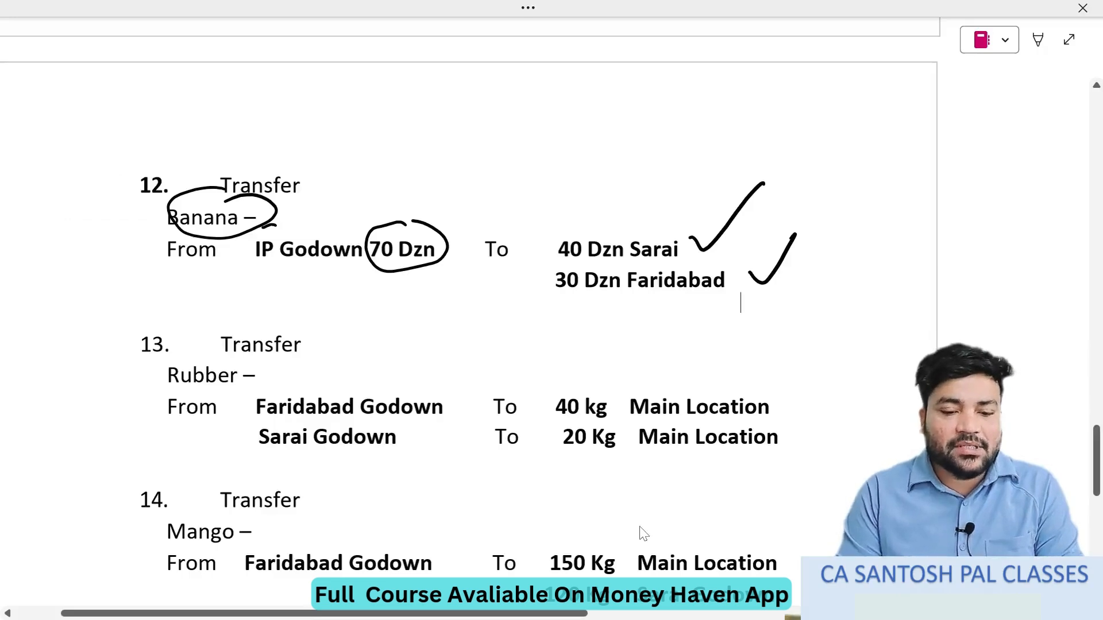
{"action": "key", "text": "alt+Tab"}
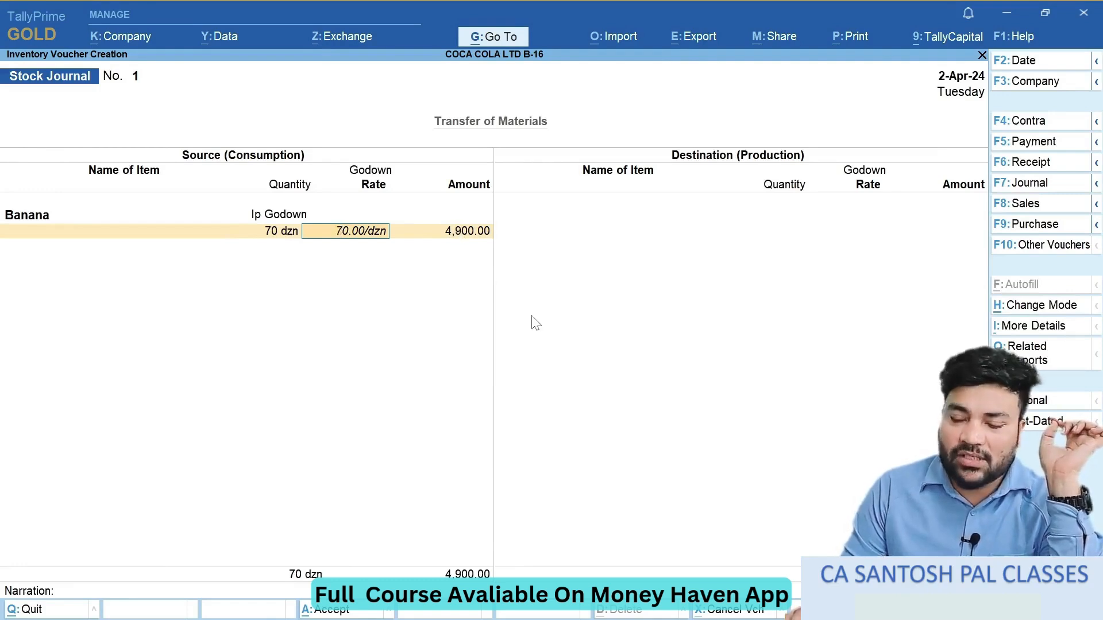
{"action": "key", "text": "Return"}
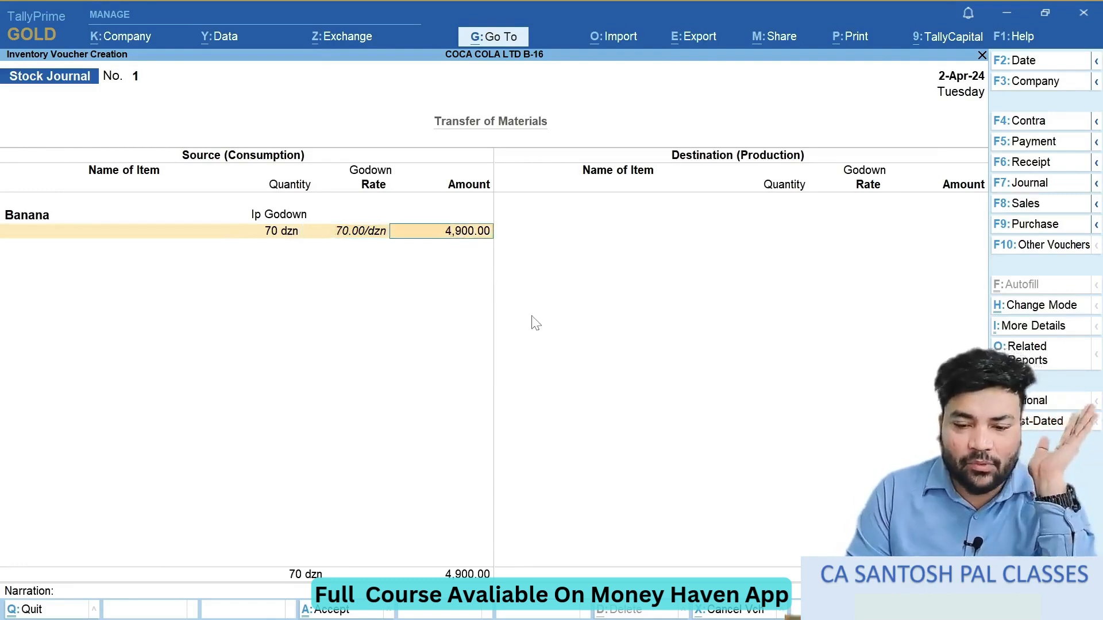
{"action": "key", "text": "Return"}
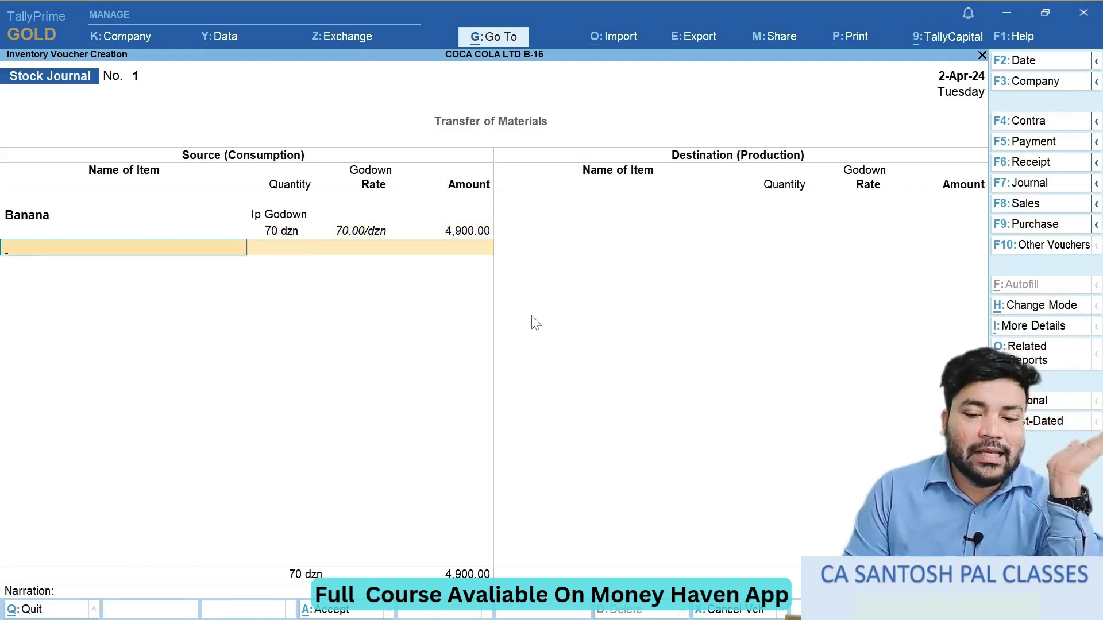
{"action": "key", "text": "Return"}
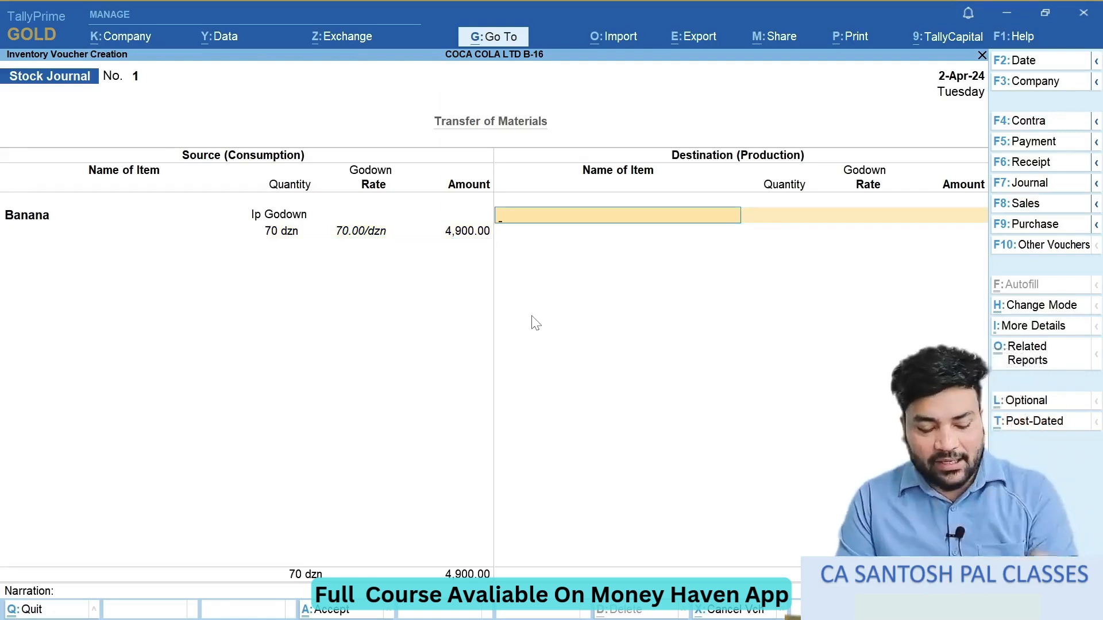
- Check question 12 in the notes and add Banana as the first destination item
{"action": "key", "text": "alt+Tab"}
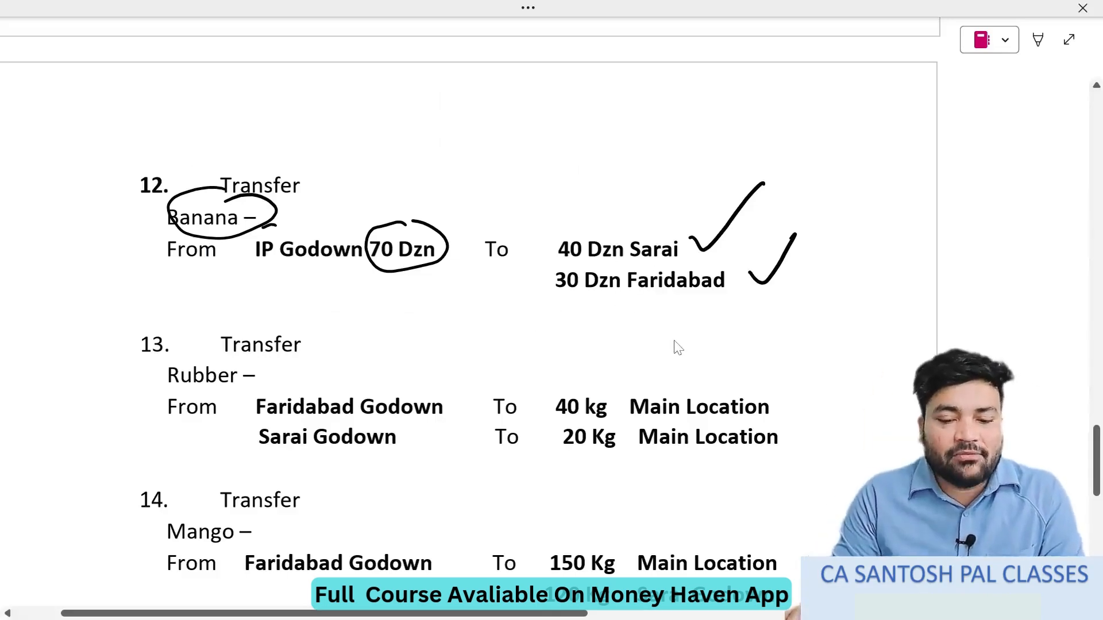
{"action": "key", "text": "alt+Tab"}
{"action": "key", "text": "Down"}
{"action": "key", "text": "Down"}
{"action": "key", "text": "Down"}
{"action": "key", "text": "Down"}
{"action": "key", "text": "Down"}
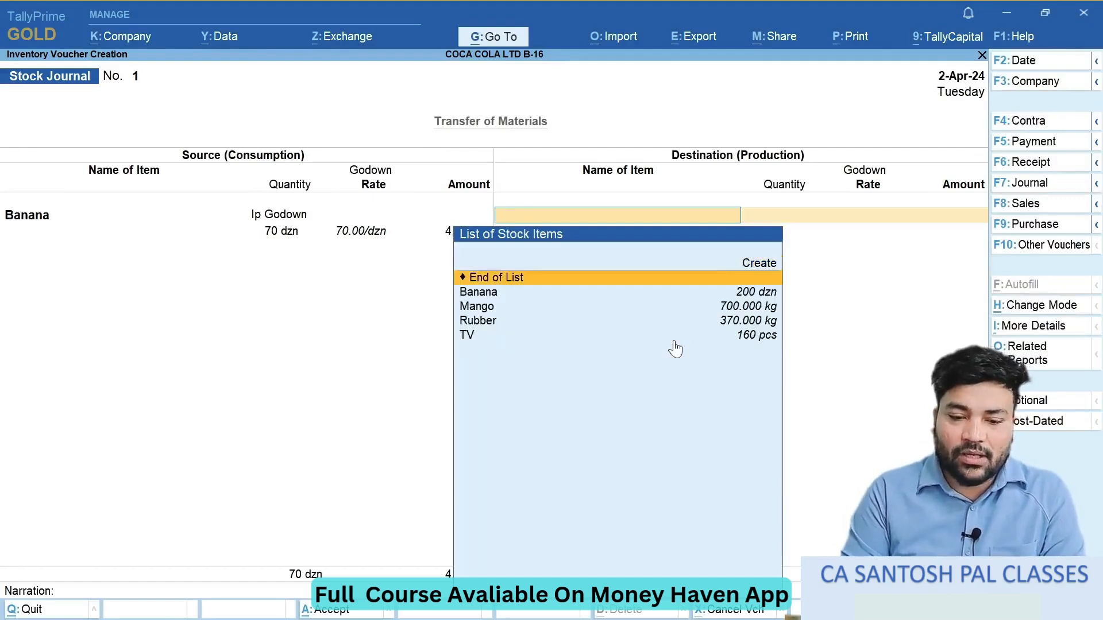
{"action": "key", "text": "Up"}
{"action": "key", "text": "Up"}
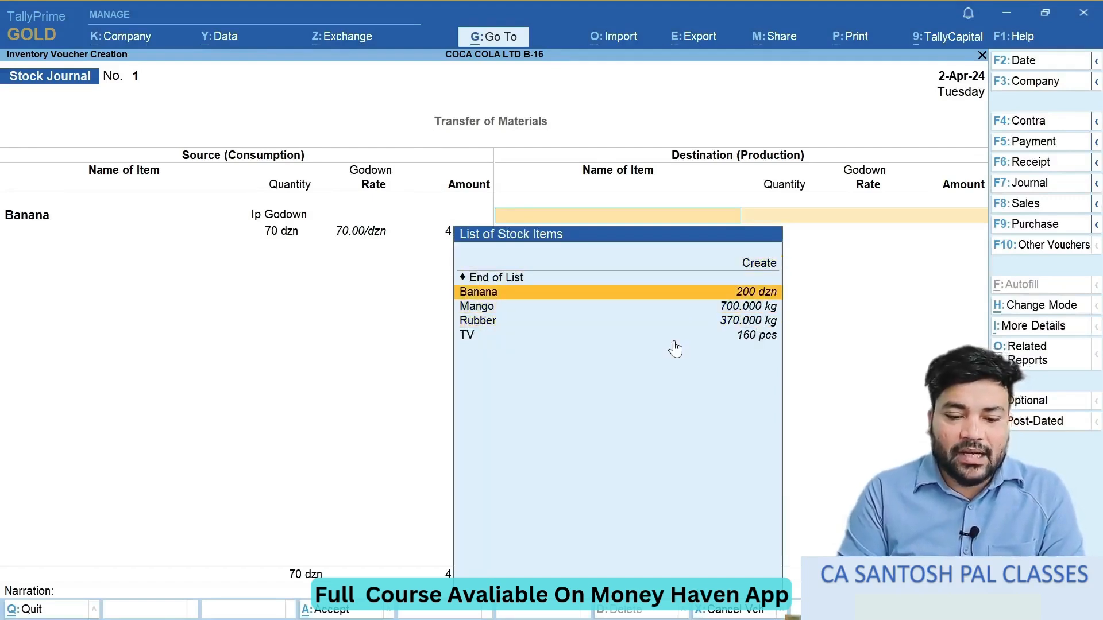
{"action": "key", "text": "Return"}
- Assign the first destination line to Sarai Godown with 40 dzn at 70.00/dzn, as given in the notes
{"action": "key", "text": "Down"}
{"action": "key", "text": "Down"}
{"action": "key", "text": "Down"}
{"action": "key", "text": "Down"}
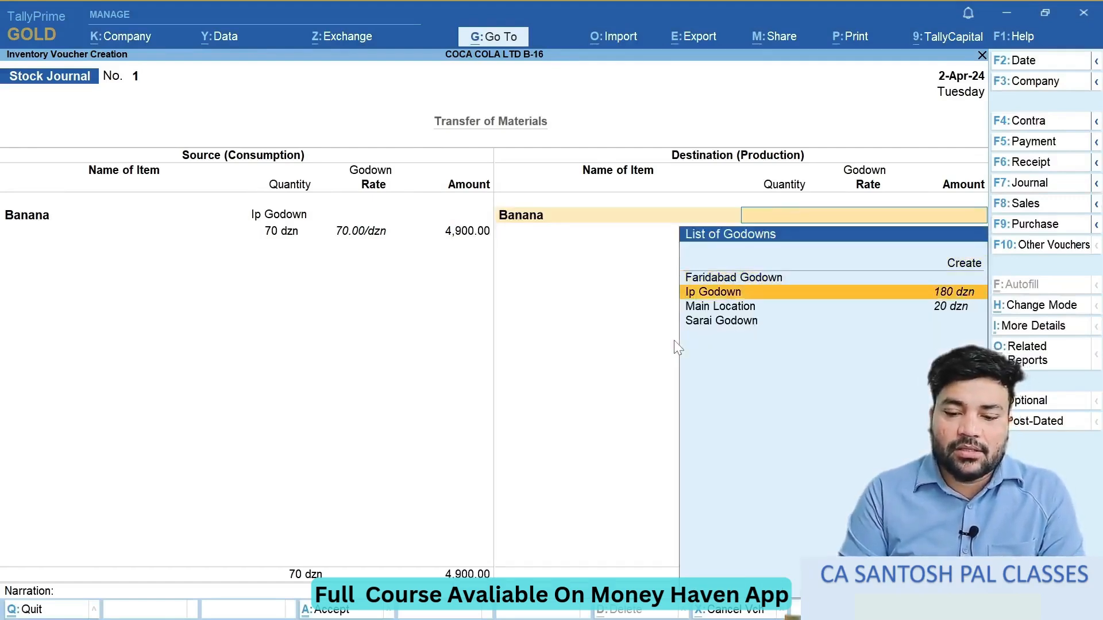
{"action": "key", "text": "Return"}
{"action": "key", "text": "alt+Tab"}
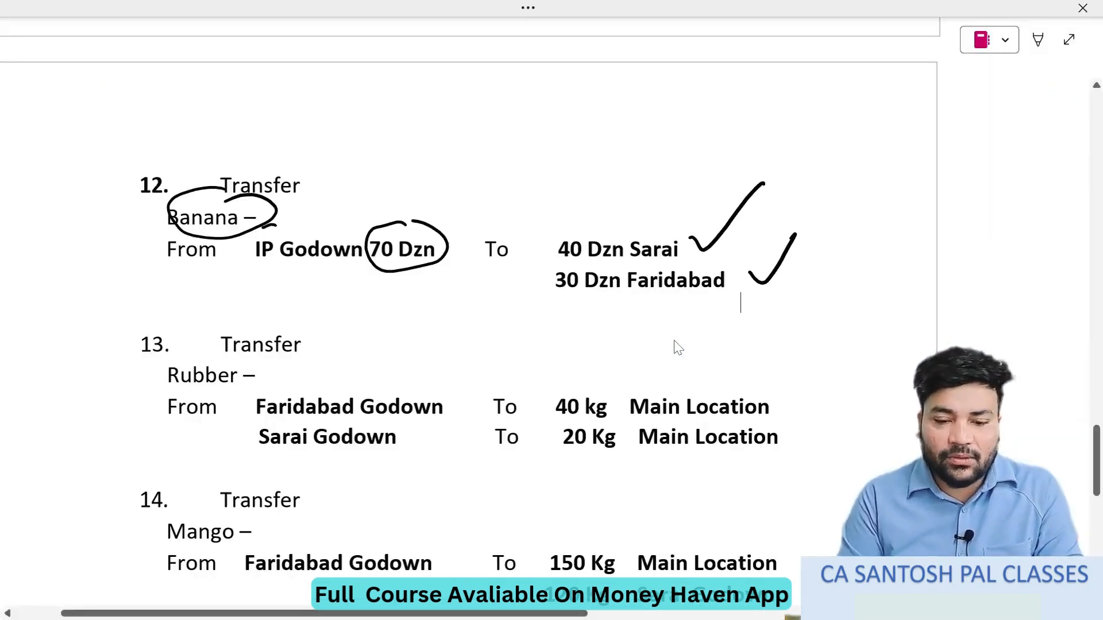
{"action": "key", "text": "alt+Tab"}
{"action": "key", "text": "Return"}
{"action": "key", "text": "Return"}
{"action": "key", "text": "Return"}
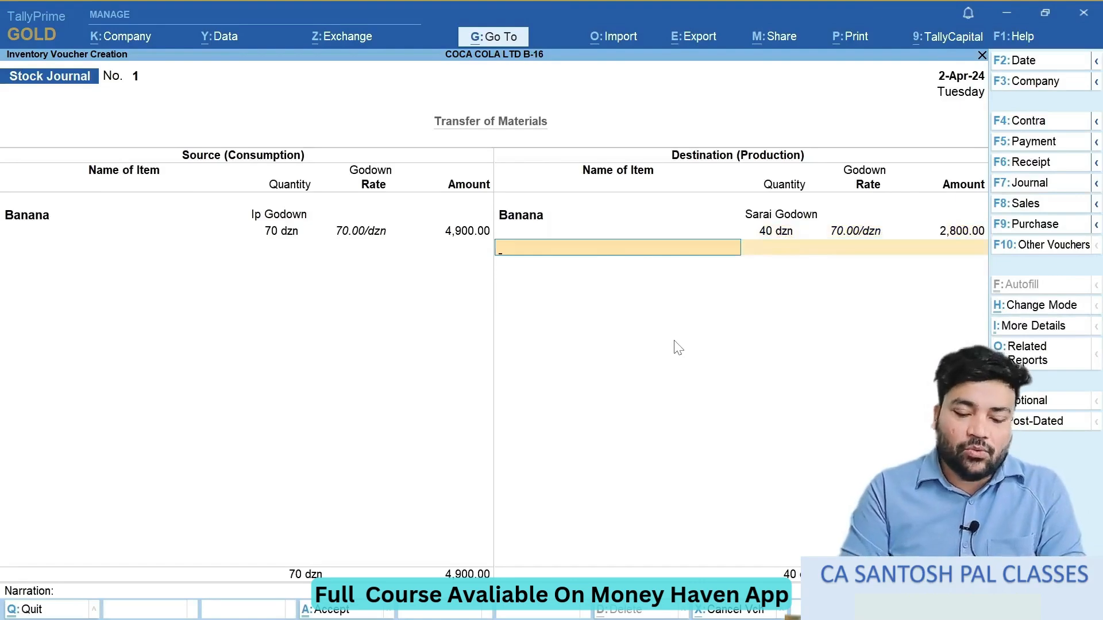
- Add a second Banana destination line for Faridabad Godown with 30 dzn, as given in the notes
{"action": "type", "text": "B"}
{"action": "key", "text": "Return"}
{"action": "key", "text": "alt+Tab"}
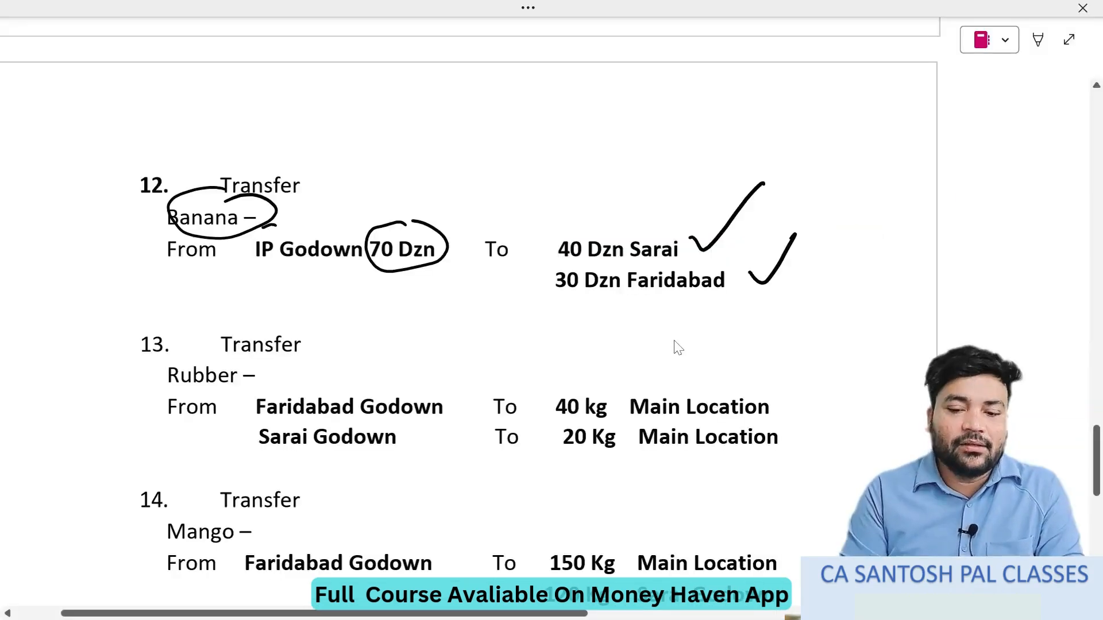
{"action": "key", "text": "alt+Tab"}
{"action": "type", "text": "F"}
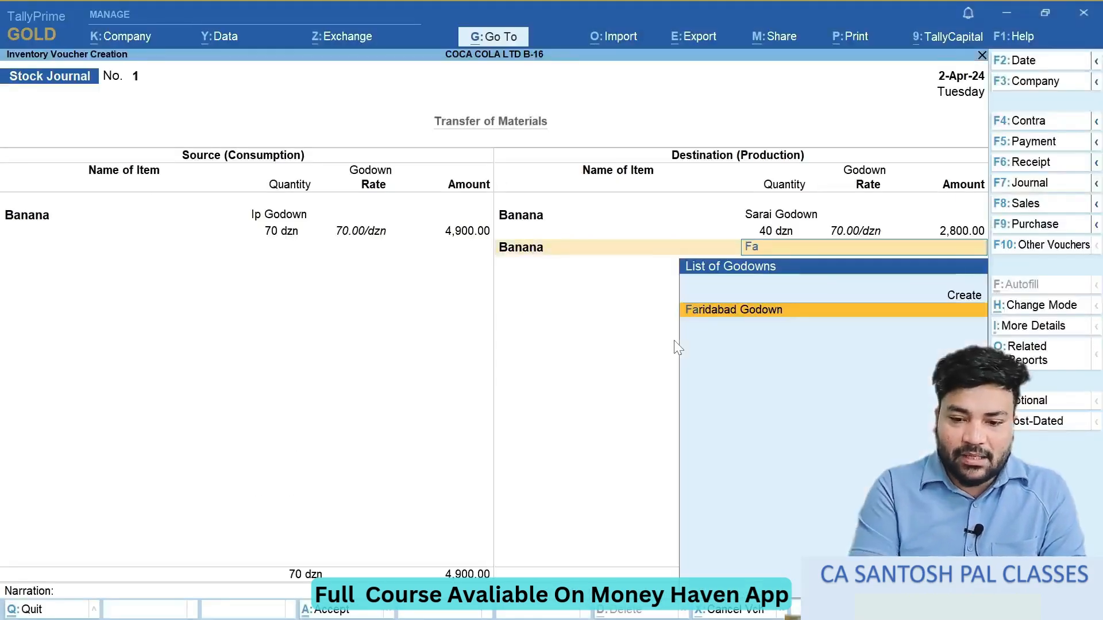
{"action": "key", "text": "Return"}
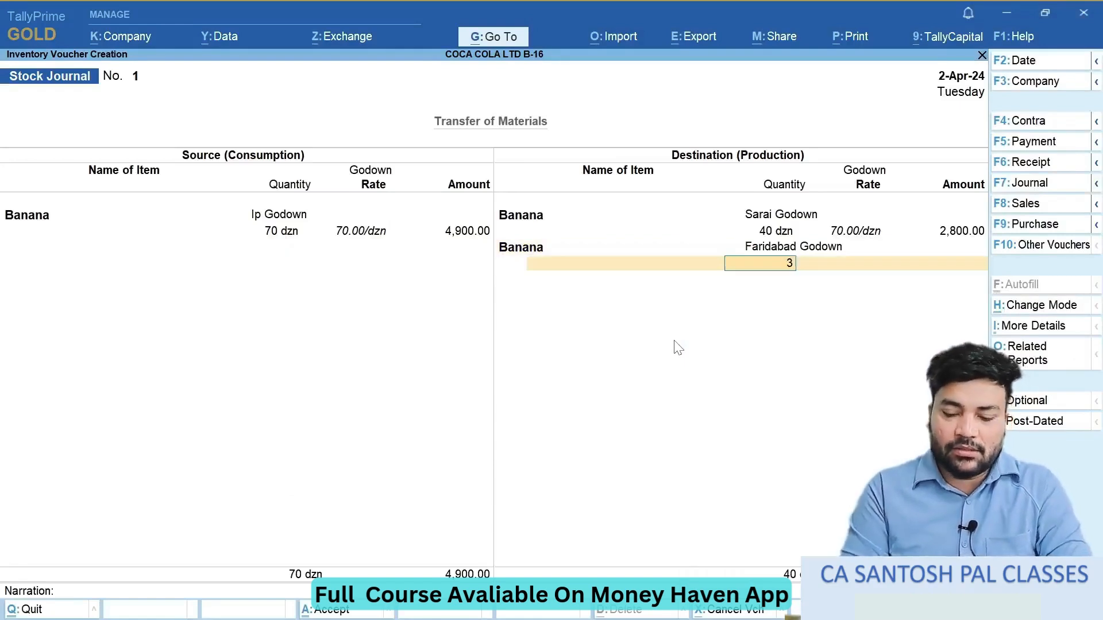
{"action": "key", "text": "Return"}
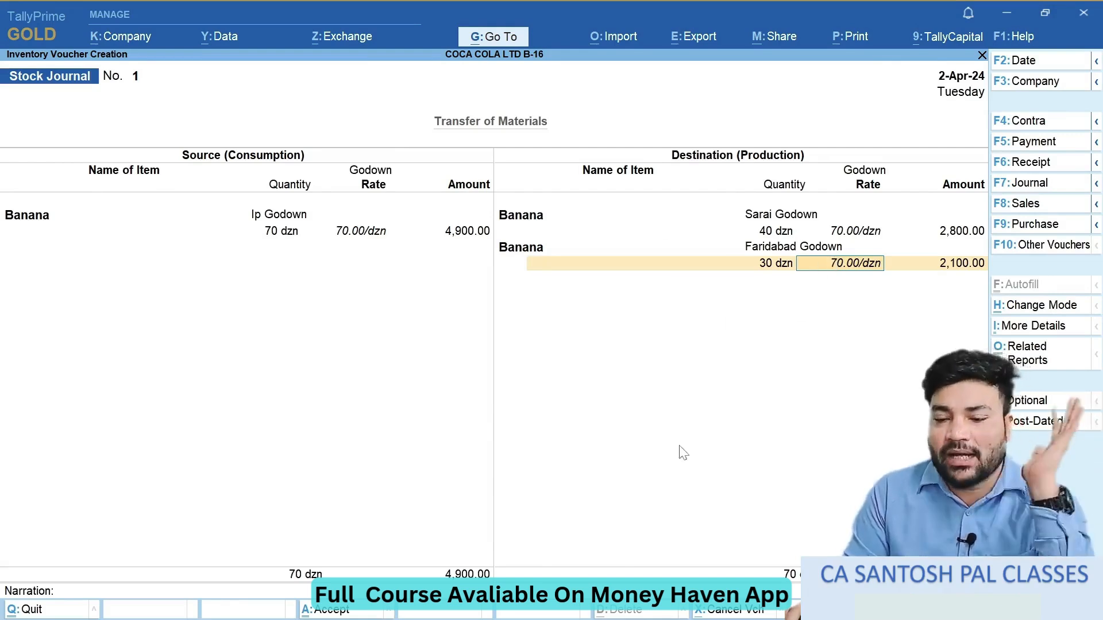
- Accept the Faridabad line's rate and amount, save the stock journal without a narration and return to the Gateway of Tally
{"action": "key", "text": "Return"}
{"action": "key", "text": "Return"}
{"action": "key", "text": "Return"}
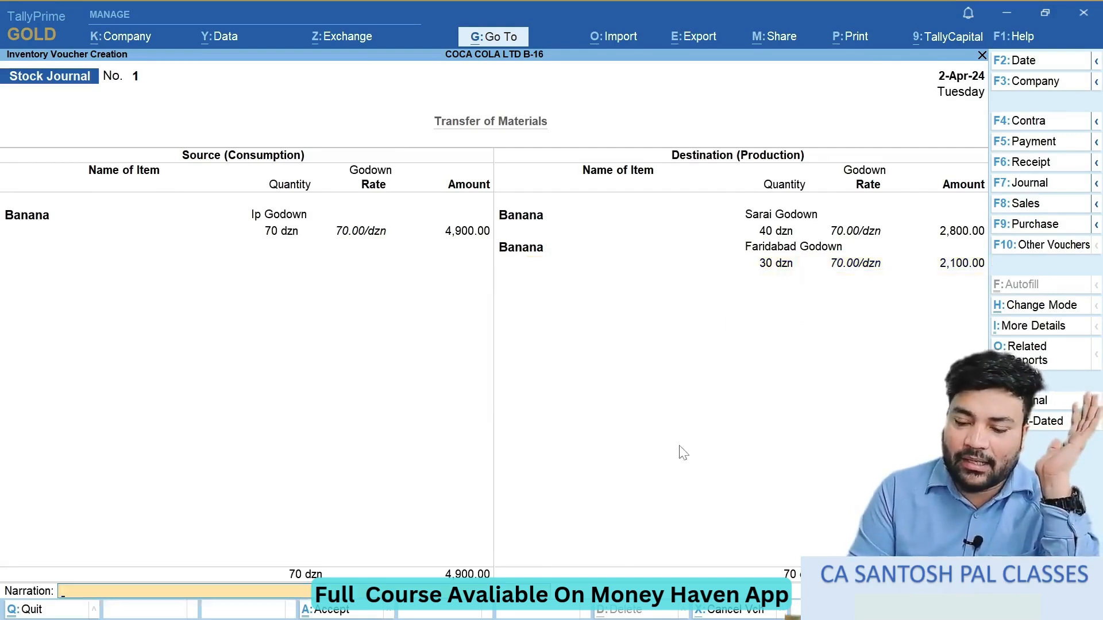
{"action": "key", "text": "Return"}
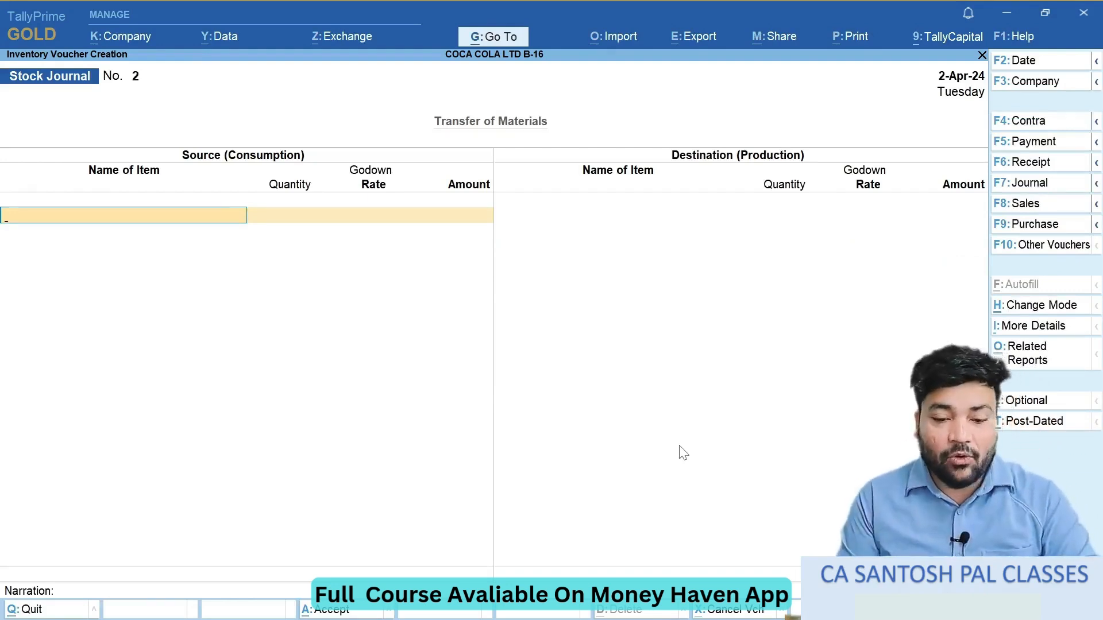
{"action": "key", "text": "Escape"}
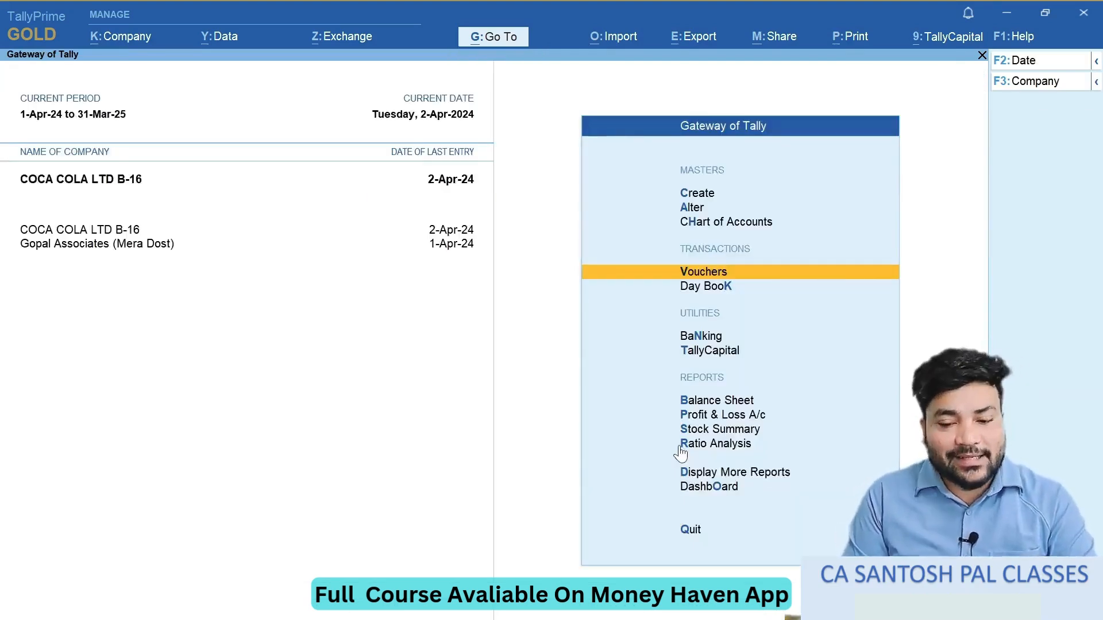
- Open the Statements of Inventory among the additional reports
{"action": "key", "text": "Down"}
{"action": "key", "text": "Down"}
{"action": "key", "text": "Down"}
{"action": "key", "text": "Down"}
{"action": "key", "text": "Down"}
{"action": "key", "text": "Down"}
{"action": "key", "text": "Down"}
{"action": "key", "text": "Down"}
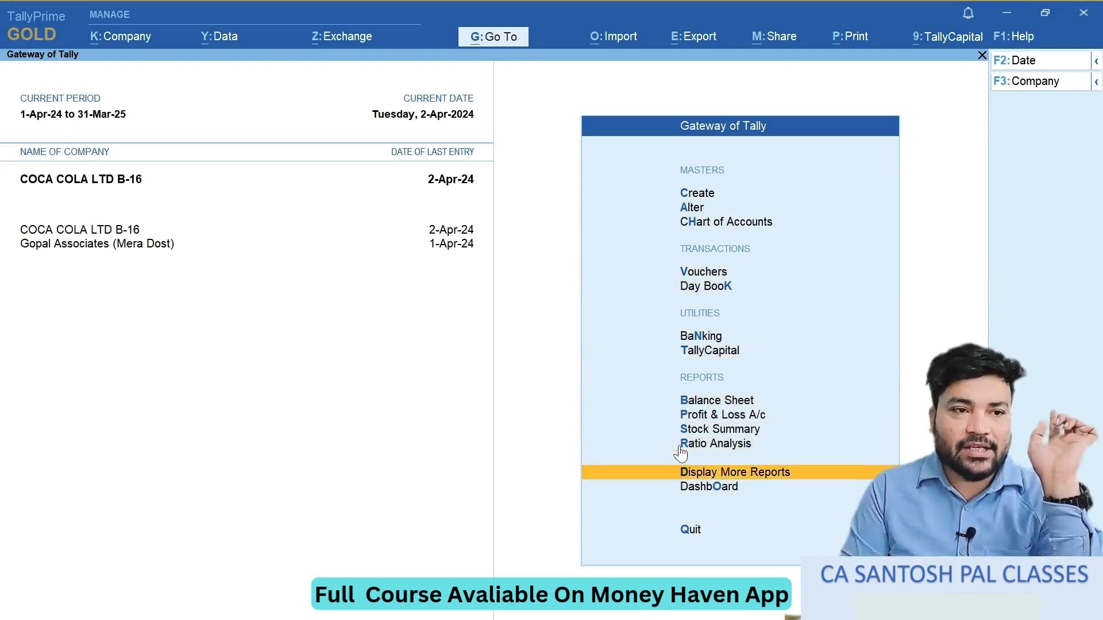
{"action": "key", "text": "Return"}
{"action": "key", "text": "Down"}
{"action": "key", "text": "Down"}
{"action": "key", "text": "Down"}
{"action": "key", "text": "Down"}
{"action": "key", "text": "Down"}
{"action": "key", "text": "Down"}
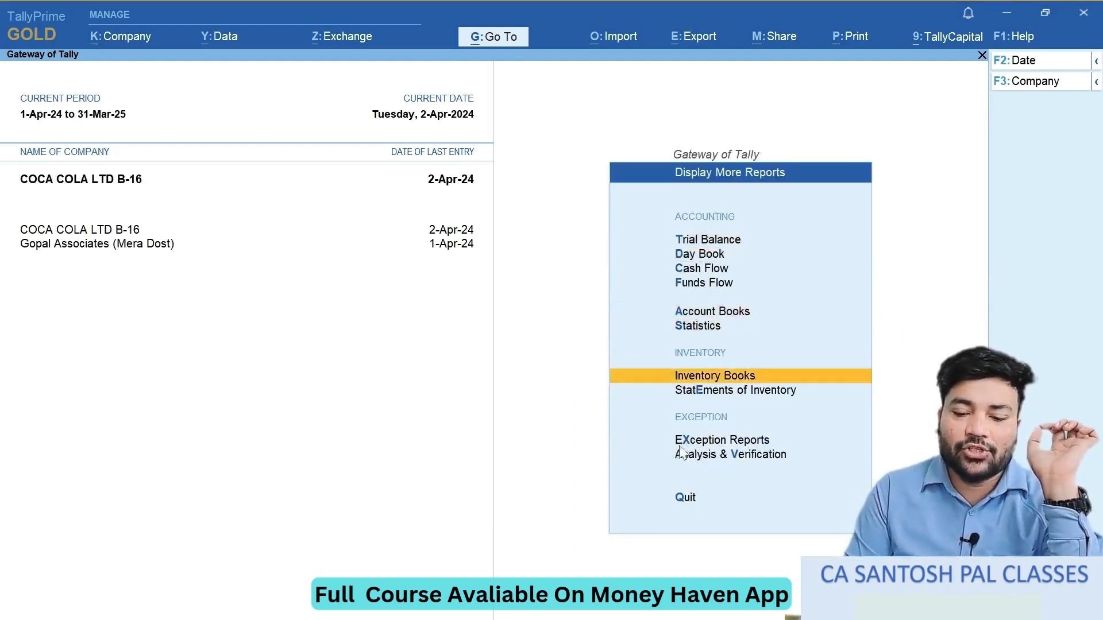
{"action": "key", "text": "Down"}
{"action": "key", "text": "Return"}
- Open the Stock Query report for Banana
{"action": "key", "text": "Down"}
{"action": "key", "text": "Up"}
{"action": "key", "text": "Return"}
{"action": "key", "text": "Down"}
{"action": "key", "text": "Up"}
{"action": "key", "text": "Return"}
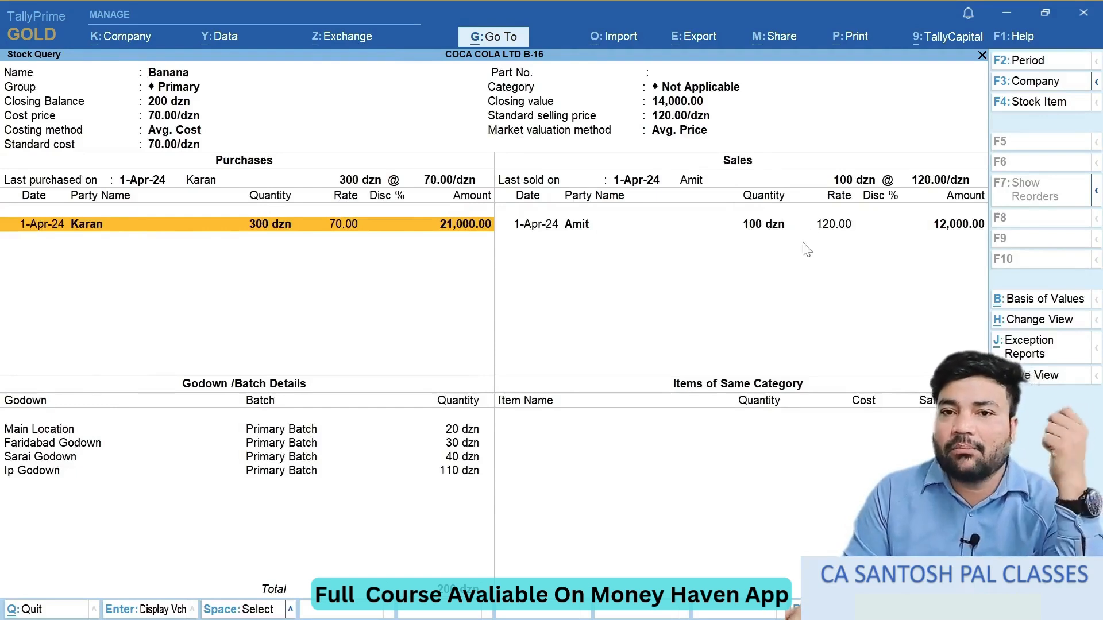
- Examine the Banana quantities held in Main Location, Faridabad Godown and Sarai Godown in the godown details
{"action": "left_click", "coordinate": [174, 430]}
{"action": "left_click", "coordinate": [173, 445]}
{"action": "left_click", "coordinate": [173, 458]}
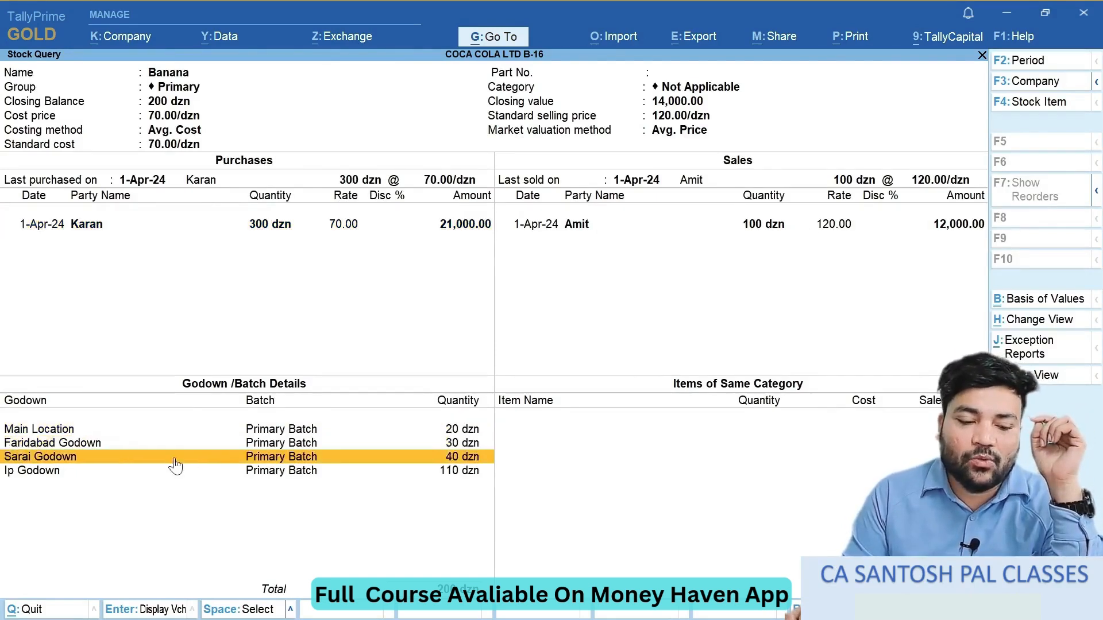
{"action": "left_click", "coordinate": [155, 432]}
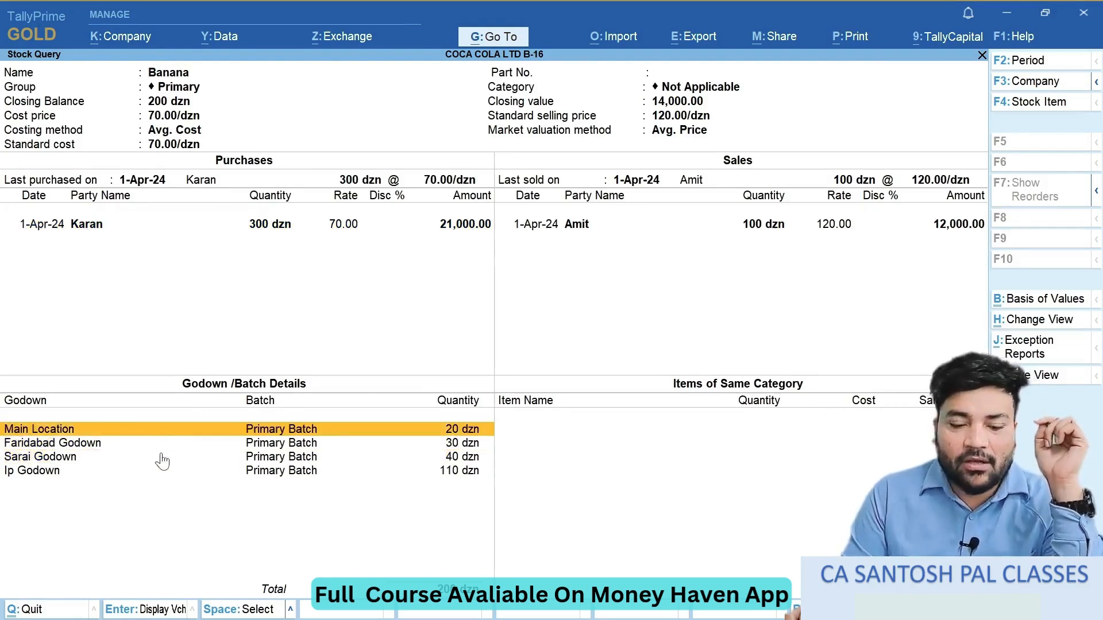
{"action": "left_click", "coordinate": [163, 446]}
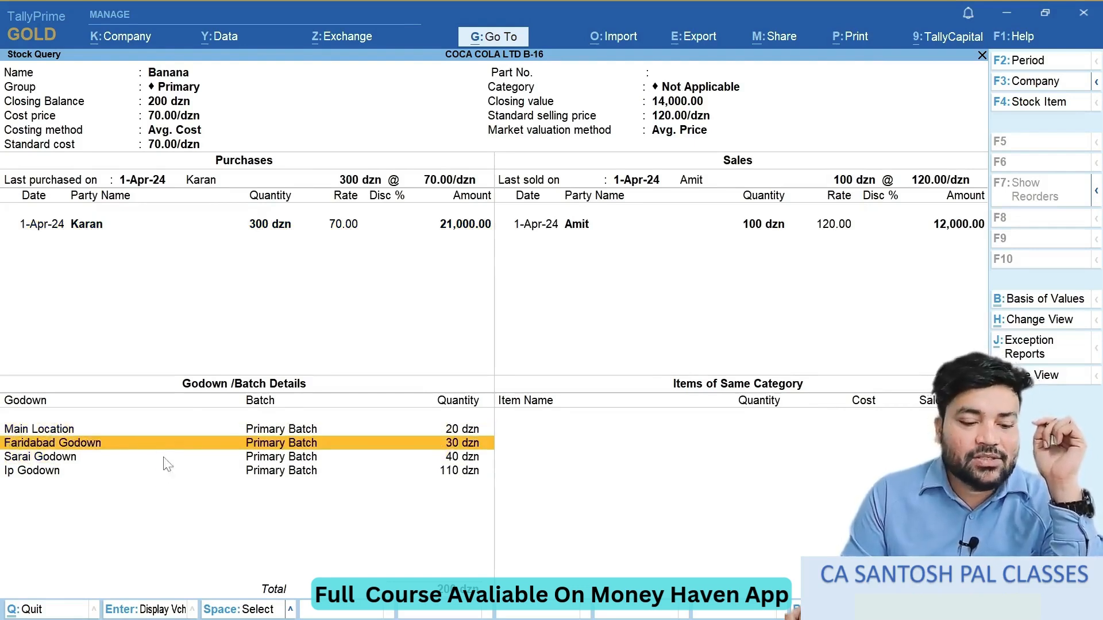
- Check the Banana quantities in the Sarai Godown and Ip Godown lines of the godown details
{"action": "left_click", "coordinate": [163, 458]}
{"action": "left_click", "coordinate": [164, 472]}
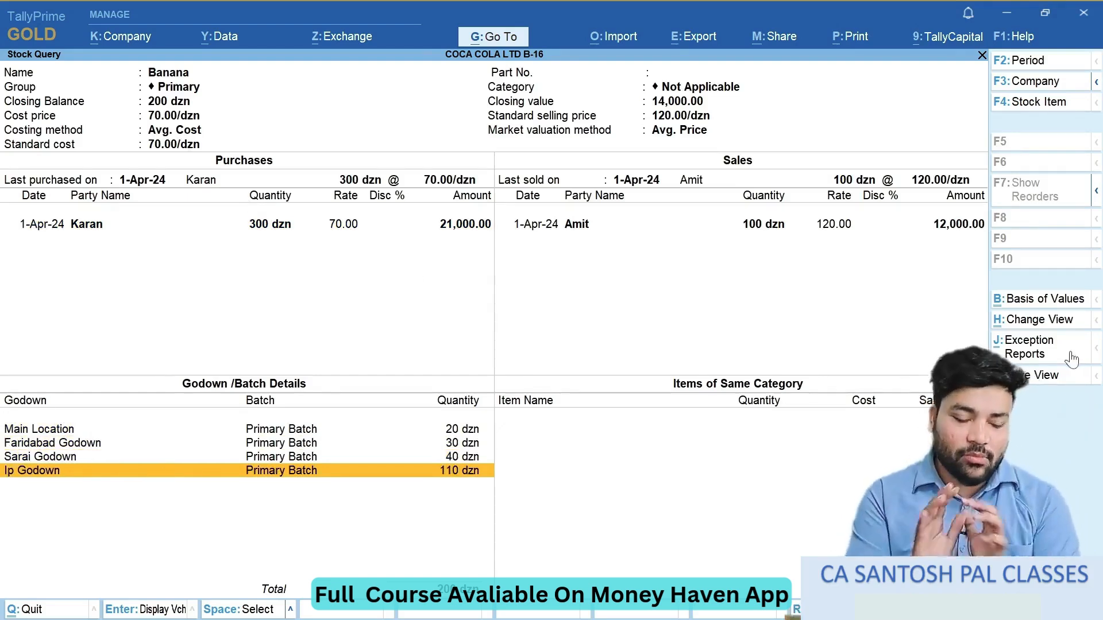
- Switch to the OneNote practice notes and review the handwritten topic list covering godowns, Stock Query, transfer, normal loss and invoice number change
{"action": "key", "text": "alt+Tab"}
{"action": "scroll", "coordinate": [552, 310], "scroll_direction": "right", "scroll_amount": 10}
{"action": "scroll", "coordinate": [551, 310], "scroll_direction": "up", "scroll_amount": 20}
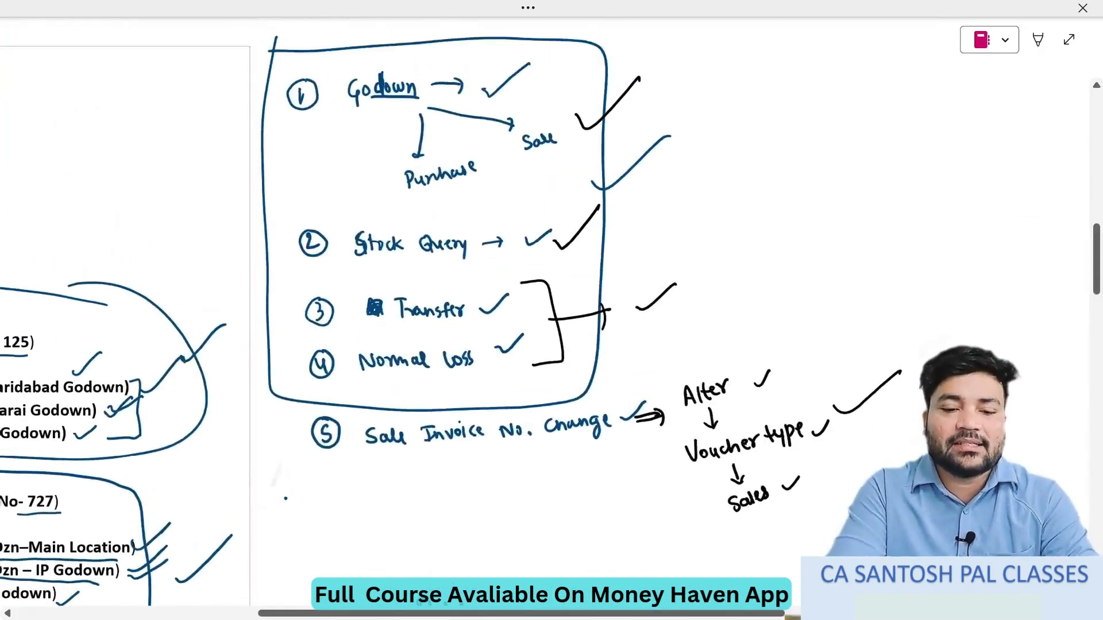
{"action": "scroll", "coordinate": [552, 310], "scroll_direction": "up", "scroll_amount": 1}
{"action": "scroll", "coordinate": [552, 310], "scroll_direction": "right", "scroll_amount": 2}
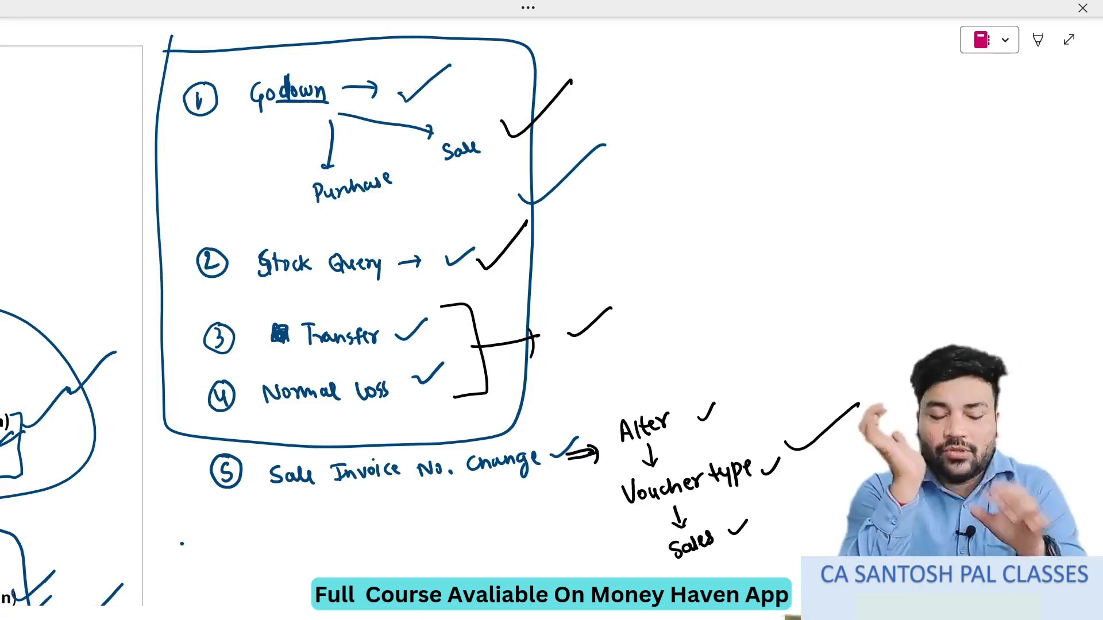
- Review the exercise's transfer questions 12 to 15 and the lost stock entries of question 16 in the OneNote notes
{"action": "key", "text": "alt+Tab"}
{"action": "key", "text": "alt+Tab"}
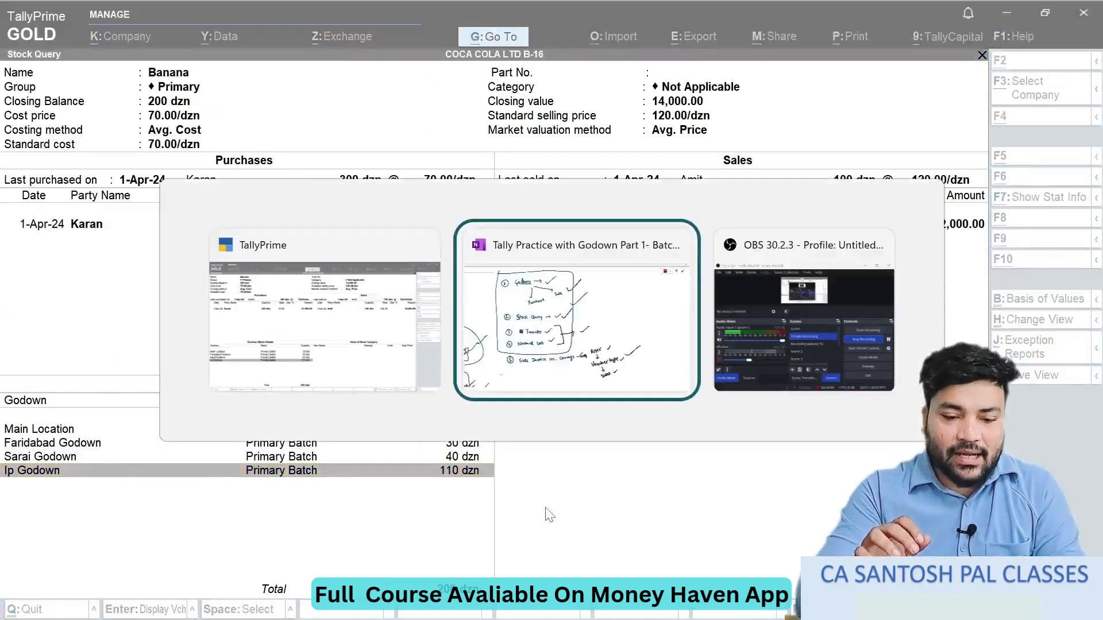
{"action": "scroll", "coordinate": [402, 315], "scroll_direction": "down", "scroll_amount": 12}
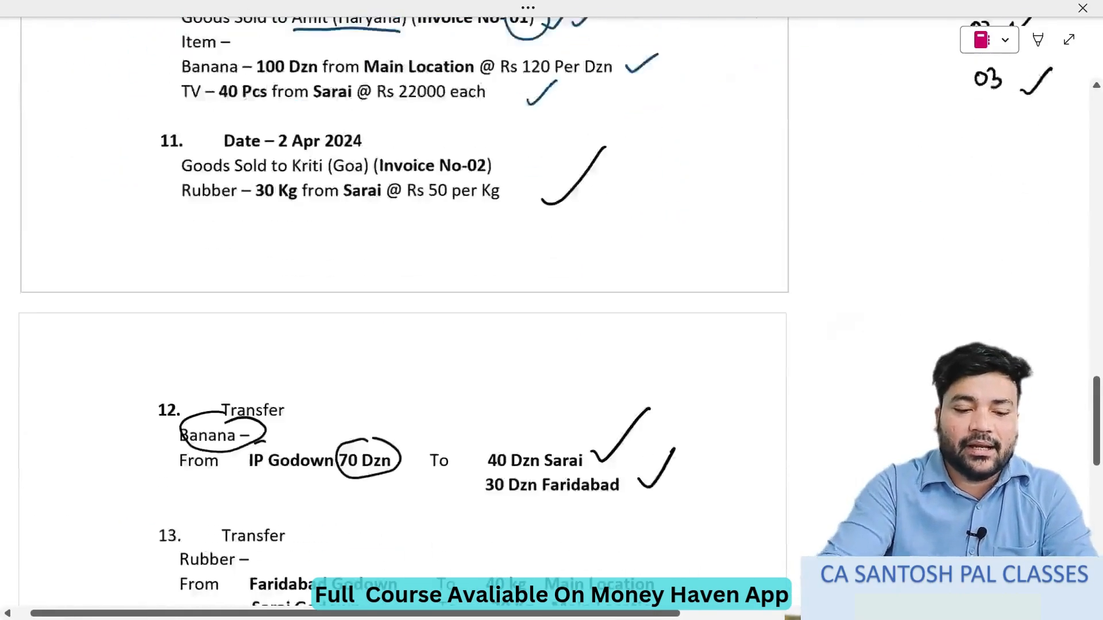
{"action": "scroll", "coordinate": [402, 316], "scroll_direction": "down", "scroll_amount": 6}
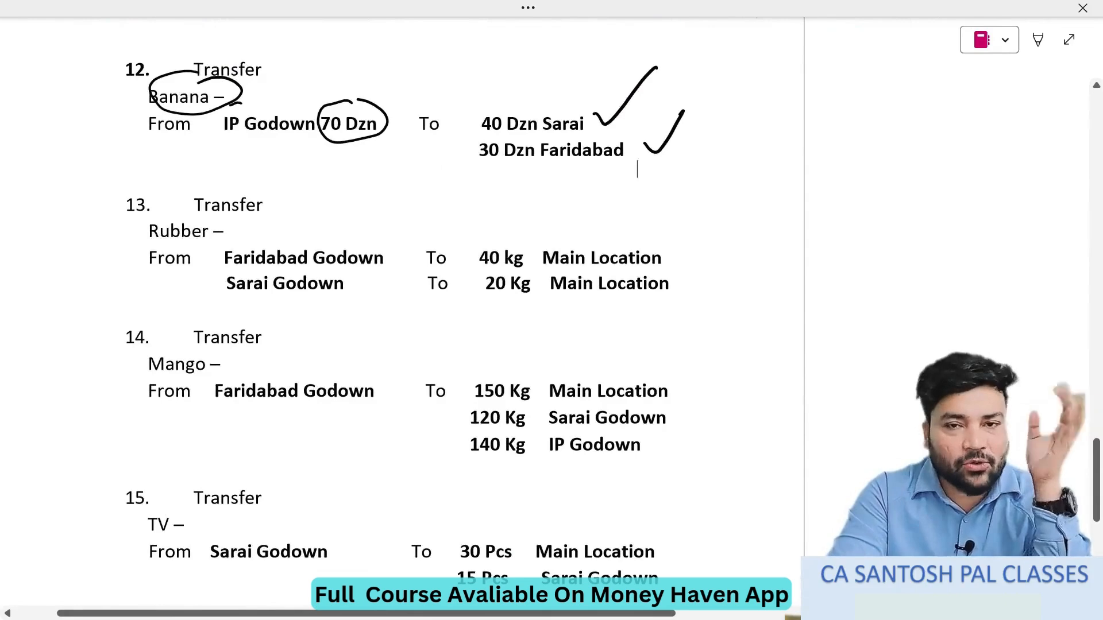
{"action": "scroll", "coordinate": [402, 316], "scroll_direction": "down", "scroll_amount": 3}
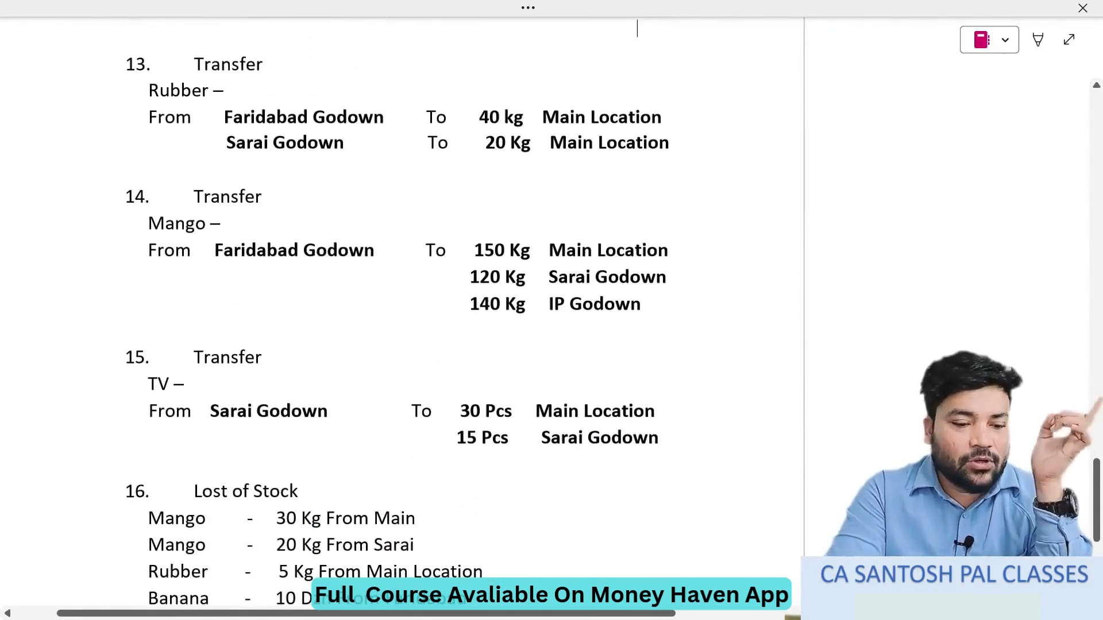
{"action": "scroll", "coordinate": [402, 316], "scroll_direction": "down", "scroll_amount": 2}
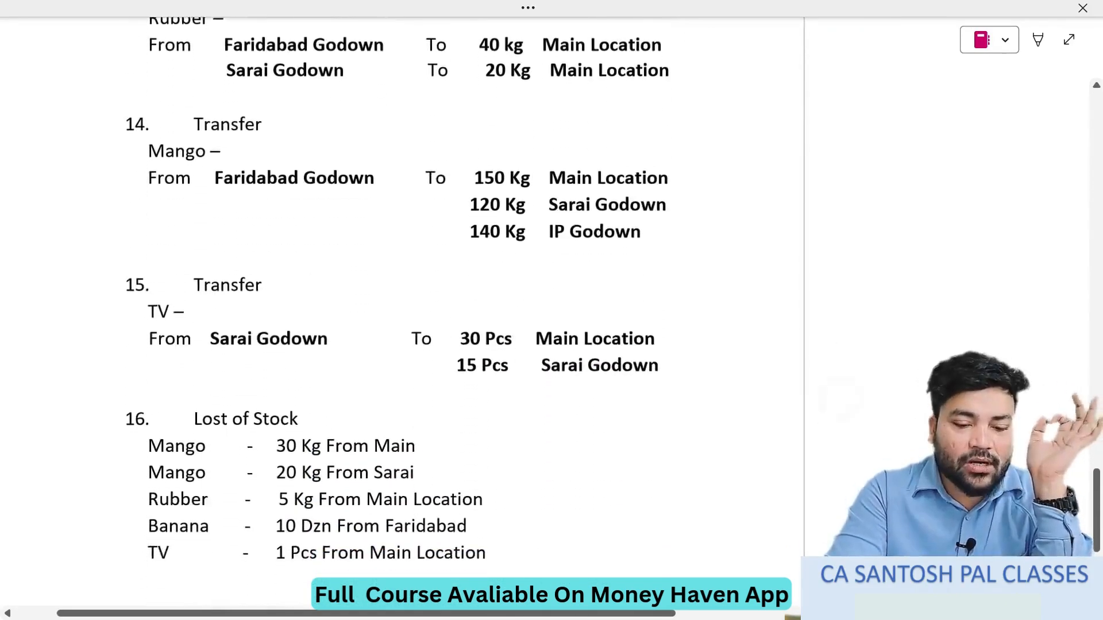
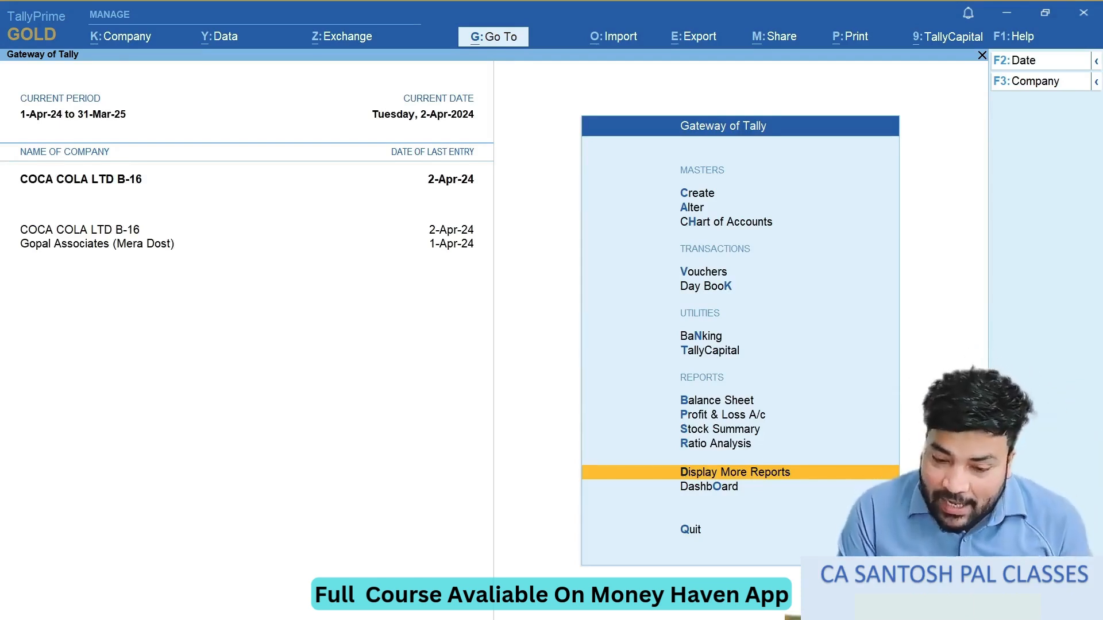
- Open voucher entry from the Gateway of Tally and change the voucher type to Physical Stock
{"action": "key", "text": "Up"}
{"action": "key", "text": "Up"}
{"action": "key", "text": "Up"}
{"action": "key", "text": "Up"}
{"action": "key", "text": "Up"}
{"action": "key", "text": "Up"}
{"action": "key", "text": "Up"}
{"action": "key", "text": "Up"}
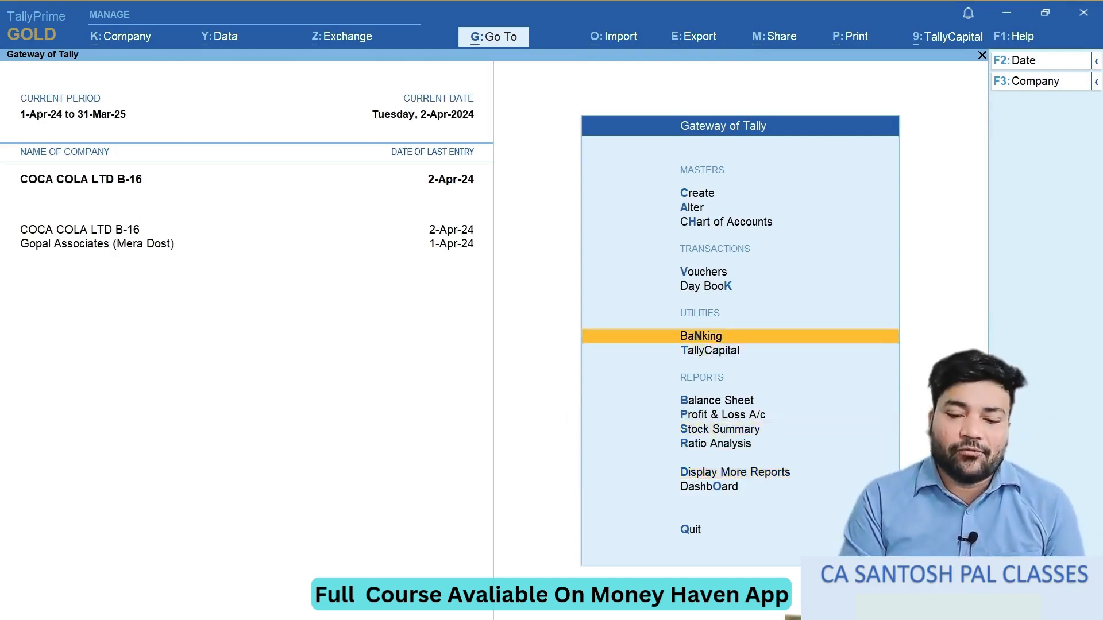
{"action": "key", "text": "Return"}
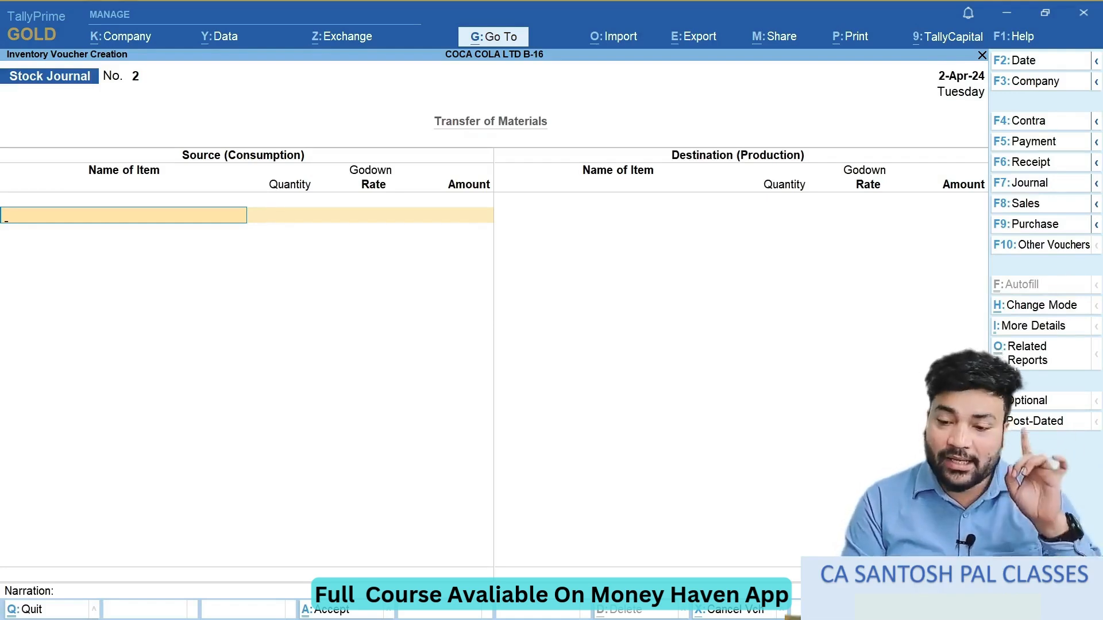
{"action": "left_click", "coordinate": [1045, 253]}
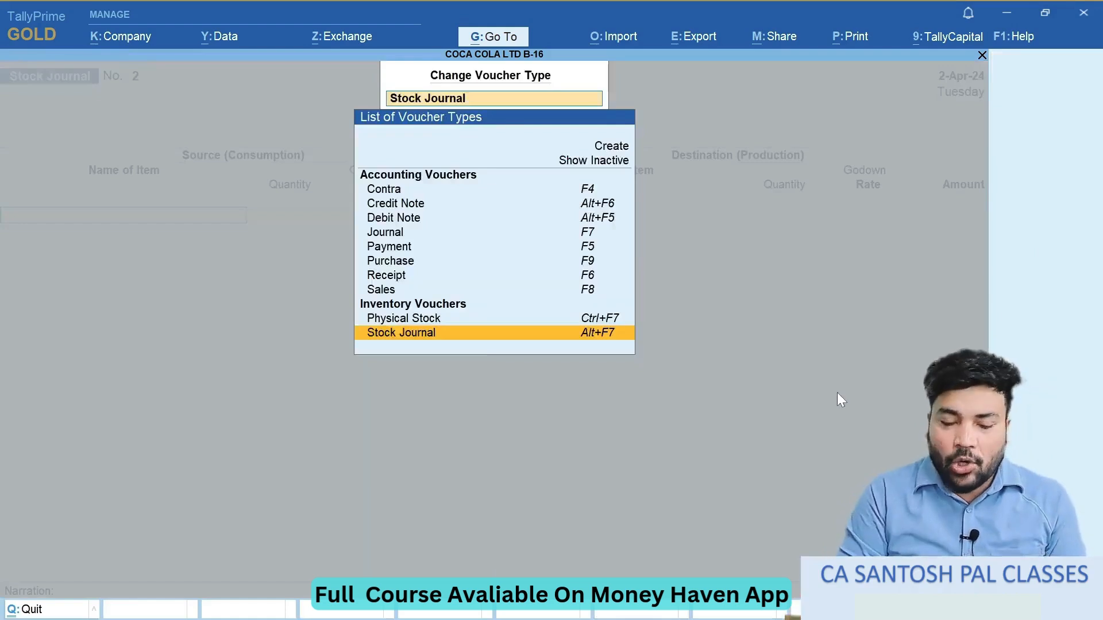
{"action": "key", "text": "Up"}
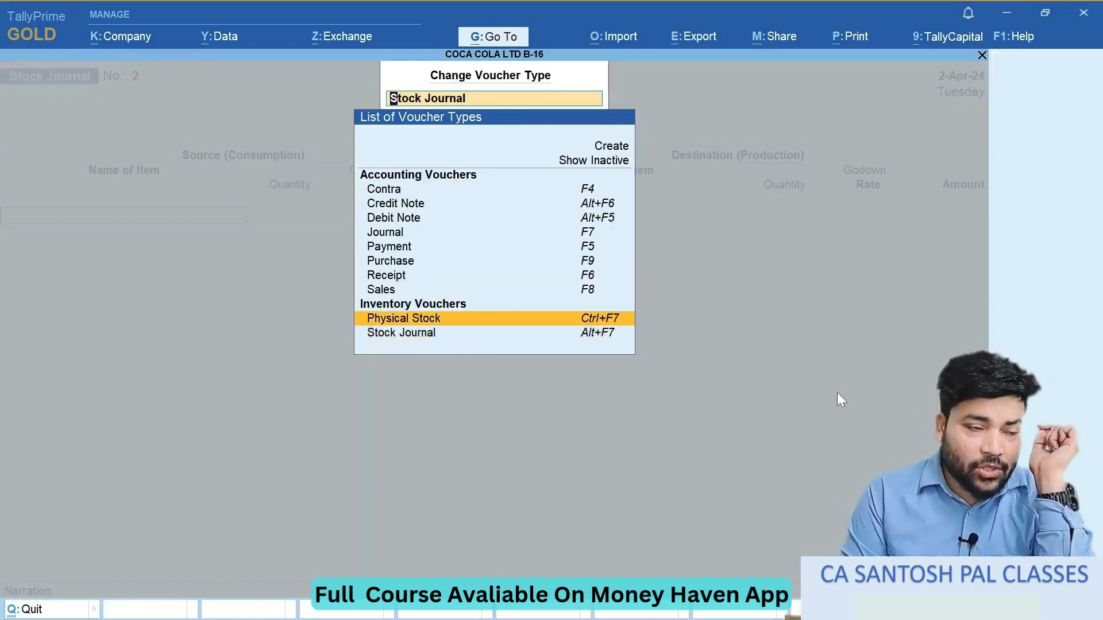
{"action": "key", "text": "Down"}
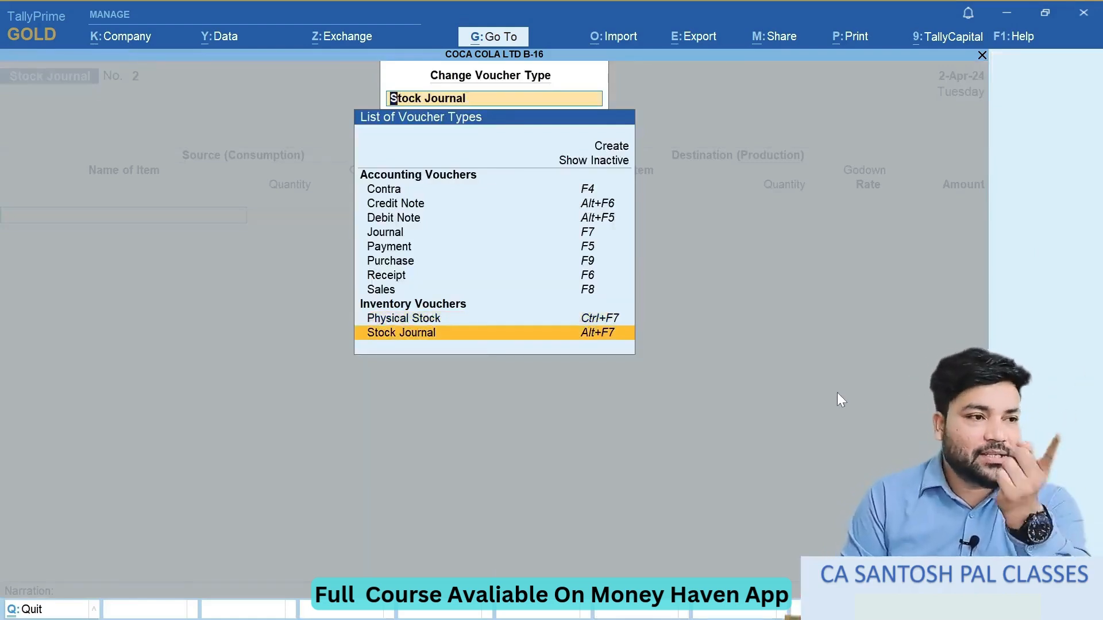
{"action": "key", "text": "Up"}
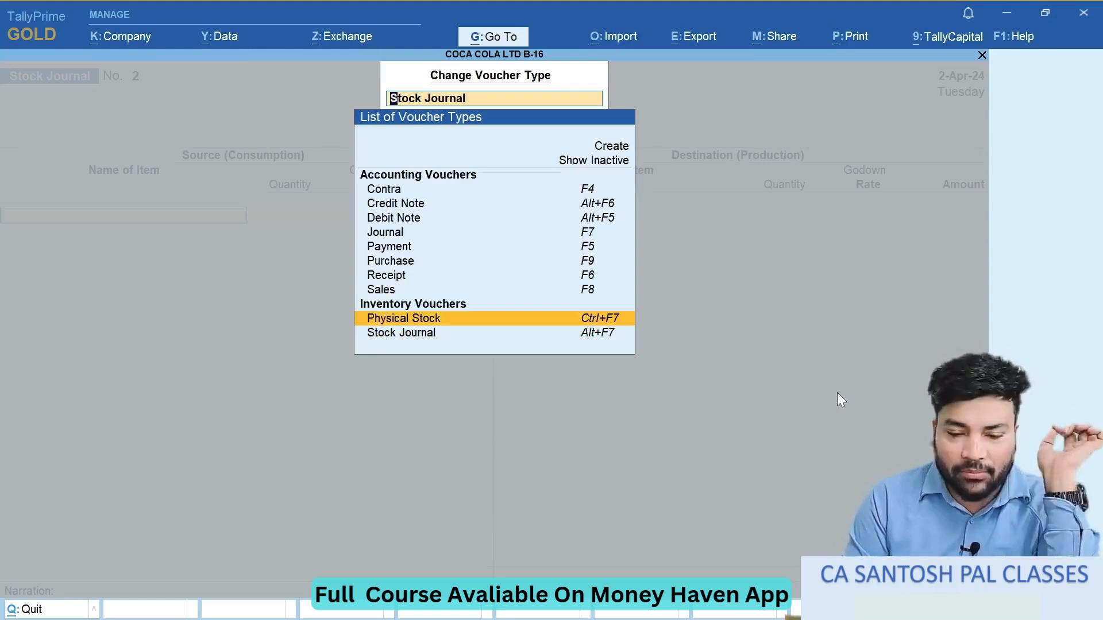
{"action": "key", "text": "Return"}
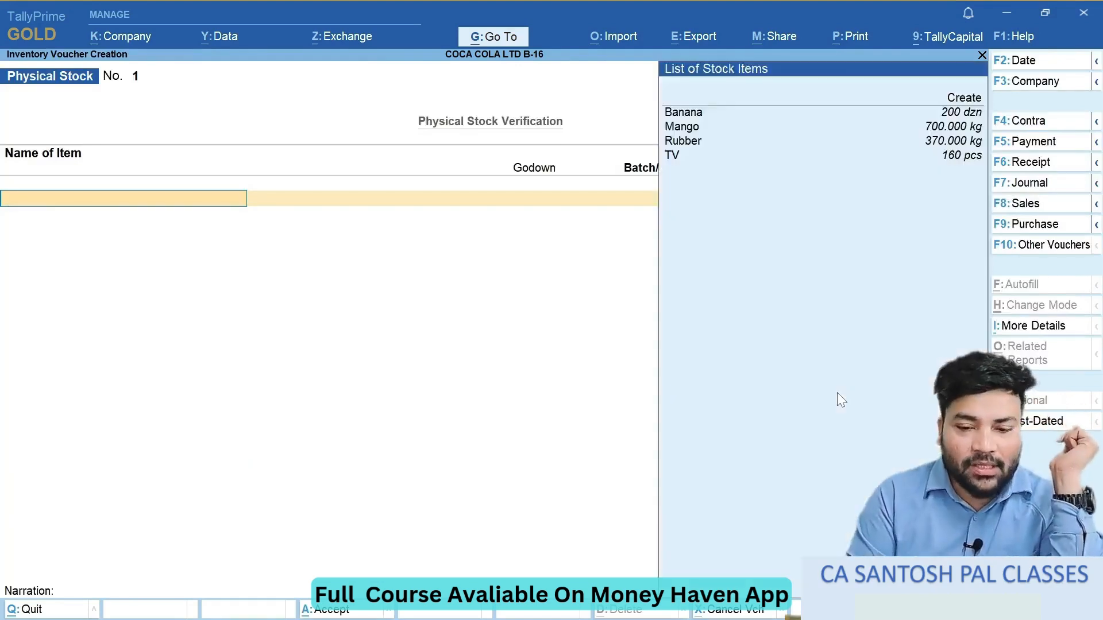
- Choose Banana as the item and Faridabad Godown as its godown in the Physical Stock voucher
{"action": "key", "text": "Down"}
{"action": "key", "text": "Return"}
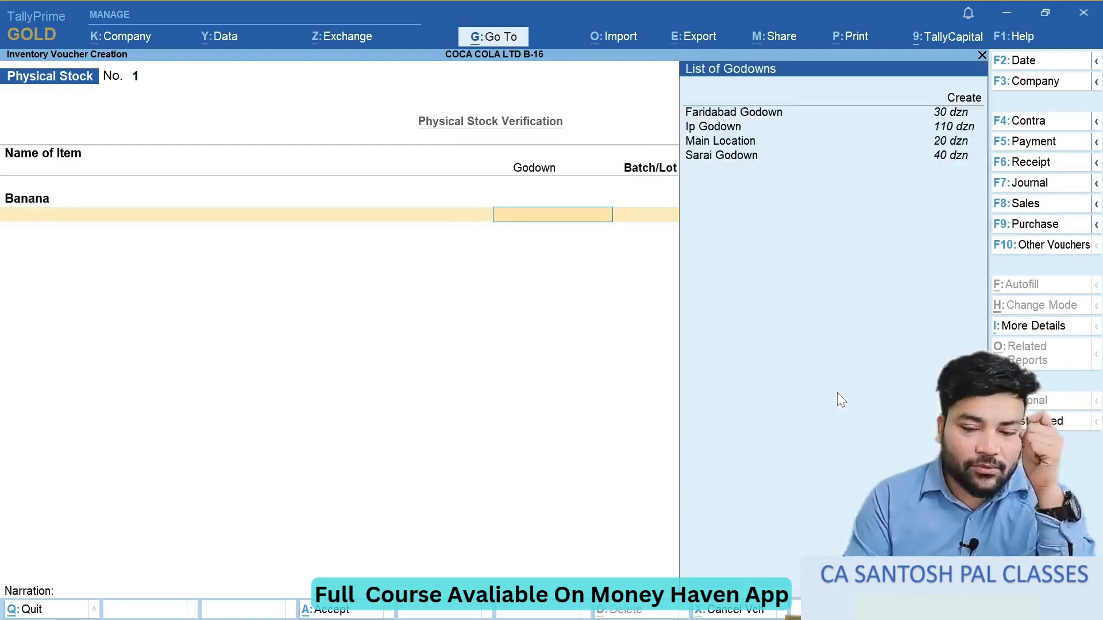
{"action": "key", "text": "Down"}
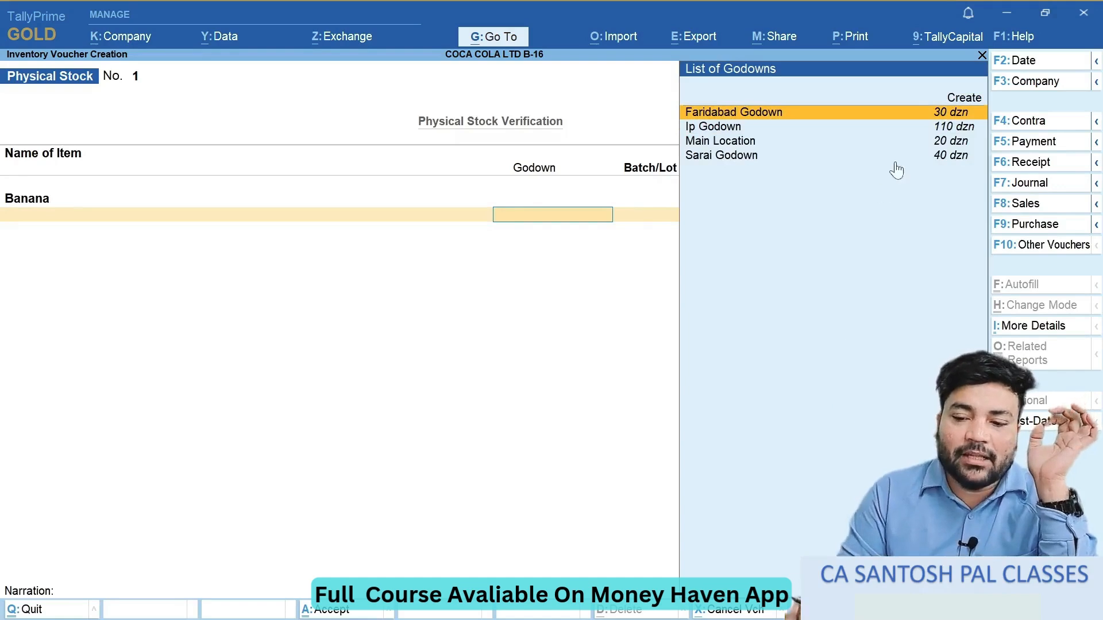
{"action": "key", "text": "Return"}
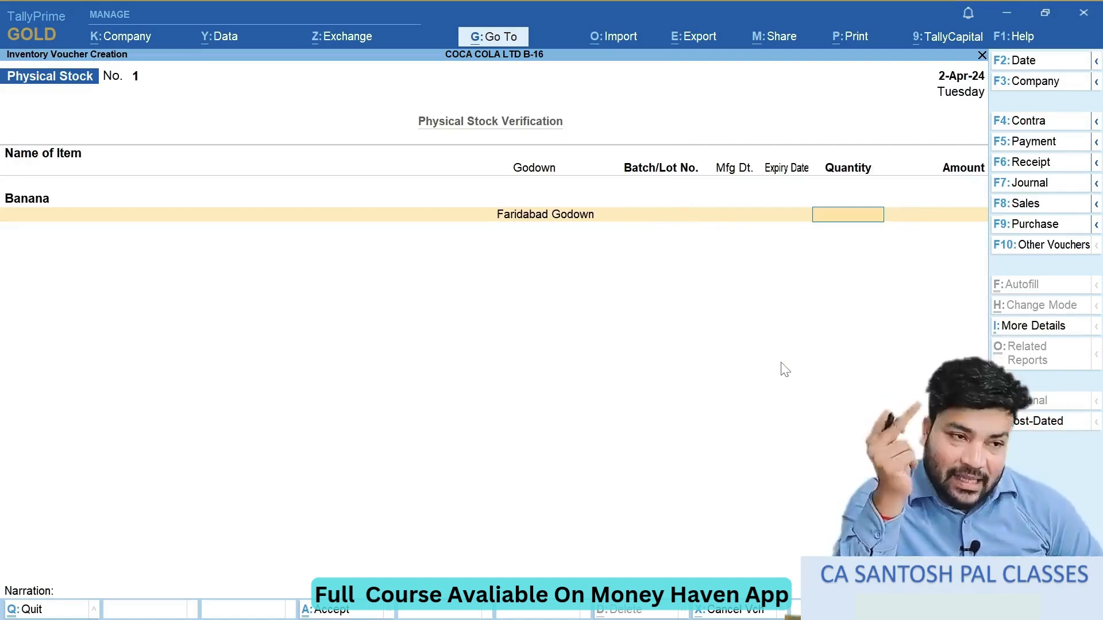
- Switch to the OneNote notes, draw an arrow and a circled cross below the Lost of Stock list, and return to TallyPrime
{"action": "key", "text": "alt+Tab"}
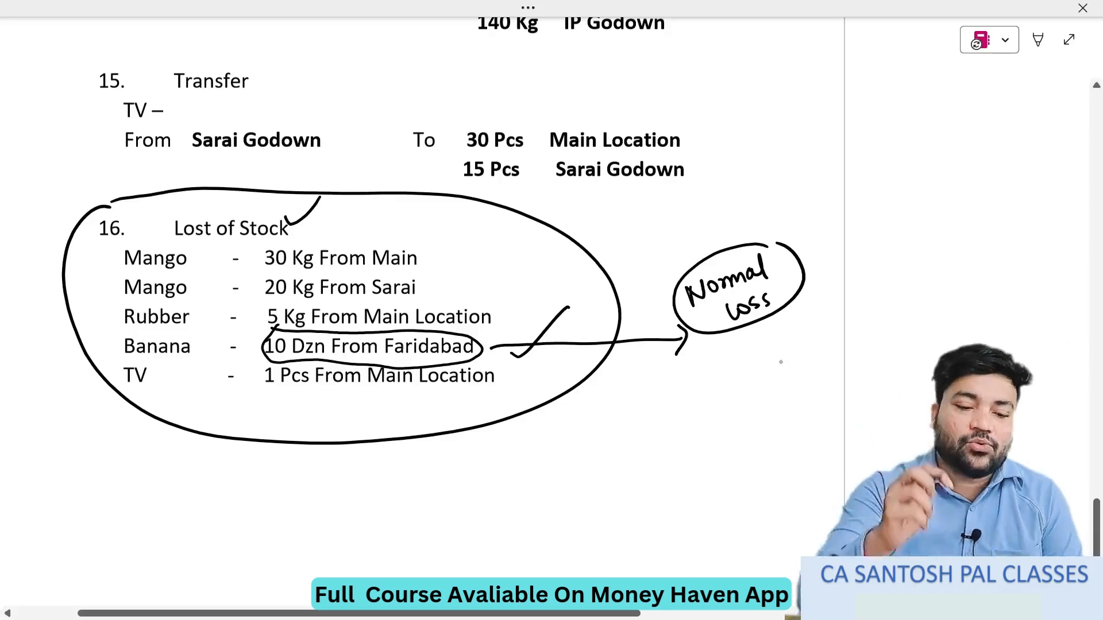
{"action": "left_click_drag", "start_coordinate": [424, 422], "coordinate": [452, 457]}
{"action": "mouse_move", "coordinate": [430, 455]}
{"action": "left_mouse_down"}
{"action": "mouse_move", "coordinate": [457, 442]}
{"action": "mouse_move", "coordinate": [476, 510]}
{"action": "mouse_move", "coordinate": [499, 492]}
{"action": "left_mouse_up"}
{"action": "mouse_move", "coordinate": [482, 451]}
{"action": "left_mouse_down"}
{"action": "mouse_move", "coordinate": [518, 491]}
{"action": "mouse_move", "coordinate": [522, 480]}
{"action": "left_mouse_up"}
{"action": "left_click_drag", "start_coordinate": [534, 470], "coordinate": [559, 425]}
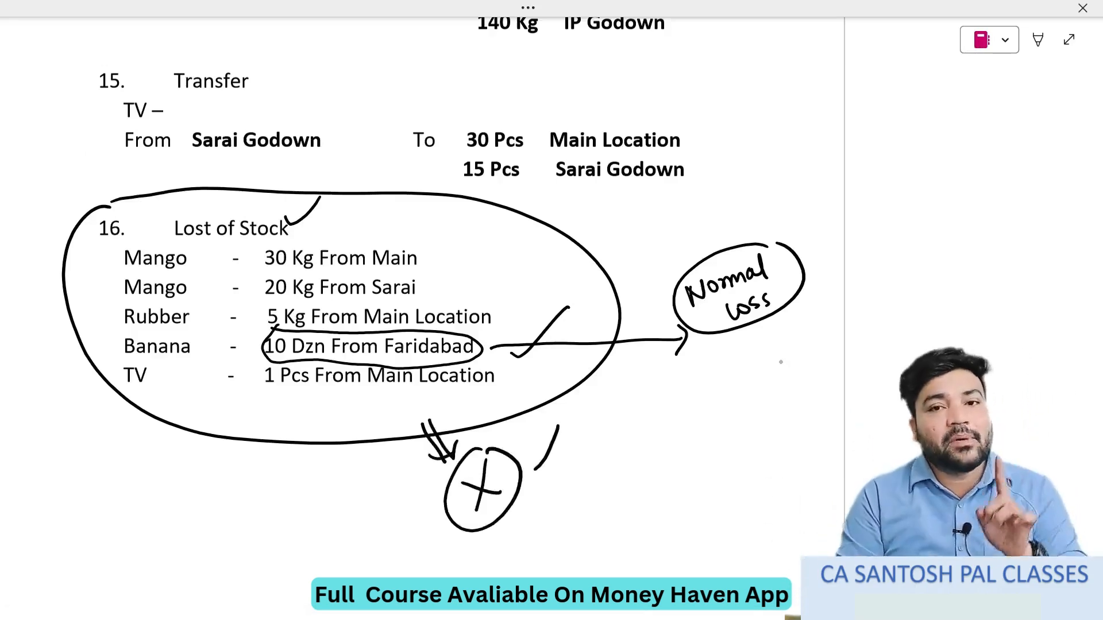
{"action": "key", "text": "alt+Tab"}
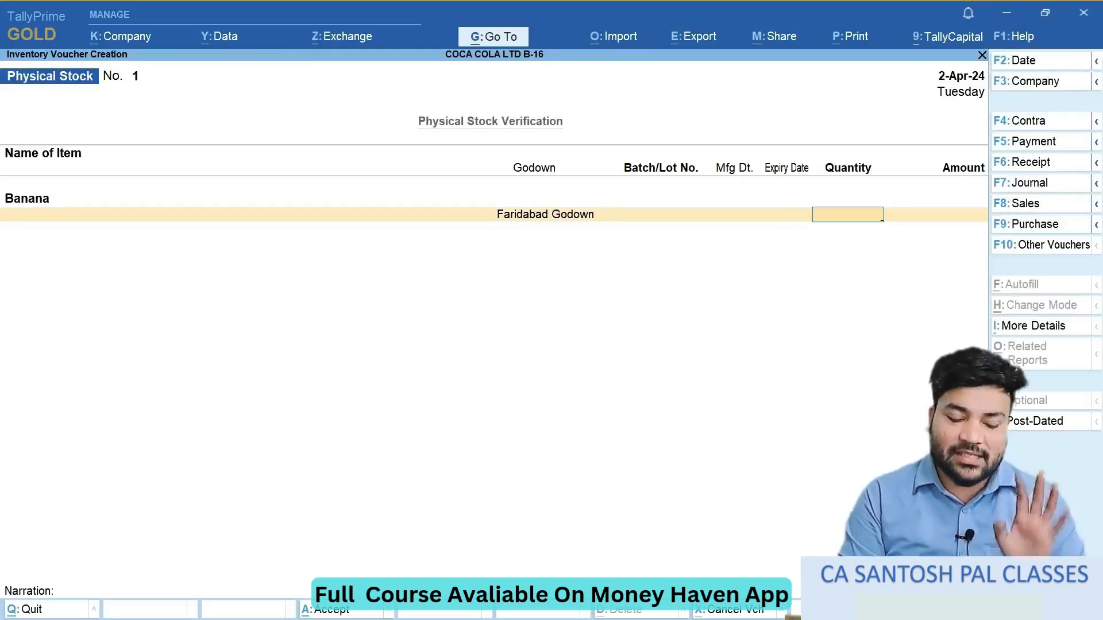
- Enter 20 dzn as Banana's physical quantity in Faridabad Godown, save the voucher and return to the Gateway of Tally
{"action": "type", "text": "20"}
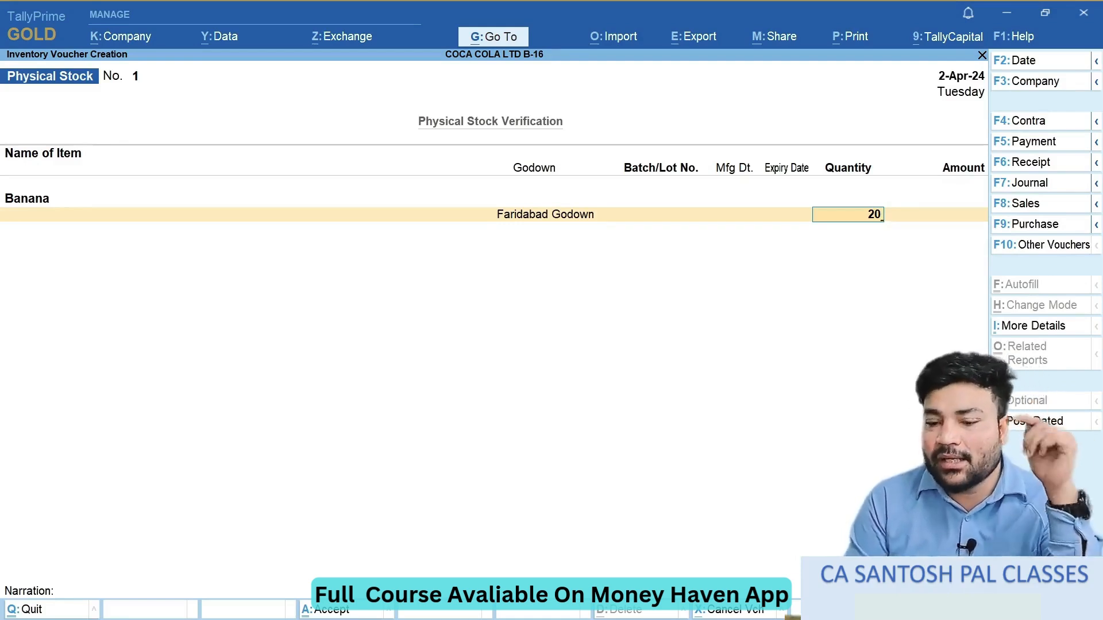
{"action": "key", "text": "Return"}
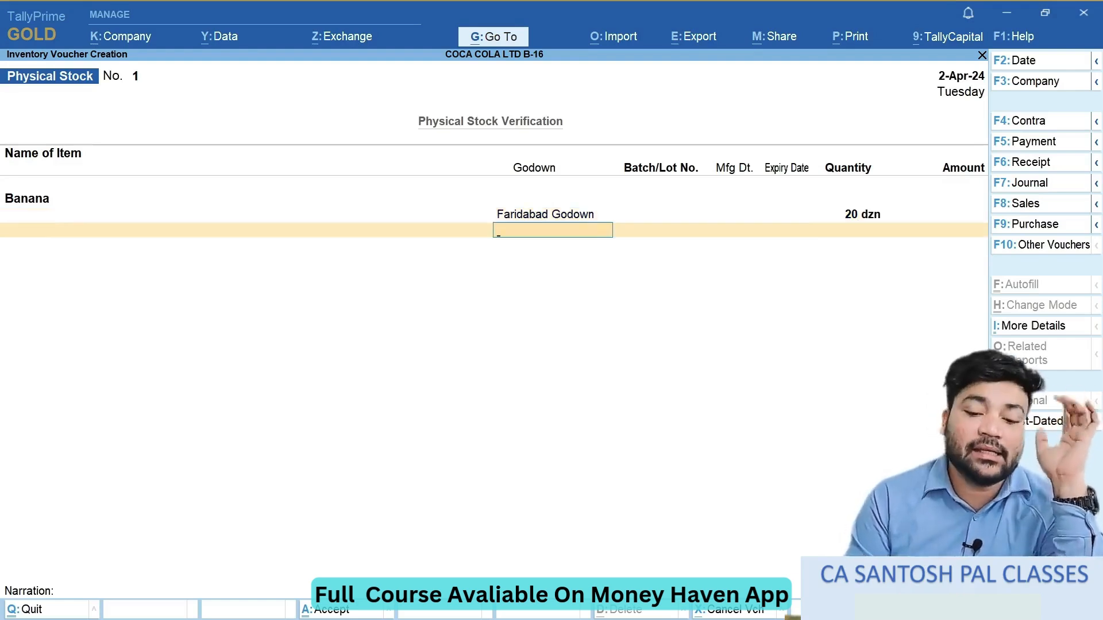
{"action": "key", "text": "Return"}
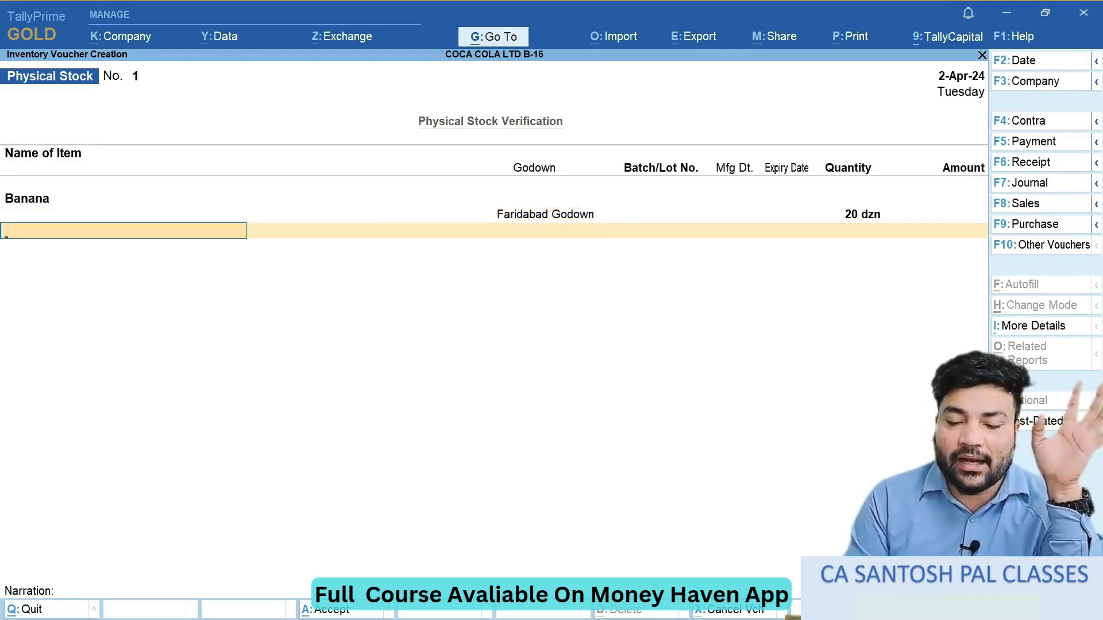
{"action": "key", "text": "Return"}
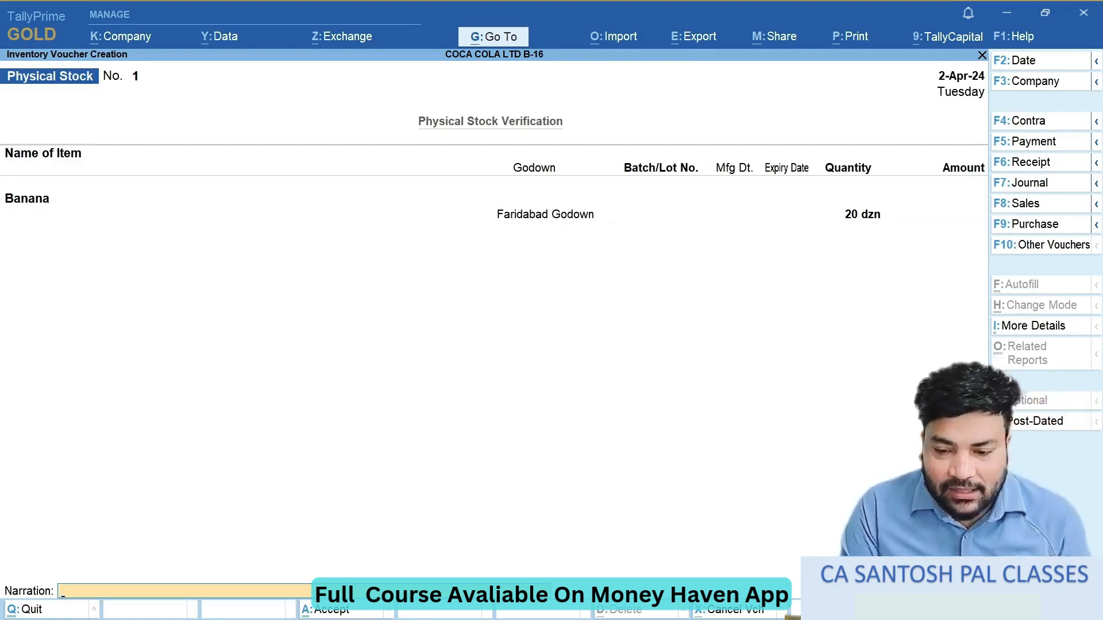
{"action": "key", "text": "Return"}
{"action": "key", "text": "Return"}
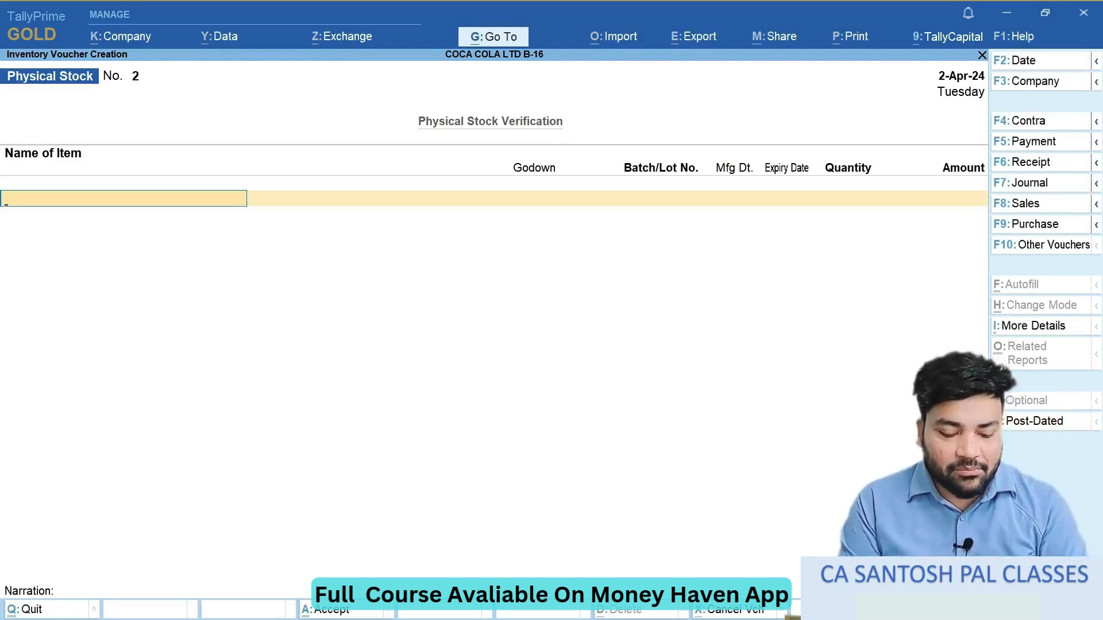
{"action": "key", "text": "Escape"}
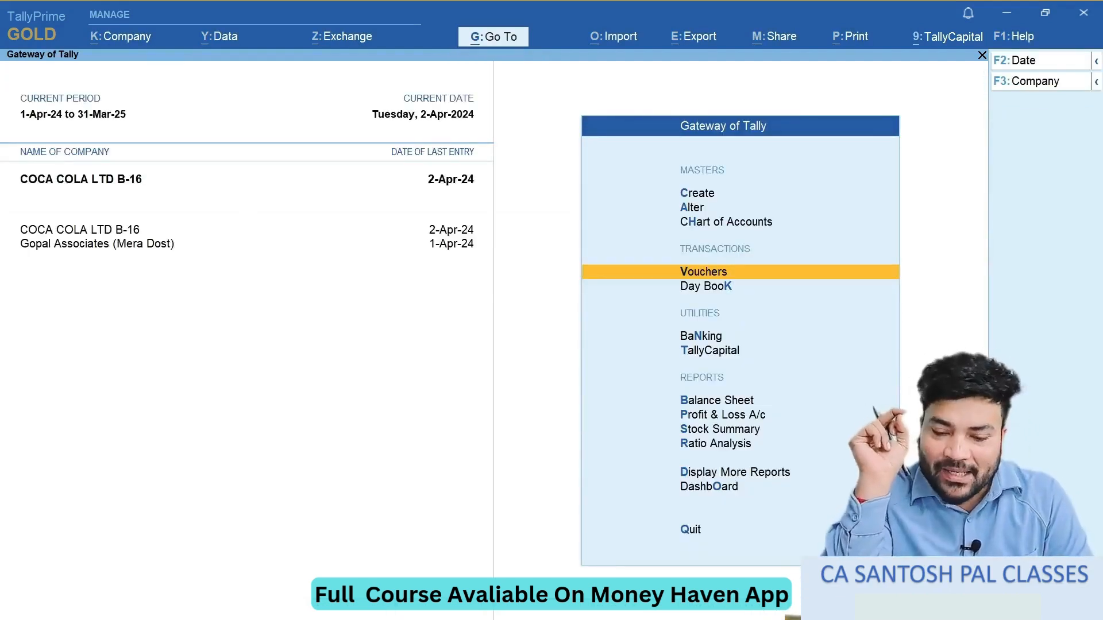
{"action": "key", "text": "Escape"}
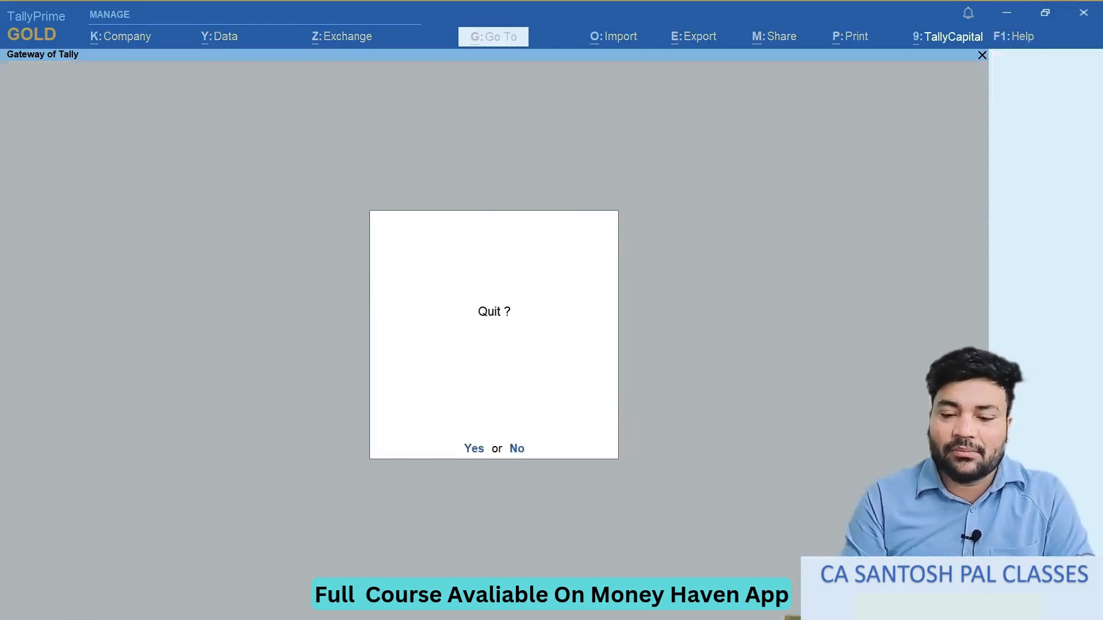
{"action": "key", "text": "n"}
- Open the Statements of Inventory within the additional display reports
{"action": "key", "text": "Down"}
{"action": "key", "text": "Down"}
{"action": "key", "text": "Down"}
{"action": "key", "text": "Down"}
{"action": "key", "text": "Down"}
{"action": "key", "text": "Down"}
{"action": "key", "text": "Down"}
{"action": "key", "text": "Down"}
{"action": "key", "text": "Down"}
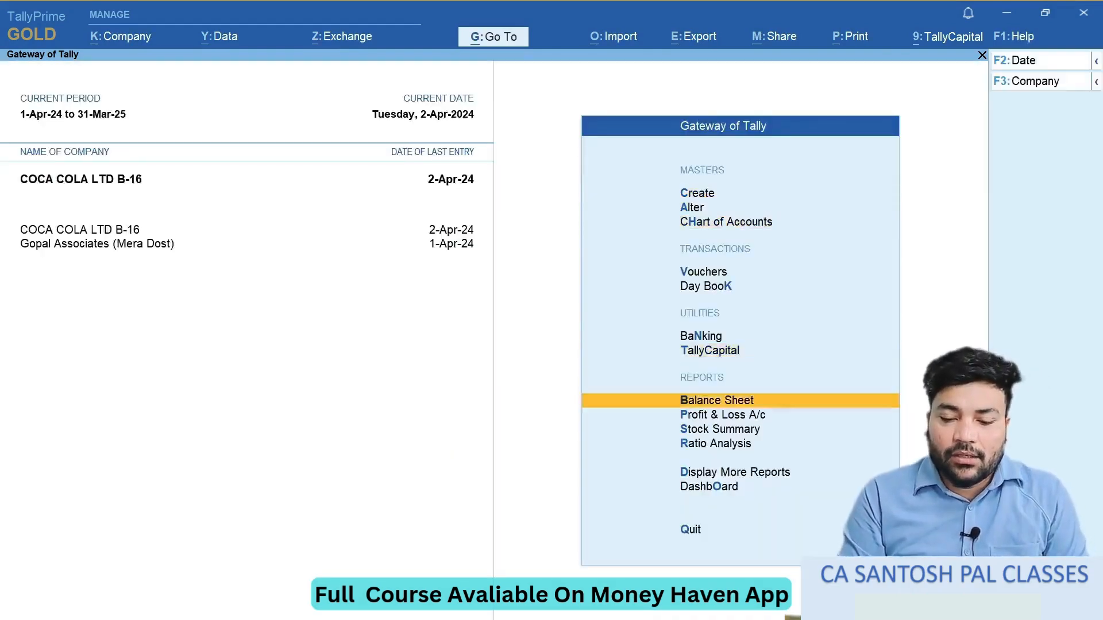
{"action": "key", "text": "Down"}
{"action": "key", "text": "Down"}
{"action": "key", "text": "Return"}
{"action": "key", "text": "Down"}
{"action": "key", "text": "Down"}
{"action": "key", "text": "Down"}
{"action": "key", "text": "Down"}
{"action": "key", "text": "Down"}
{"action": "key", "text": "Down"}
{"action": "key", "text": "Down"}
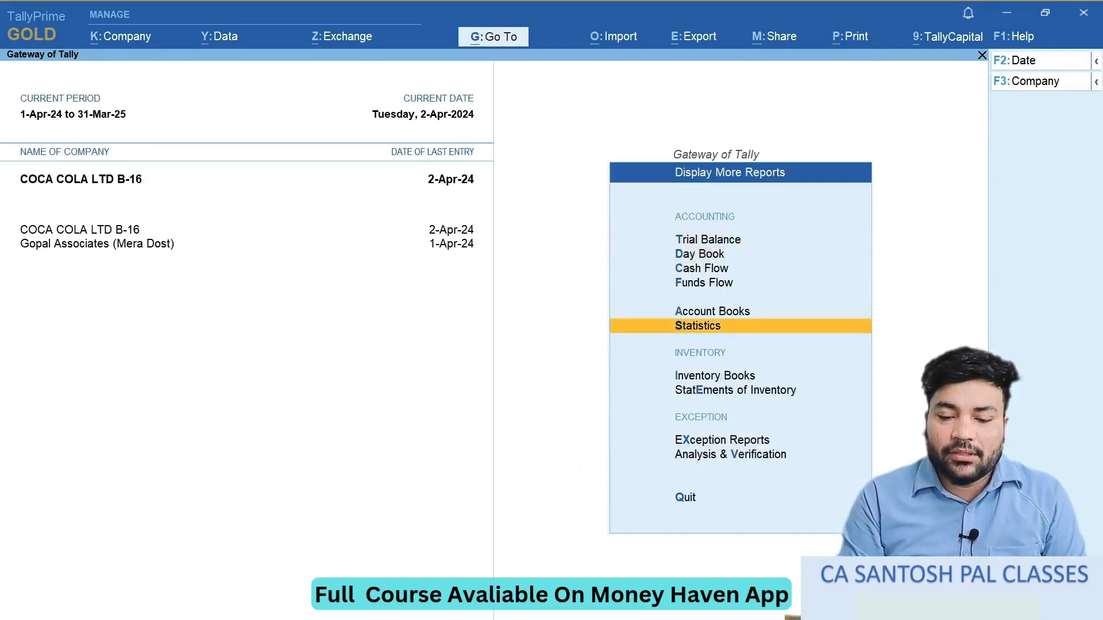
{"action": "key", "text": "Return"}
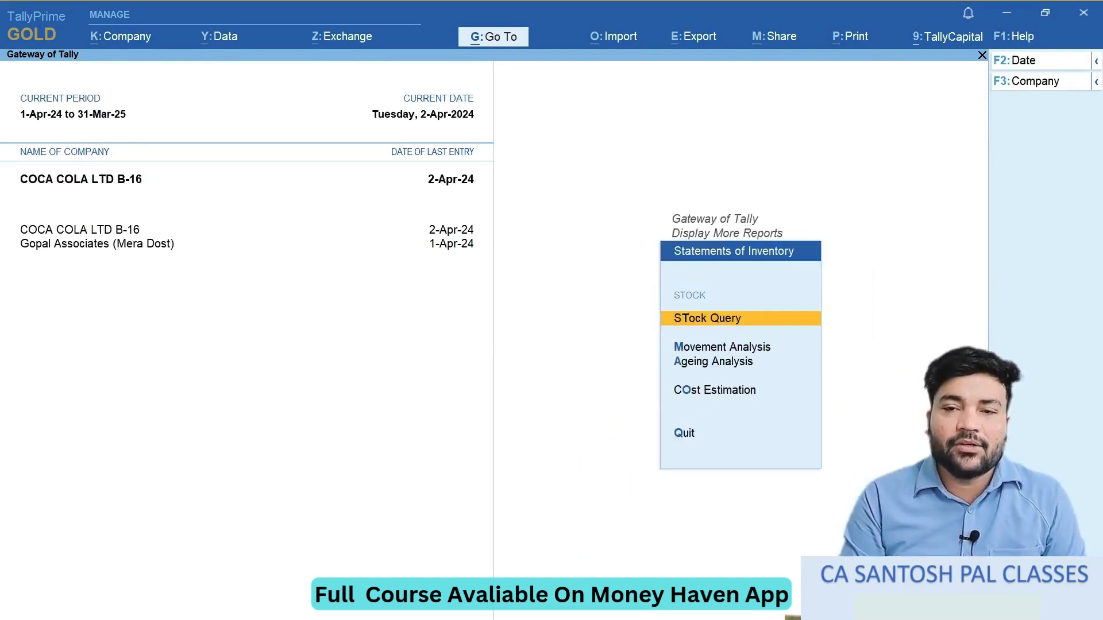
- Open the Stock Query report for the Banana stock item
{"action": "key", "text": "Return"}
{"action": "key", "text": "Down"}
{"action": "key", "text": "Down"}
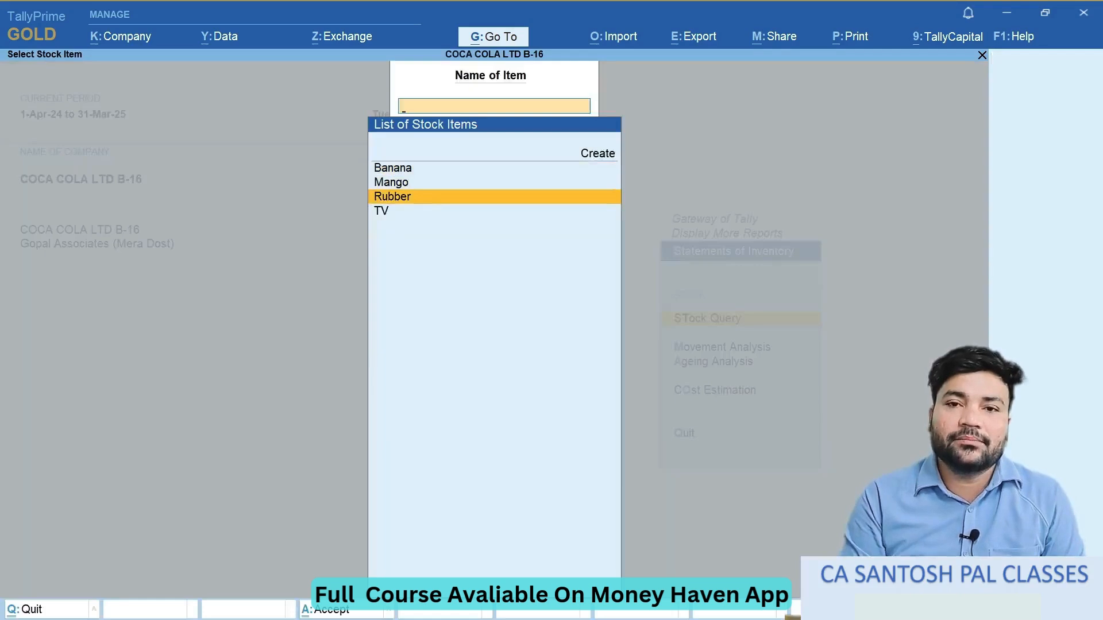
{"action": "key", "text": "Up"}
{"action": "key", "text": "Up"}
{"action": "key", "text": "Return"}
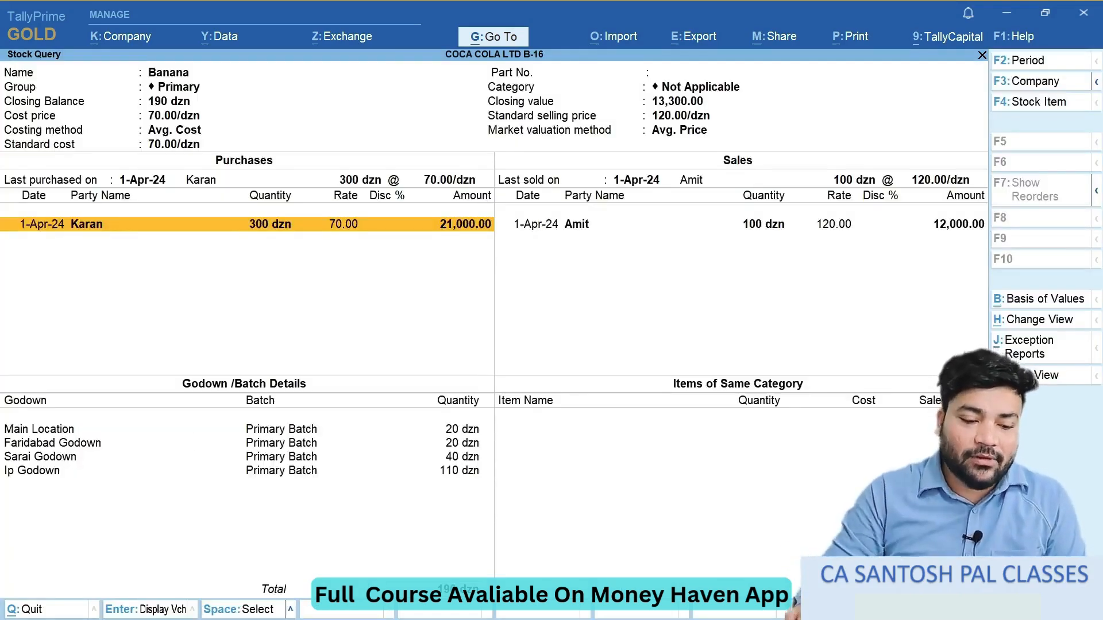
- Check Banana's purchase and sales lines against its quantity in each of the four godowns, and return to the Gateway of Tally
{"action": "left_click", "coordinate": [272, 445]}
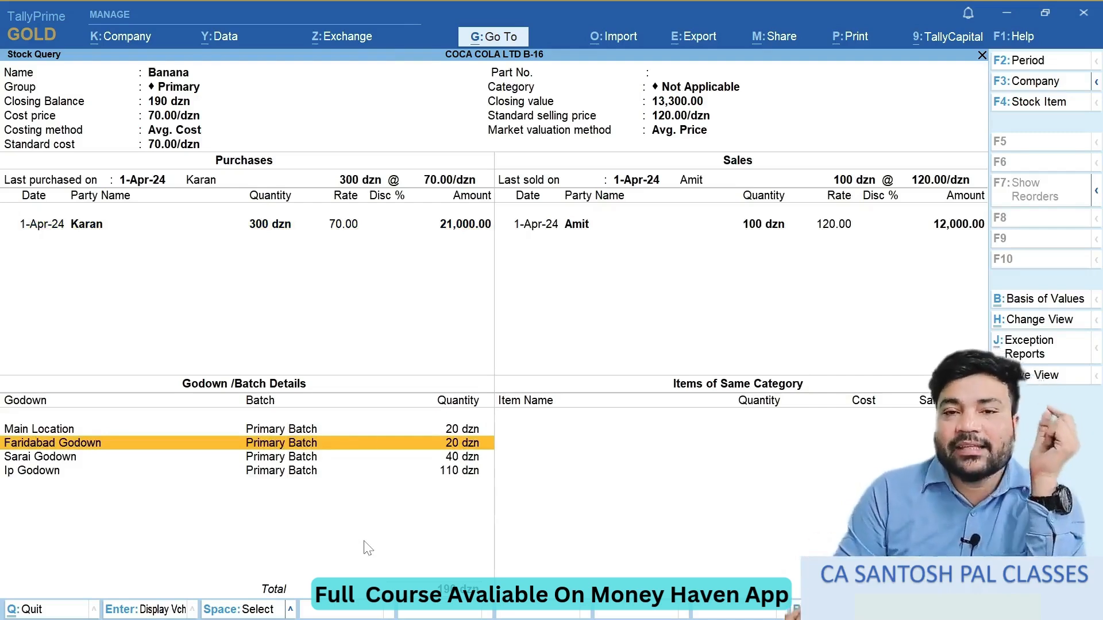
{"action": "left_click", "coordinate": [280, 234]}
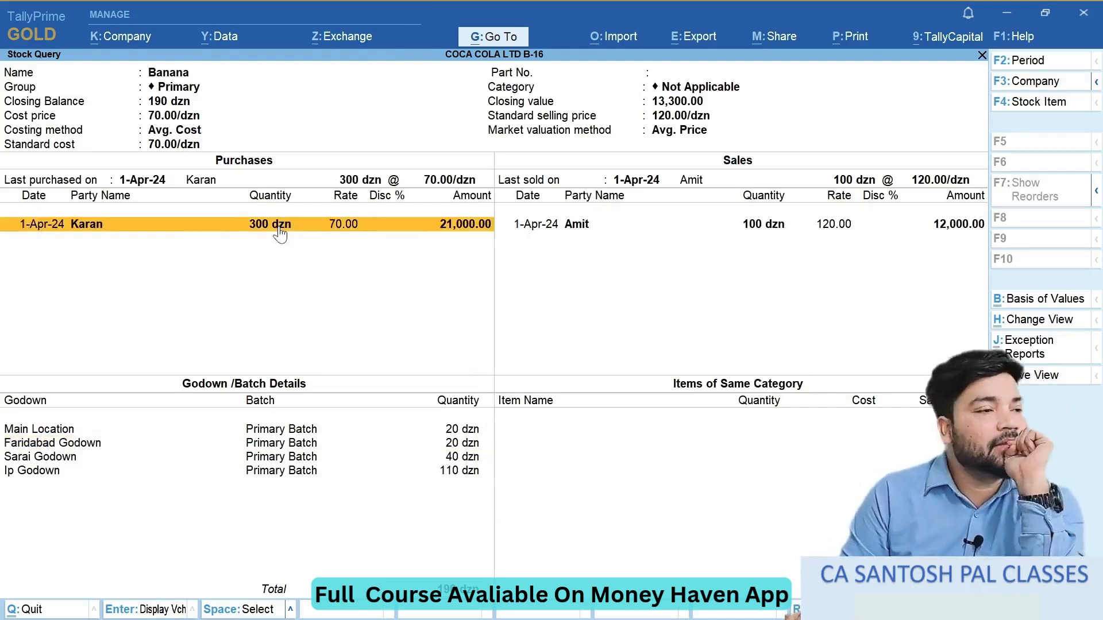
{"action": "left_click", "coordinate": [771, 226]}
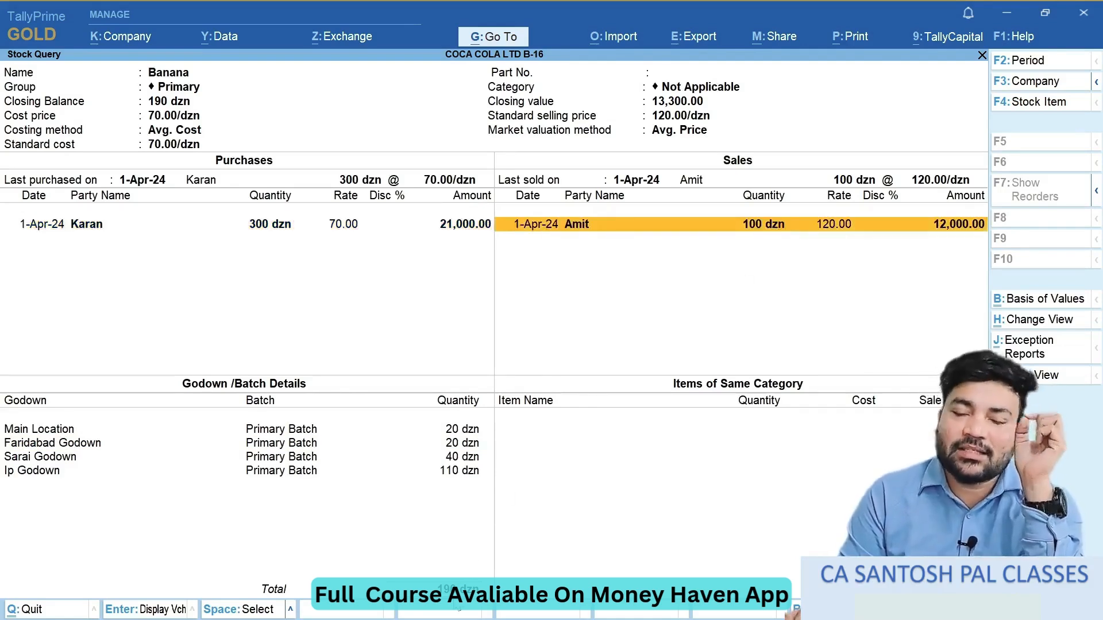
{"action": "left_click", "coordinate": [464, 432]}
{"action": "left_click", "coordinate": [461, 442]}
{"action": "left_click", "coordinate": [460, 457]}
{"action": "left_click", "coordinate": [466, 471]}
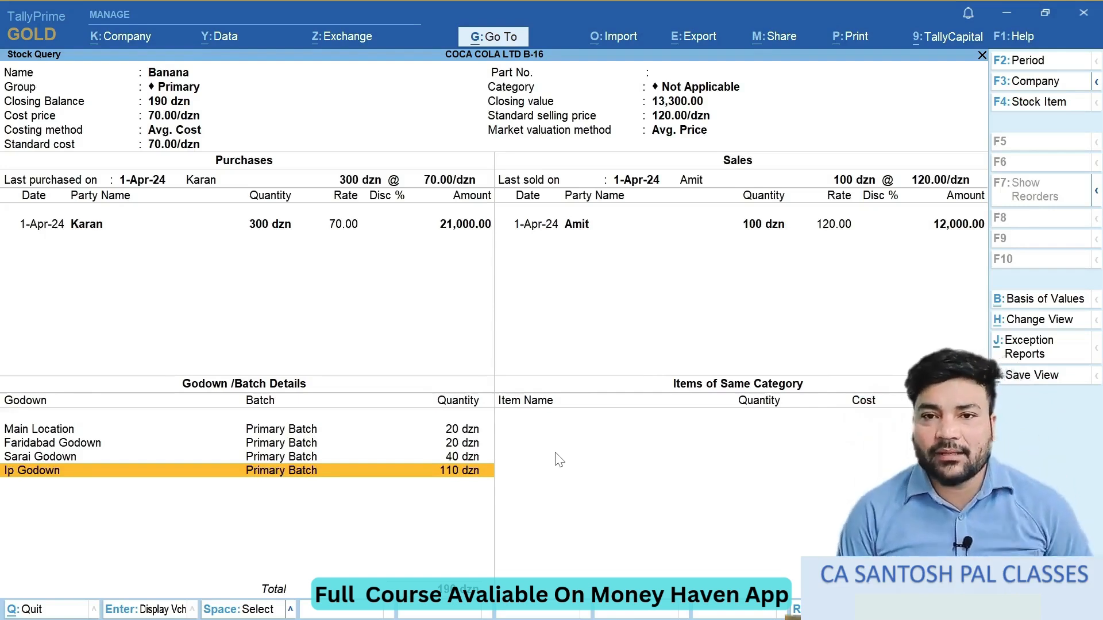
{"action": "key", "text": "Escape"}
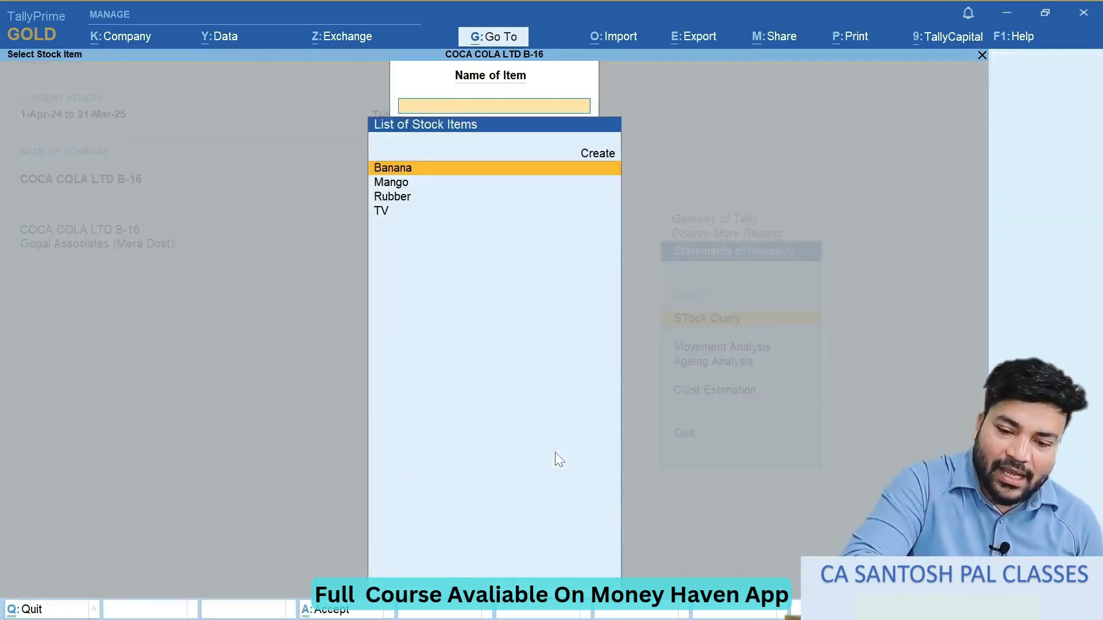
{"action": "key", "text": "Escape"}
{"action": "key", "text": "Escape"}
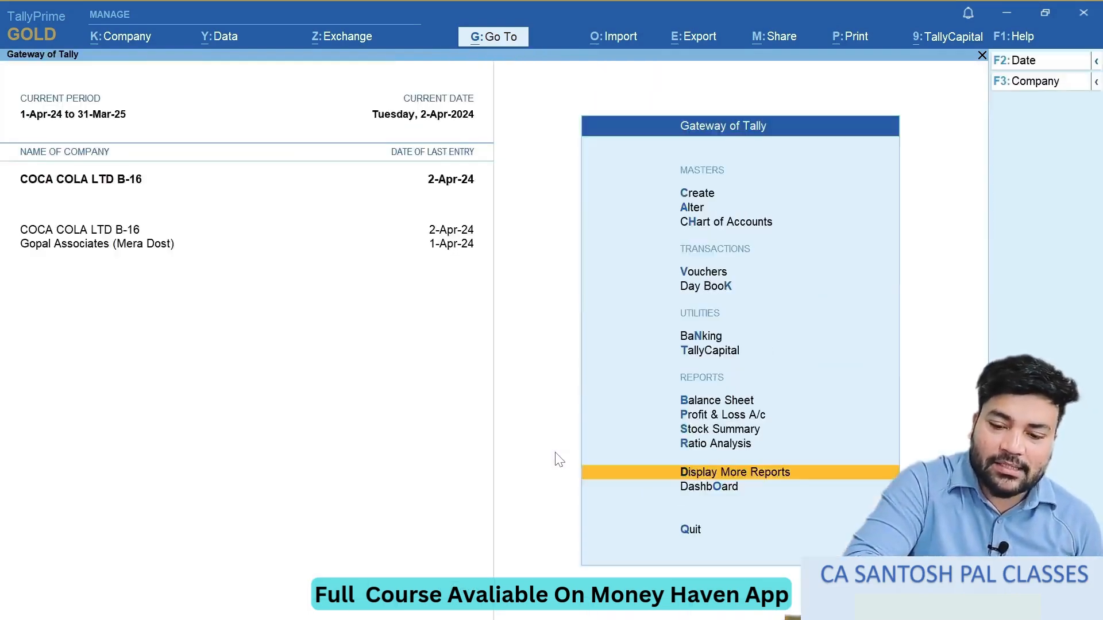
{"action": "key", "text": "Escape"}
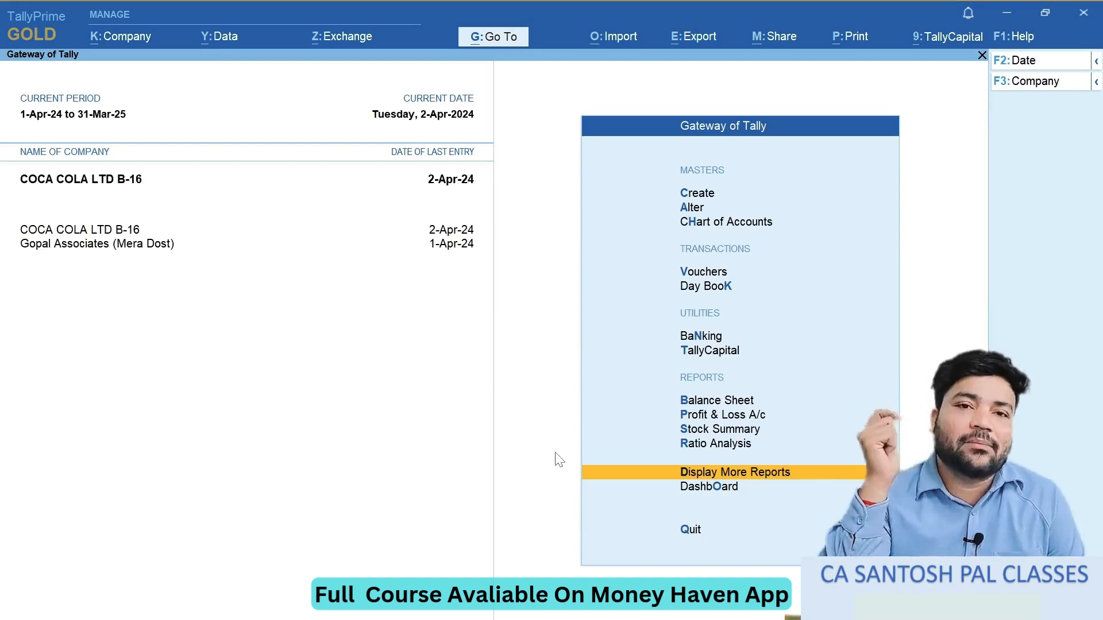
- Open the Day Book to view the vouchers recorded for 2-Apr-24
{"action": "key", "text": "Up"}
{"action": "key", "text": "Up"}
{"action": "key", "text": "Up"}
{"action": "key", "text": "Up"}
{"action": "key", "text": "Up"}
{"action": "key", "text": "Up"}
{"action": "key", "text": "Up"}
{"action": "key", "text": "Up"}
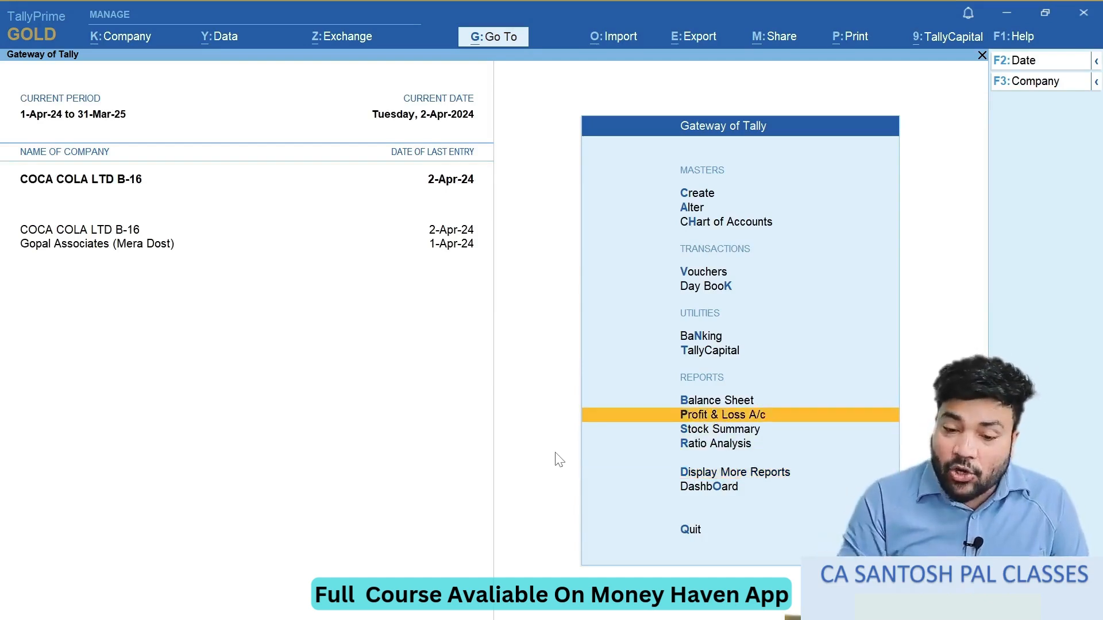
{"action": "key", "text": "Down"}
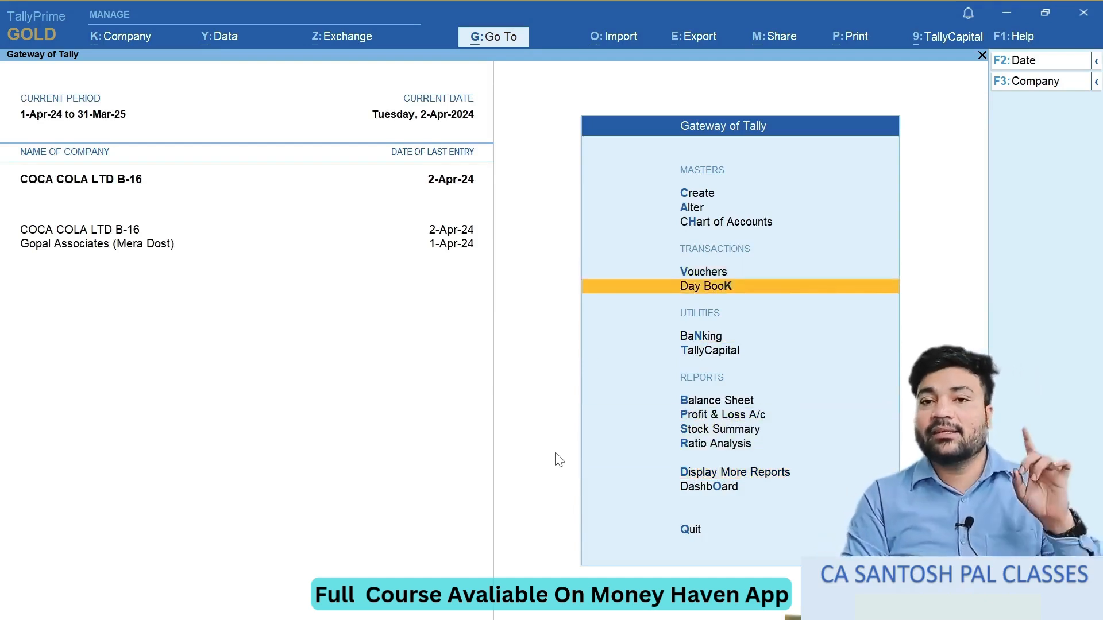
{"action": "key", "text": "Return"}
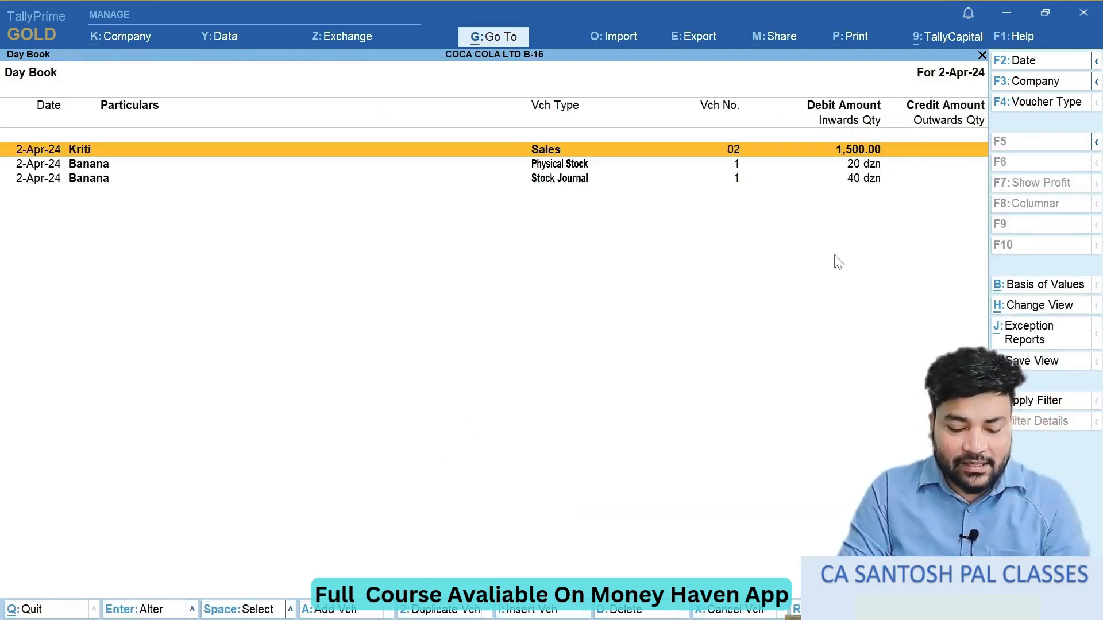
- Set the Day Book period to 1-Apr-24 through 2-Apr-24
{"action": "key", "text": "alt+F2"}
{"action": "type", "text": "1"}
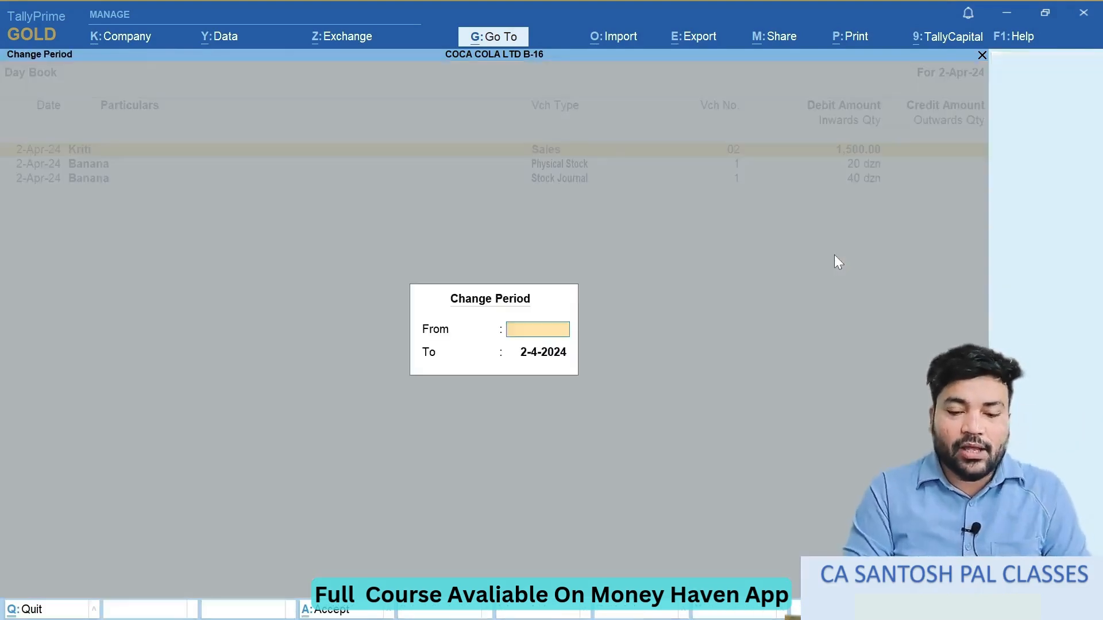
{"action": "key", "text": "Return"}
{"action": "type", "text": "2"}
{"action": "key", "text": "Return"}
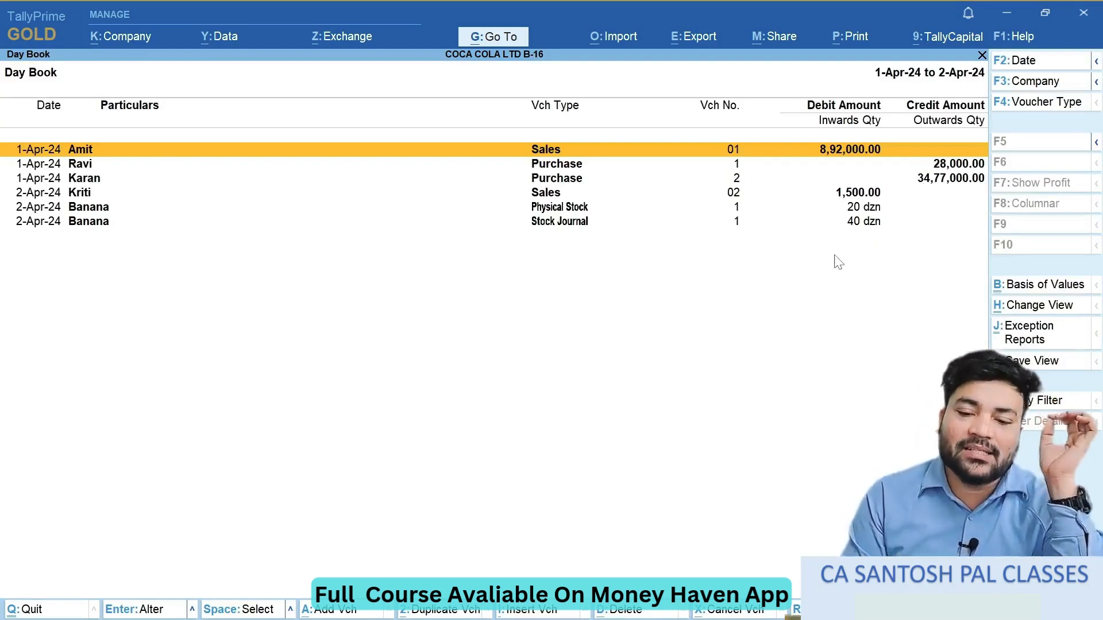
- Go through the Day Book's sales, purchase, physical stock and stock journal vouchers one by one
{"action": "key", "text": "Down"}
{"action": "key", "text": "Down"}
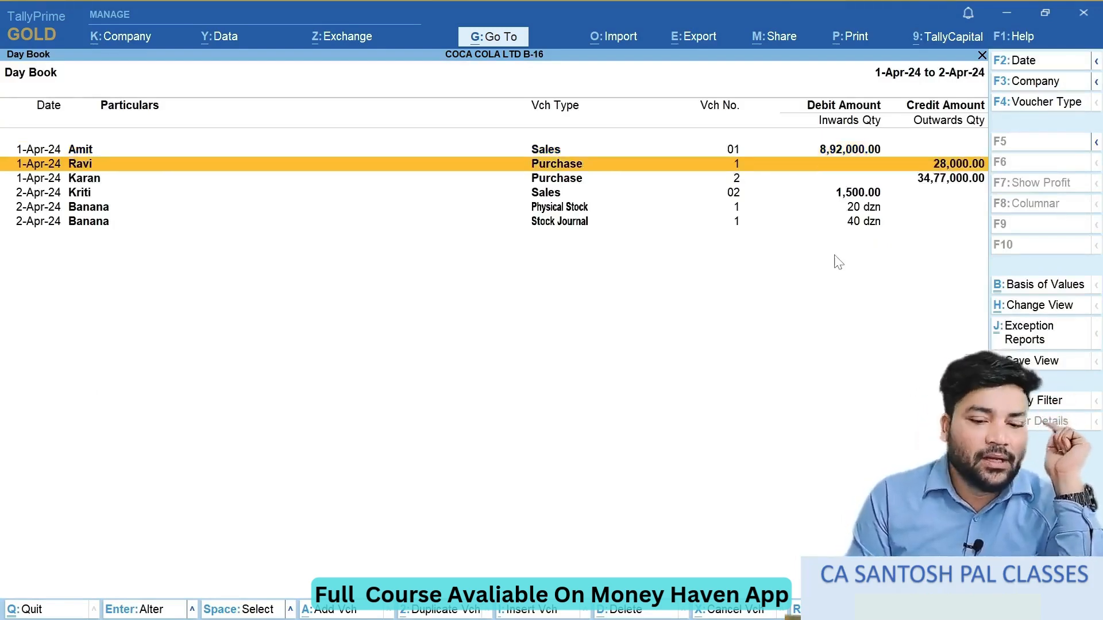
{"action": "key", "text": "Down"}
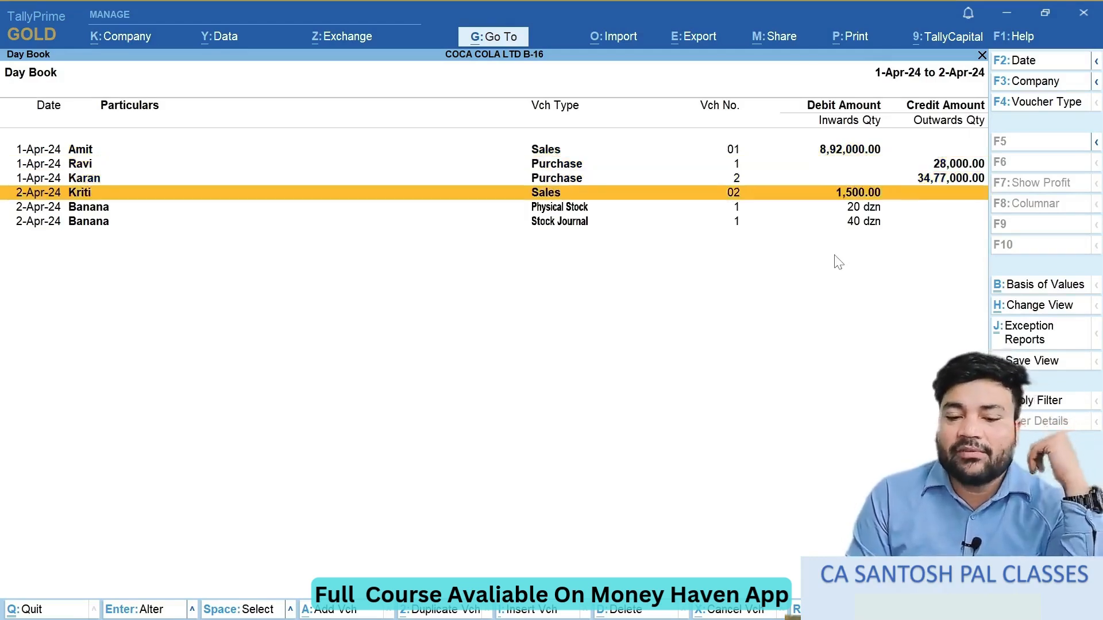
{"action": "key", "text": "Down"}
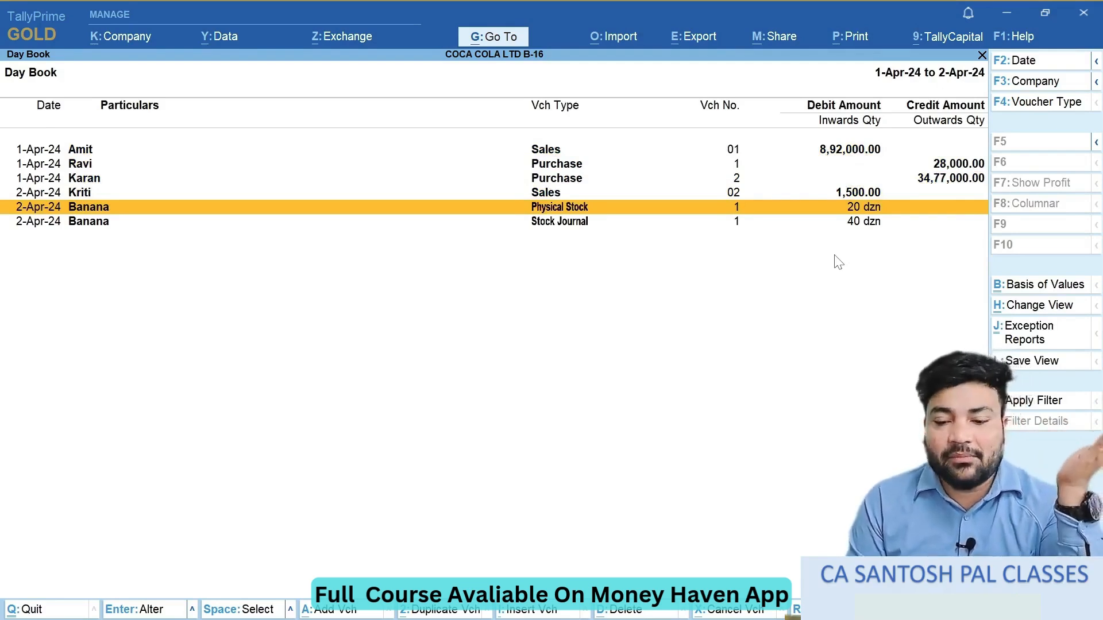
{"action": "key", "text": "Down"}
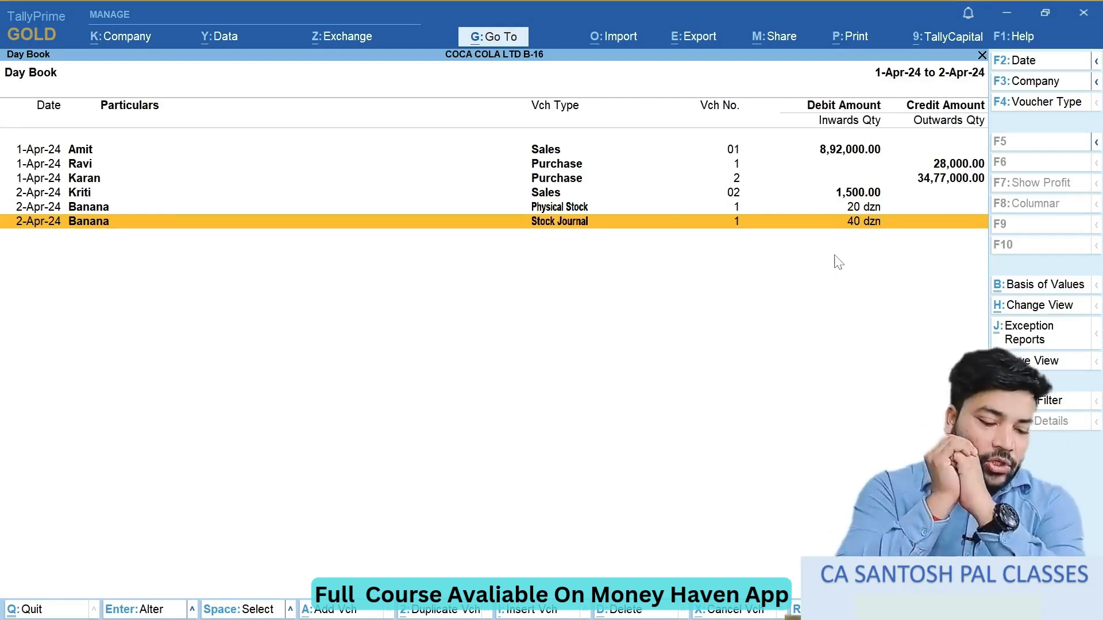
- Switch to the exercise notes and review them from the company creation task to the first rubber purchase in item 8
{"action": "key", "text": "alt+Tab"}
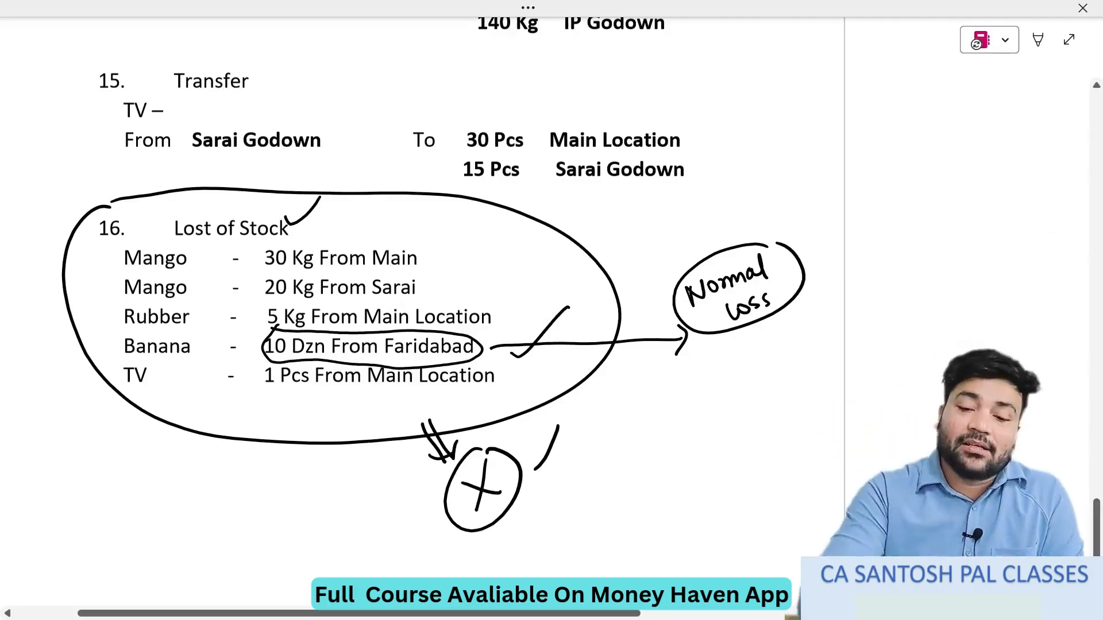
{"action": "scroll", "coordinate": [479, 321], "scroll_direction": "down", "scroll_amount": 3}
{"action": "scroll", "coordinate": [480, 322], "scroll_direction": "up", "scroll_amount": 20}
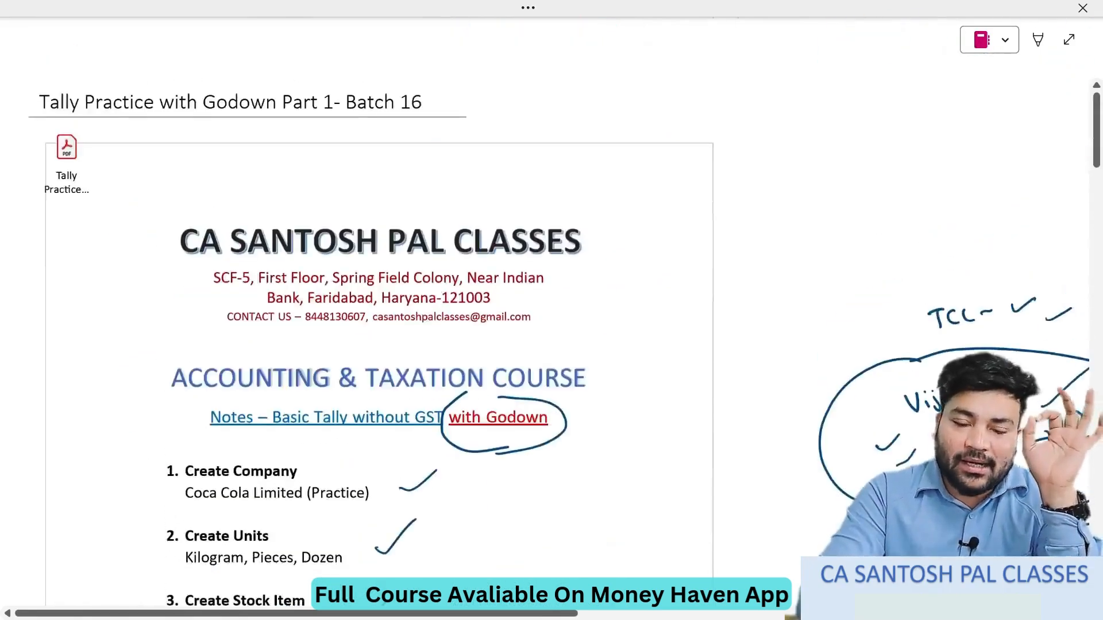
{"action": "scroll", "coordinate": [480, 322], "scroll_direction": "down", "scroll_amount": 1}
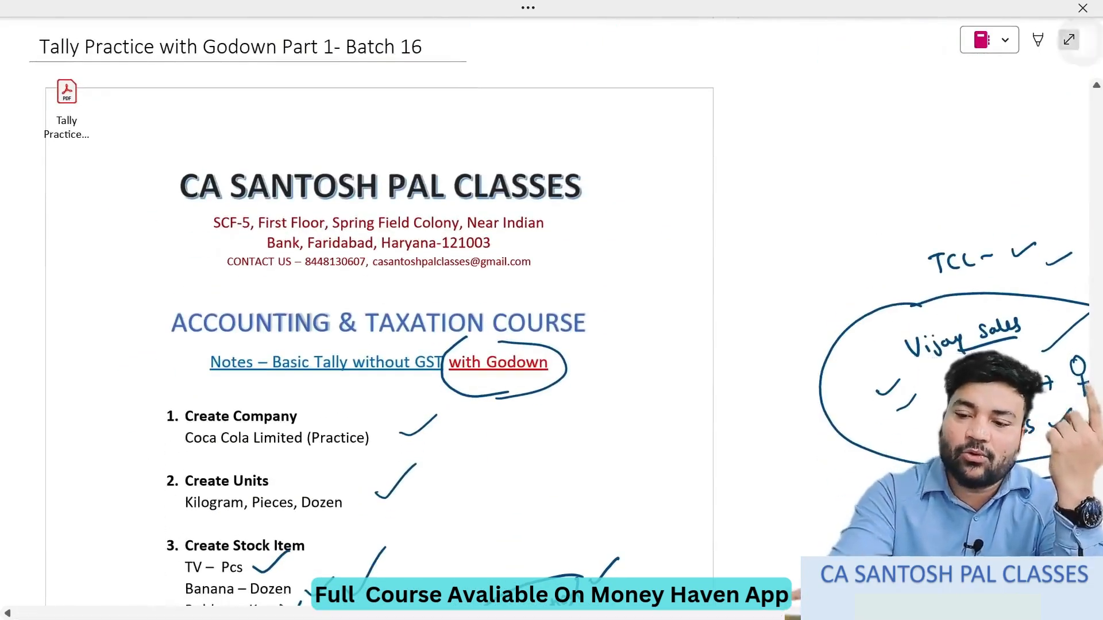
{"action": "left_click", "coordinate": [1068, 40]}
{"action": "scroll", "coordinate": [498, 396], "scroll_direction": "down", "scroll_amount": 8}
{"action": "scroll", "coordinate": [499, 396], "scroll_direction": "down", "scroll_amount": 1}
{"action": "left_click", "coordinate": [994, 206]}
{"action": "scroll", "coordinate": [500, 346], "scroll_direction": "down", "scroll_amount": 7}
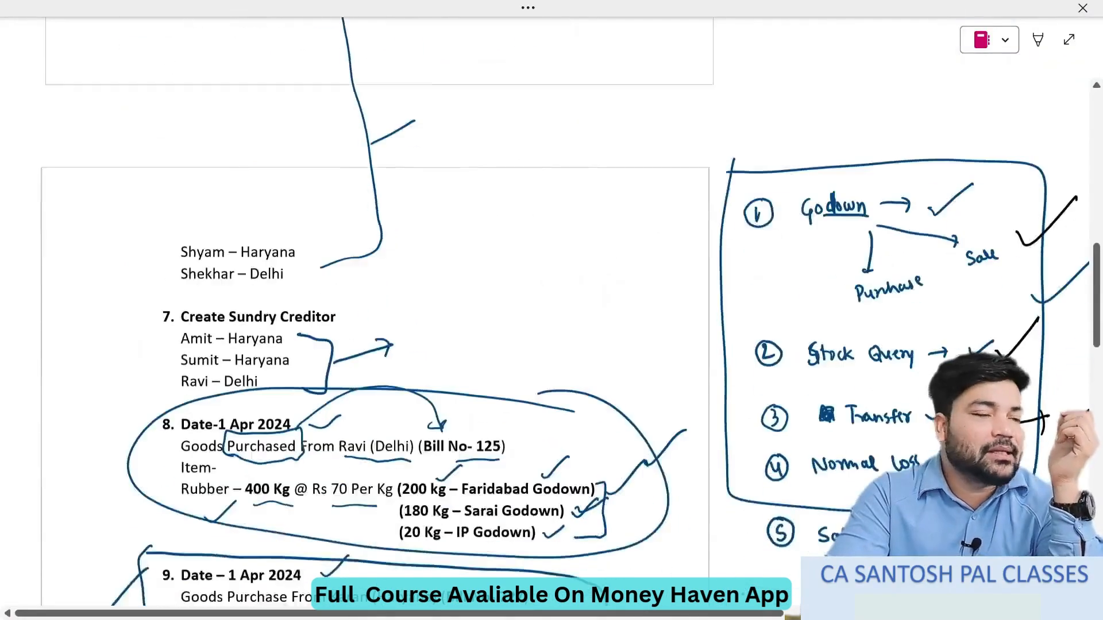
- Review items 9 to 16 of the exercise, covering the dated purchases and sales, the godown transfers and the stock losses
{"action": "scroll", "coordinate": [498, 345], "scroll_direction": "down", "scroll_amount": 10}
{"action": "scroll", "coordinate": [499, 345], "scroll_direction": "up", "scroll_amount": 4}
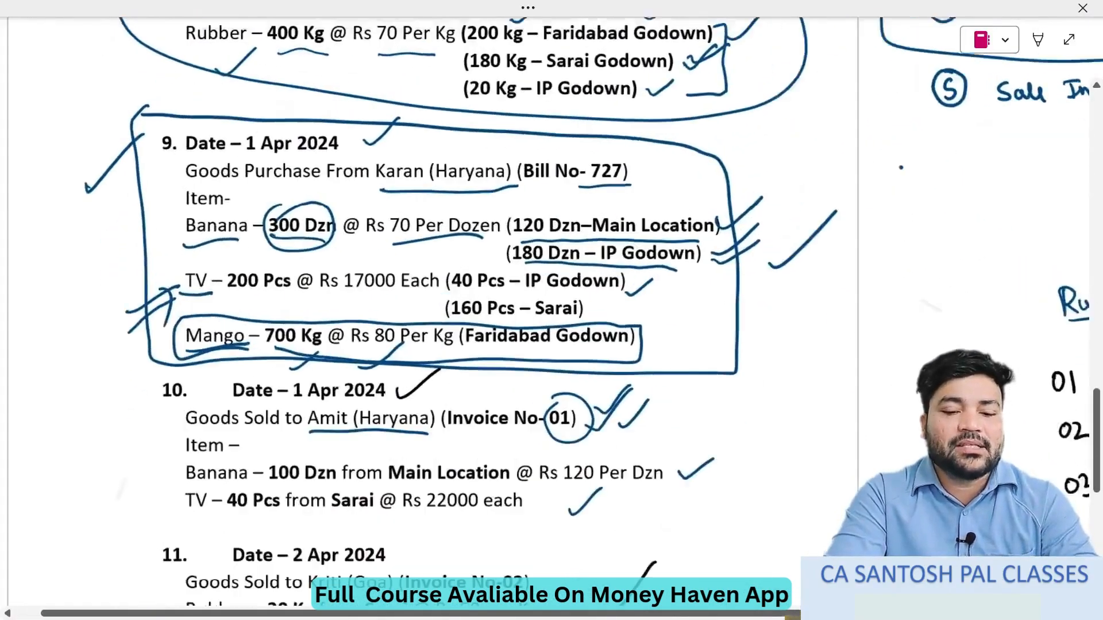
{"action": "scroll", "coordinate": [500, 345], "scroll_direction": "down", "scroll_amount": 3}
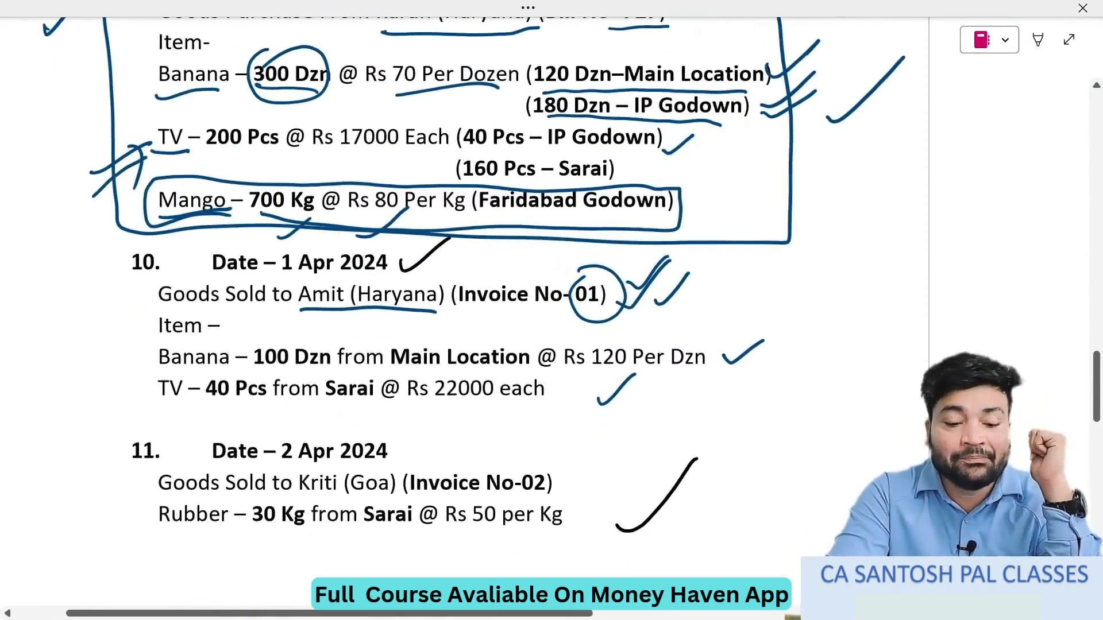
{"action": "scroll", "coordinate": [499, 346], "scroll_direction": "down", "scroll_amount": 12}
{"action": "scroll", "coordinate": [499, 345], "scroll_direction": "up", "scroll_amount": 1}
{"action": "scroll", "coordinate": [499, 346], "scroll_direction": "down", "scroll_amount": 1}
{"action": "scroll", "coordinate": [498, 345], "scroll_direction": "down", "scroll_amount": 12}
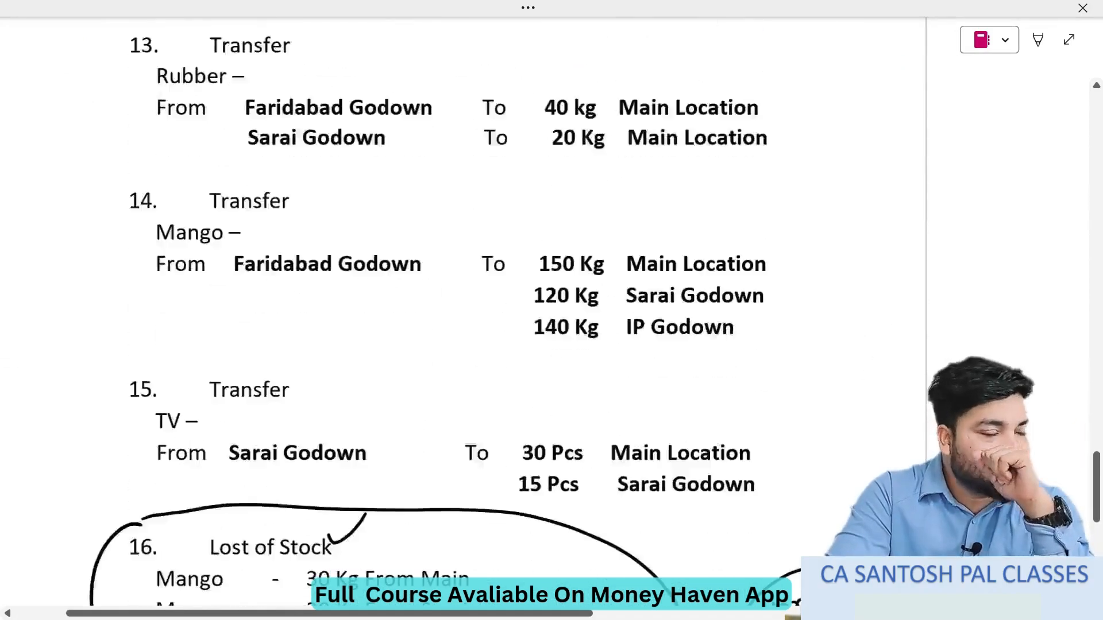
{"action": "scroll", "coordinate": [499, 345], "scroll_direction": "up", "scroll_amount": 20}
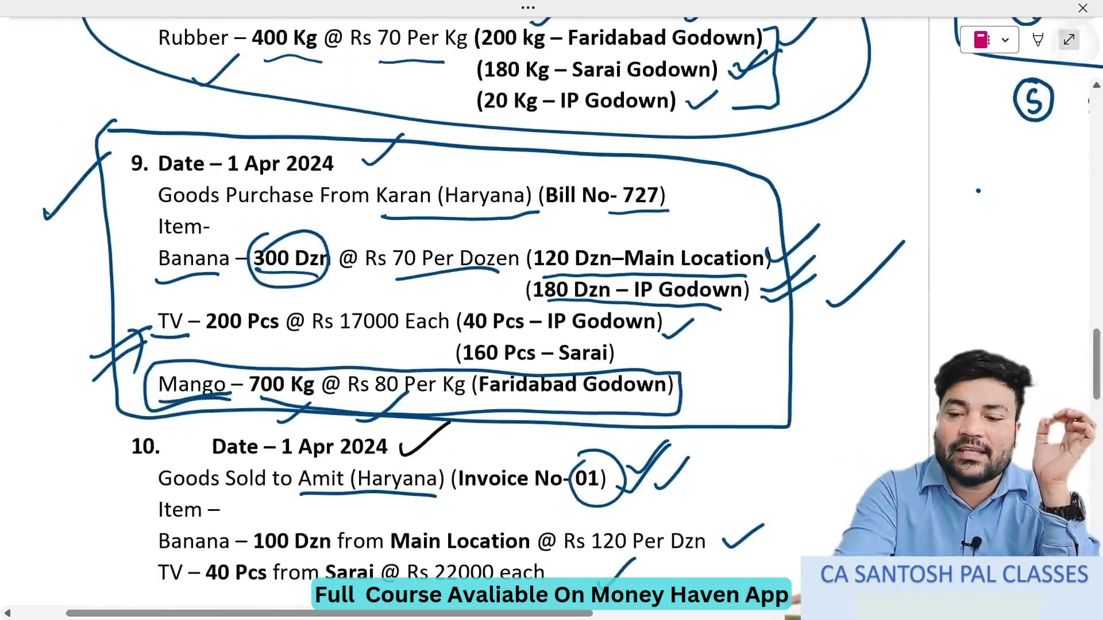